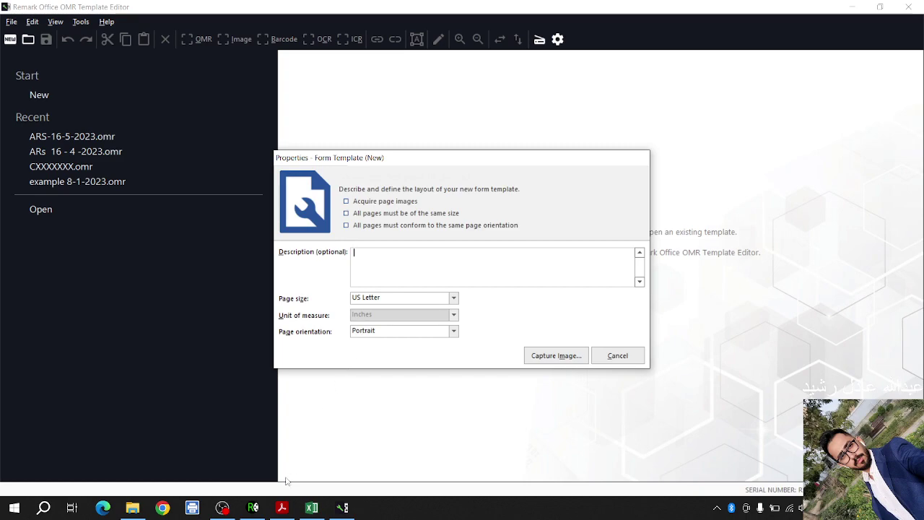
- Switch to Acrobat Reader and examine the blank exam answer sheet's student number grid, header and question bubbles
left_click(283, 508)
scroll(498, 293, "down", 3)
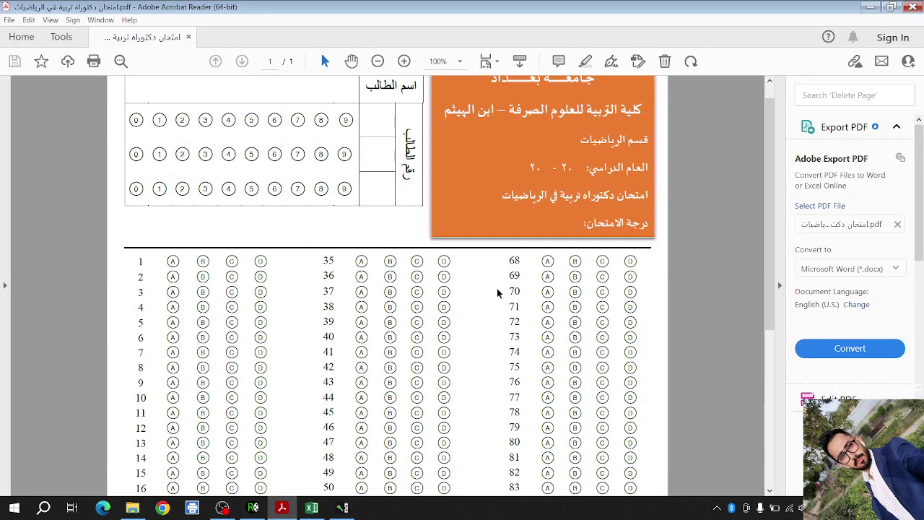
scroll(497, 294, "down", 5)
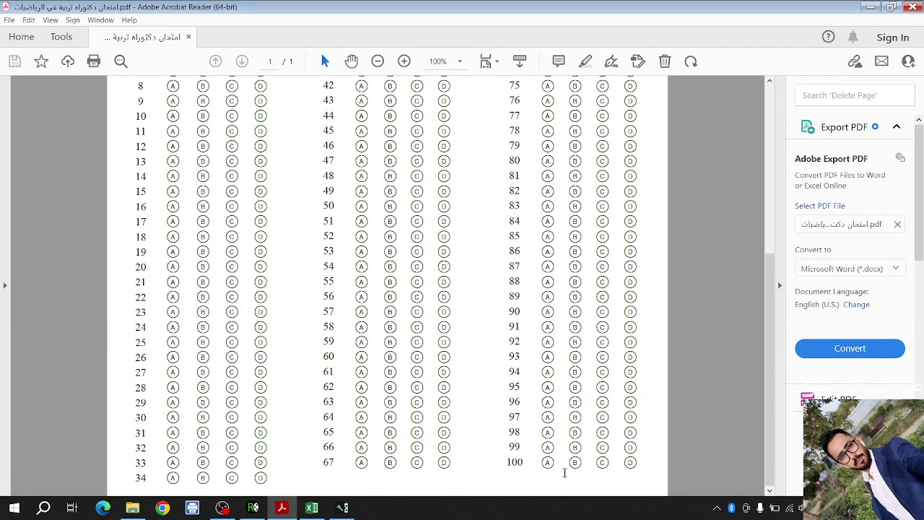
scroll(374, 228, "up", 8)
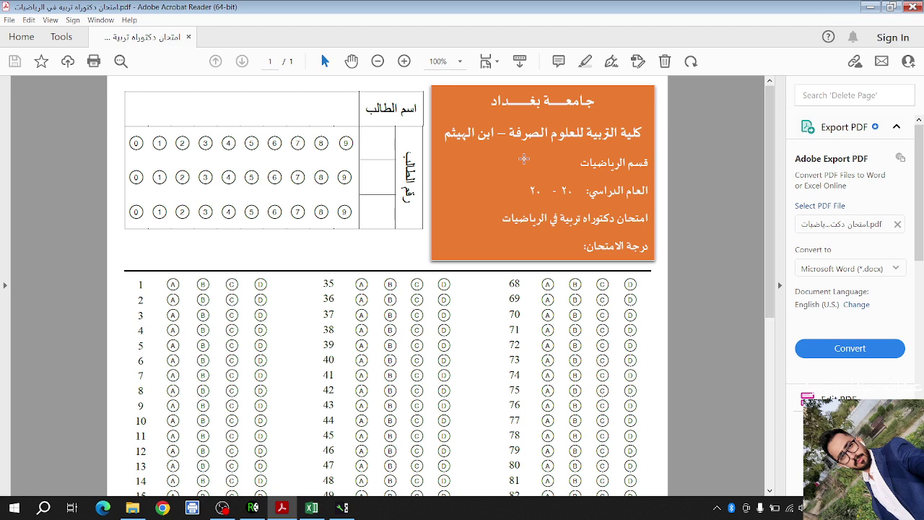
scroll(524, 159, "down", 2)
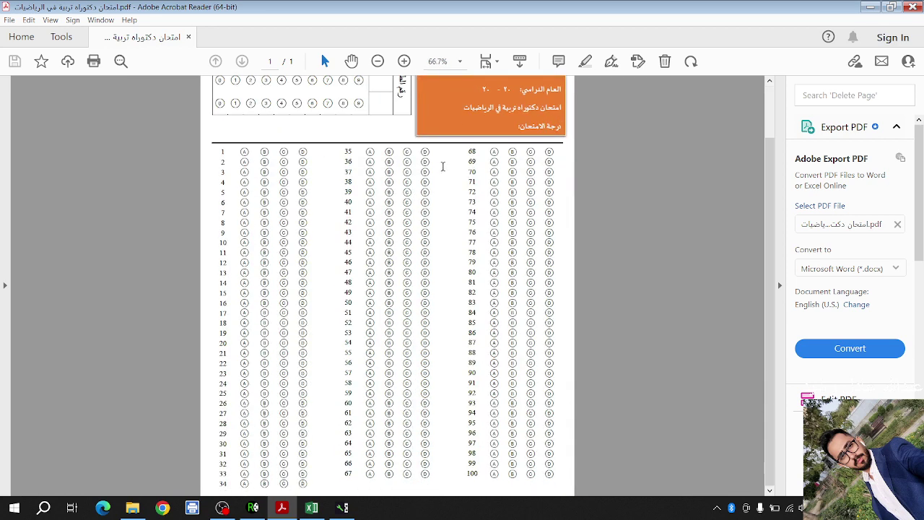
scroll(442, 167, "up", 2)
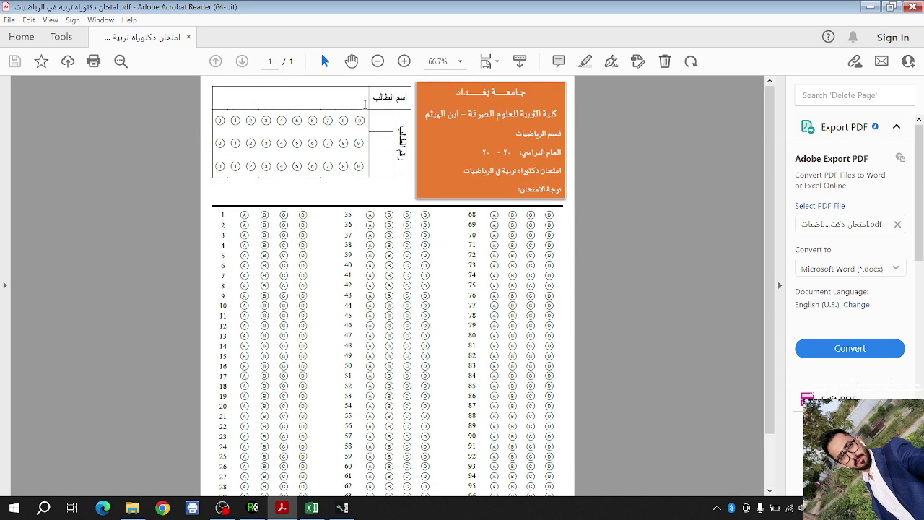
scroll(232, 233, "down", 2)
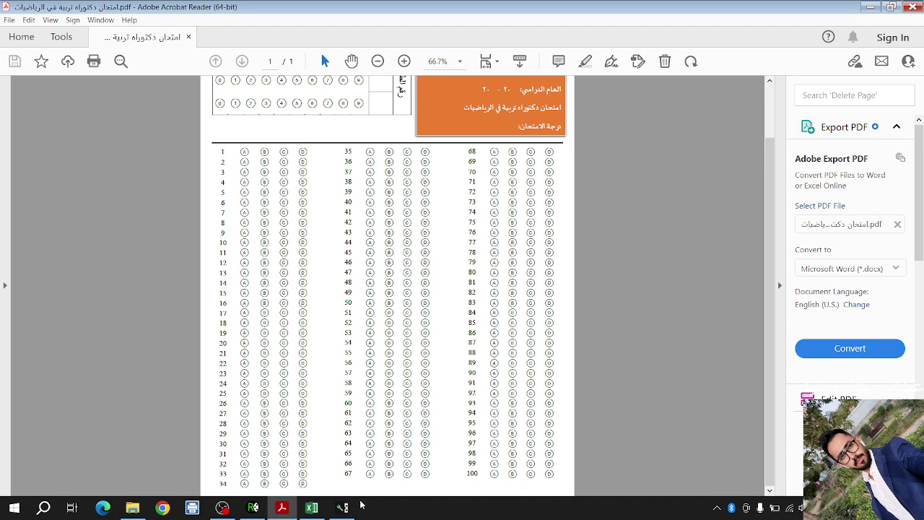
- Switch back to Remark Office OMR Template Editor and proceed to image capture with US Letter page size and Portrait orientation
left_click(343, 507)
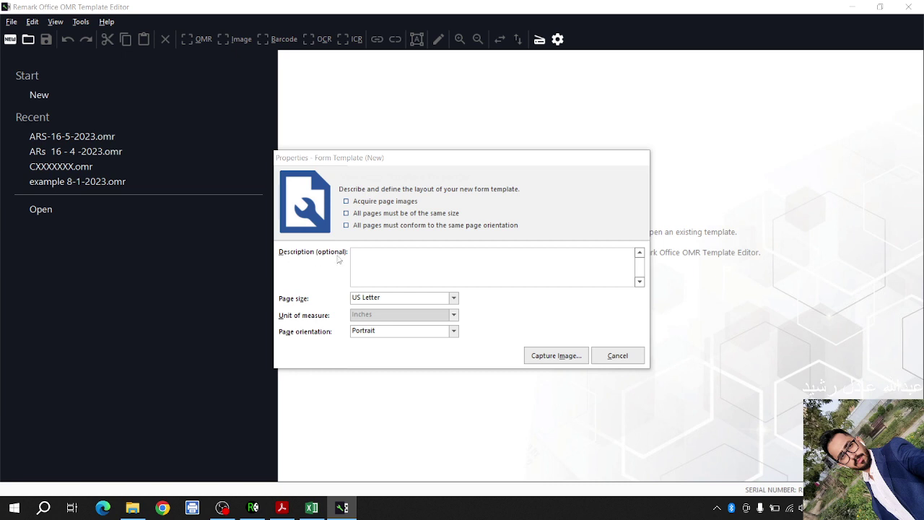
left_click(394, 264)
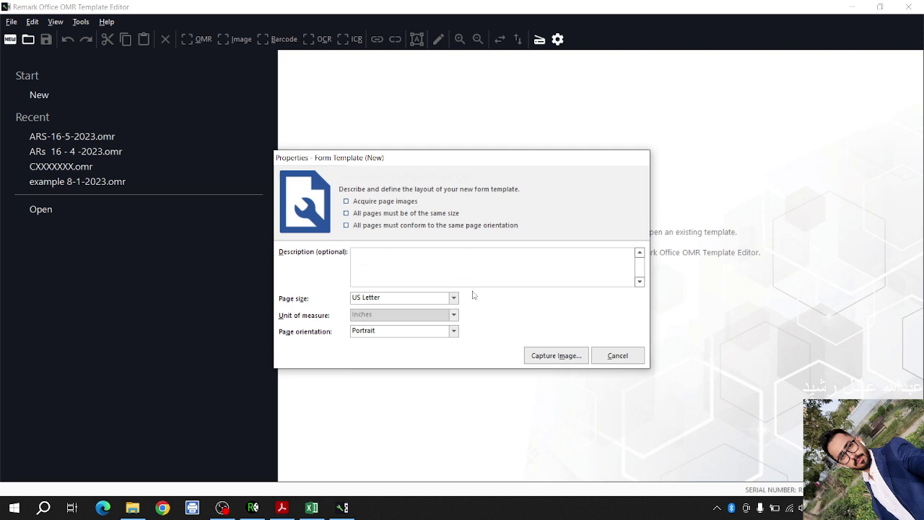
left_click(557, 360)
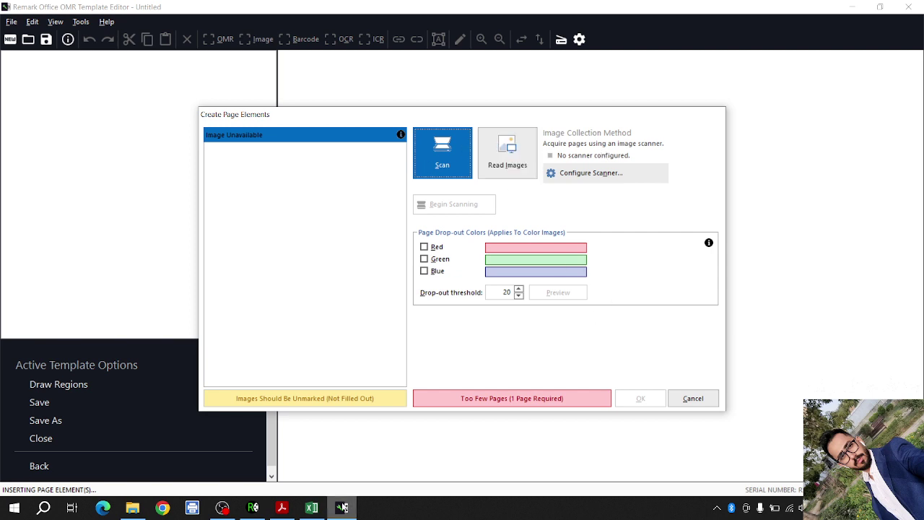
- Choose Read Images as the image collection method for the new template's page, checking the answer sheet PDF
left_click(275, 509)
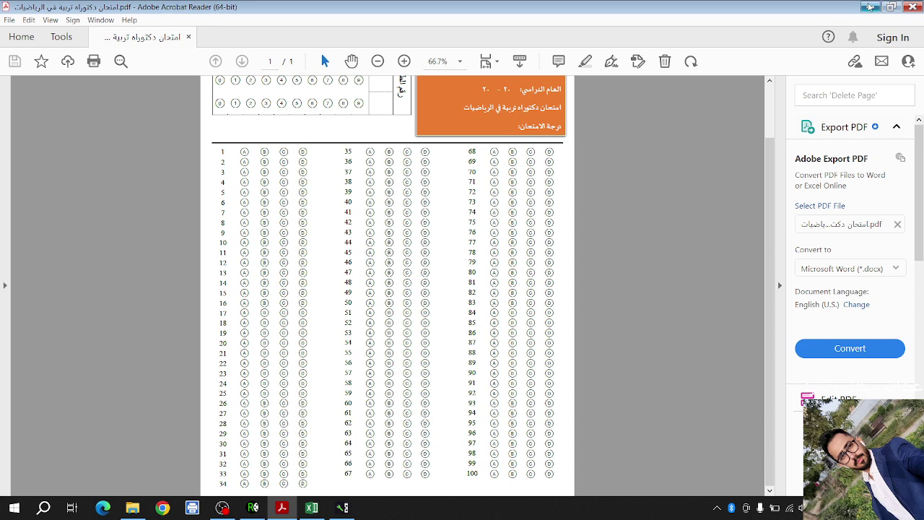
left_click(870, 7)
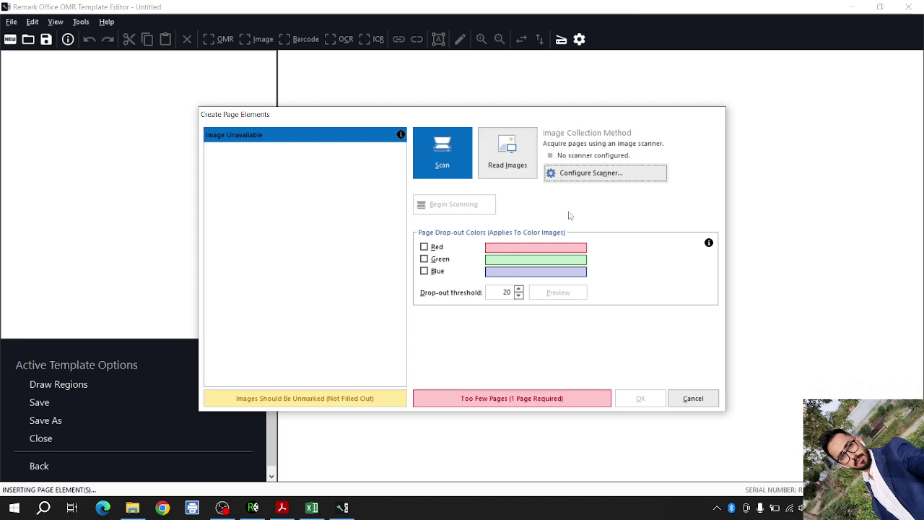
left_click(503, 162)
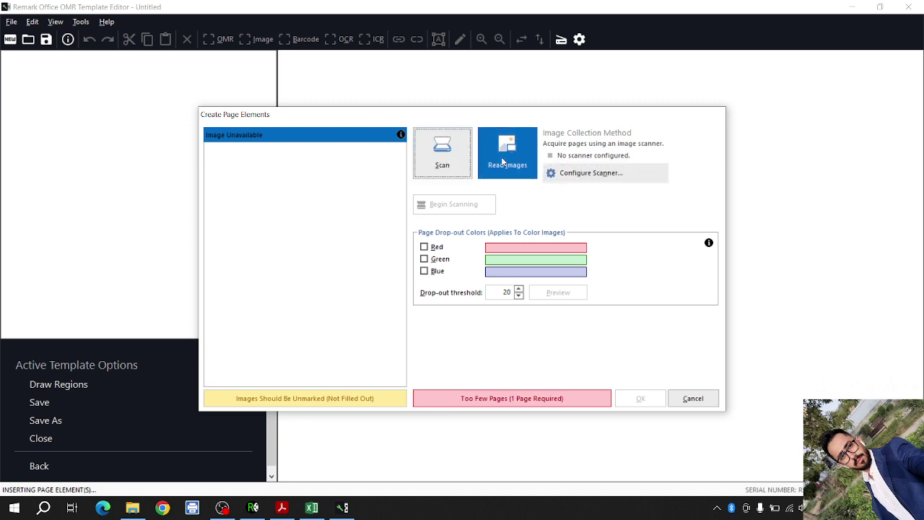
left_click(282, 508)
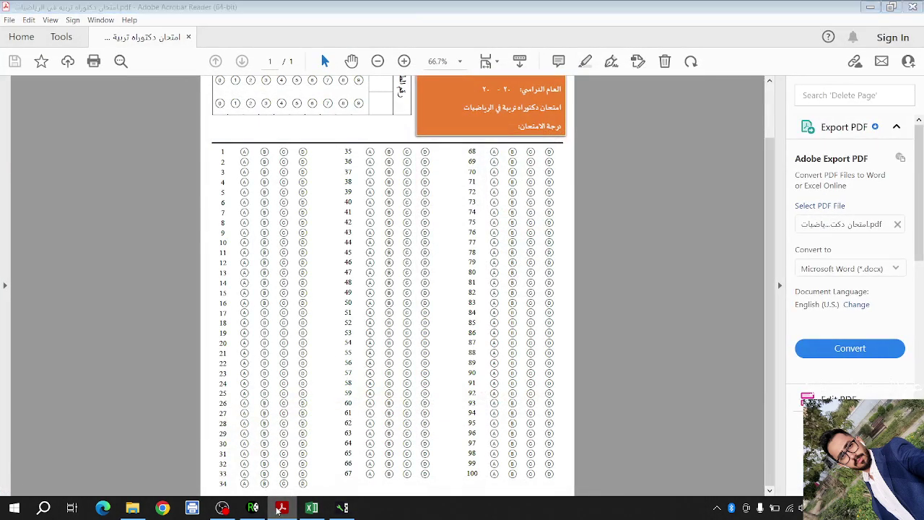
left_click(278, 510)
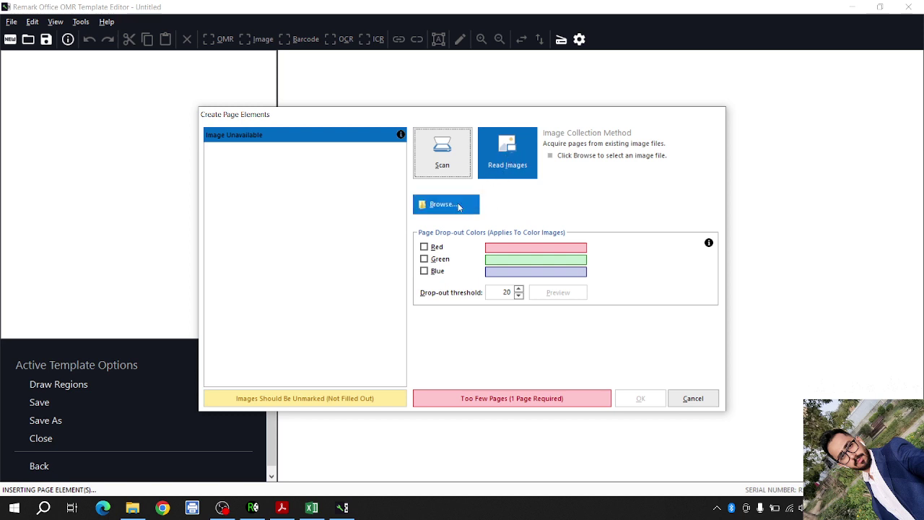
- Browse to the Desktop folder Answer-16-5-2023 and select the blank answer sheet PDF امتحان دكتوراه تربية في الرياضيات as the page image
left_click(441, 207)
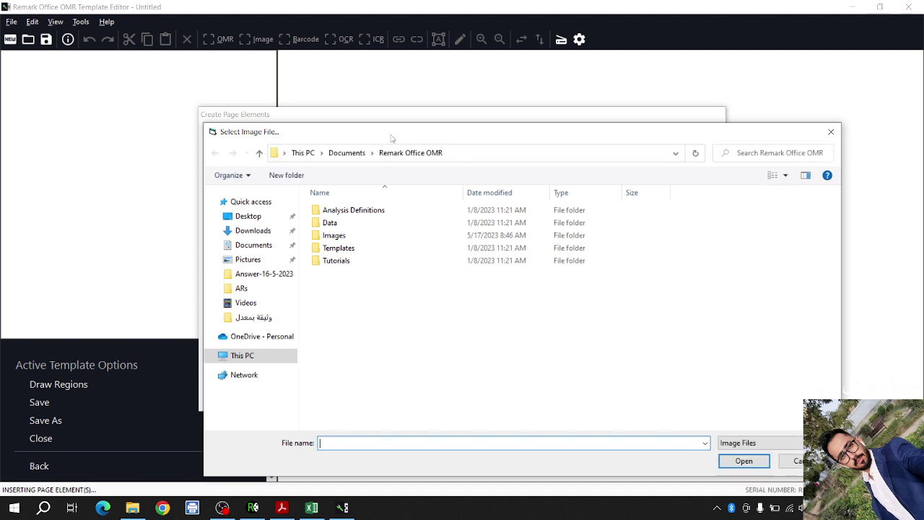
left_click_drag(394, 139, 327, 82)
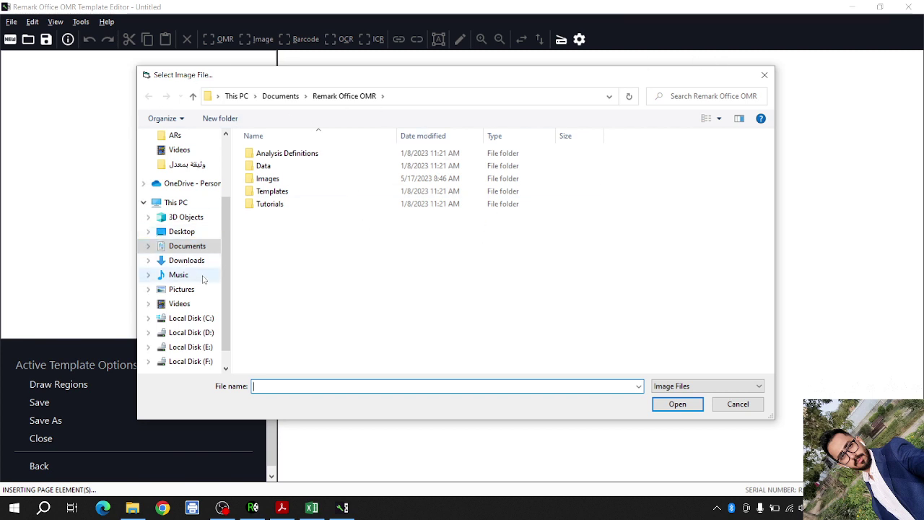
scroll(207, 278, "down", 1)
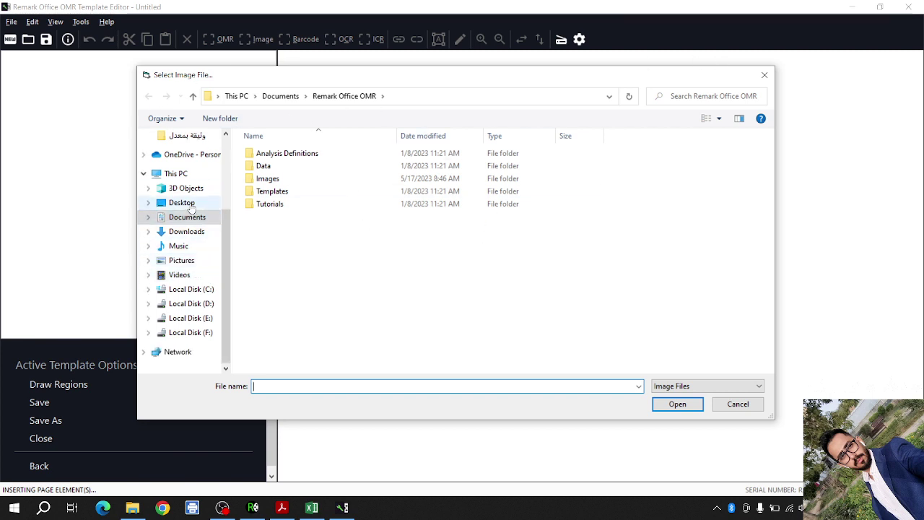
left_click(189, 205)
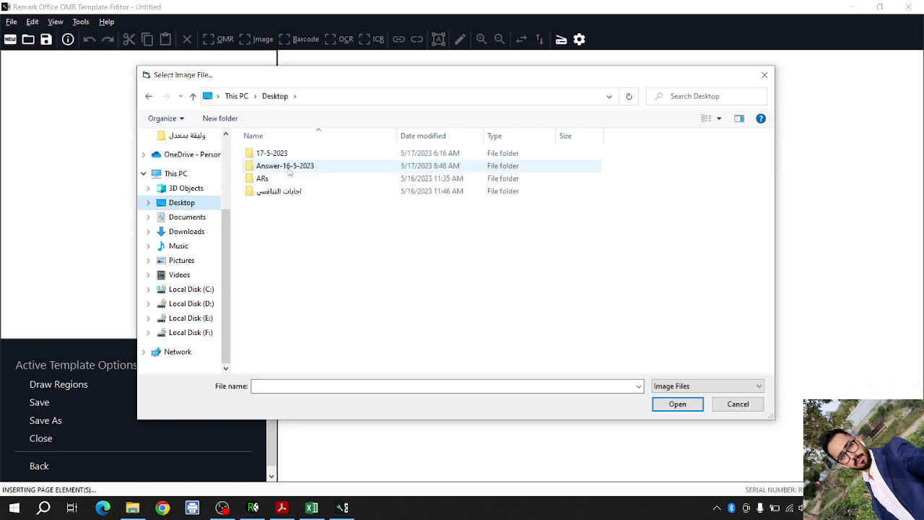
double_click(288, 167)
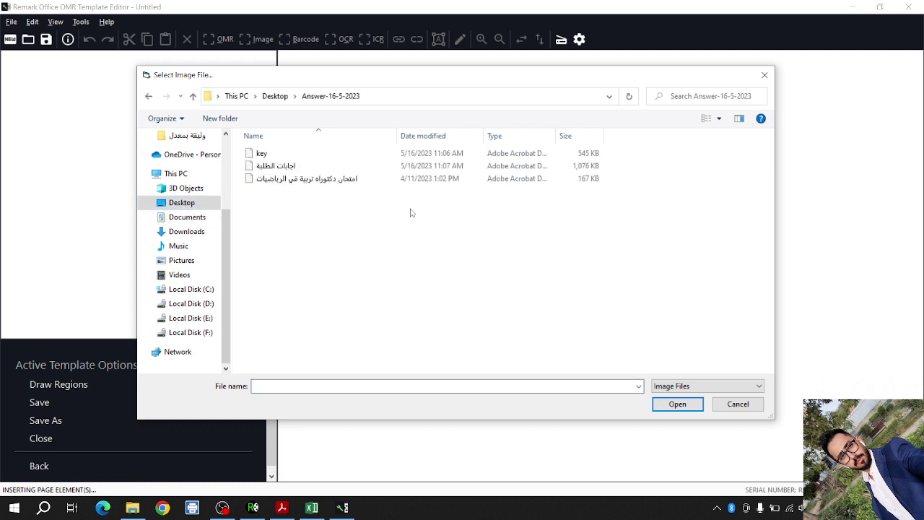
left_click(341, 185)
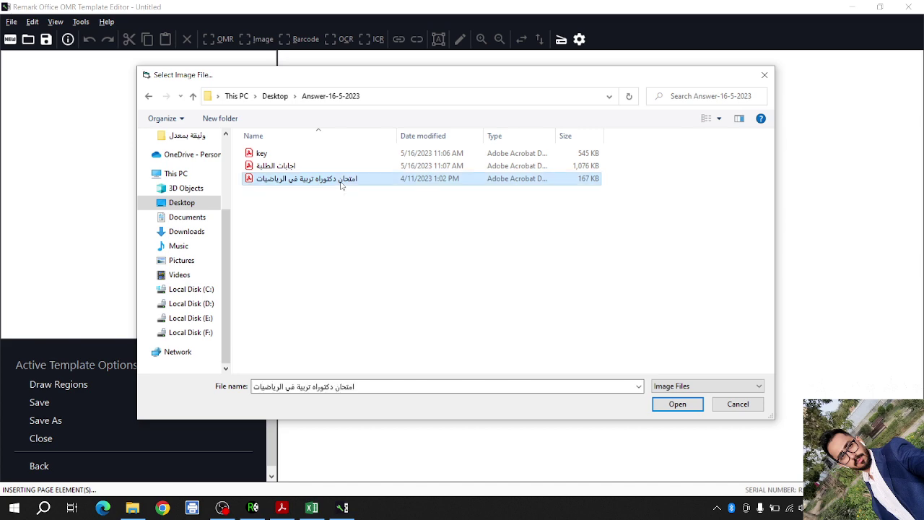
- Load the selected answer sheet PDF and create the template page from it without any drop-out colors
left_click(282, 507)
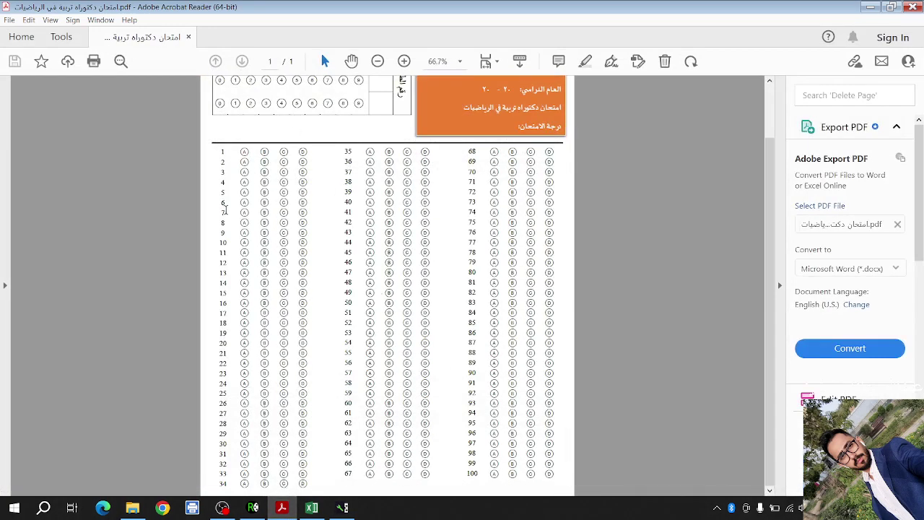
left_click(283, 508)
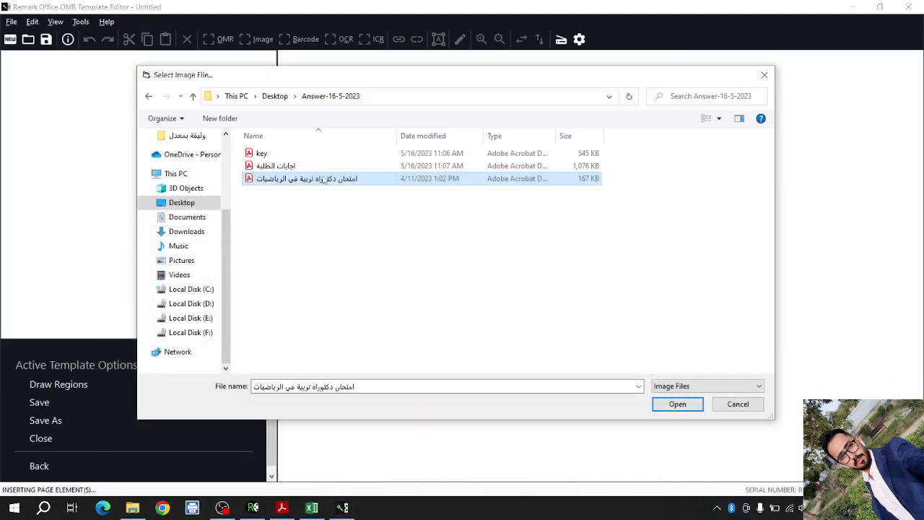
left_click(676, 404)
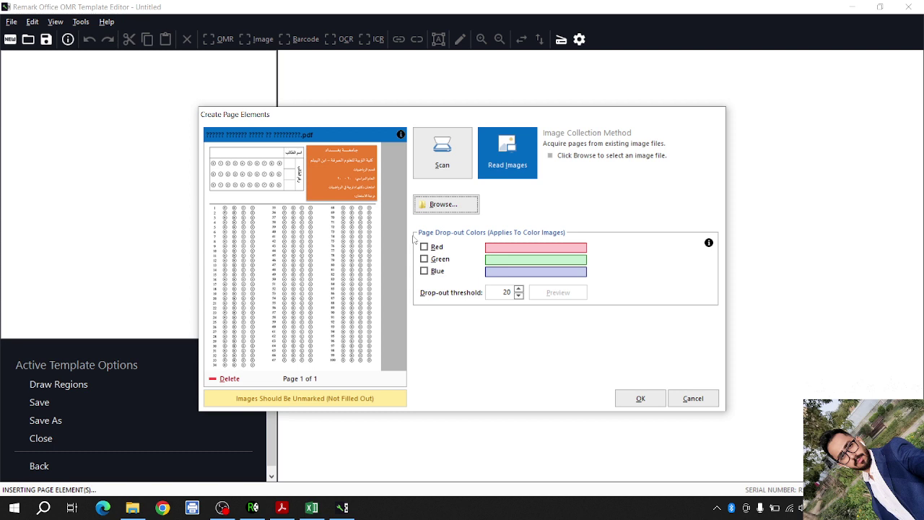
left_click(641, 399)
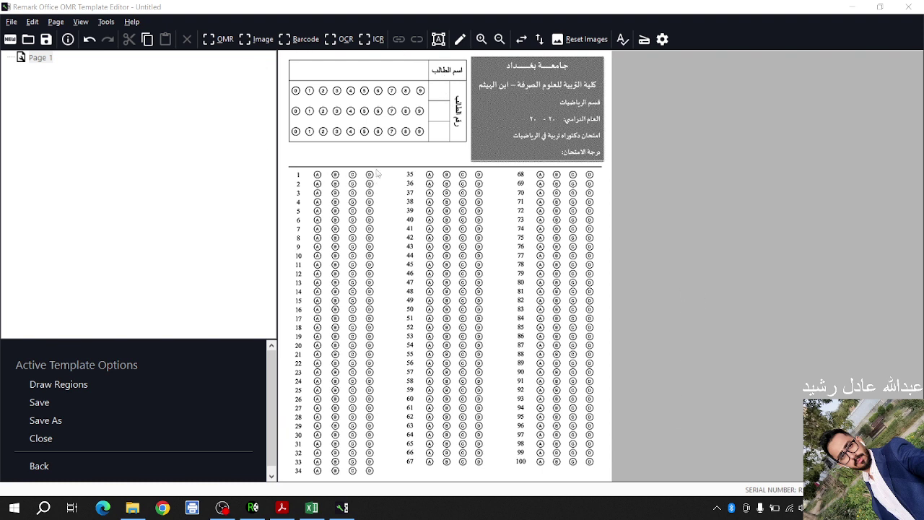
- Draw an OMR region around the three rows of 0–9 student number bubbles in the sheet's header
left_click(215, 41)
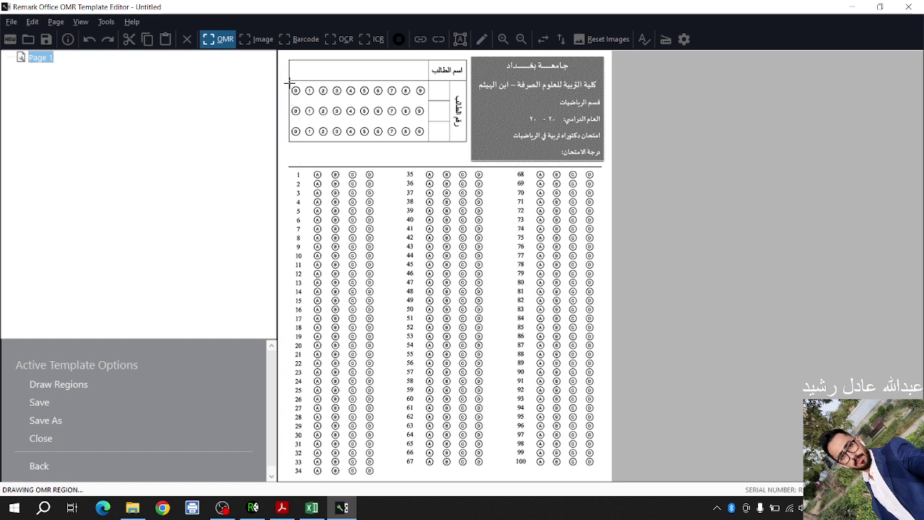
left_click_drag(289, 83, 428, 140)
left_click_drag(425, 141, 427, 142)
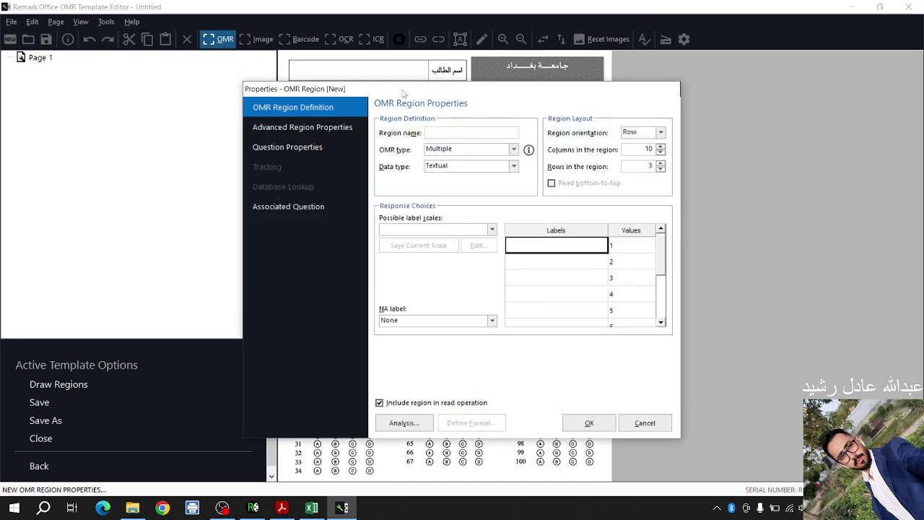
- Name the new OMR region student_id and move its properties dialog clear of the student number bubbles
mouse_move(404, 93)
left_mouse_down()
mouse_move(362, 96)
mouse_move(432, 97)
mouse_move(334, 123)
mouse_move(414, 92)
left_mouse_up()
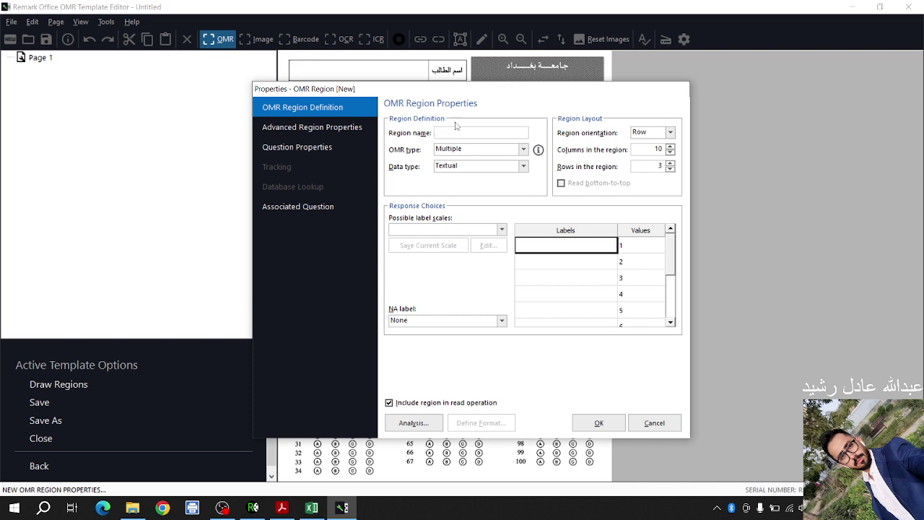
mouse_move(492, 92)
left_mouse_down()
mouse_move(490, 122)
mouse_move(496, 102)
left_mouse_up()
type("s")
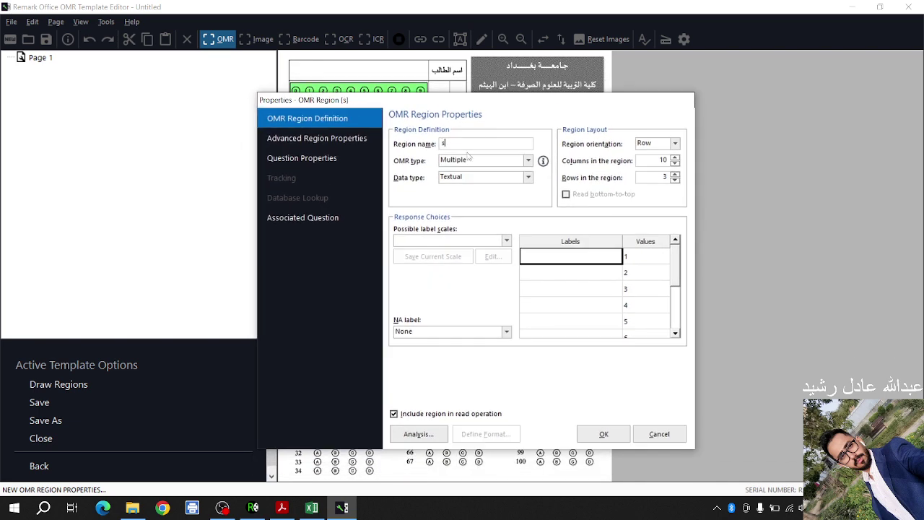
type("ty")
key("BackSpace")
type("student_id")
left_click_drag(513, 106, 447, 163)
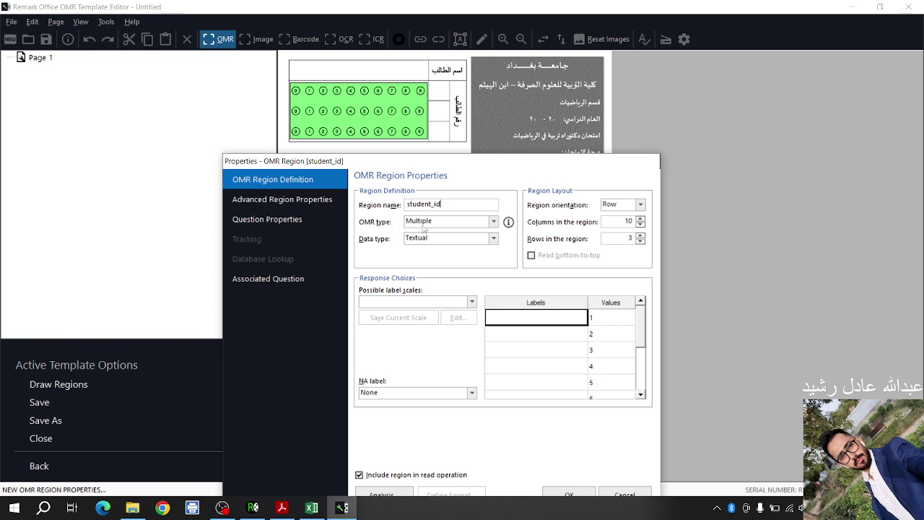
- Set the student_id region's OMR type to Grid and its data type to Numeric
left_click(451, 228)
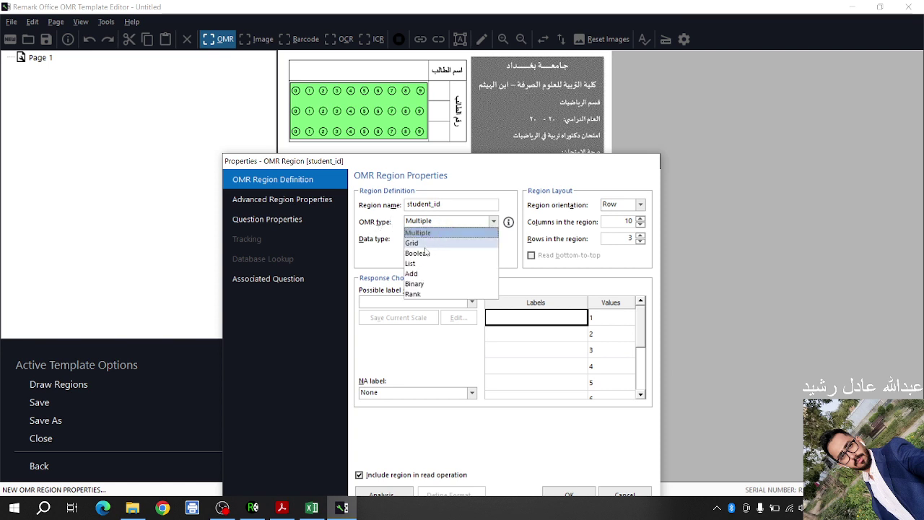
left_click(427, 247)
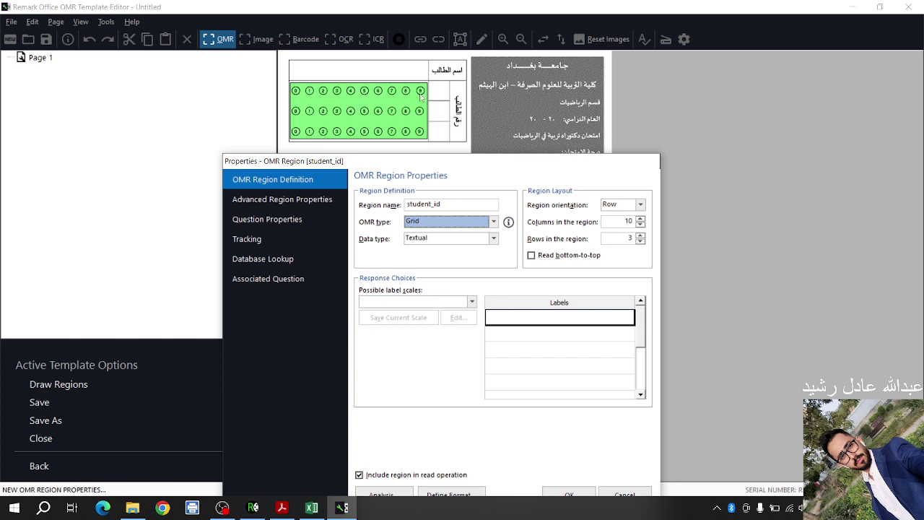
left_click(422, 239)
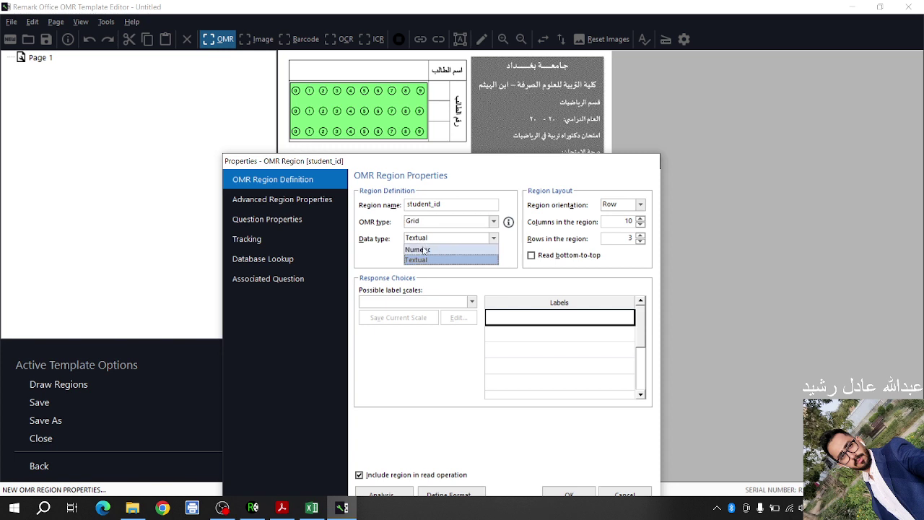
left_click(431, 249)
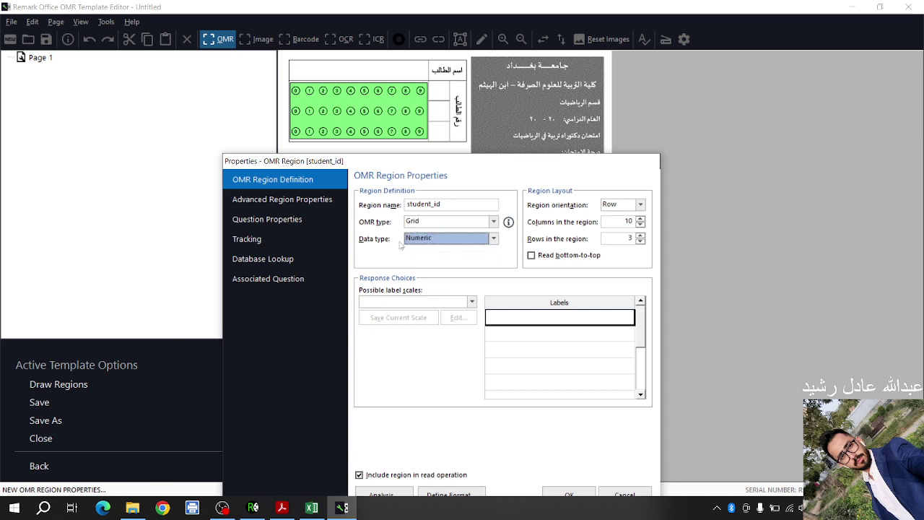
left_click(415, 241)
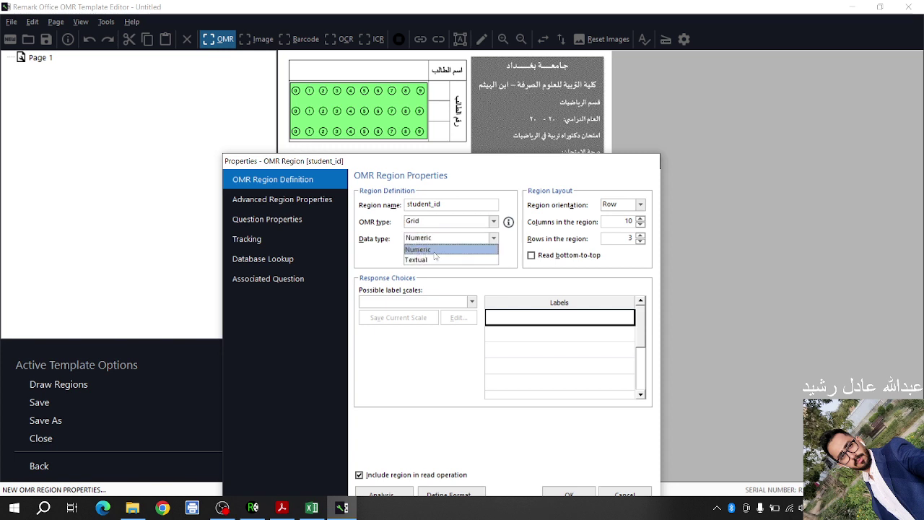
left_click(431, 251)
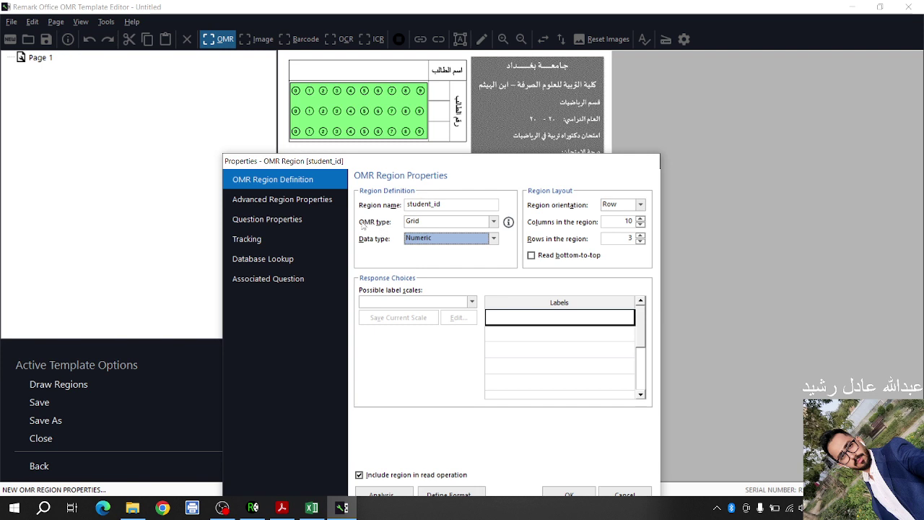
- Check the available OMR types and region orientations for the student_id region, keeping Grid and Row
left_click(412, 224)
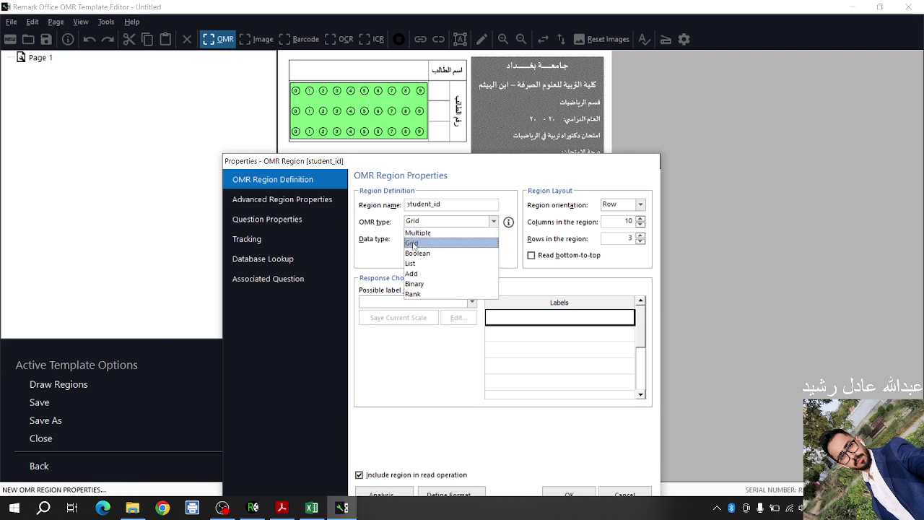
left_click(411, 245)
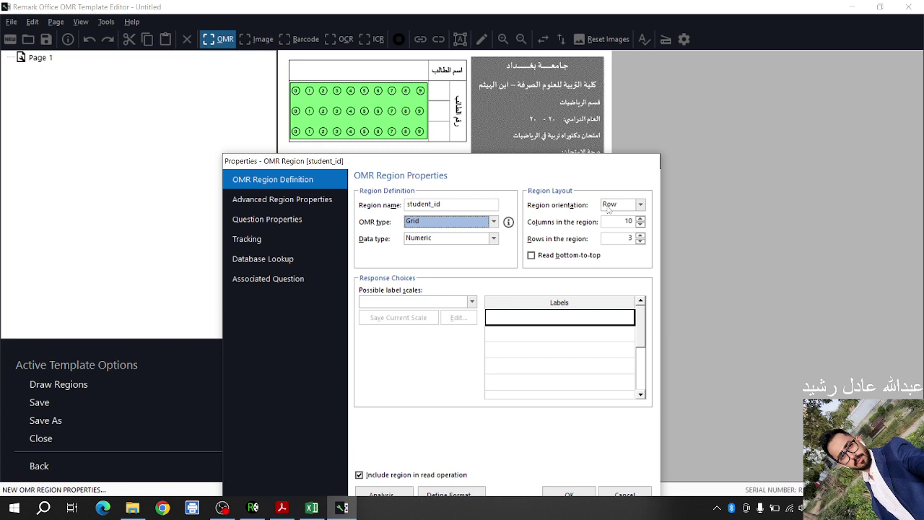
left_click(616, 206)
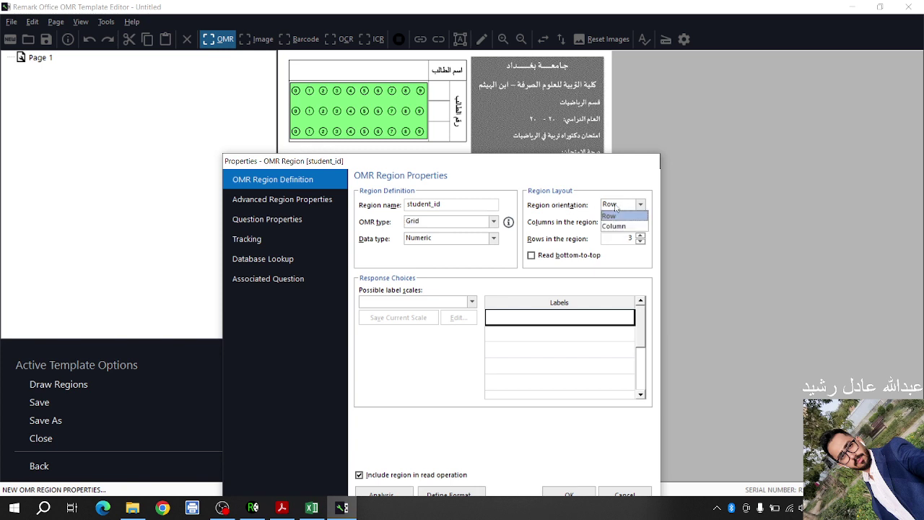
left_click(618, 207)
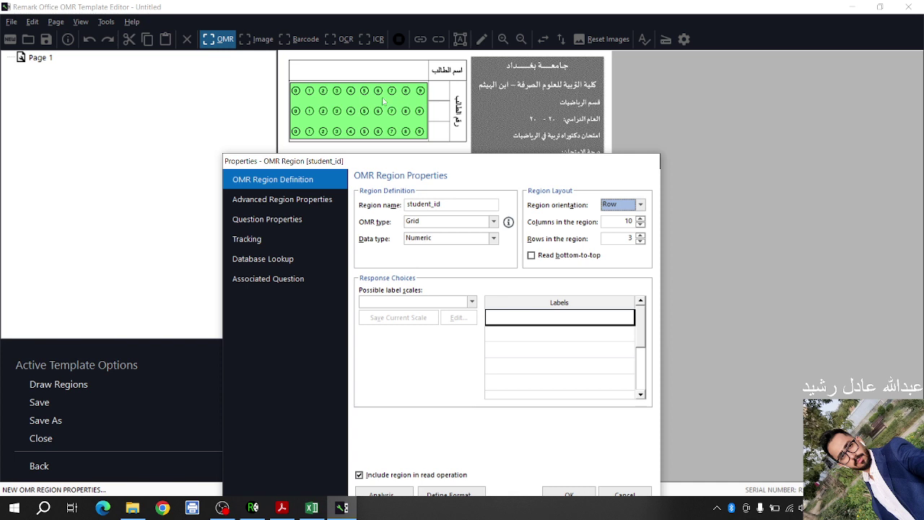
- Try the Column orientation for the student_id region and set it back to Row
left_click(610, 206)
left_click(615, 227)
left_click(620, 205)
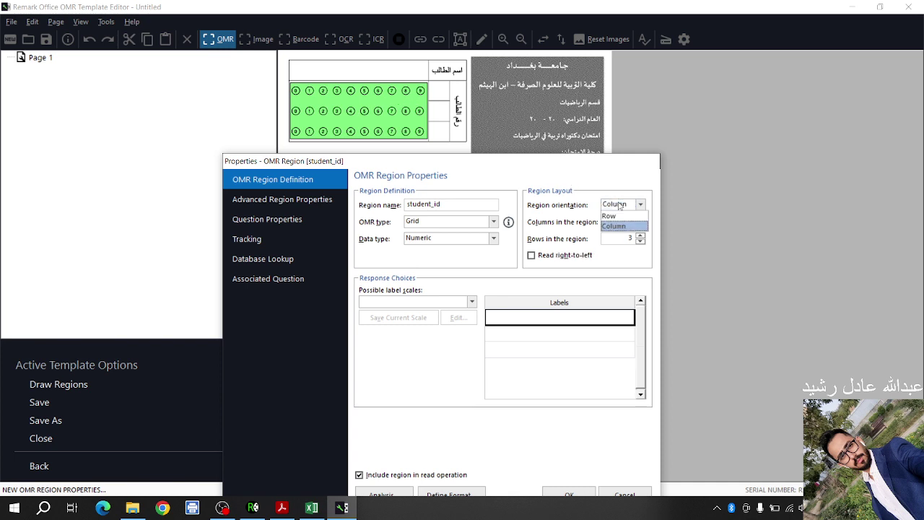
left_click(622, 216)
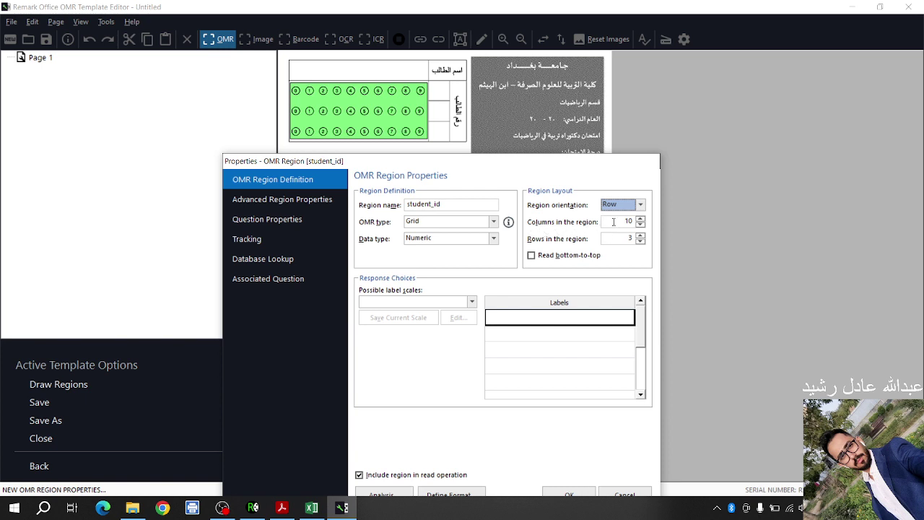
key("Tab")
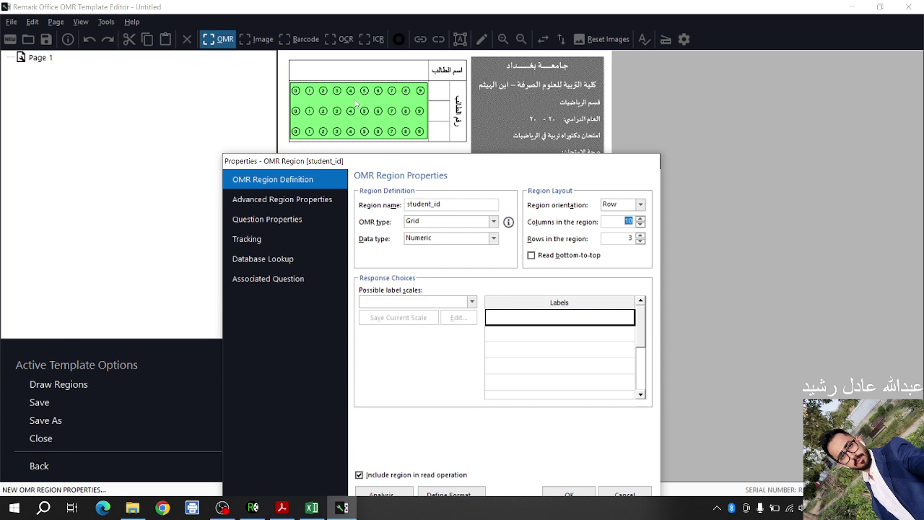
left_click(626, 221)
left_click_drag(595, 163, 595, 113)
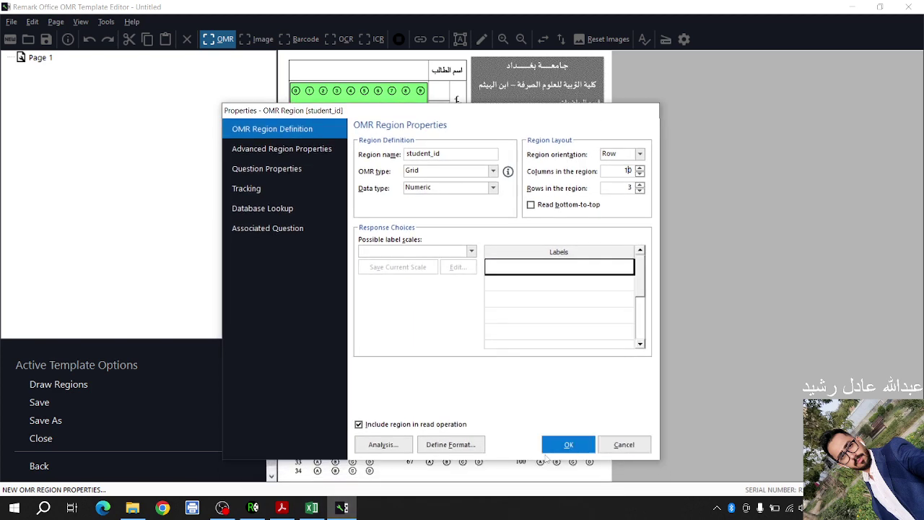
left_click(226, 511)
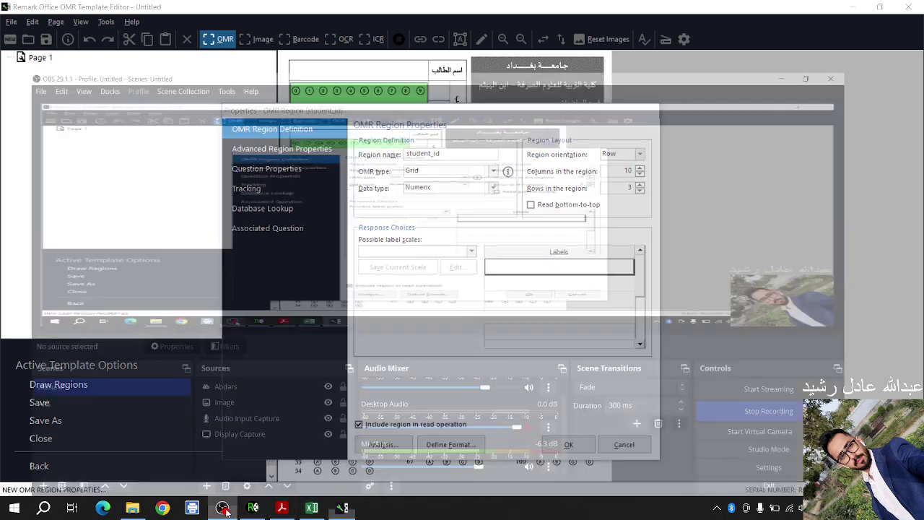
left_click(226, 511)
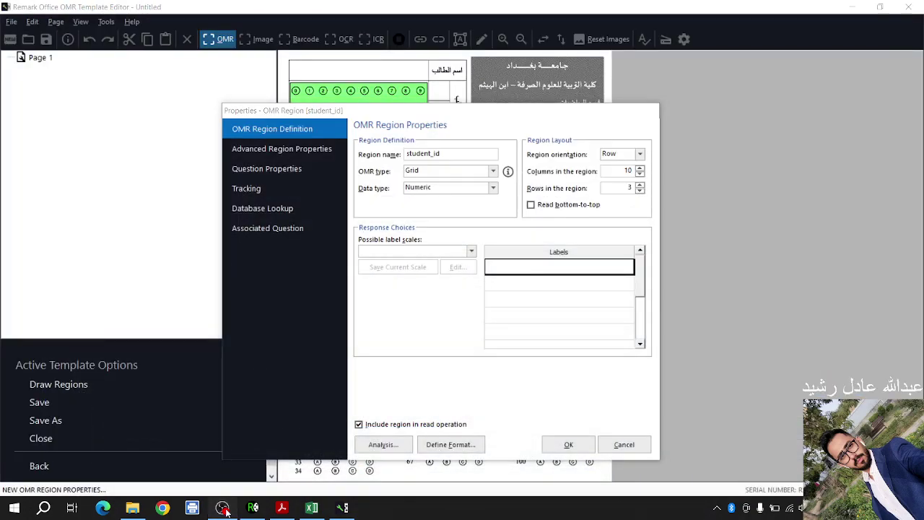
left_click(226, 512)
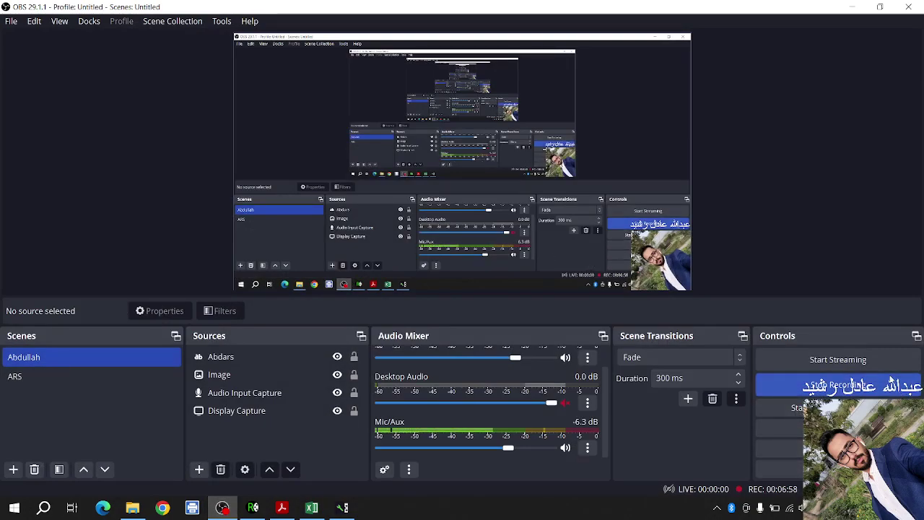
left_click(852, 6)
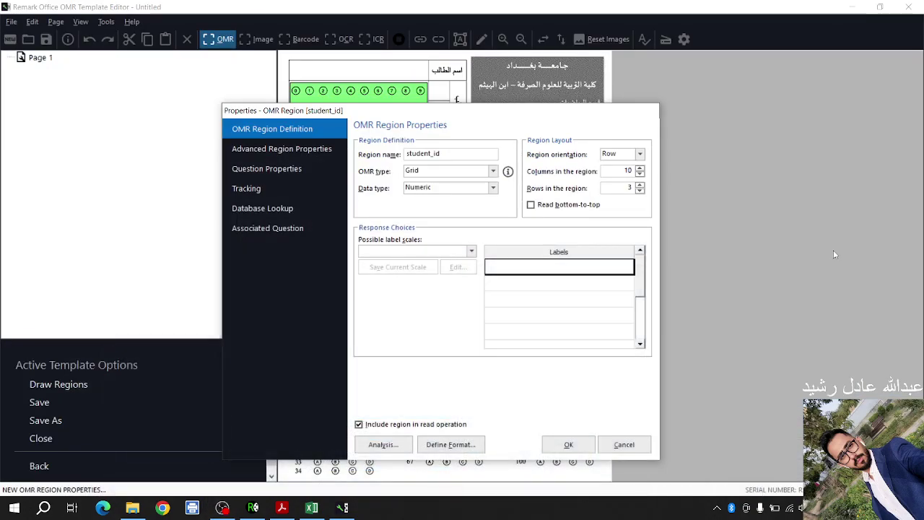
double_click(627, 170)
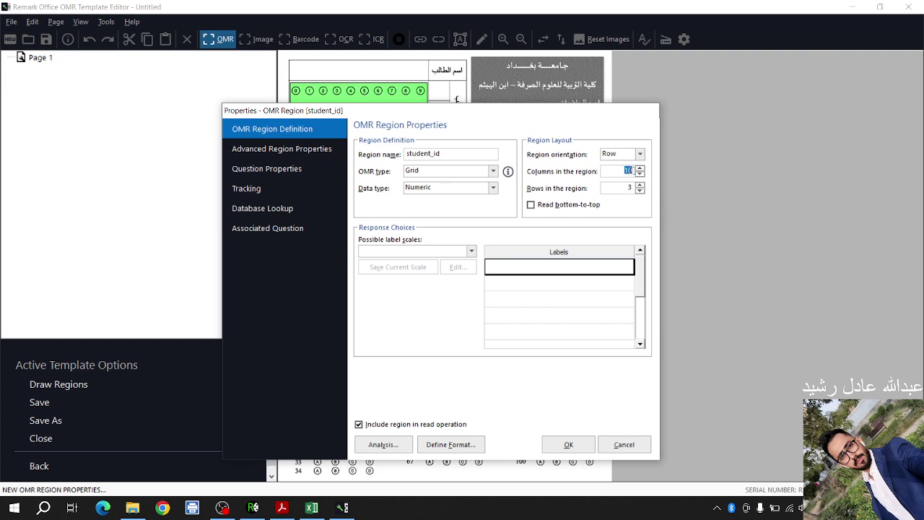
left_click_drag(616, 114, 624, 166)
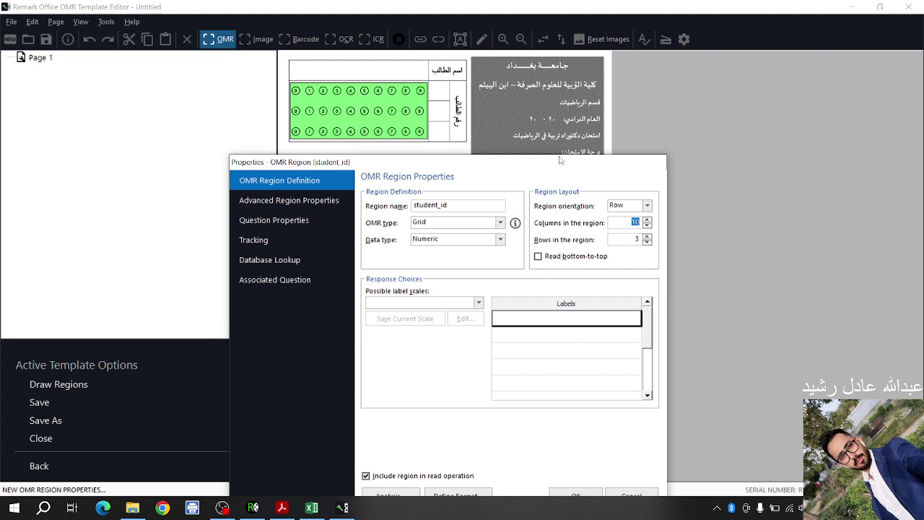
- Compare the Column and Row orientations against the student_id region's column and row counts, ending on Row
left_click(637, 205)
left_click(622, 229)
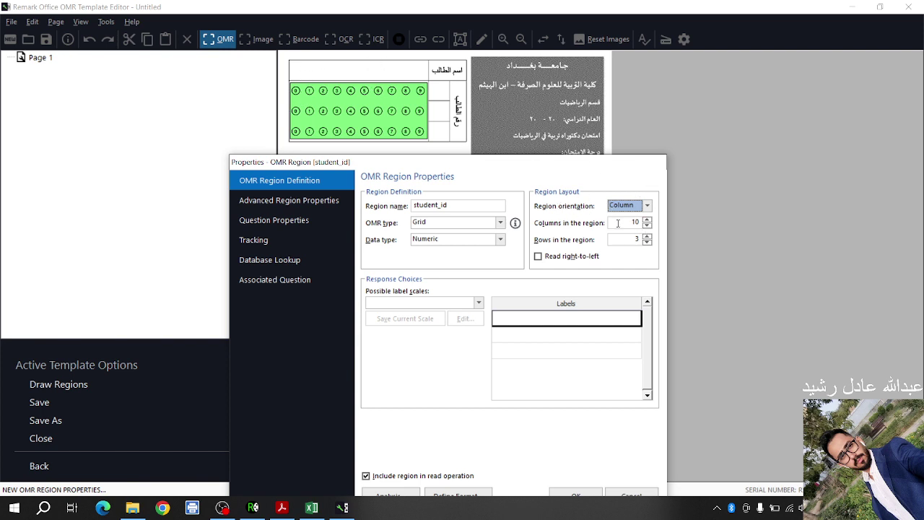
double_click(641, 224)
left_click(622, 209)
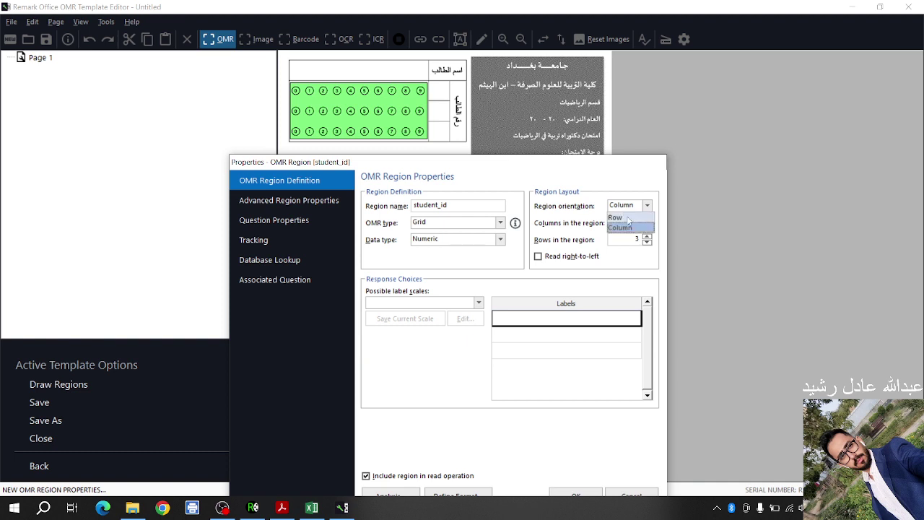
left_click(630, 227)
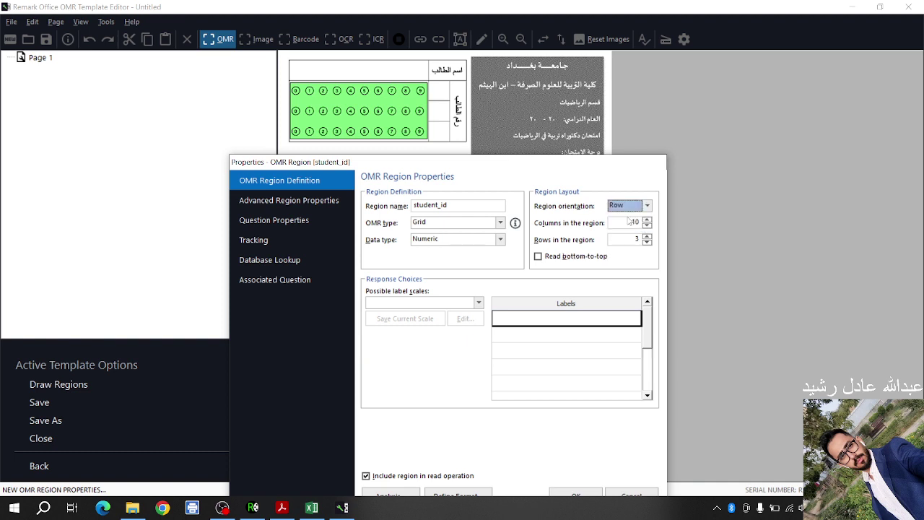
double_click(635, 221)
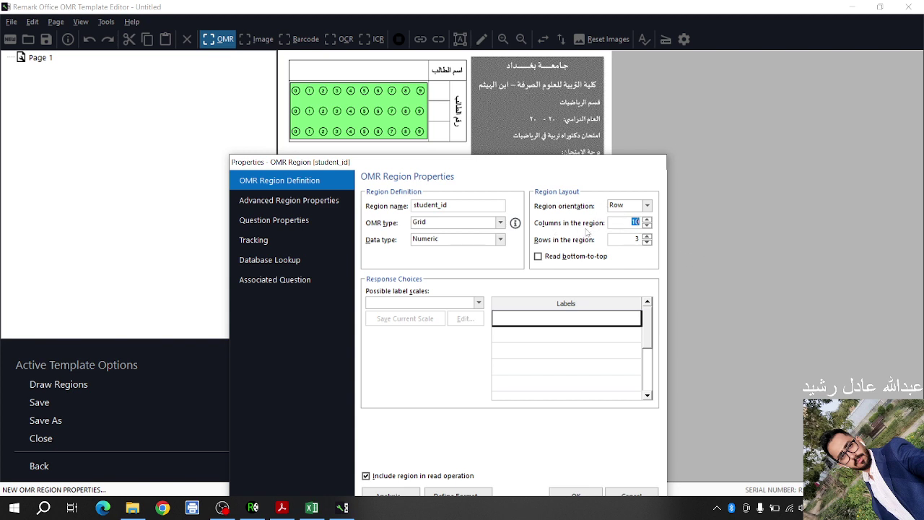
left_click(647, 207)
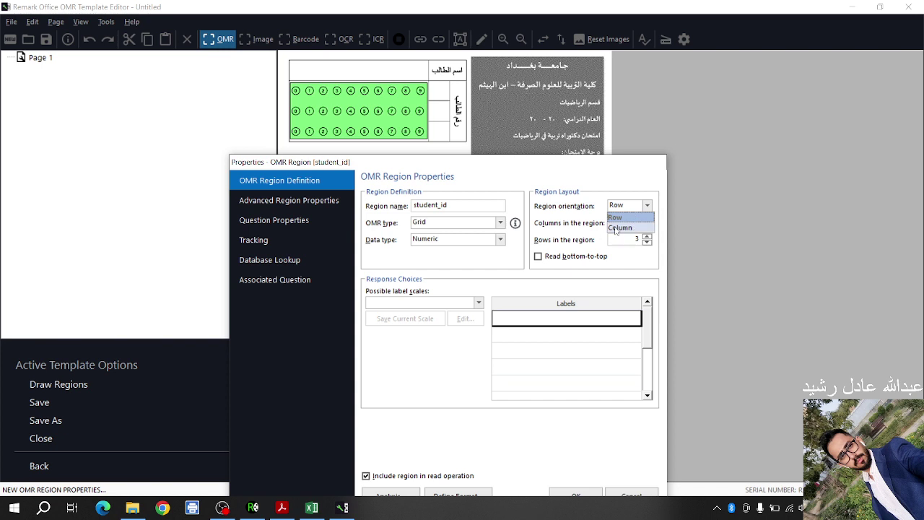
left_click(616, 227)
left_click(619, 206)
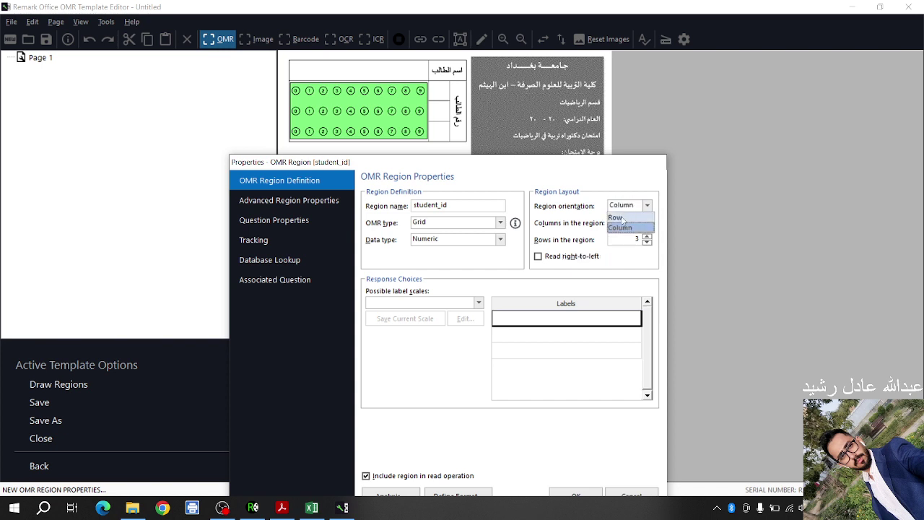
left_click(626, 218)
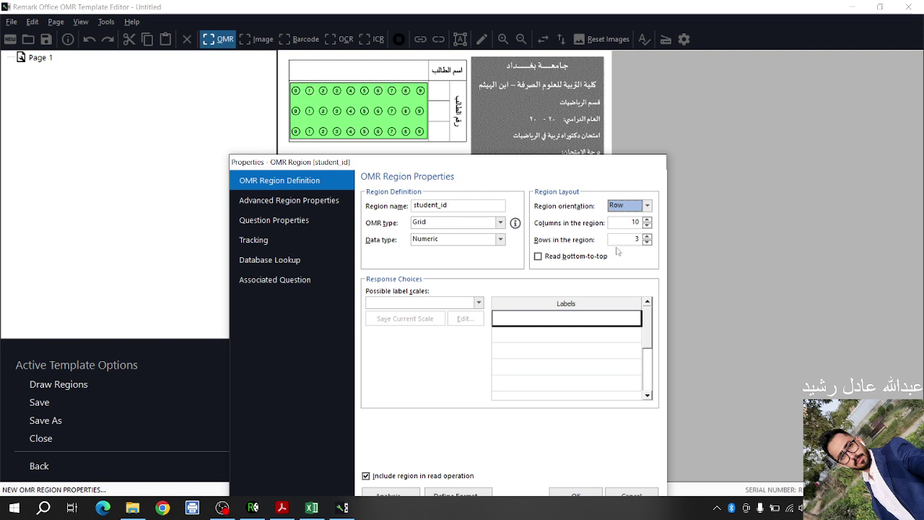
double_click(634, 223)
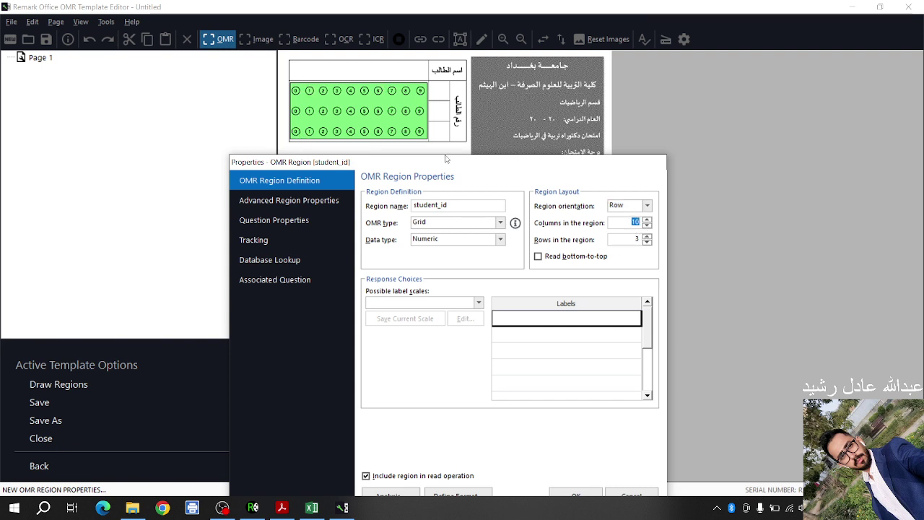
double_click(636, 239)
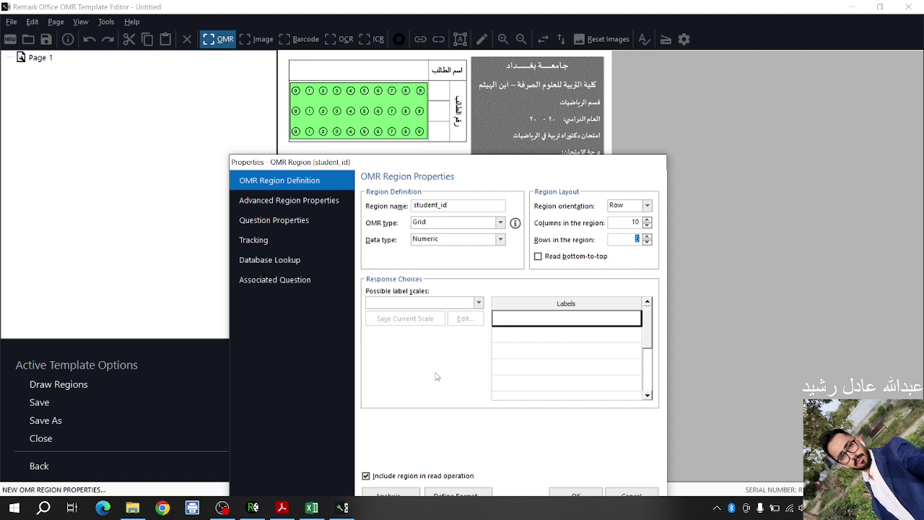
- Open the student answers PDF اجابات الطلبة from the Answer-16-5-2023 folder in Adobe Acrobat Reader
left_click(283, 508)
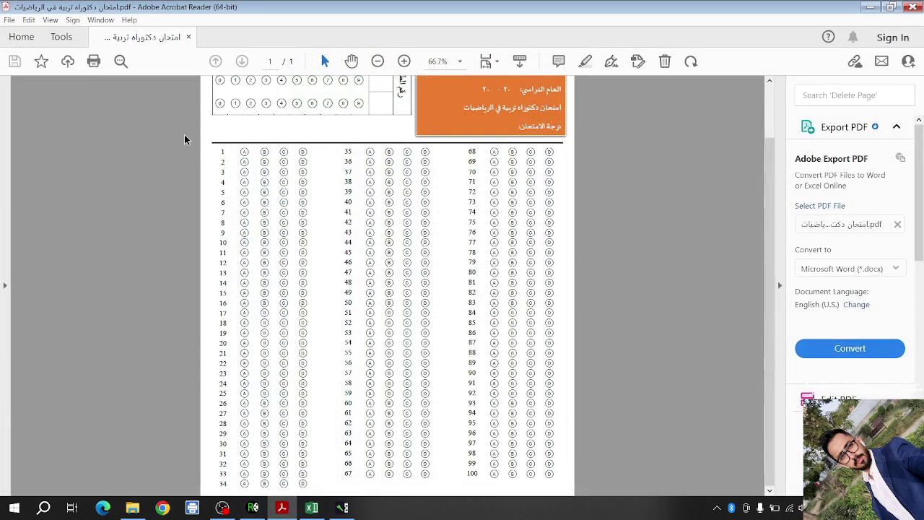
left_click(132, 508)
left_click(183, 174)
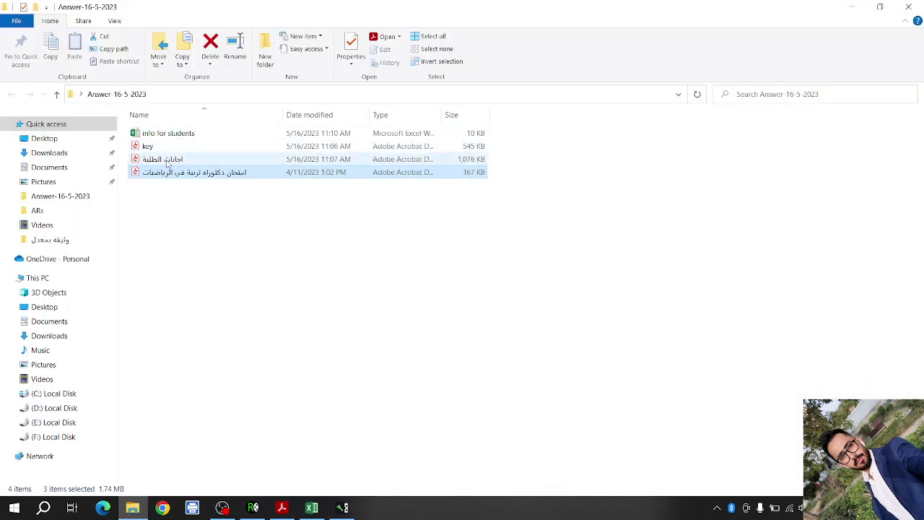
left_click(165, 158)
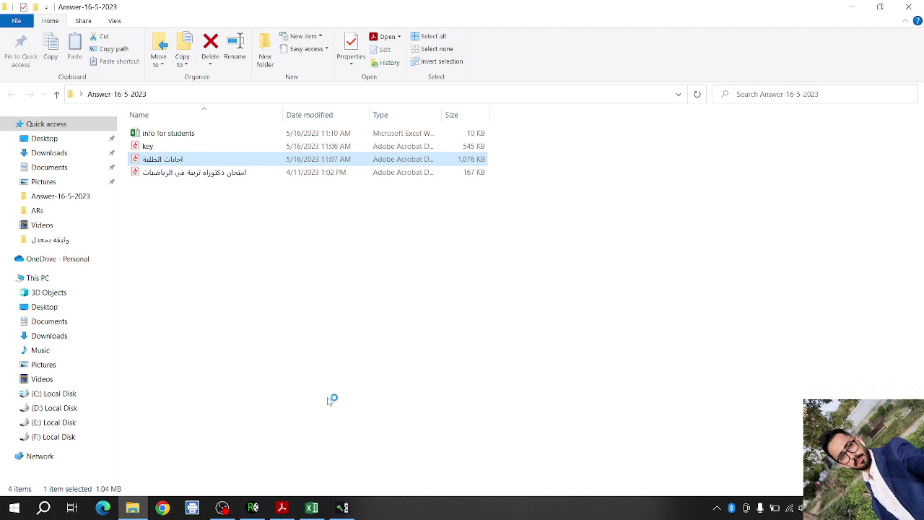
double_click(164, 163)
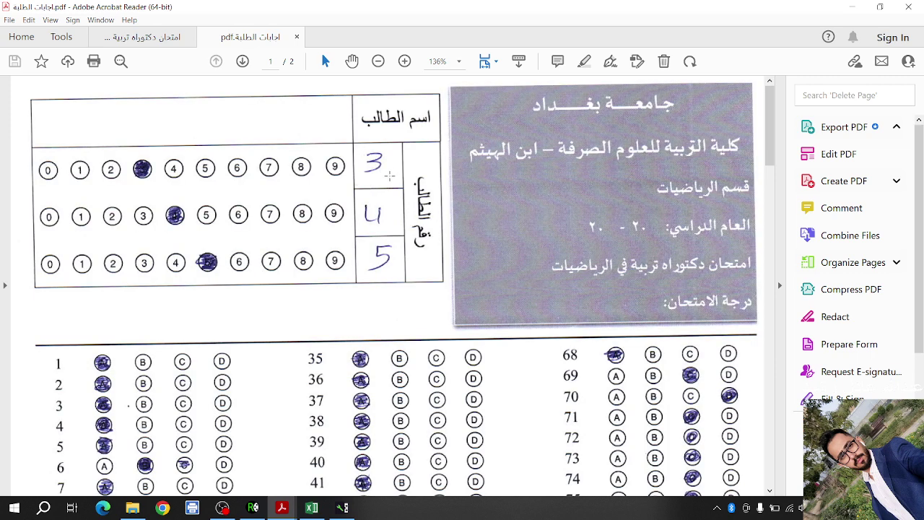
- Examine the handwritten student number digits and the matching filled bubbles on the first answer sheet
left_click(381, 134)
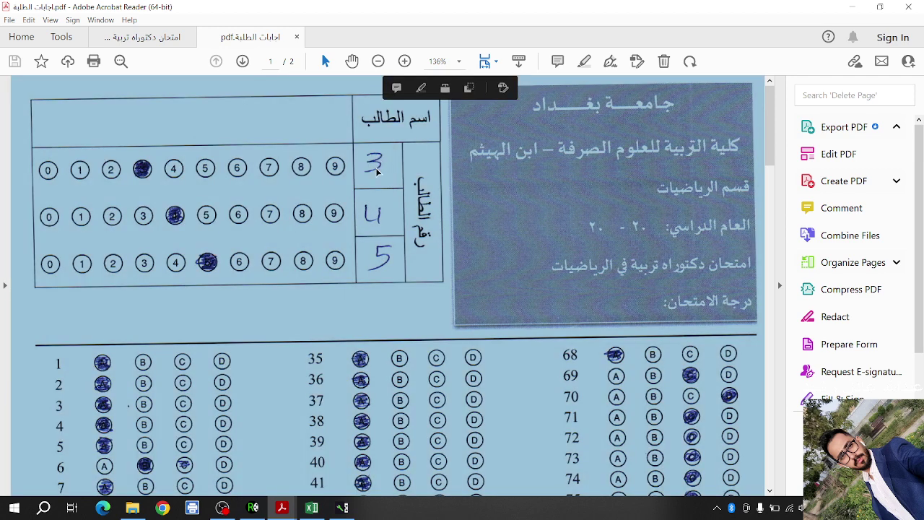
left_click(498, 189)
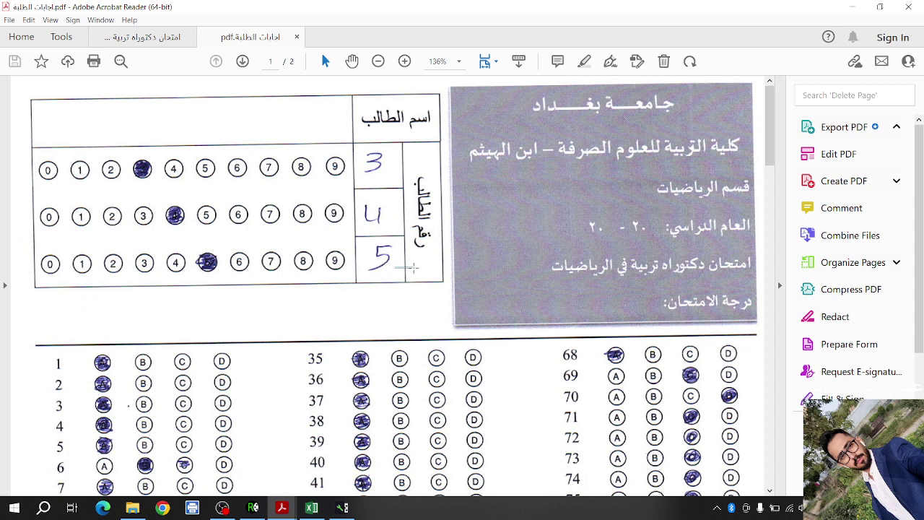
left_click_drag(412, 267, 410, 266)
left_click(396, 211)
left_click(399, 157)
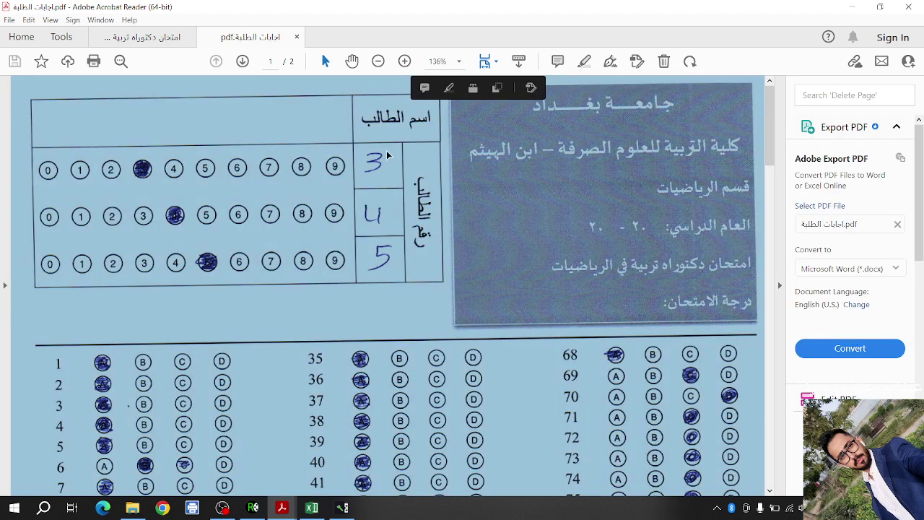
left_click(399, 157)
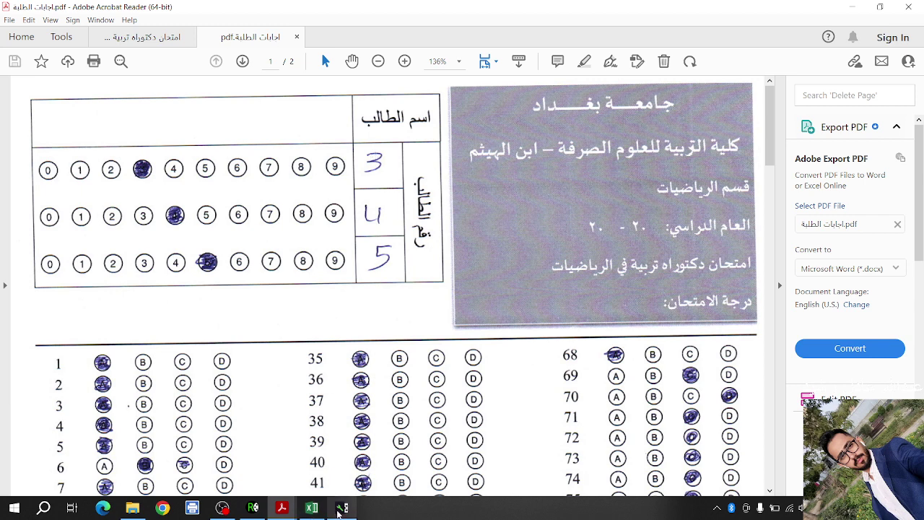
- In the Remark template editor, try bottom-to-top reading for student_id, compare it with the filled sheet, and turn it off
left_click(341, 508)
left_click(554, 260)
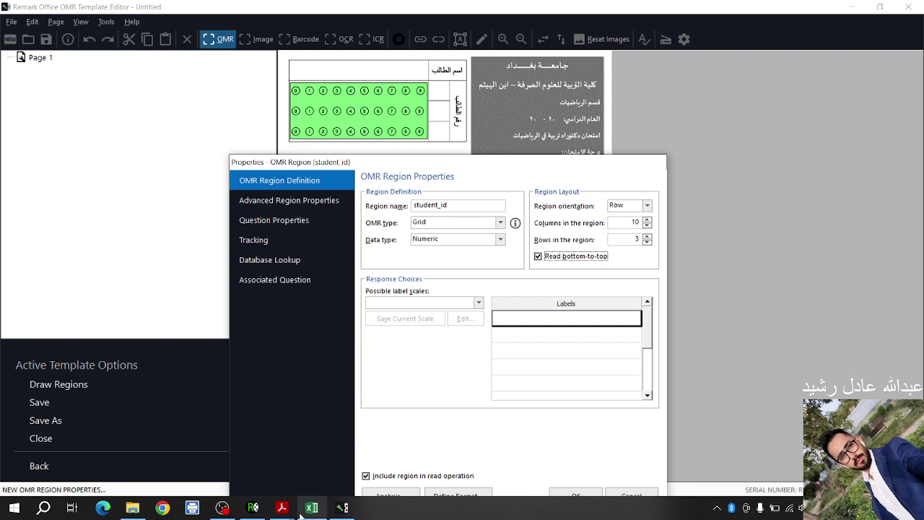
left_click(276, 511)
left_click(320, 452)
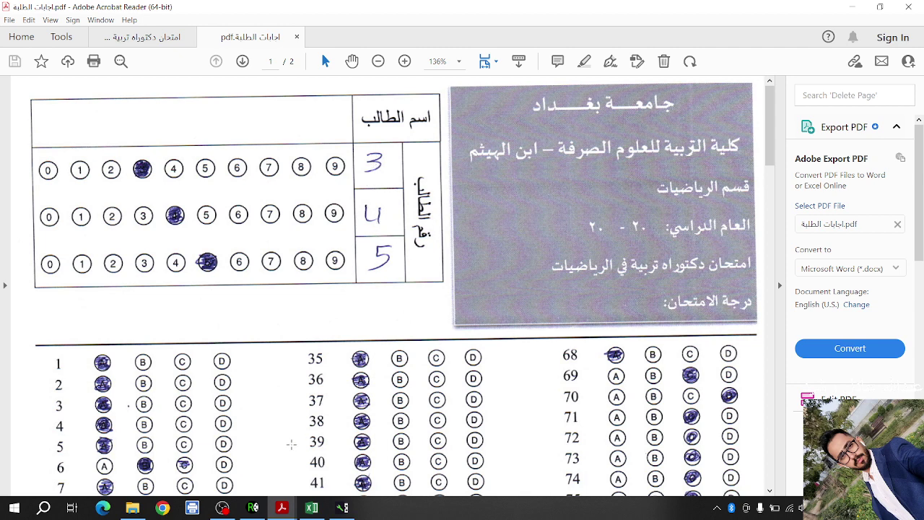
left_click(342, 508)
left_click(573, 258)
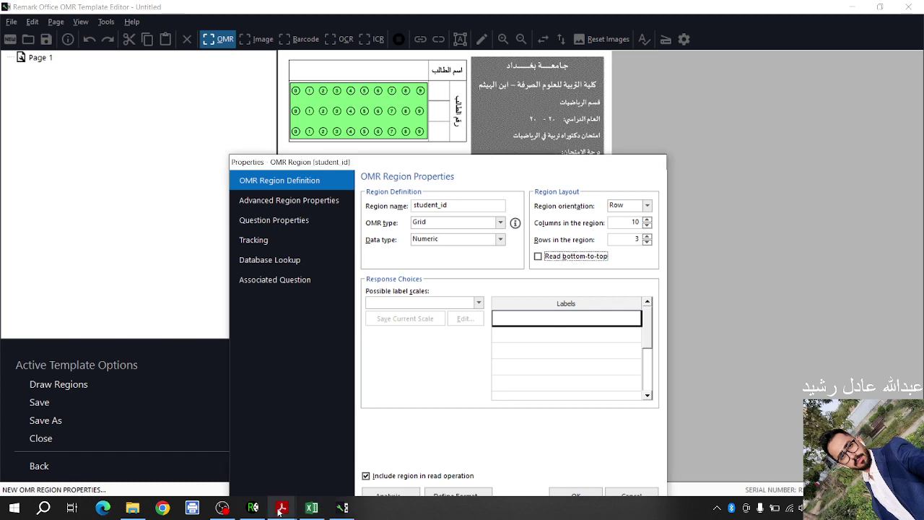
- Switch back to the student answers PDF in Adobe Acrobat Reader to review the reading order of the number rows
mouse_move(282, 507)
left_click(344, 440)
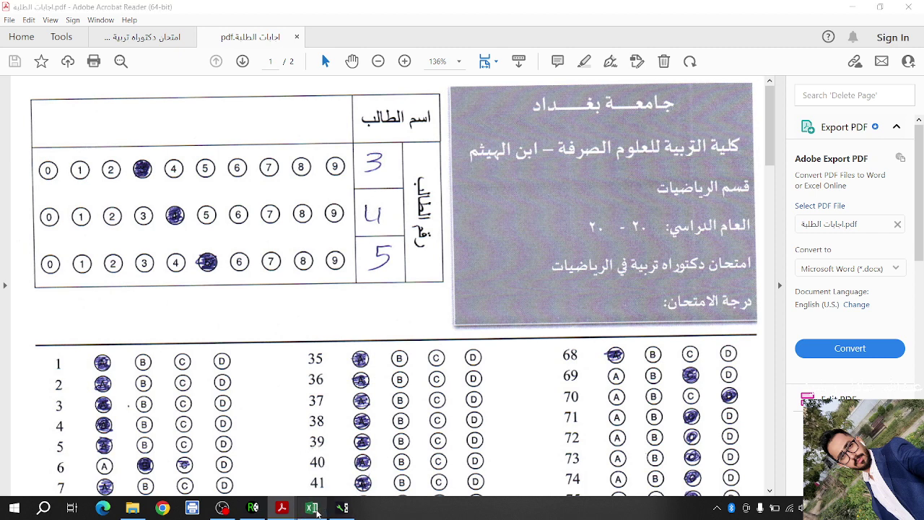
- Switch to the info for students workbook in Excel and examine the name and ID entries in rows 2 and 3
left_click(341, 508)
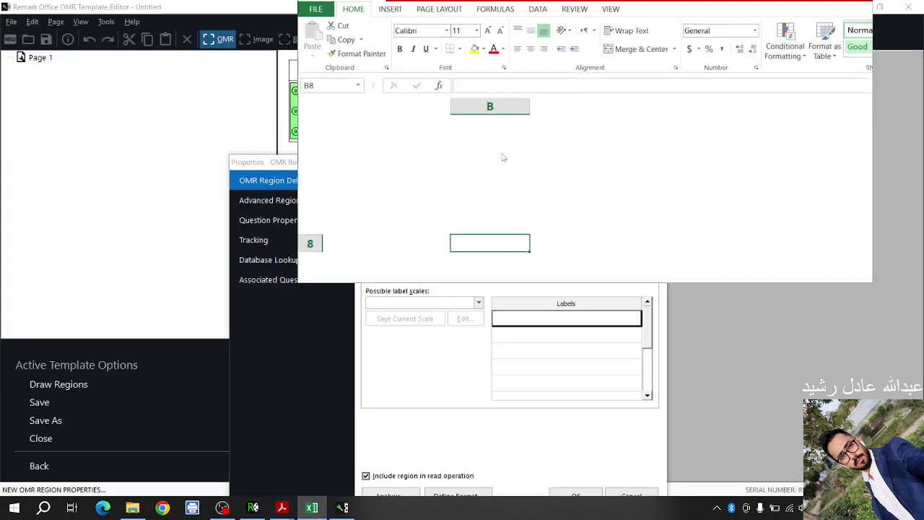
left_click_drag(509, 128, 509, 173)
left_click(855, 10)
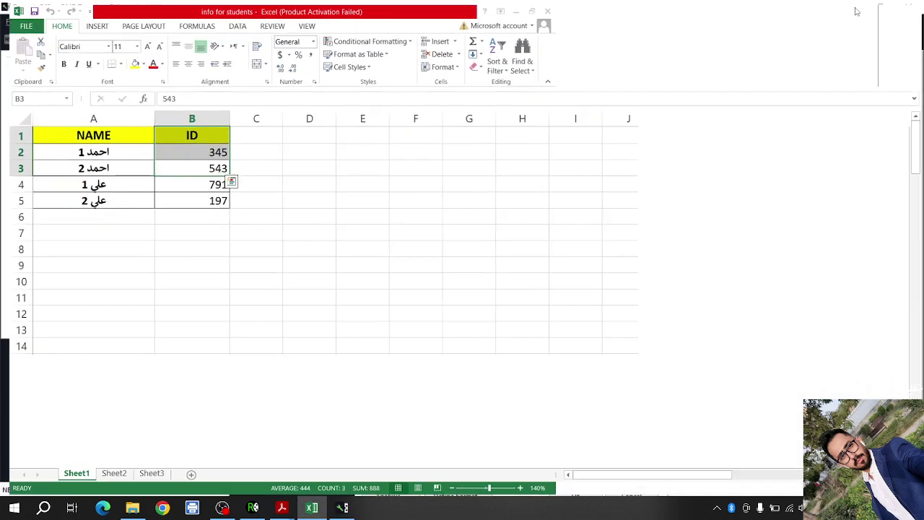
left_click(339, 219)
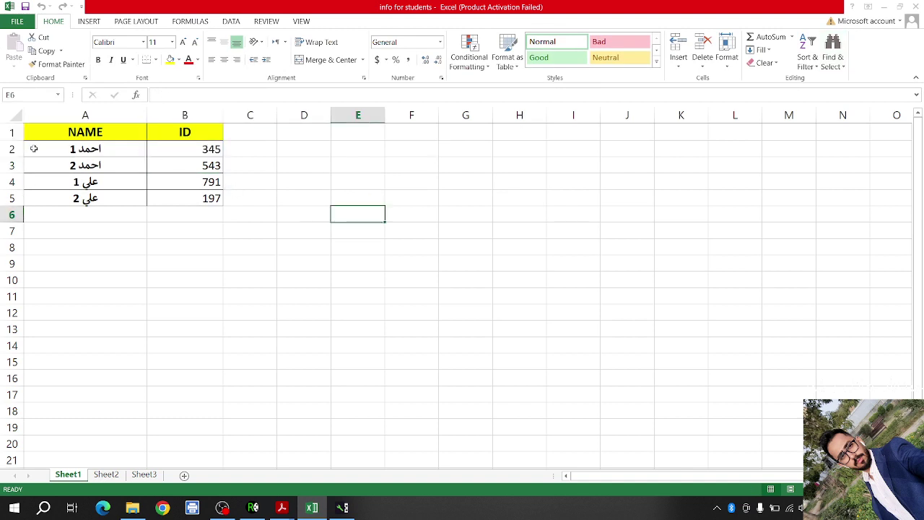
left_click_drag(19, 148, 20, 166)
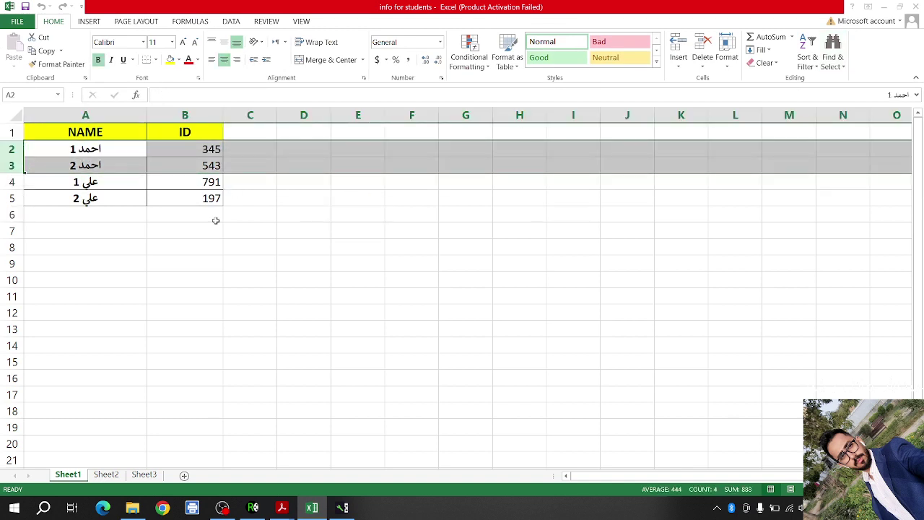
- Compare the digit order of the IDs in rows 2 and 3 of the workbook with the student_id region's reading direction
left_click(343, 507)
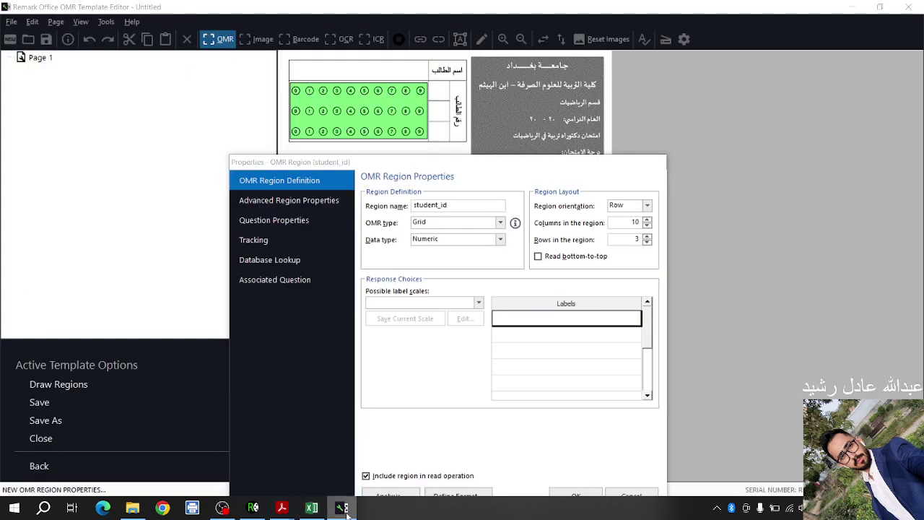
left_click(314, 511)
left_click(245, 182)
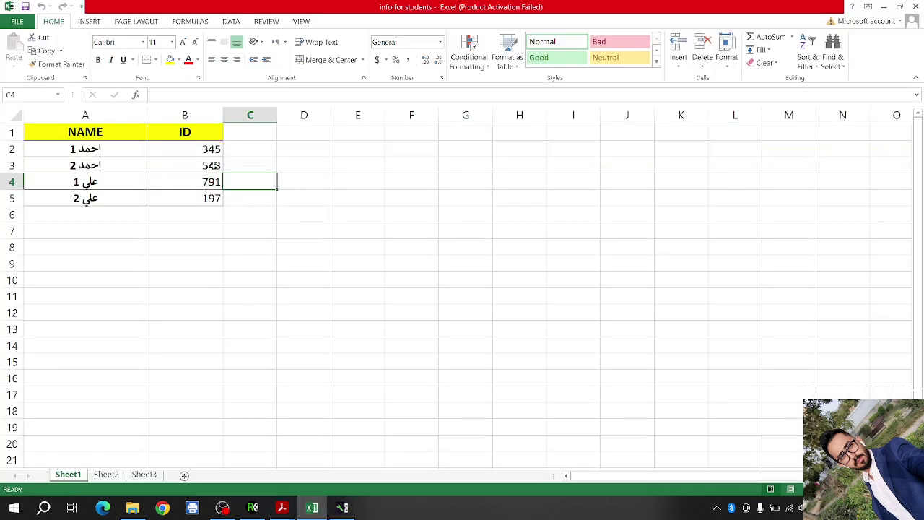
left_click(193, 149)
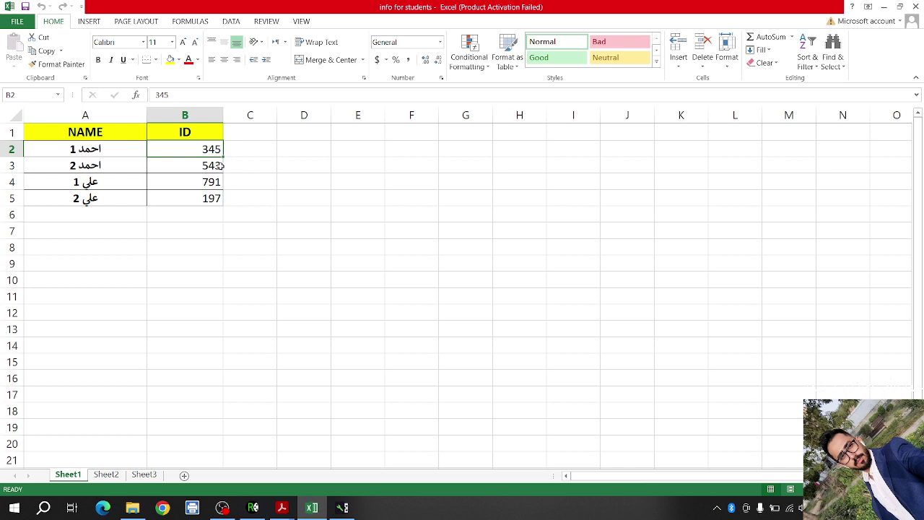
left_click(310, 150)
left_click_drag(310, 149, 311, 226)
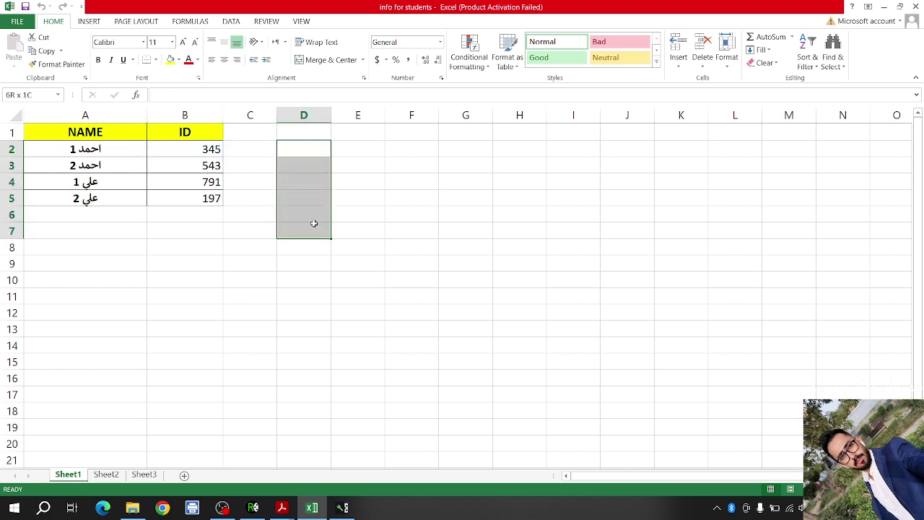
left_click(168, 163)
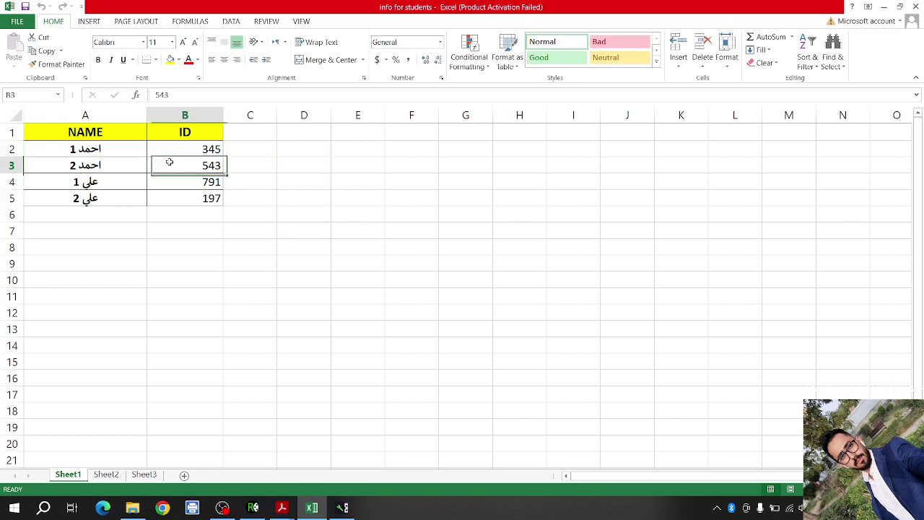
left_click_drag(135, 152, 187, 166)
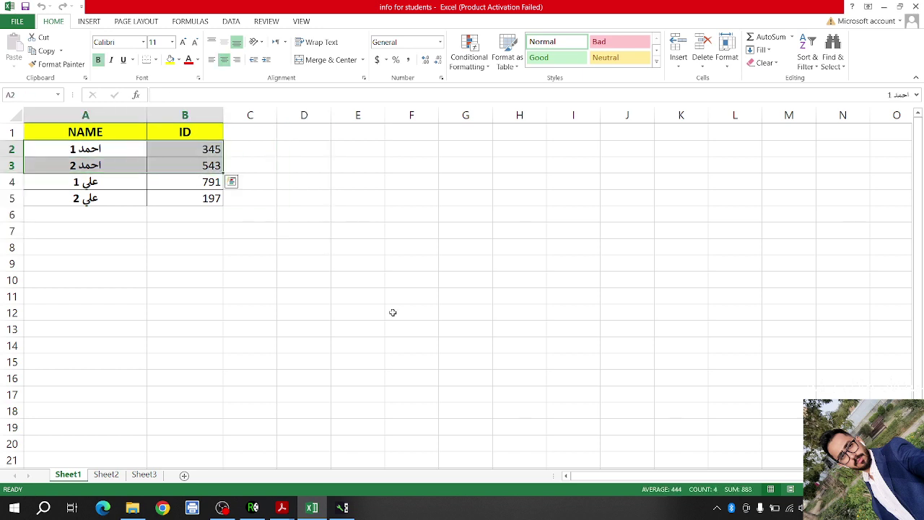
- In the Remark template editor, apply the 0 to 9 label scale to the student_id region's response choices
left_click(342, 508)
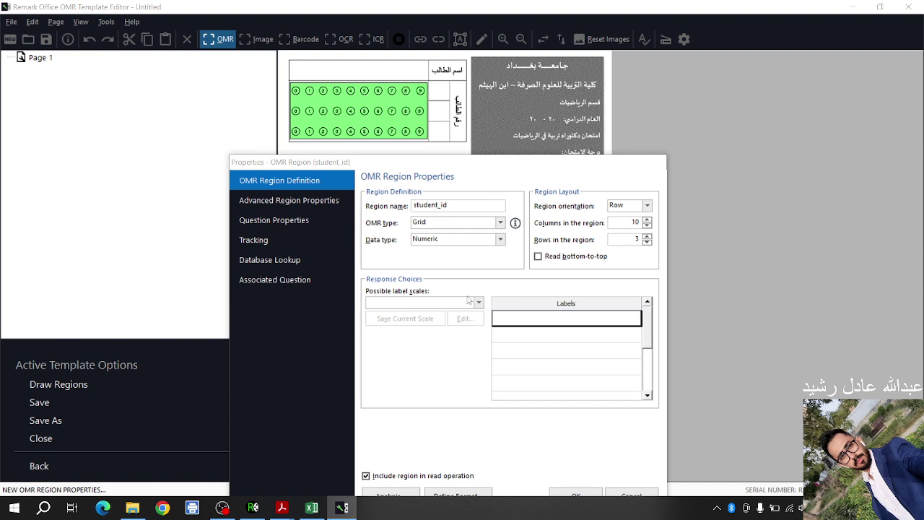
left_click(407, 303)
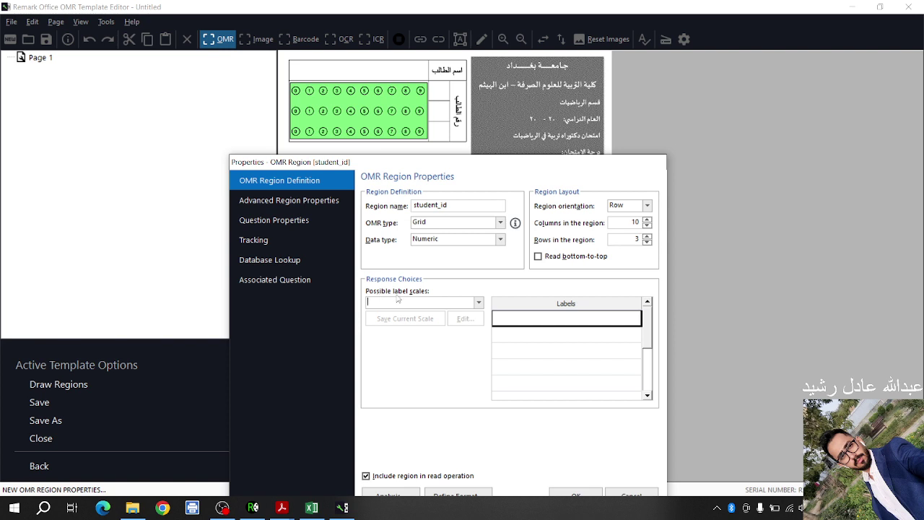
left_click(477, 303)
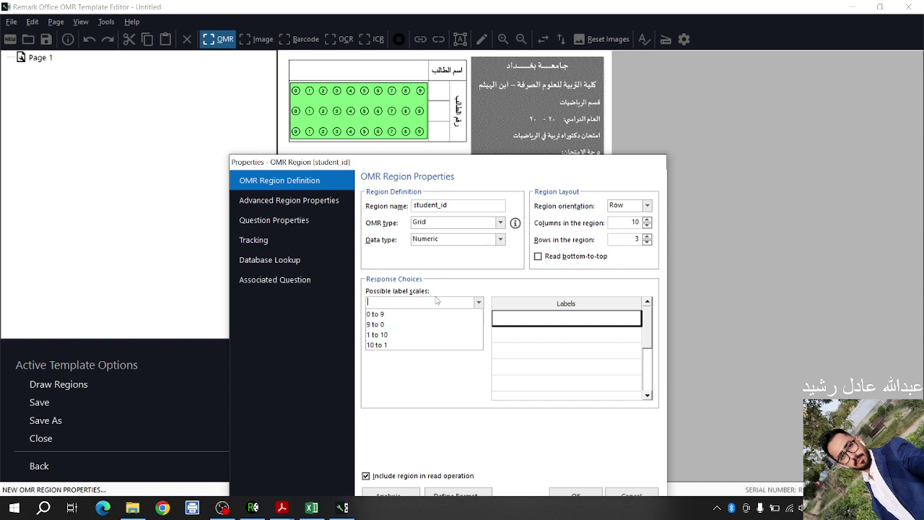
left_click(462, 291)
left_click(481, 304)
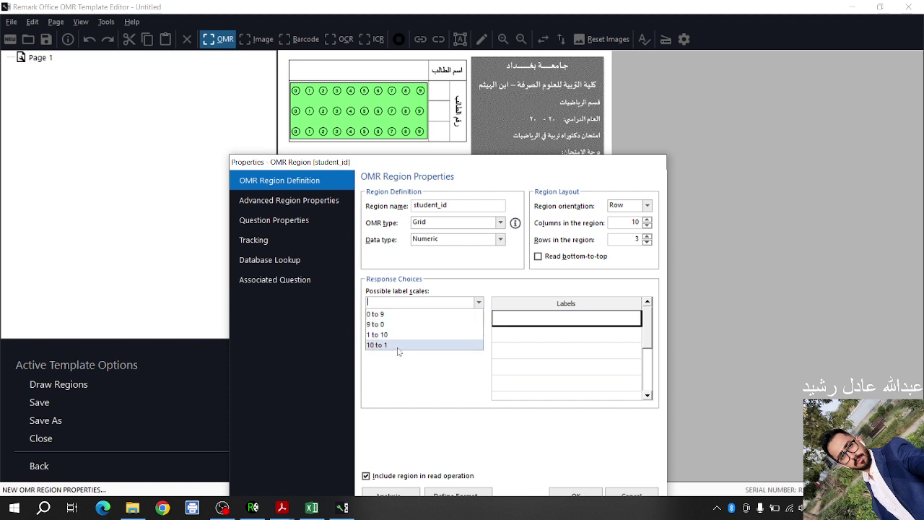
left_click(623, 221)
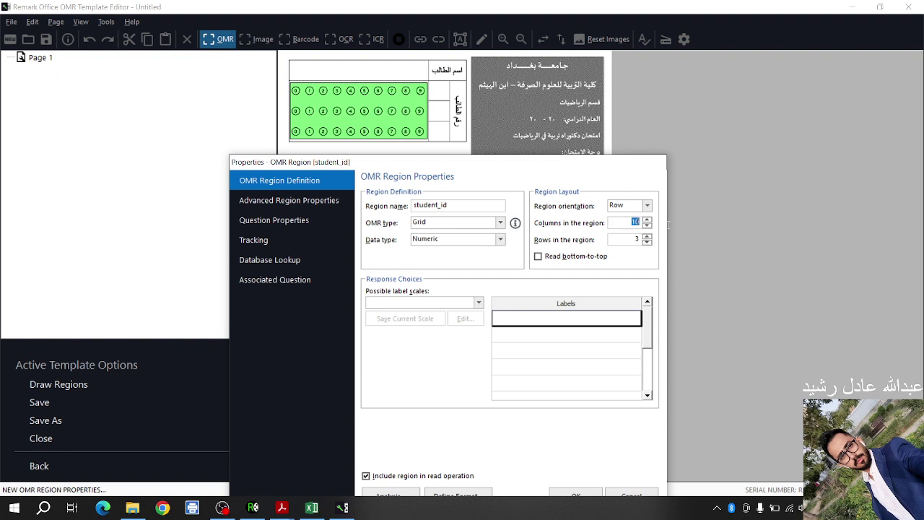
left_click(480, 302)
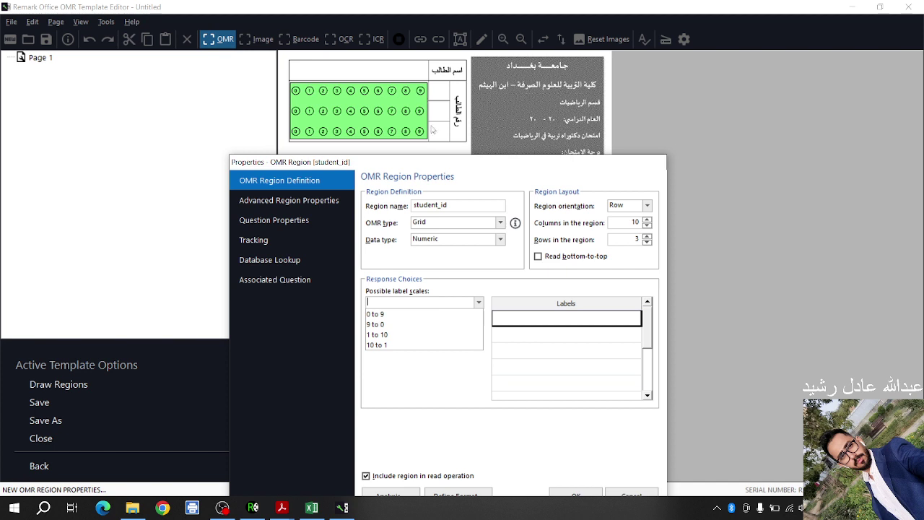
left_click(373, 315)
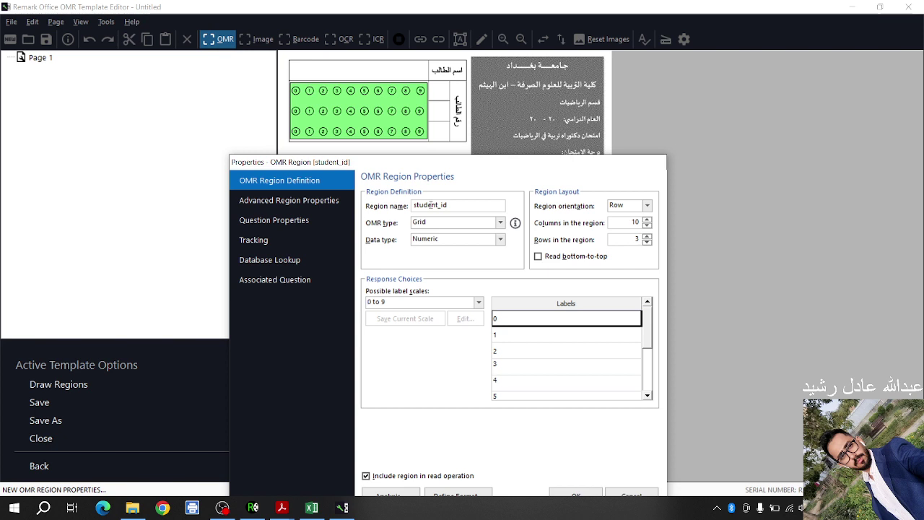
- Review the student_id region's name, OMR type, data type, orientation, and column and row counts, keeping the current settings
left_click_drag(447, 206, 397, 213)
left_click(438, 226)
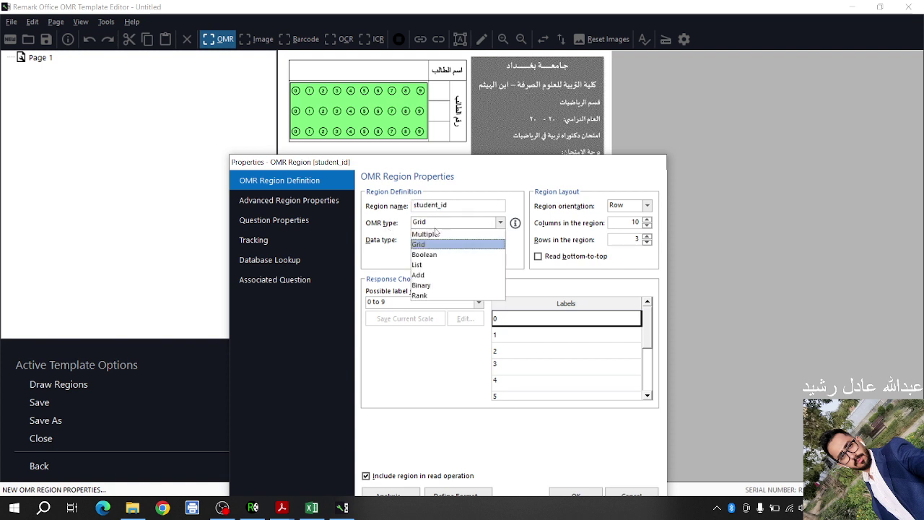
left_click(432, 224)
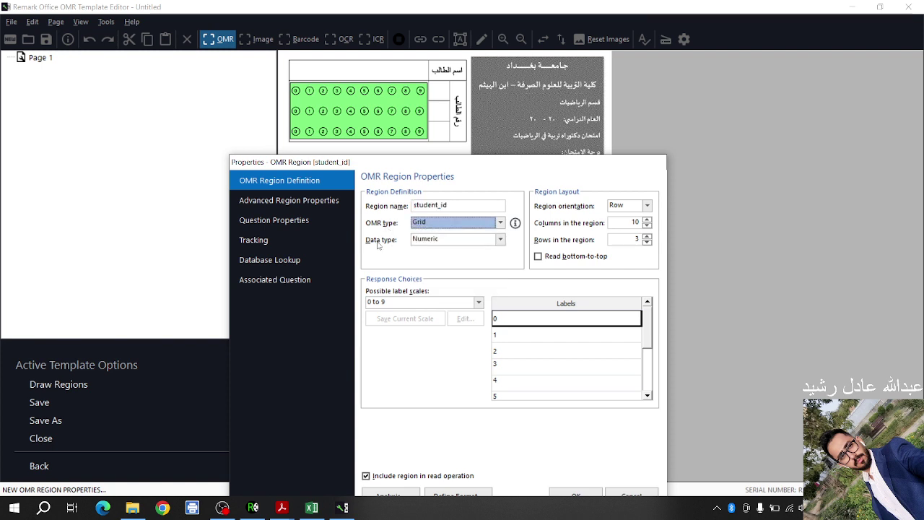
left_click(444, 239)
left_click(433, 241)
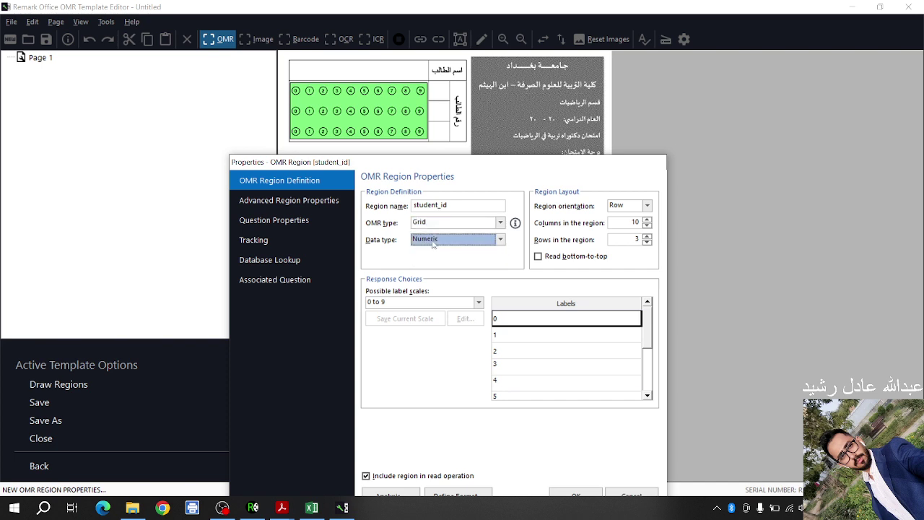
left_click(649, 207)
left_click(626, 215)
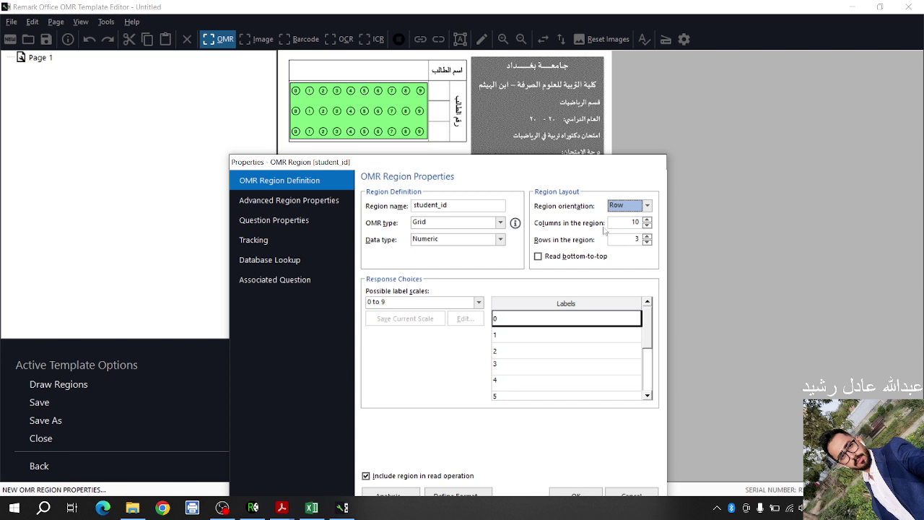
key("Tab")
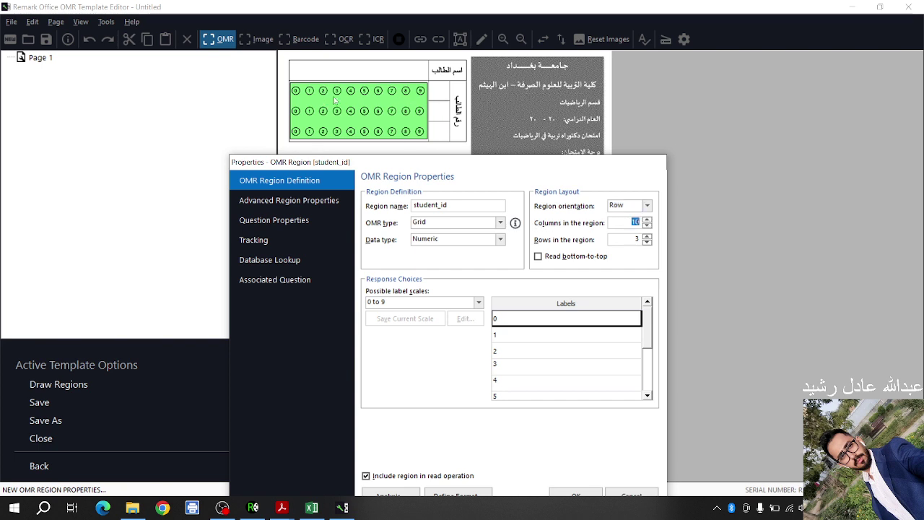
left_click(616, 241)
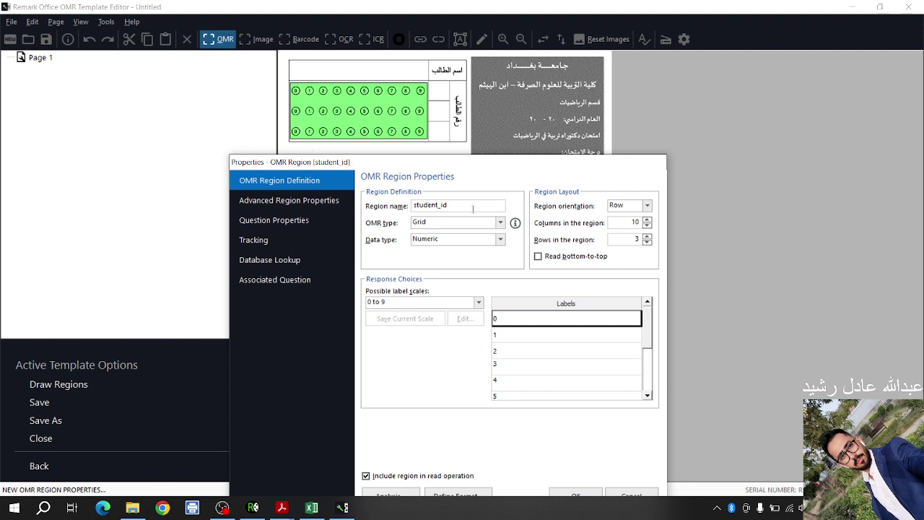
- Recheck the label scale choices and move the region properties dialog clear of the student_id grid on the answer sheet
left_click(478, 304)
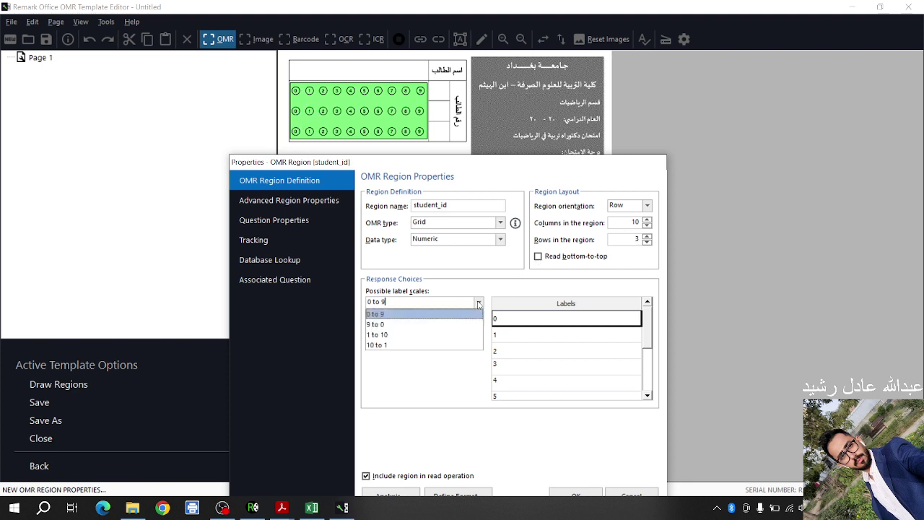
left_click(458, 288)
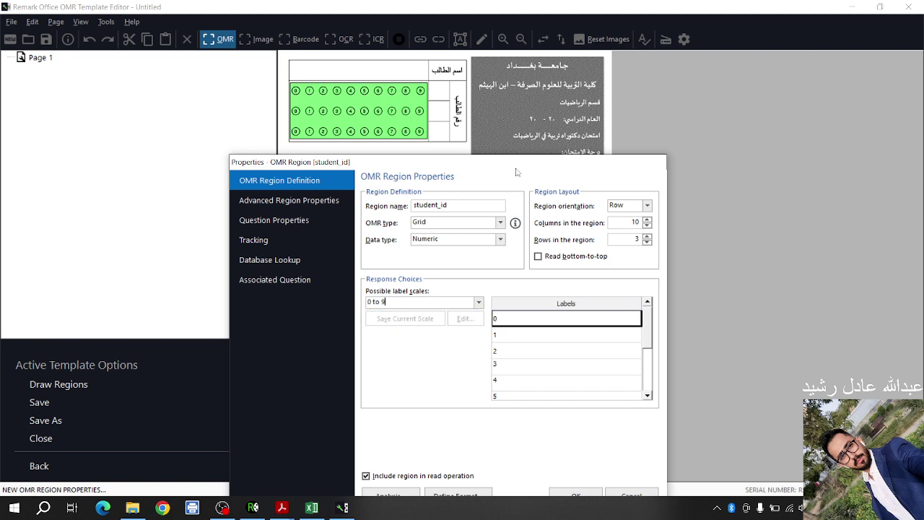
left_click_drag(500, 164, 540, 103)
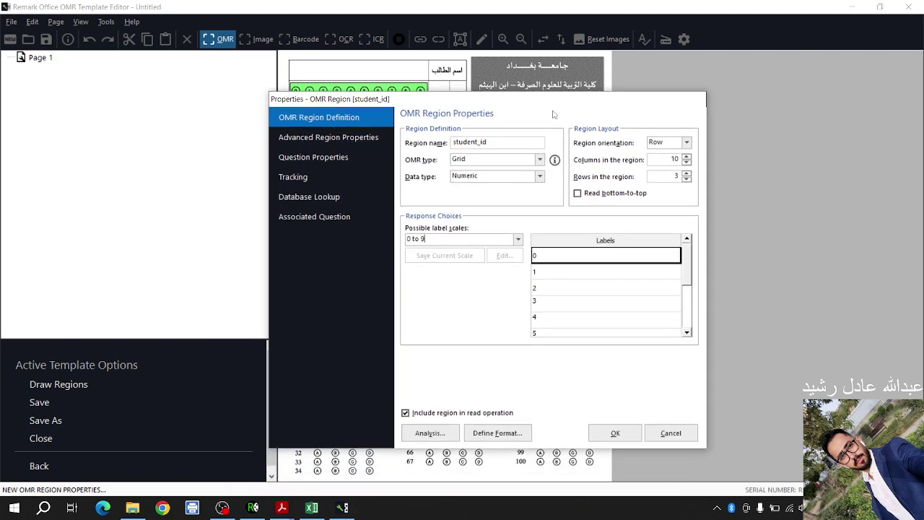
left_click_drag(479, 105, 644, 129)
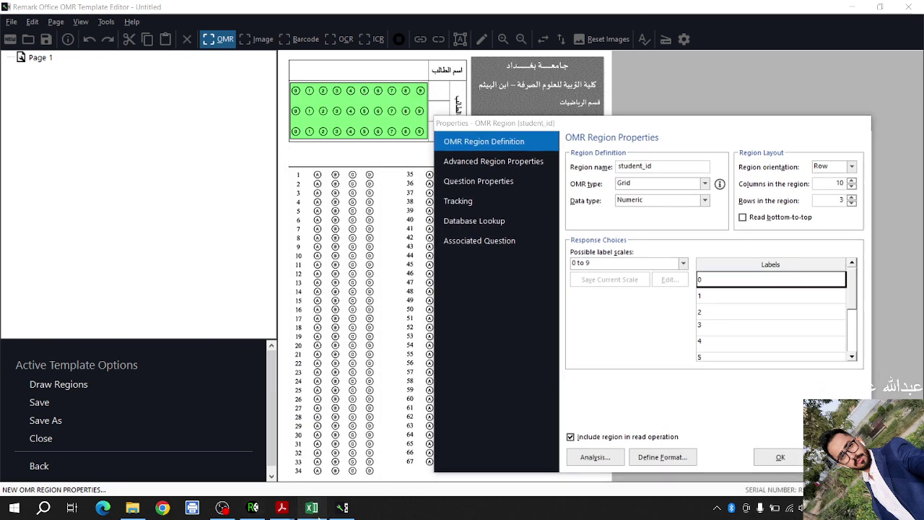
- Switch to the info for students workbook in Excel and examine the NAME and ID columns, highlighting rows 3 and 5
left_click(312, 508)
left_click(136, 275)
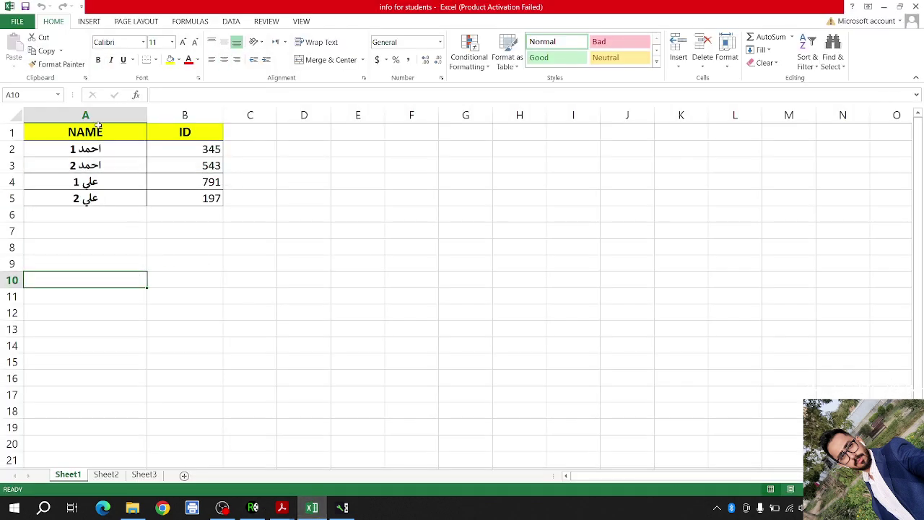
left_click(110, 116)
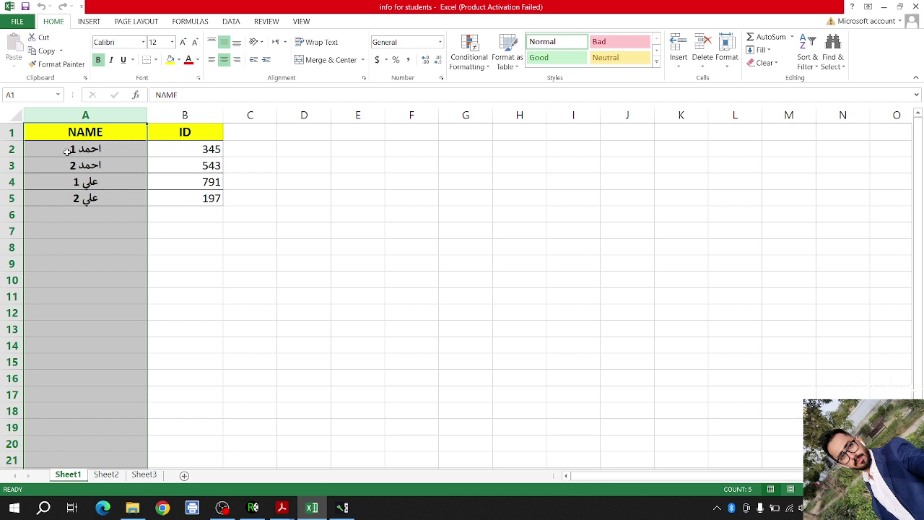
left_click(111, 149)
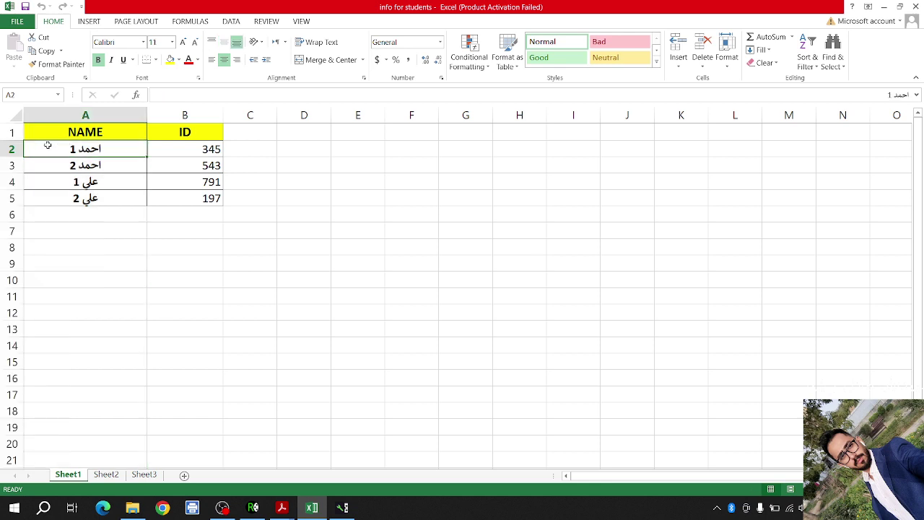
left_click(183, 148)
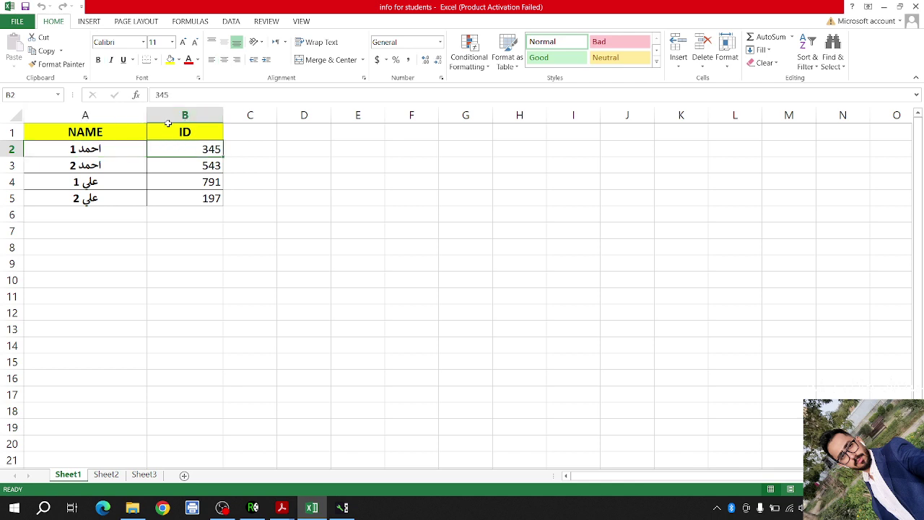
left_click(256, 183)
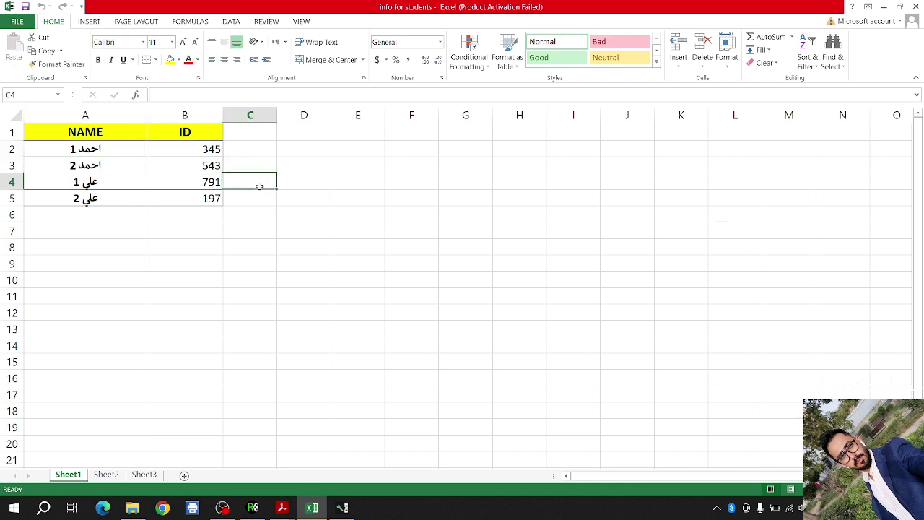
left_click(205, 149)
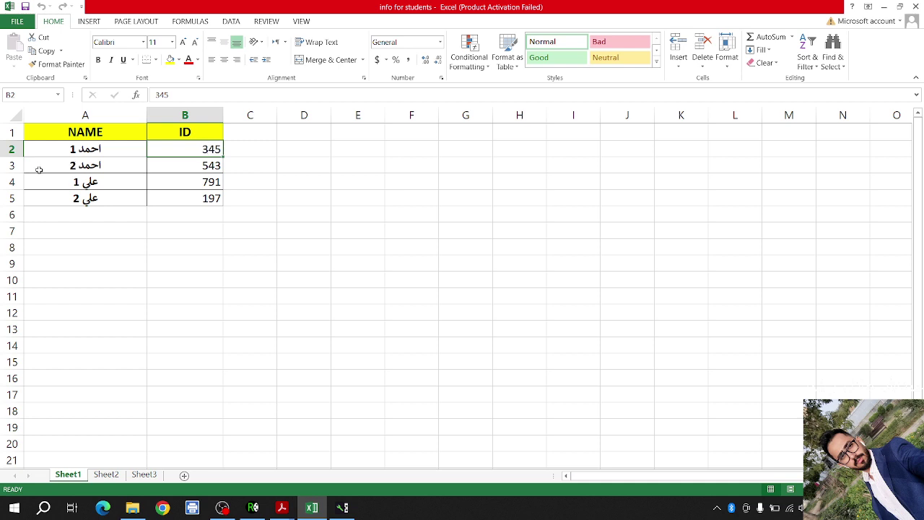
left_click(11, 165)
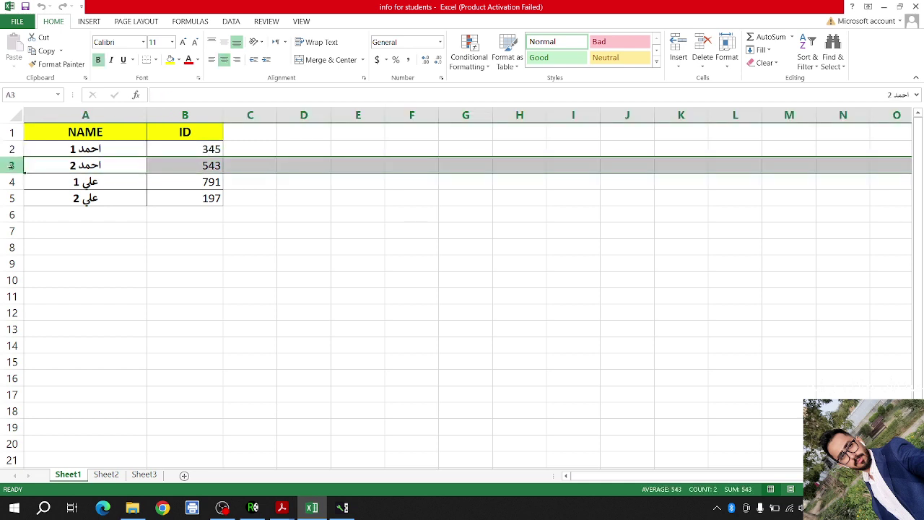
left_click(14, 198, "ctrl")
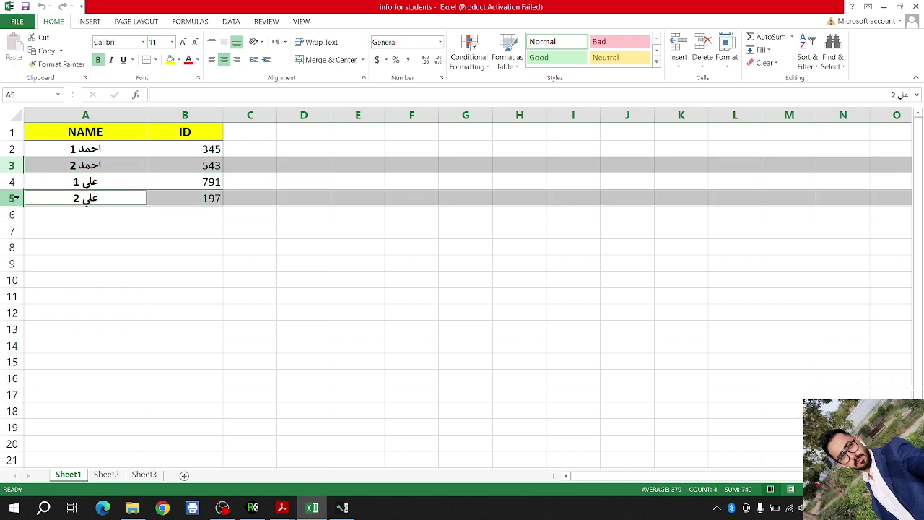
- Hide rows 3 and 5 of the student list on Sheet1
right_click(15, 198)
left_click(210, 299)
left_click(80, 151)
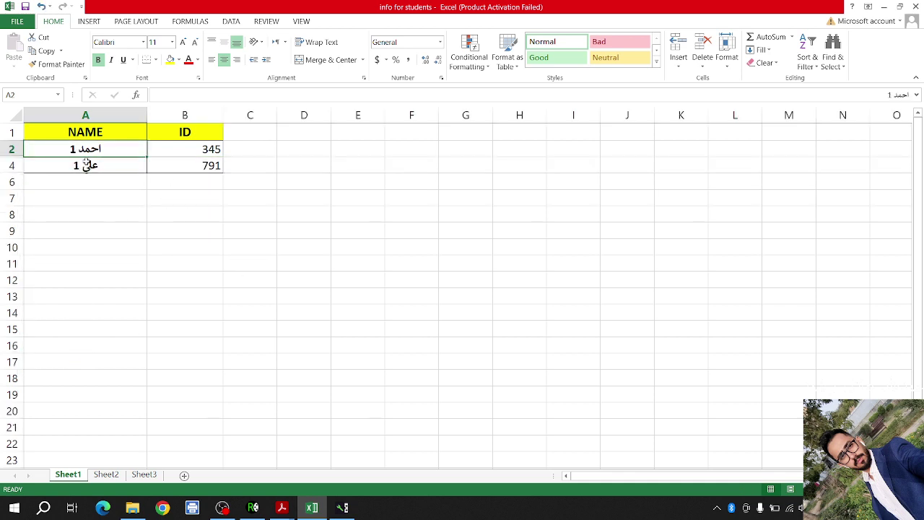
- Examine the remaining student names in the NAME column and their matching numbers in the ID column
left_click(85, 165)
left_click(197, 150)
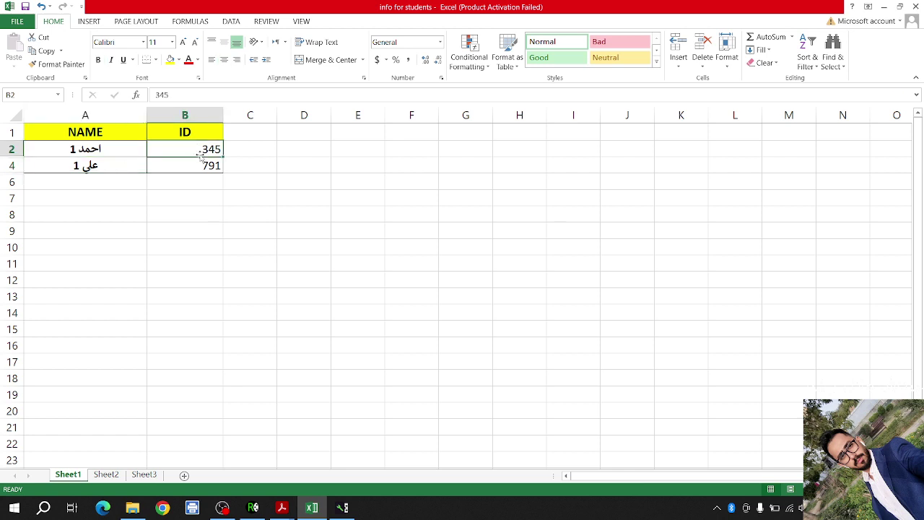
left_click(205, 167)
left_click(189, 149)
left_click(199, 168)
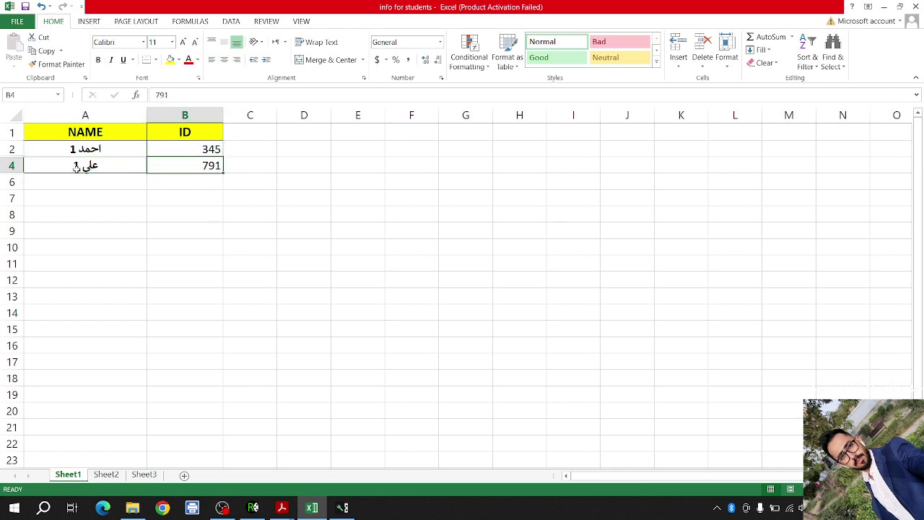
left_click(194, 149)
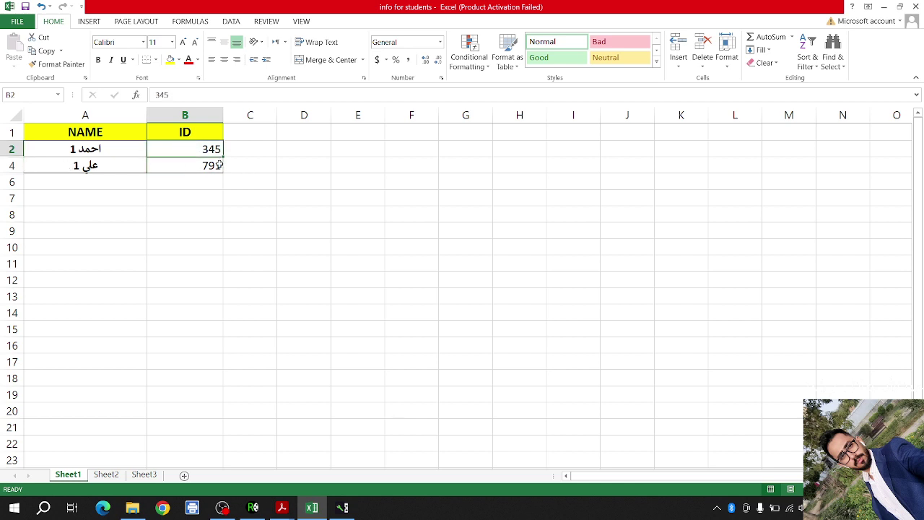
left_click(184, 116)
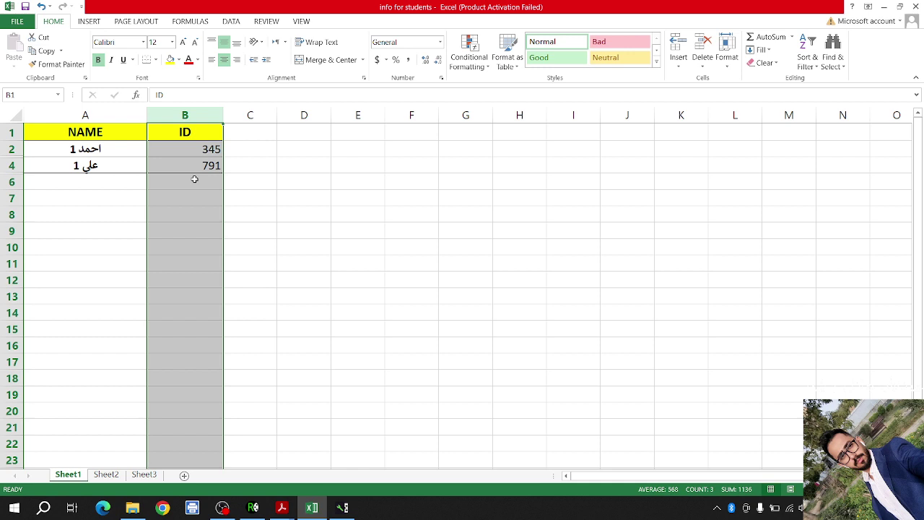
left_click(173, 198)
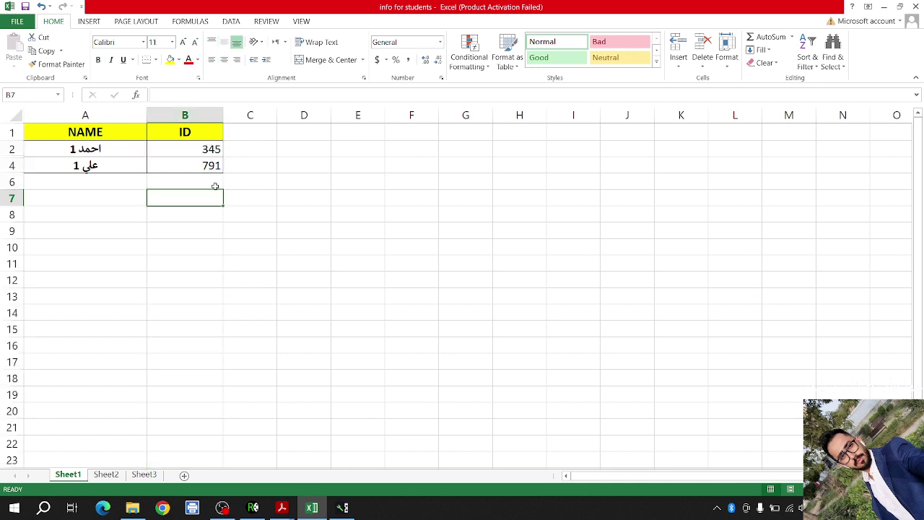
mouse_move(209, 151)
left_mouse_down()
mouse_move(209, 166)
mouse_move(220, 161)
left_mouse_up()
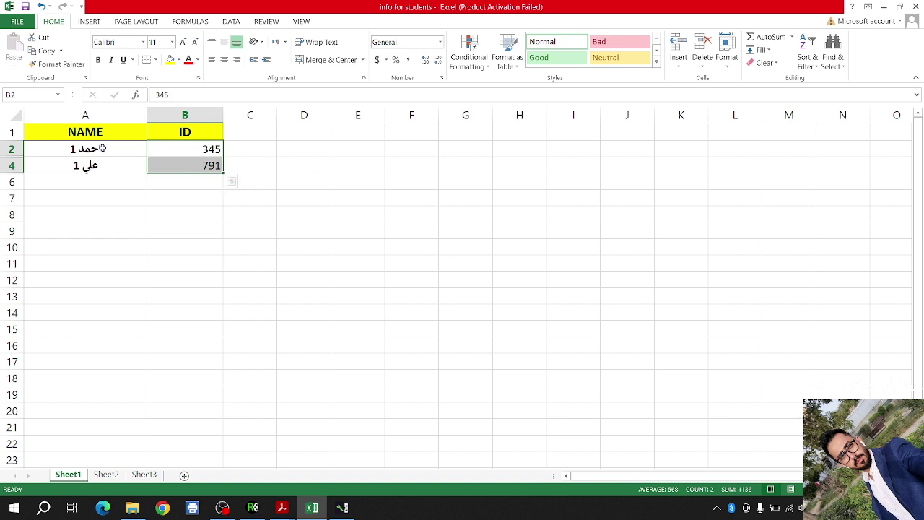
left_click(335, 258)
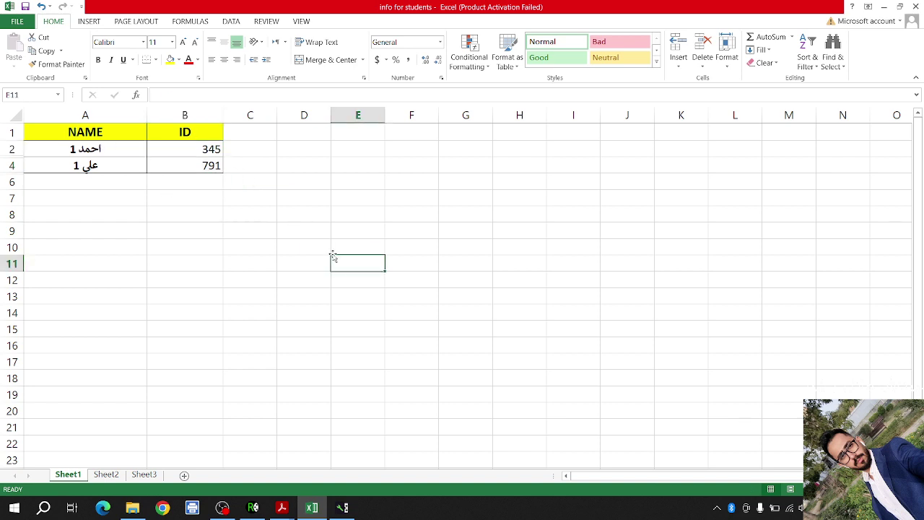
- Switch to the Remark template editor, move the region properties dialog aside, and compare the student_id grid with the Excel ID list
left_click(341, 508)
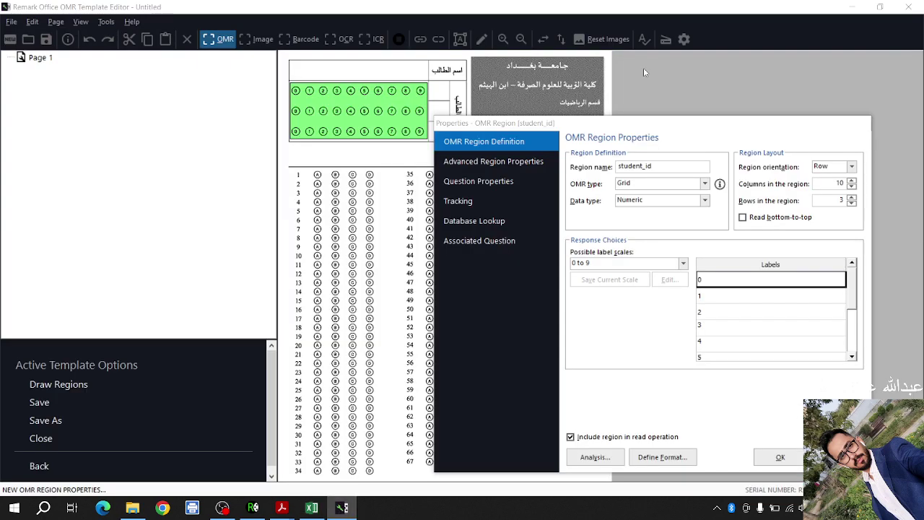
left_click_drag(617, 140, 596, 104)
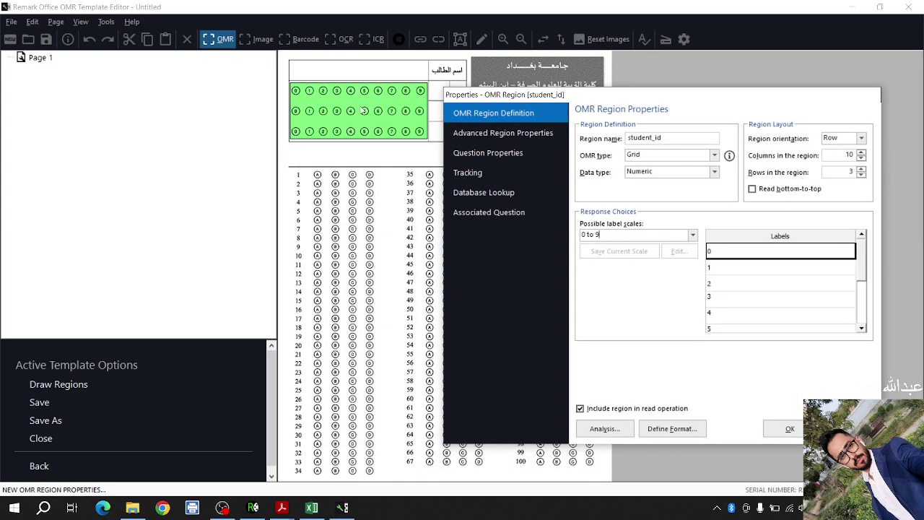
left_click(301, 511)
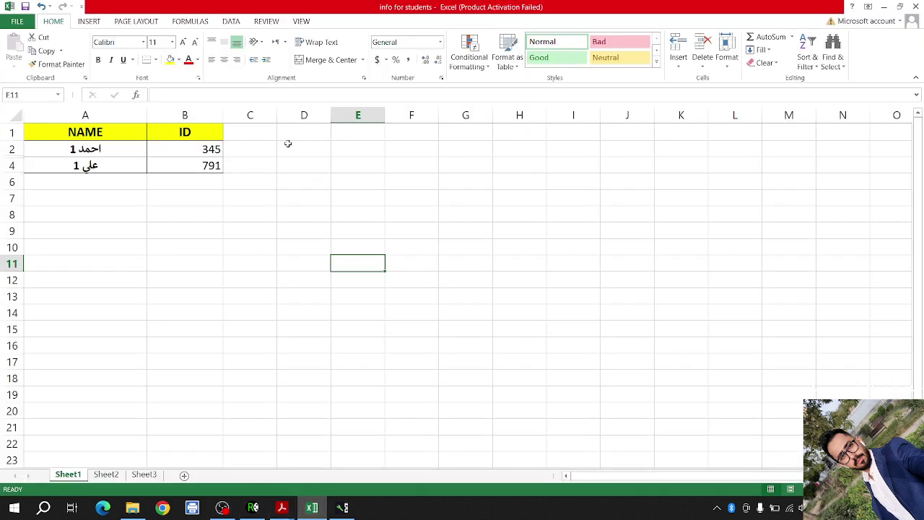
left_click(342, 508)
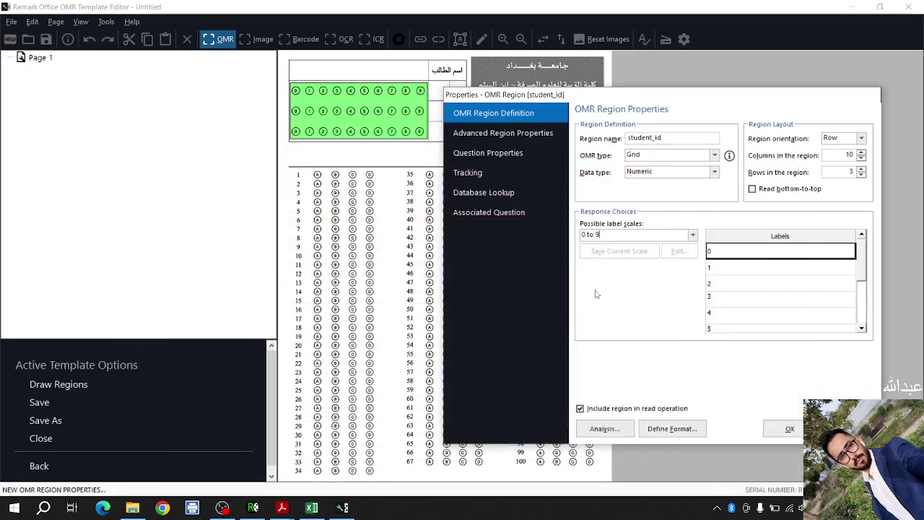
- Enable database lookup for the student_id region and set the database type to Excel 2007 - 2016, checking the open student workbook
left_click(483, 195)
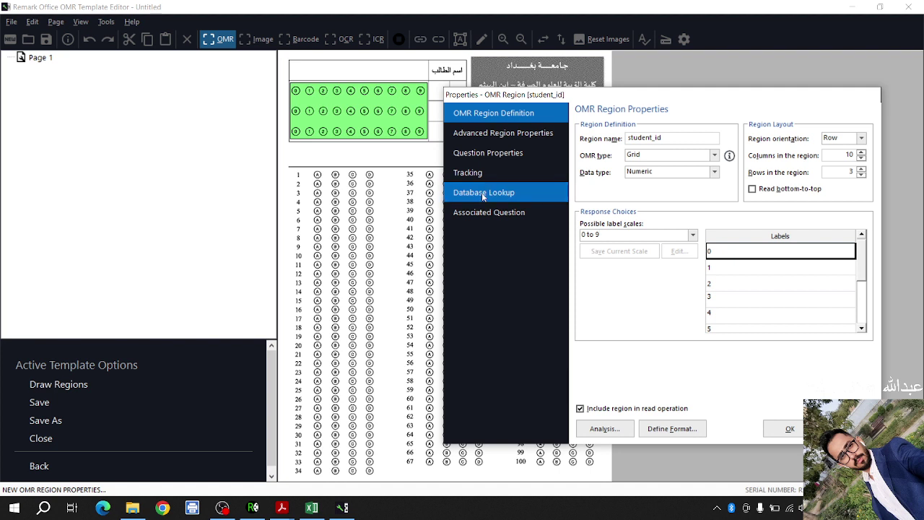
left_click_drag(671, 97, 539, 64)
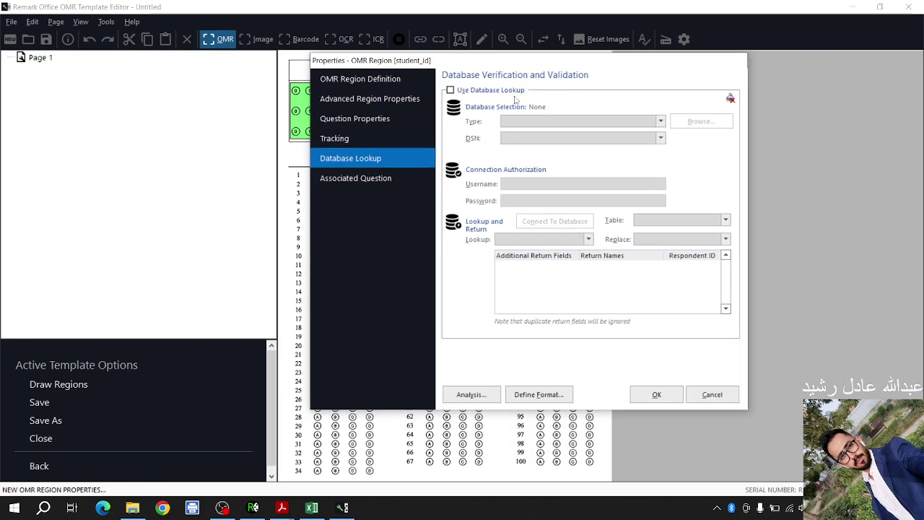
left_click(457, 92)
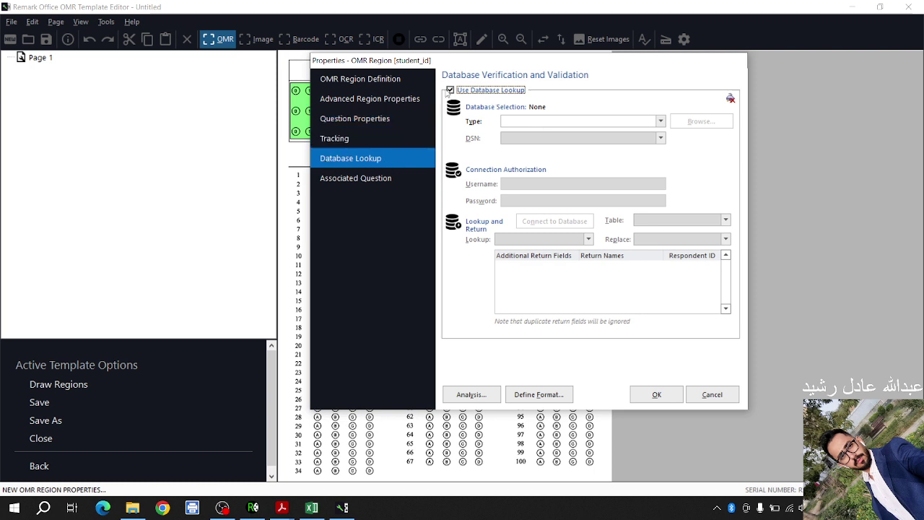
left_click(620, 121)
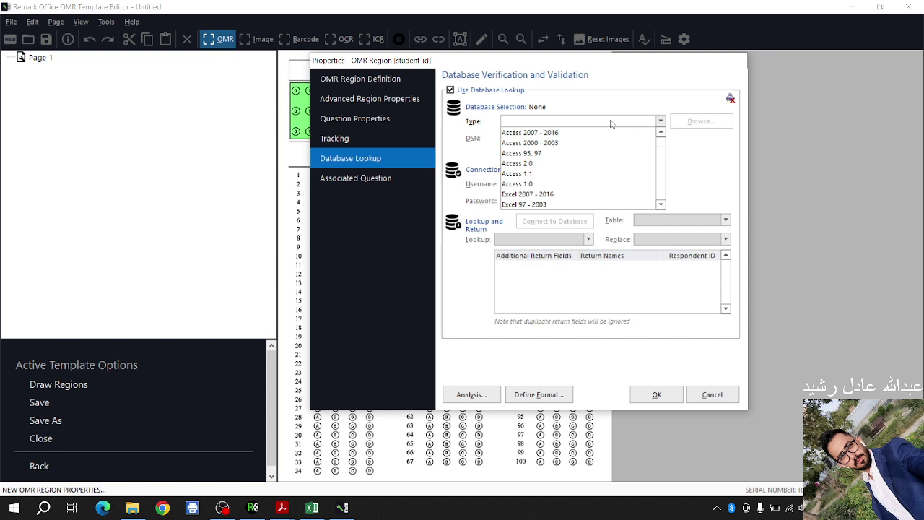
left_click(579, 194)
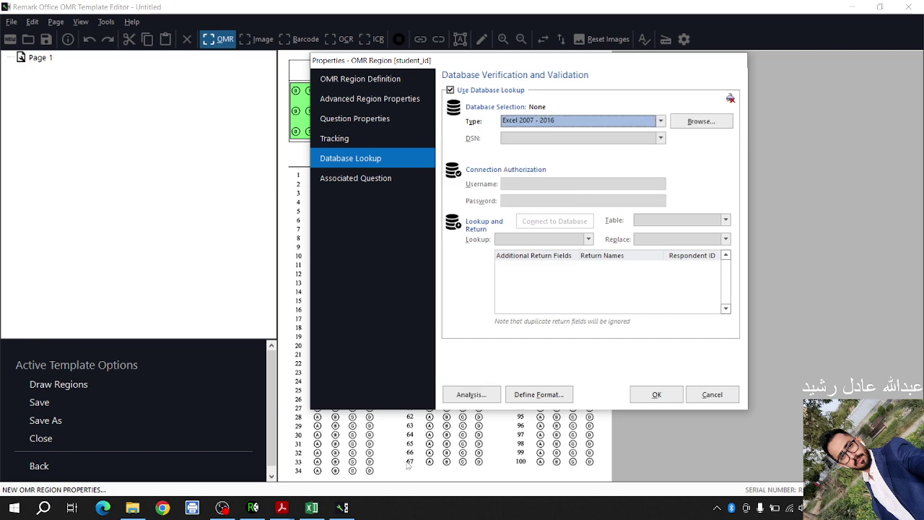
left_click(317, 511)
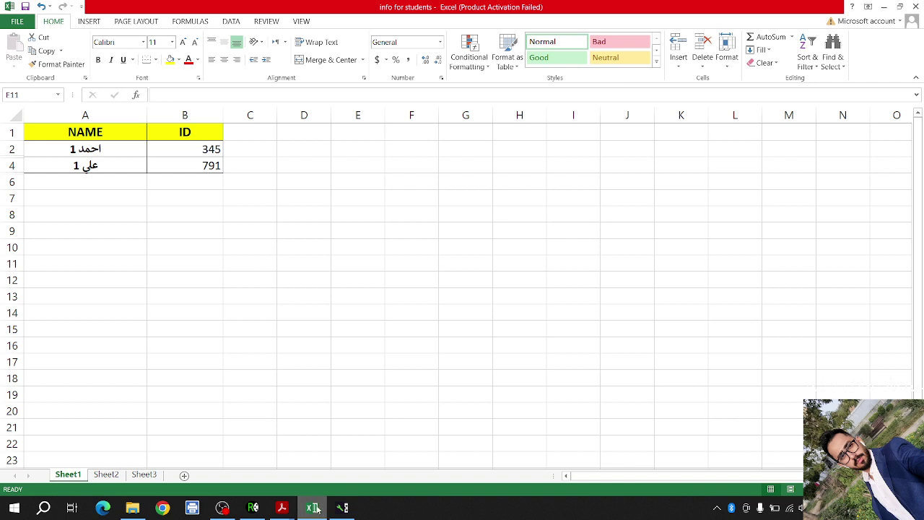
left_click(312, 508)
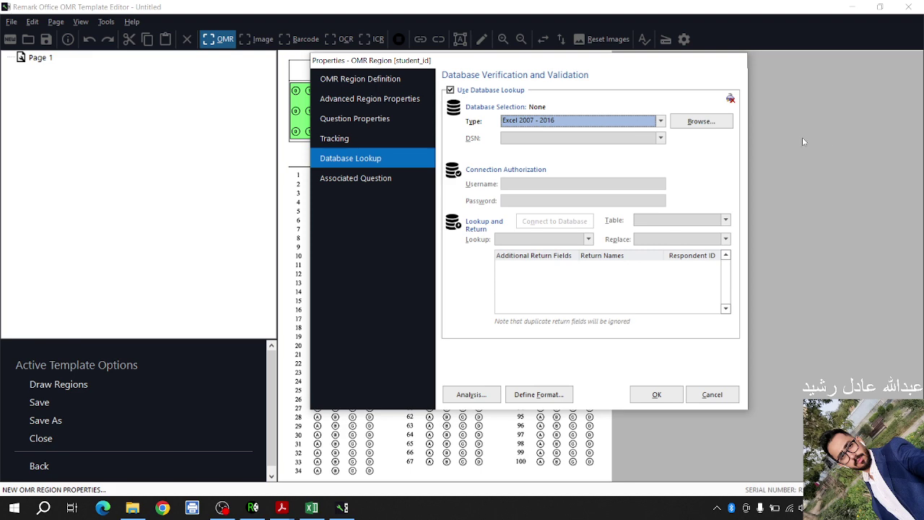
- Select the info for students workbook in the Desktop's Answer-16-5-2023 folder as the lookup database, checking its contents in Excel
left_click(708, 124)
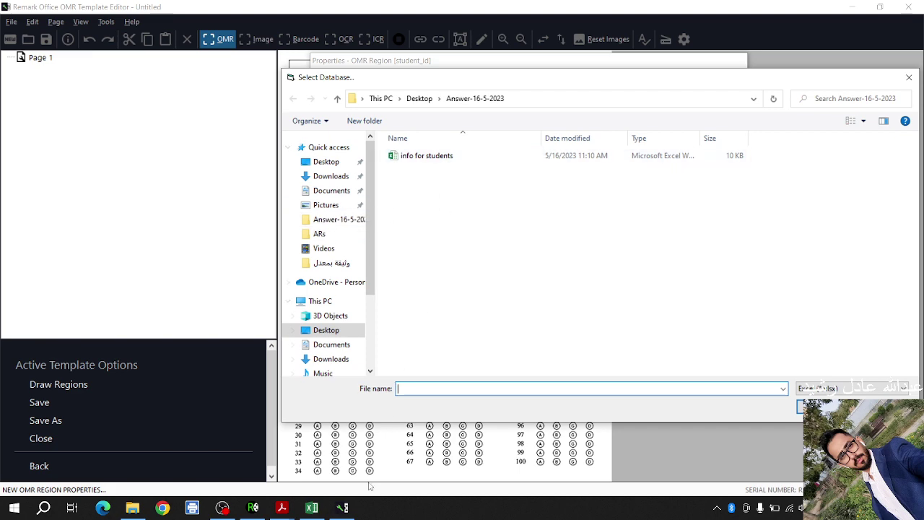
left_click(312, 506)
left_click(56, 137)
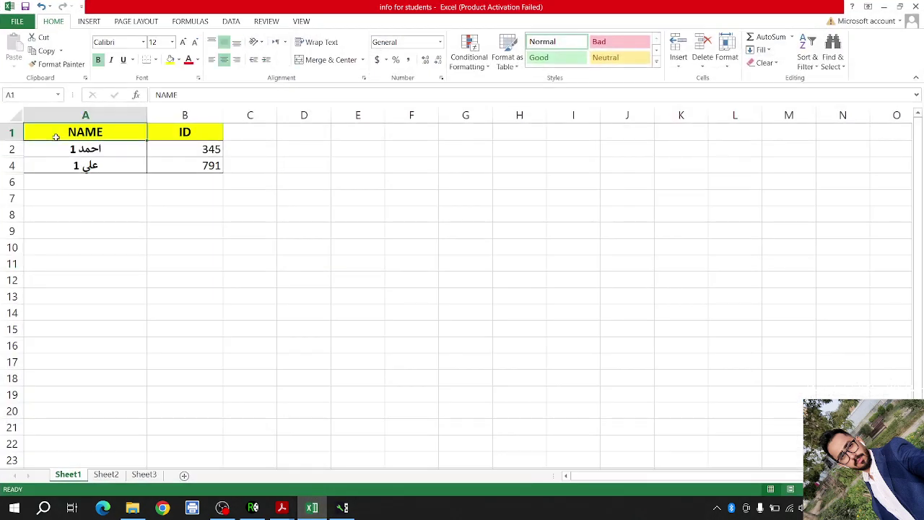
left_click(181, 146)
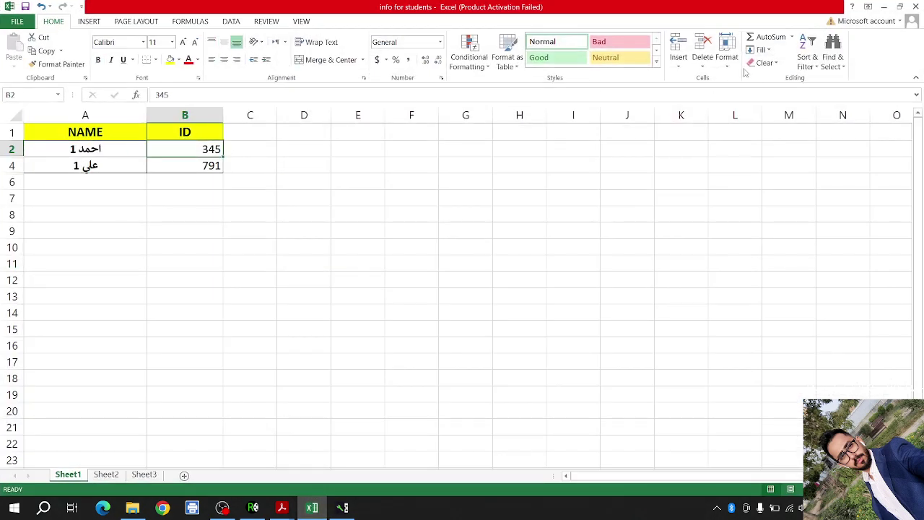
left_click(884, 6)
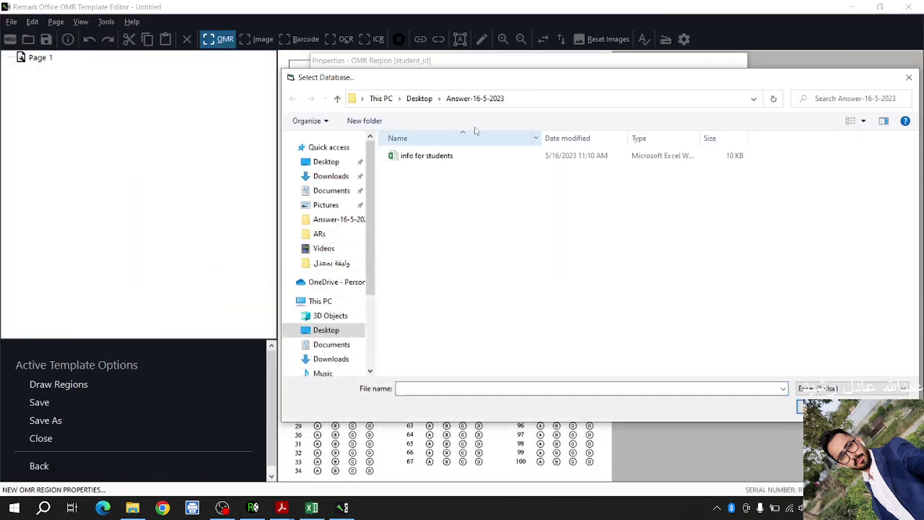
left_click(528, 105)
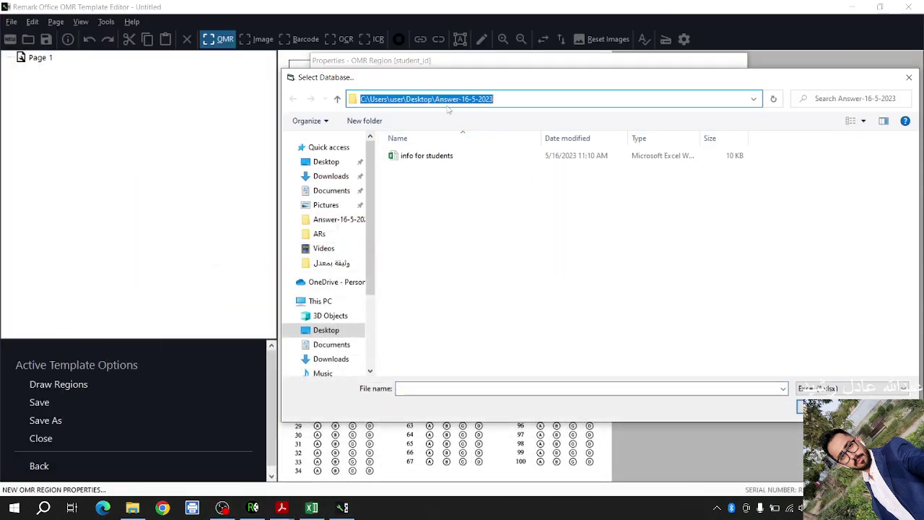
left_click(498, 207)
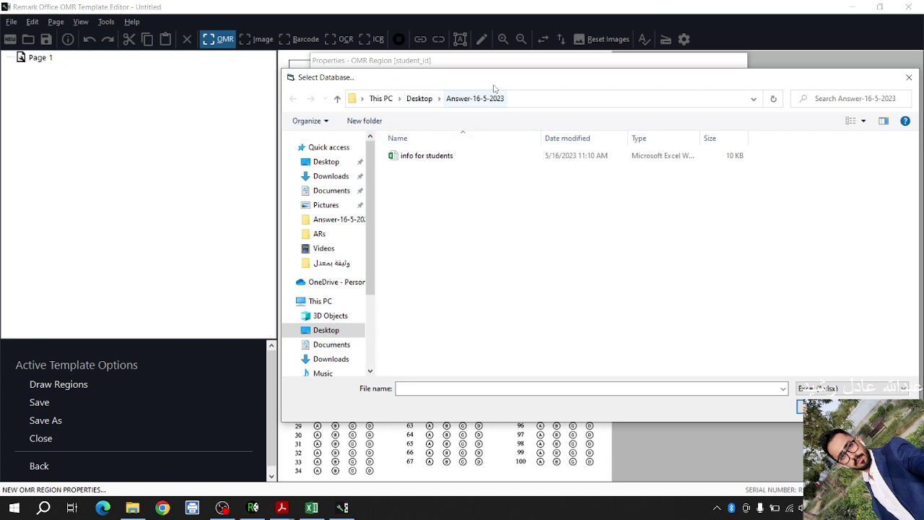
left_click(434, 159)
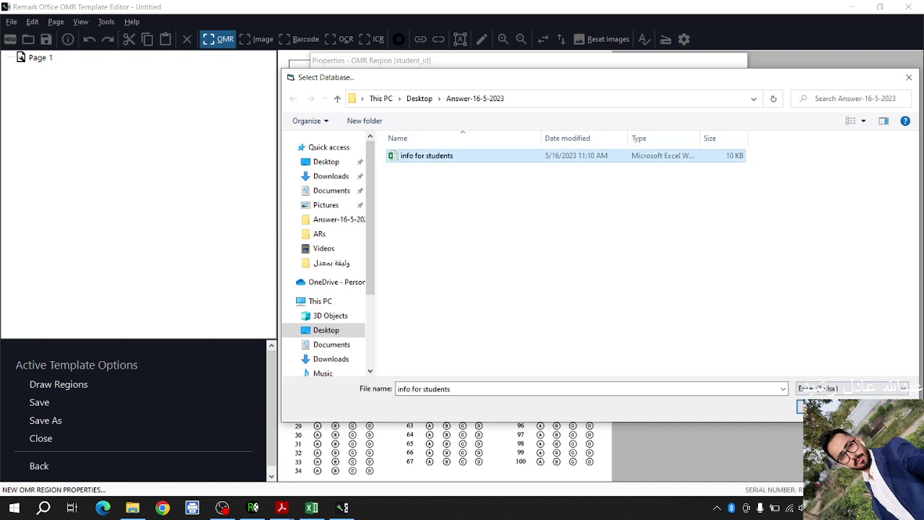
left_click_drag(621, 82, 525, 76)
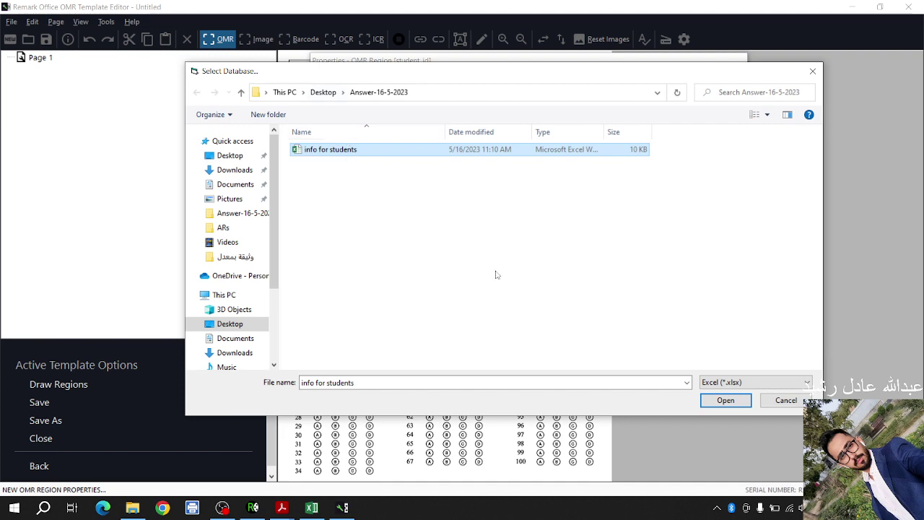
left_click(725, 401)
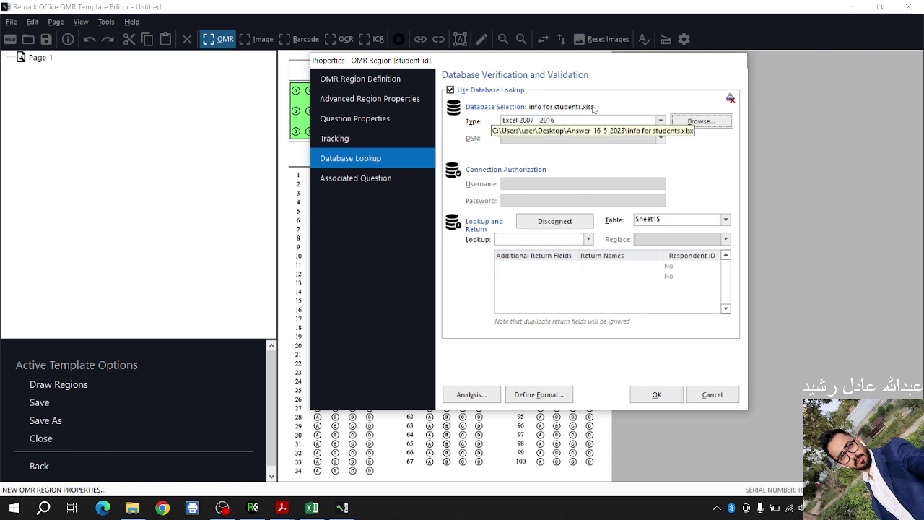
- Choose Sheet1$ as the lookup table after checking in Excel that Sheet1 holds the NAME and ID columns
left_click(668, 221)
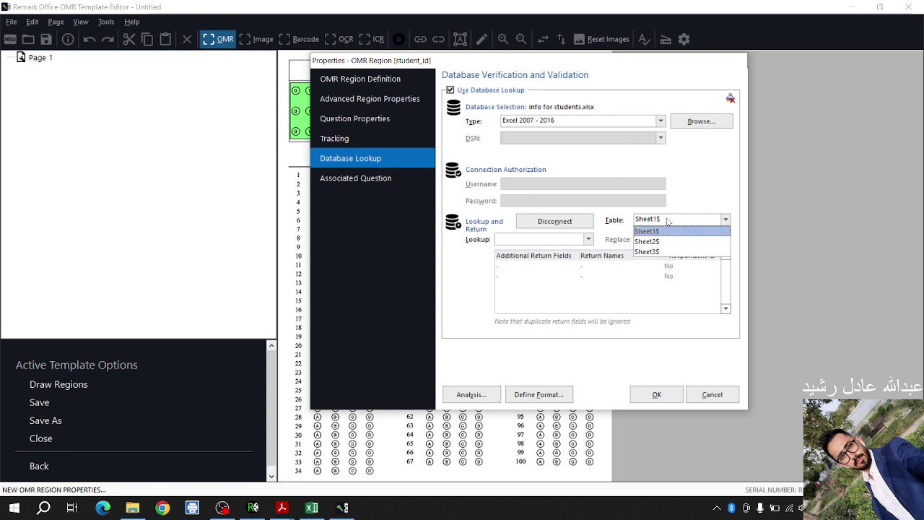
left_click(668, 221)
left_click(310, 509)
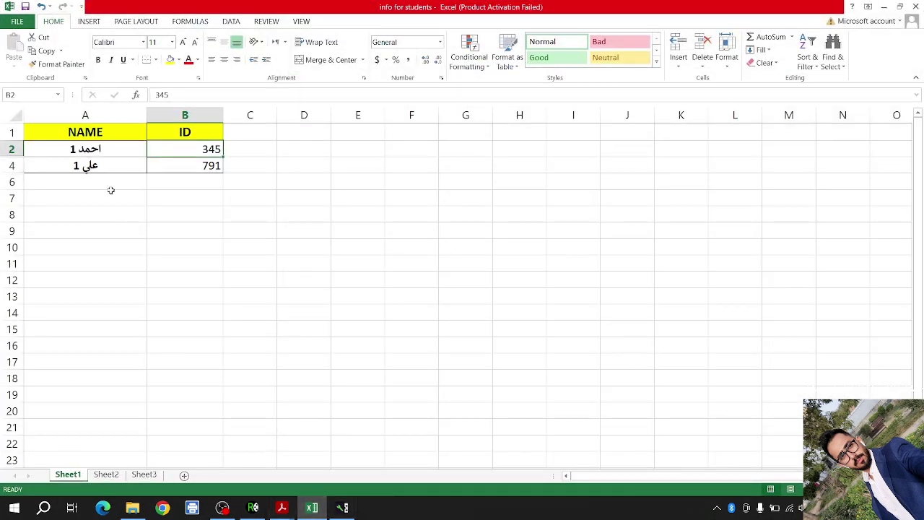
left_click_drag(83, 115, 180, 116)
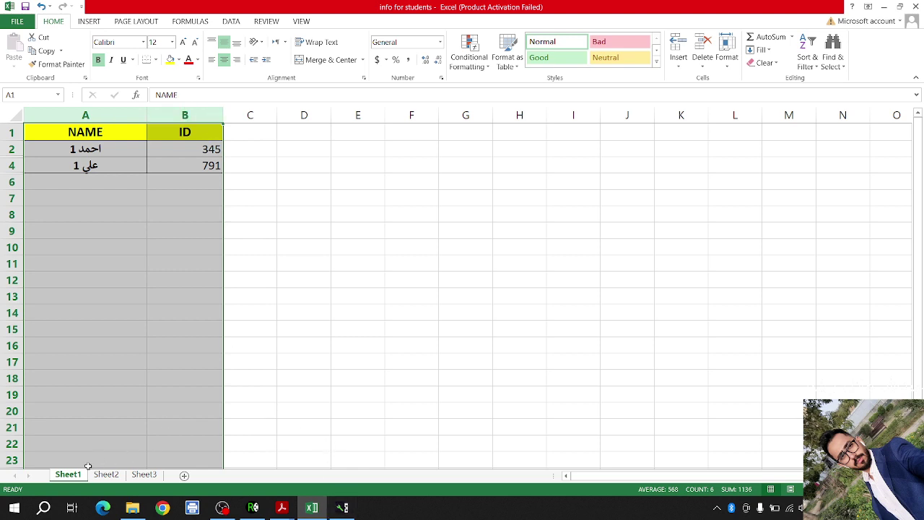
left_click(342, 508)
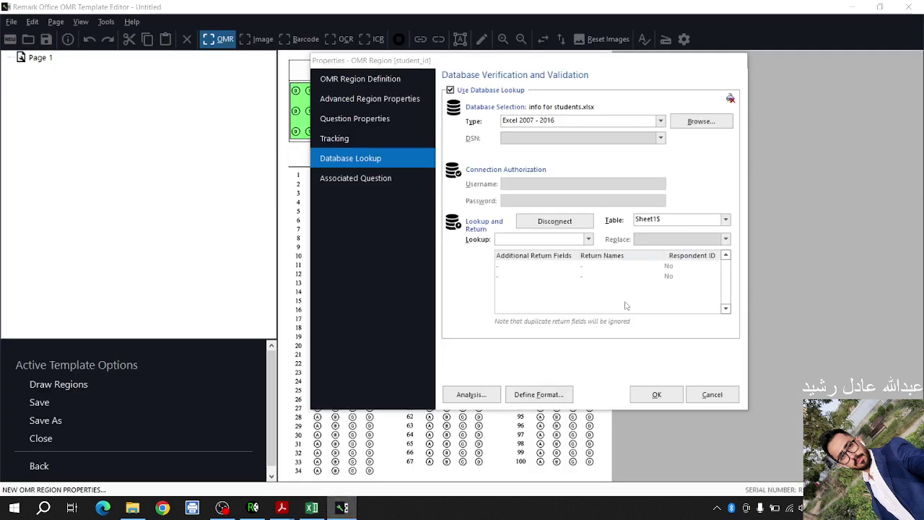
left_click(663, 220)
left_click(663, 227)
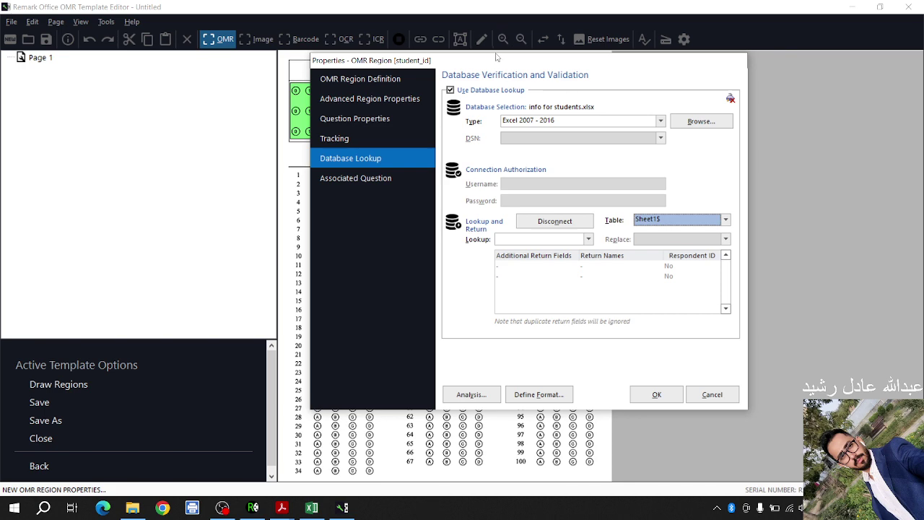
- Set the student_id lookup field to ID and the replacement field to NAME, checking the ID column in the student workbook
left_click_drag(496, 62, 412, 160)
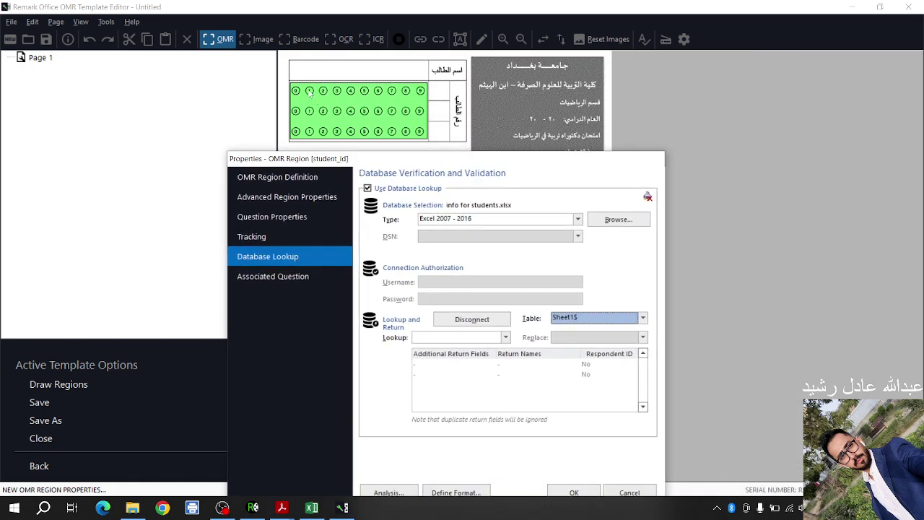
left_click(311, 506)
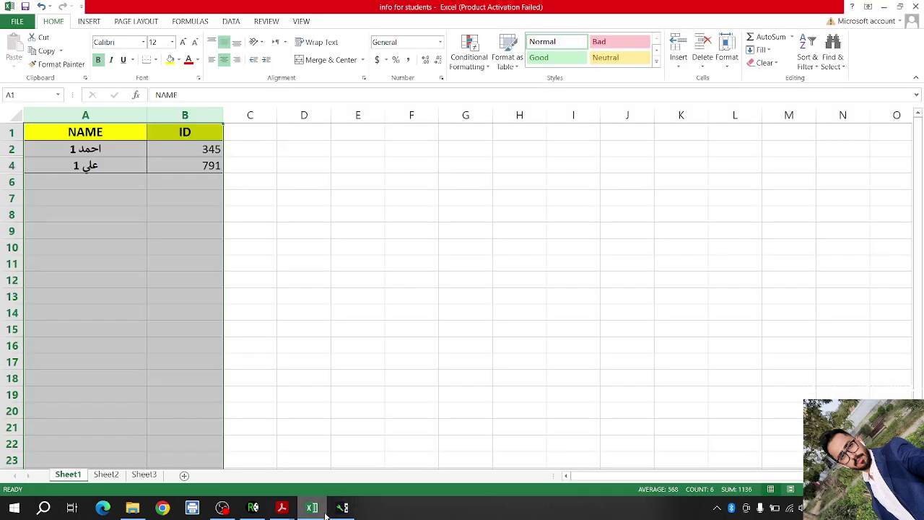
left_click(195, 117)
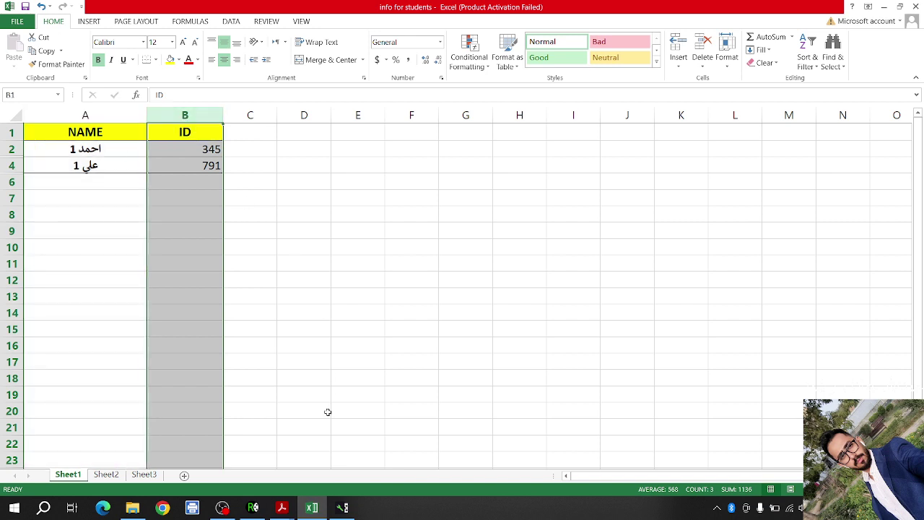
left_click(342, 507)
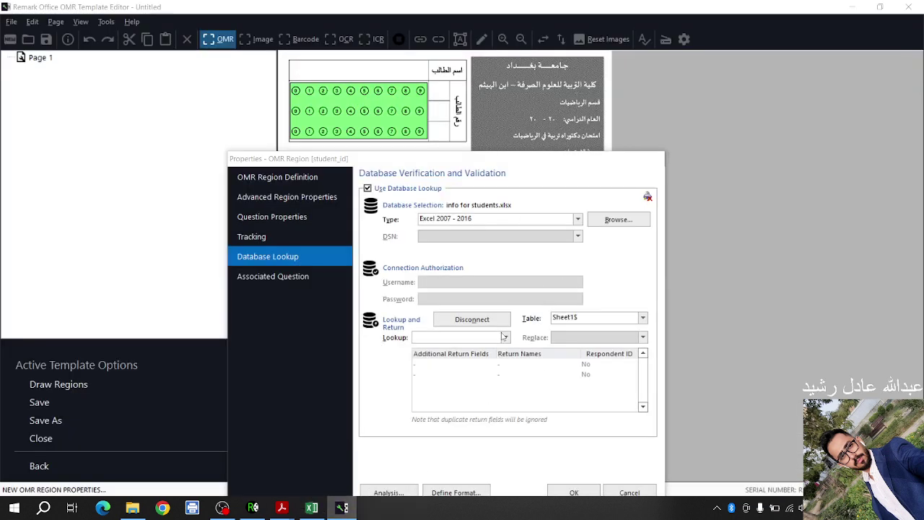
left_click(440, 337)
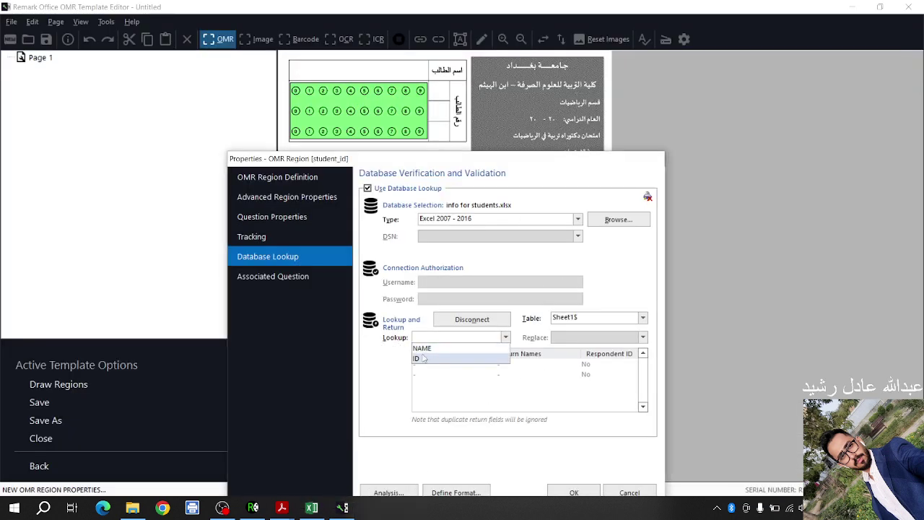
left_click(419, 356)
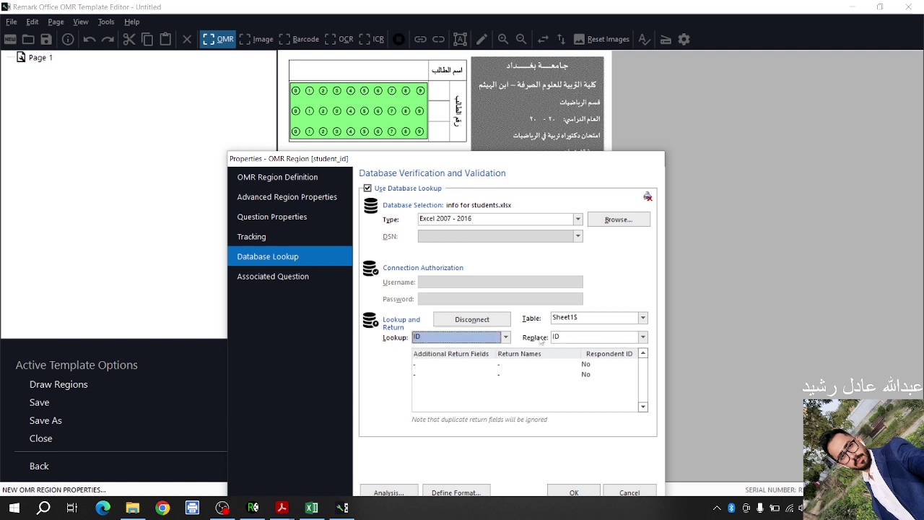
left_click(559, 338)
left_click(561, 348)
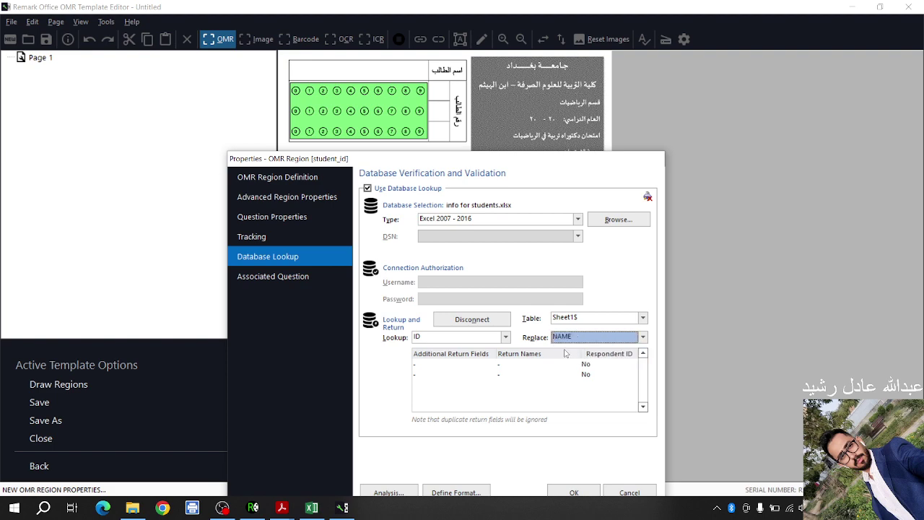
- Examine how IDs and names pair up in the info for students workbook against the student_id lookup settings
left_click_drag(272, 158, 460, 111)
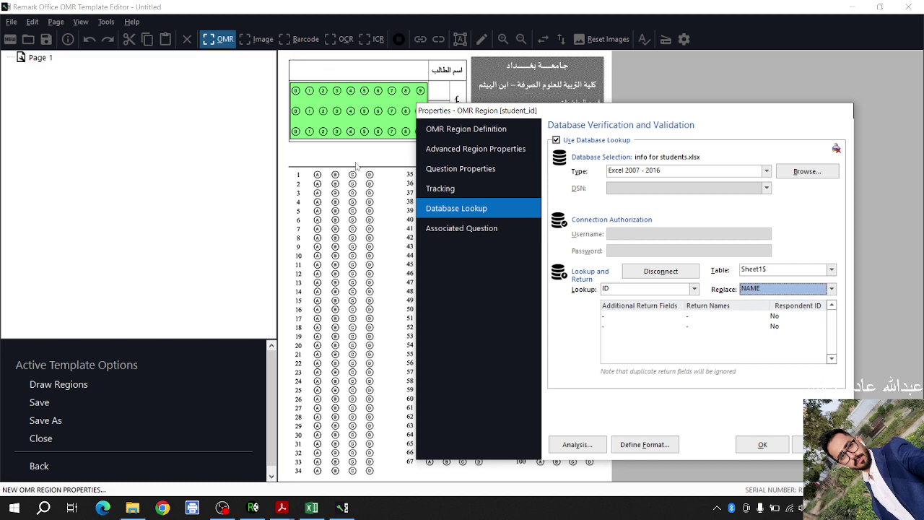
left_click_drag(610, 113, 631, 101)
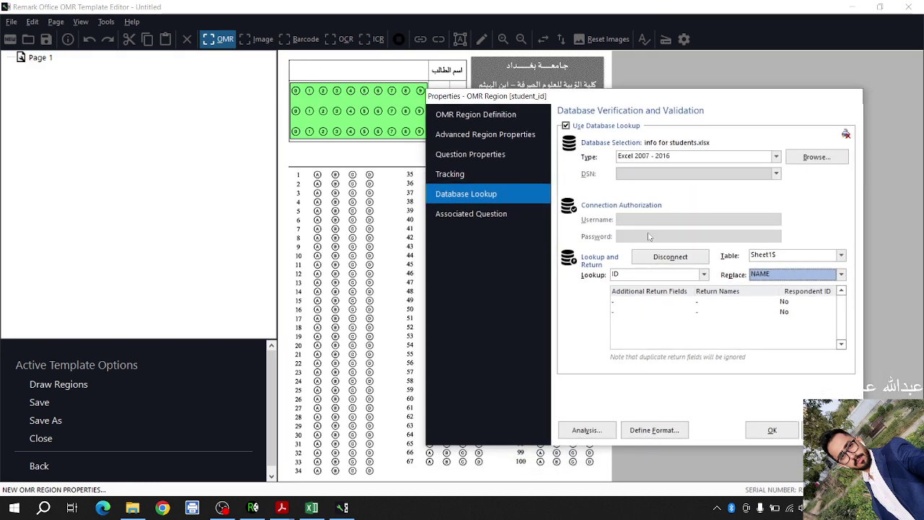
left_click(323, 510)
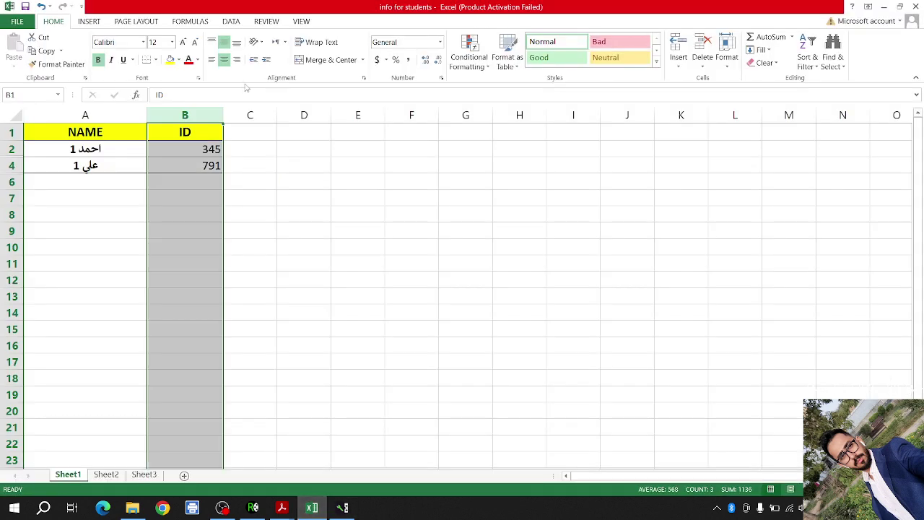
left_click_drag(175, 165, 185, 151)
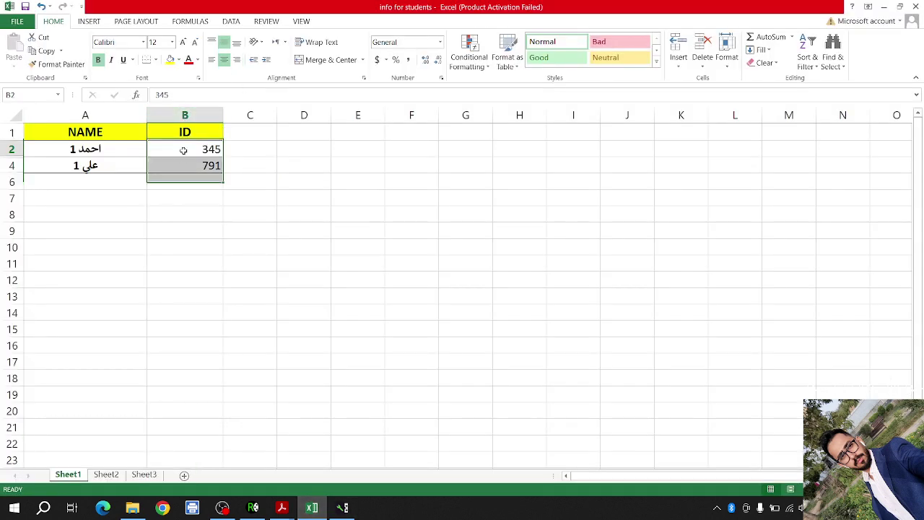
left_click(77, 149)
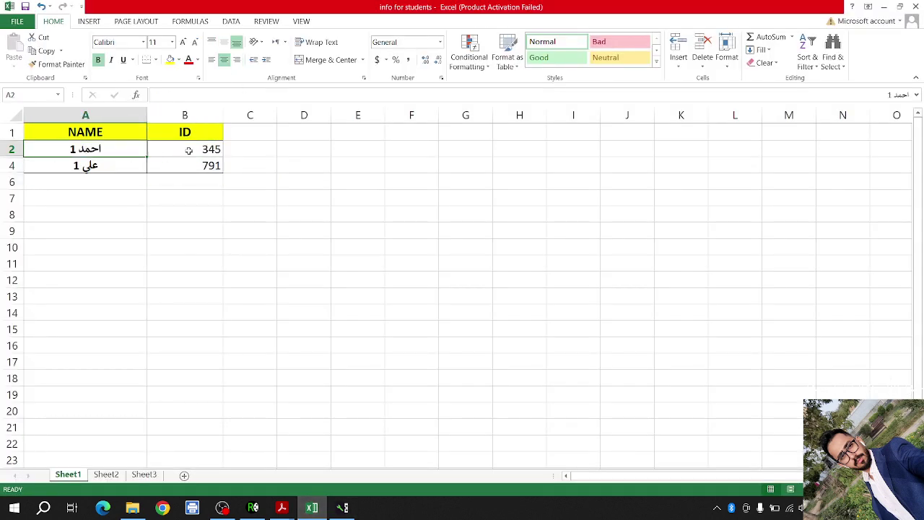
left_click(208, 167)
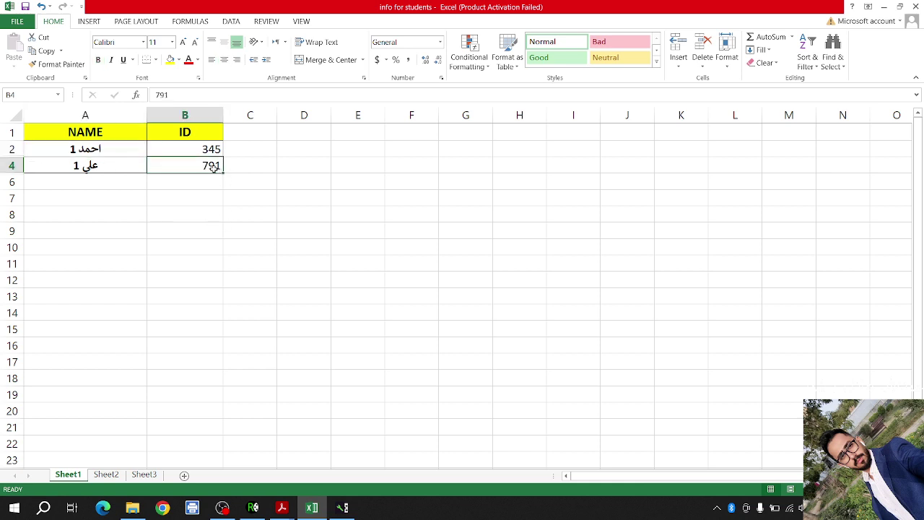
left_click(181, 115)
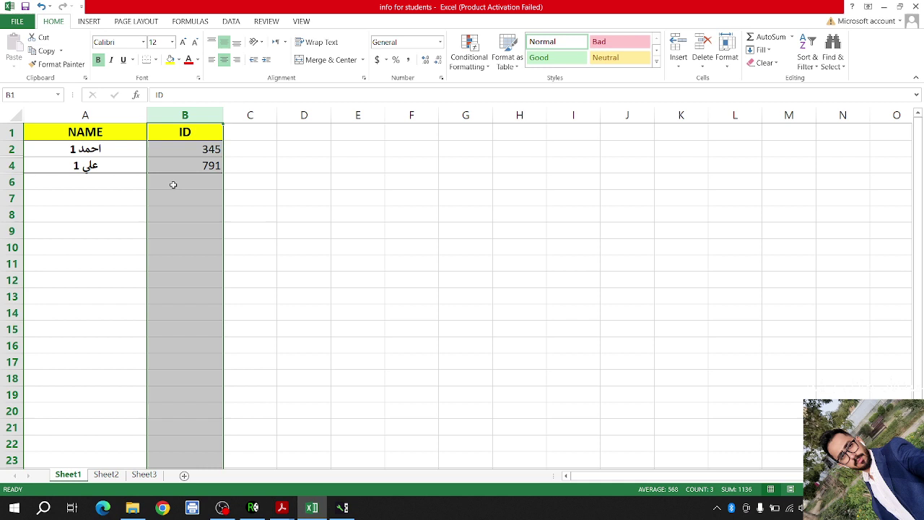
left_click(233, 199)
left_click(94, 165)
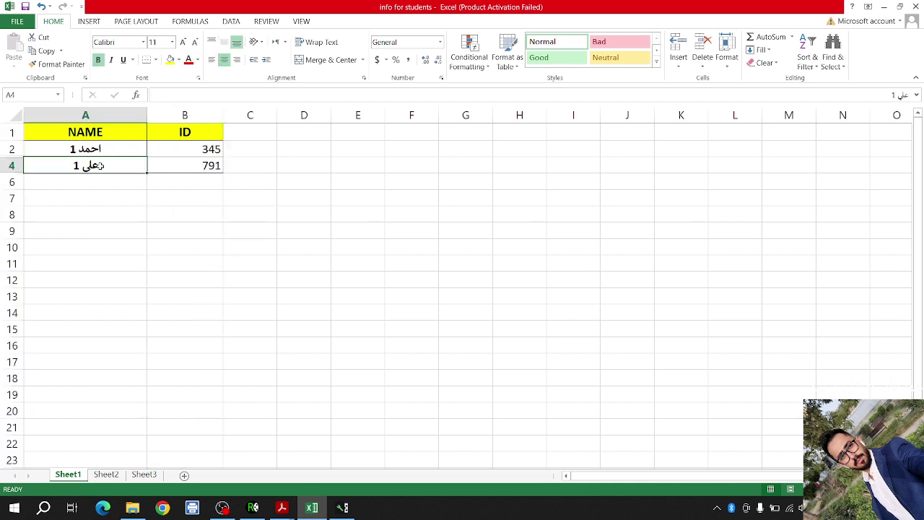
left_click(342, 507)
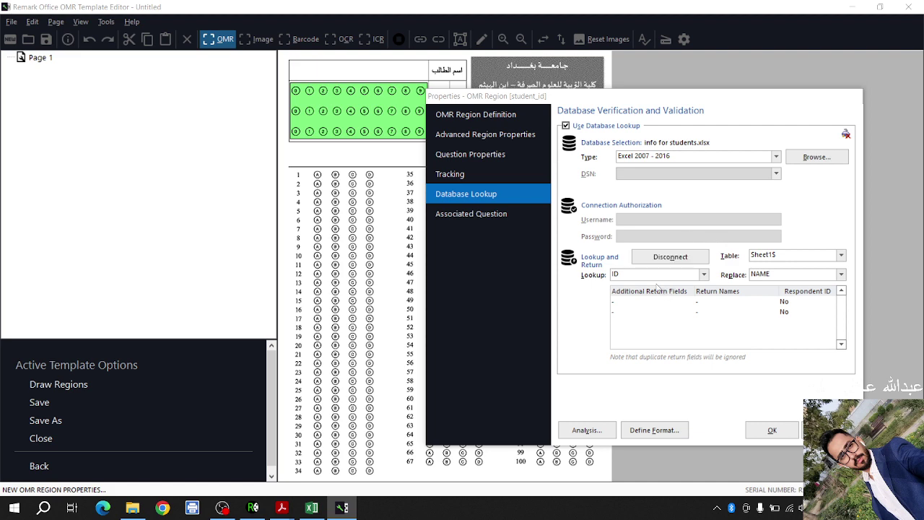
left_click(312, 507)
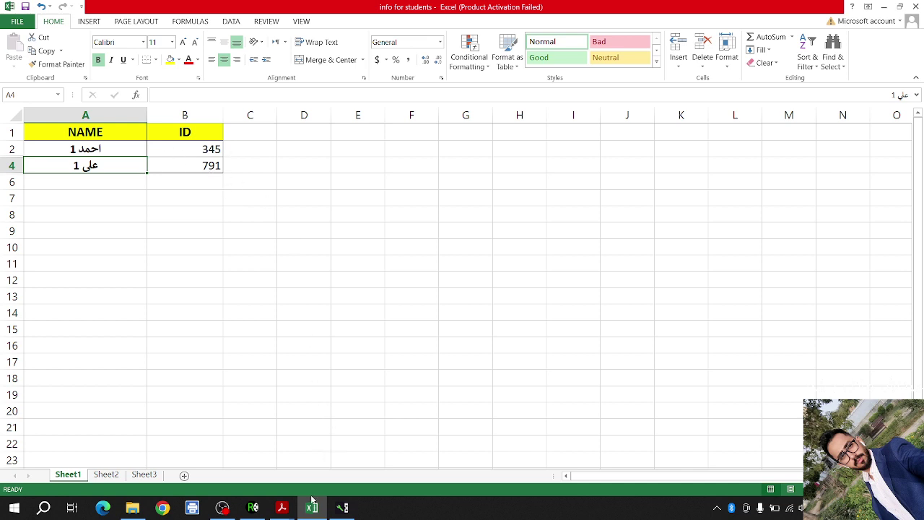
left_click(177, 120)
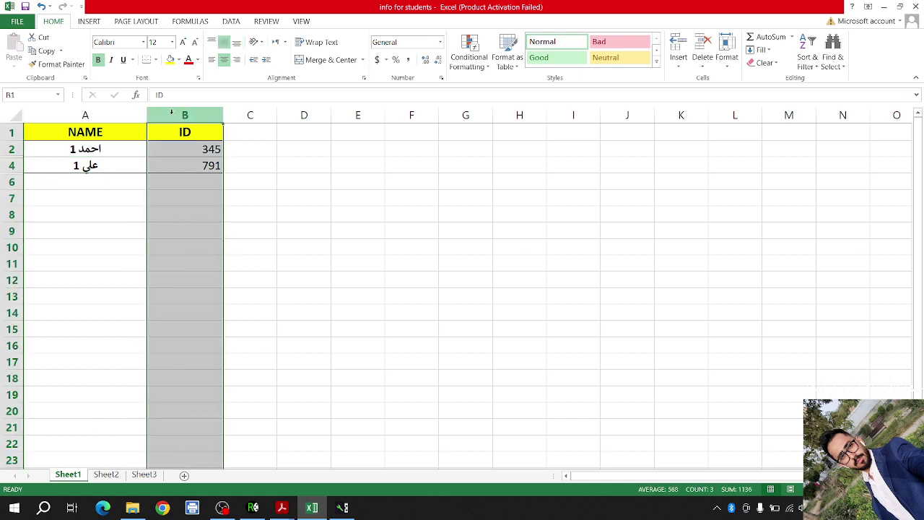
left_click(342, 508)
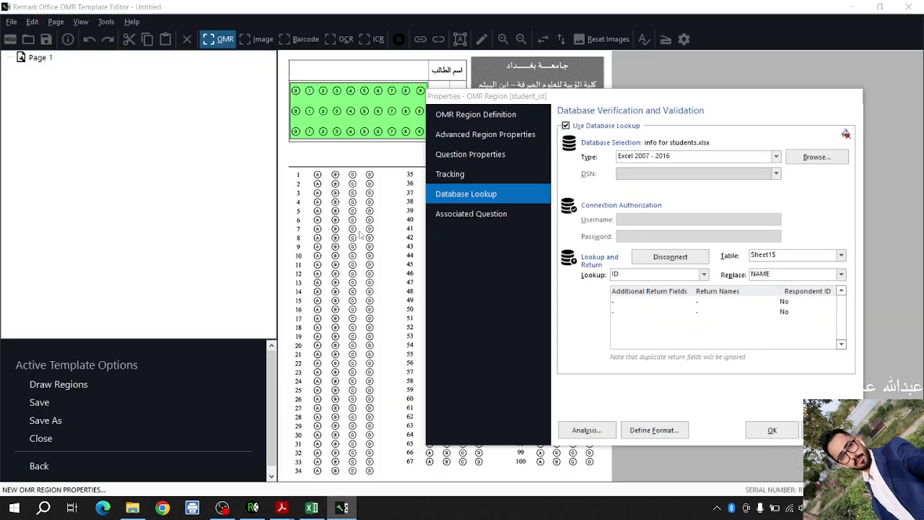
- Move the region properties dialog aside to examine the digit bubbles in the student_id grid
left_click_drag(485, 96, 514, 127)
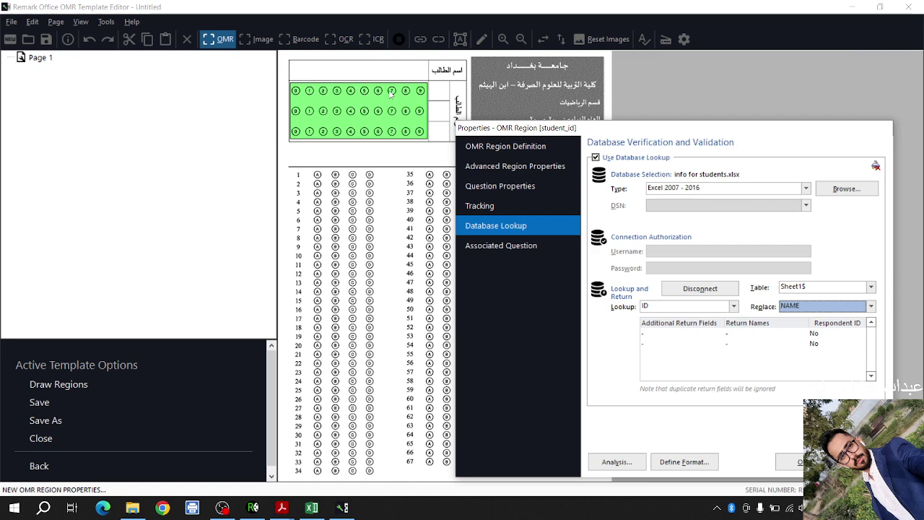
left_click_drag(562, 131, 626, 134)
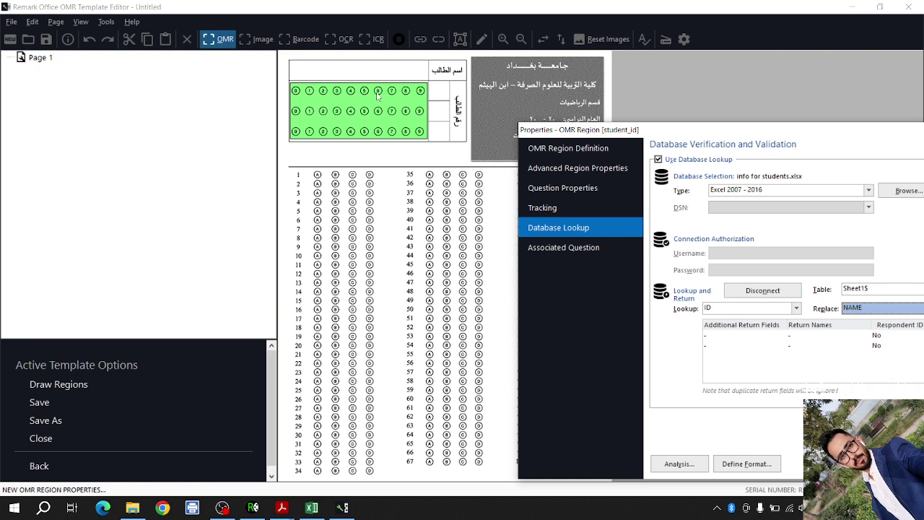
left_click_drag(615, 132, 538, 90)
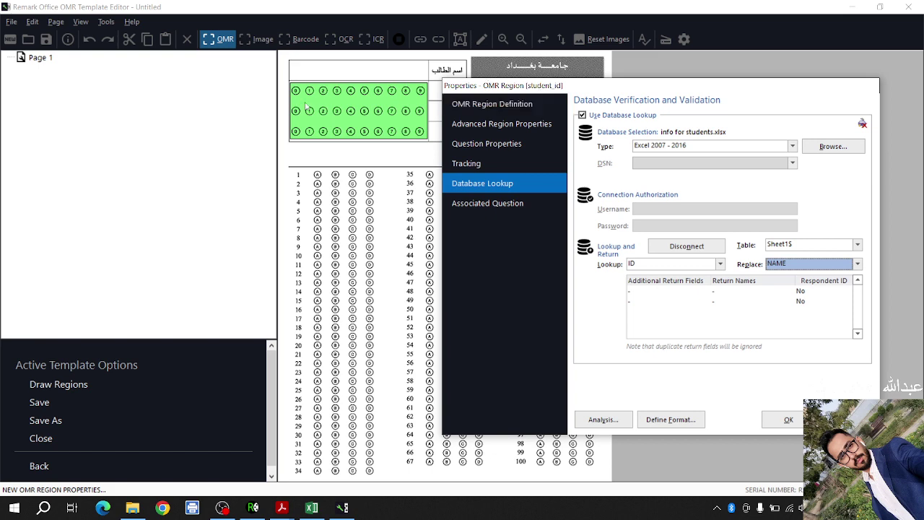
left_click_drag(478, 86, 517, 88)
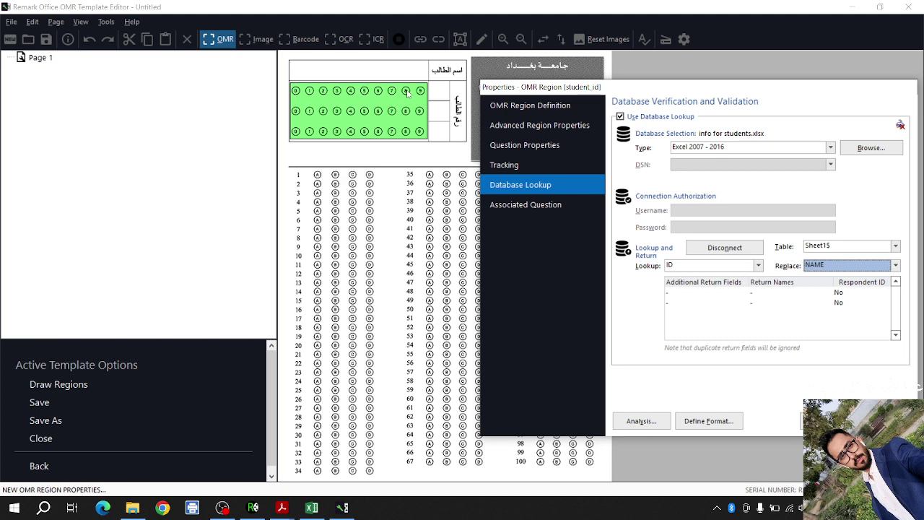
left_click_drag(658, 90, 403, 67)
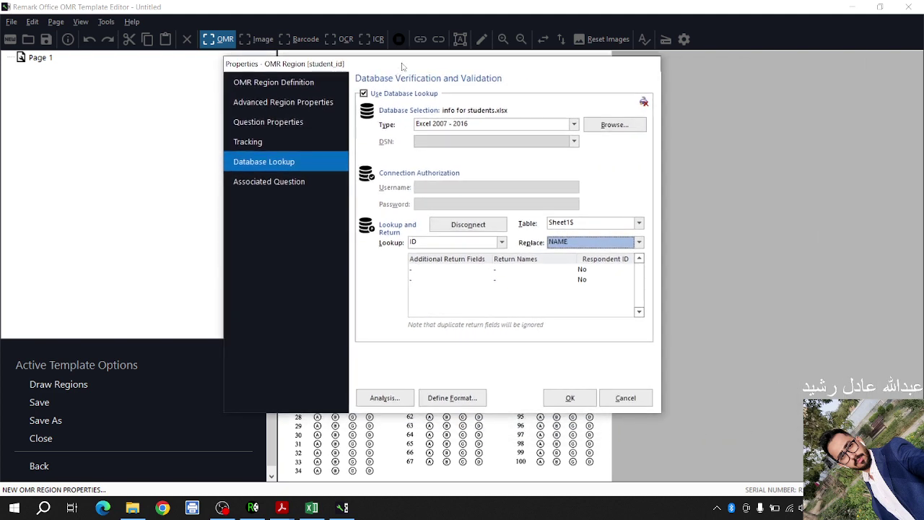
- Recheck the ID lookup and NAME replacement fields against the student workbook, and apply the student_id region properties
left_click(417, 245)
left_click(417, 245)
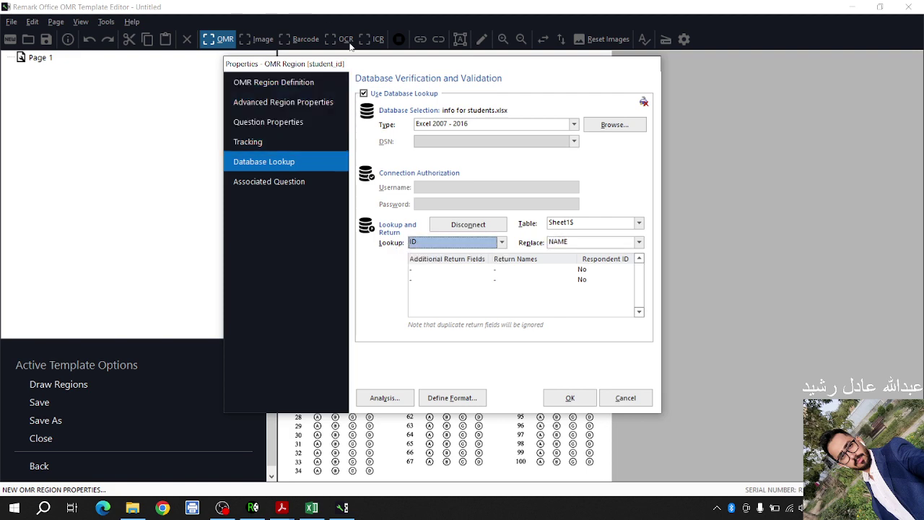
left_click_drag(372, 64, 364, 158)
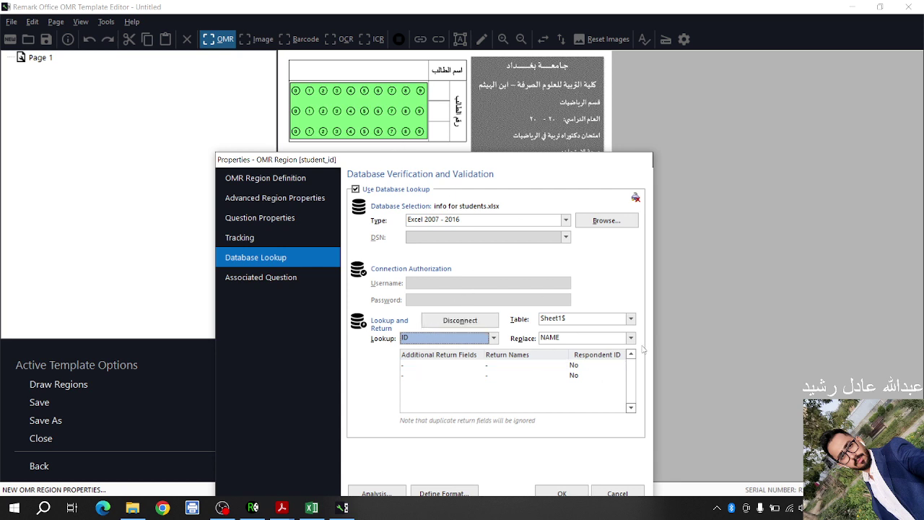
left_click(582, 339)
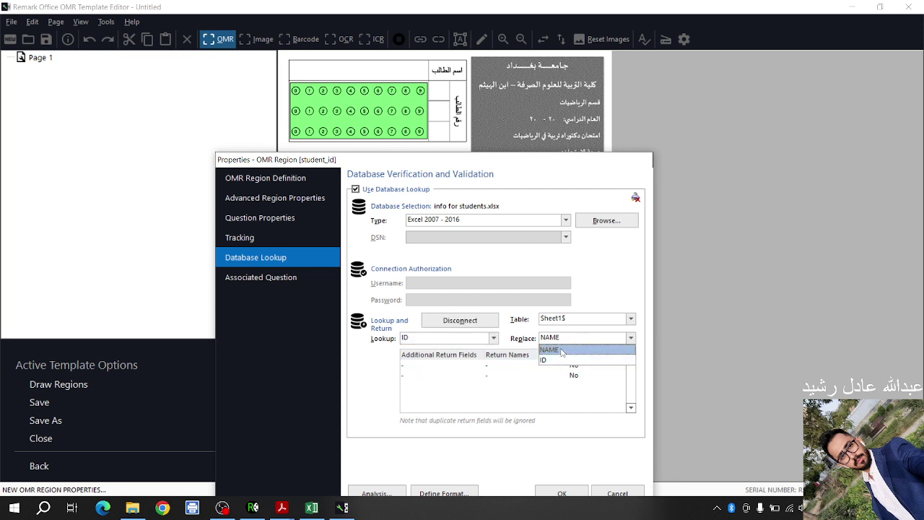
left_click(572, 342)
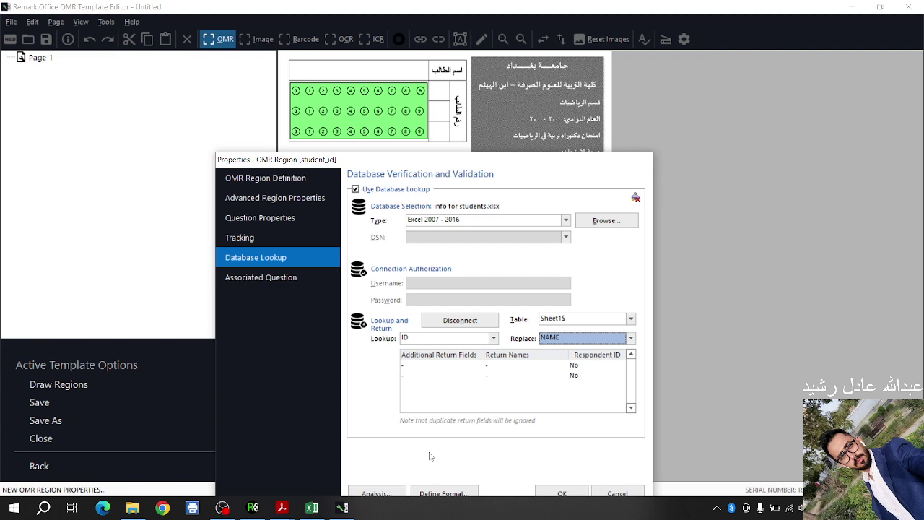
left_click(312, 508)
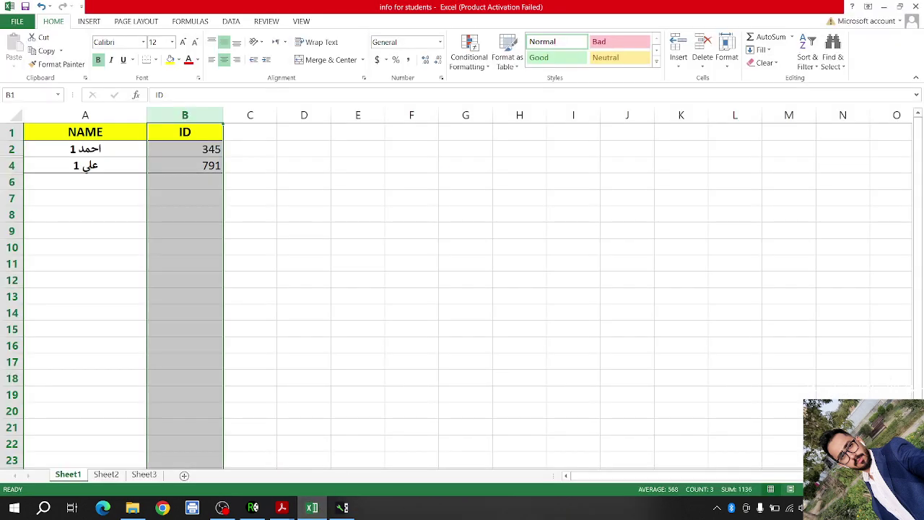
left_click(342, 507)
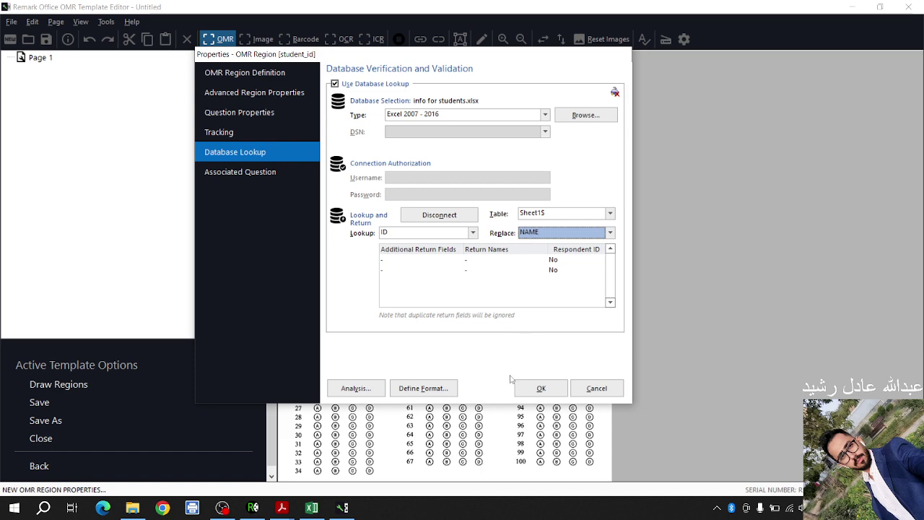
left_click(535, 389)
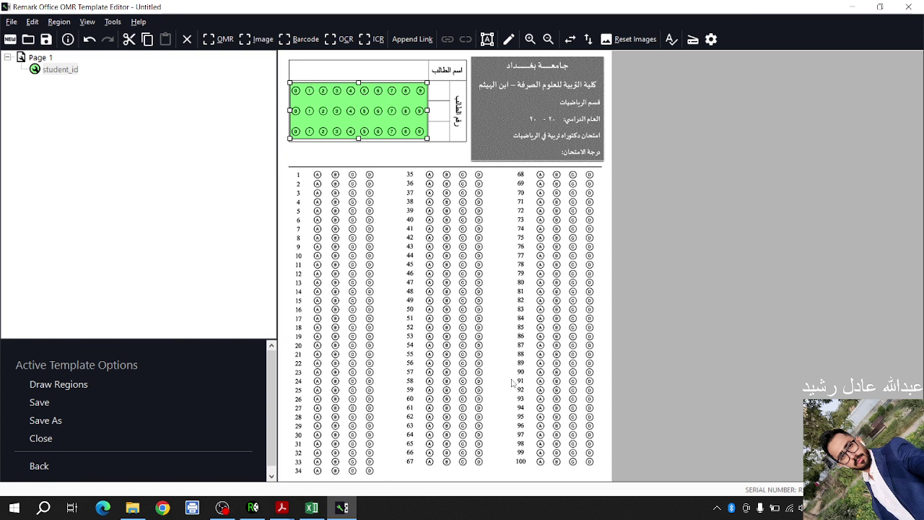
- Draw a new OMR region around the A to D answer bubbles of questions 1 to 34
left_click(208, 39)
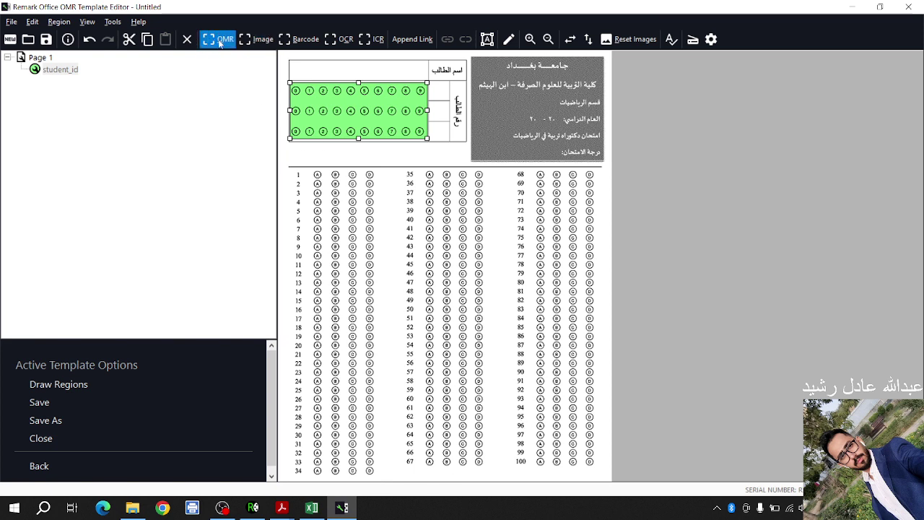
left_click(210, 41)
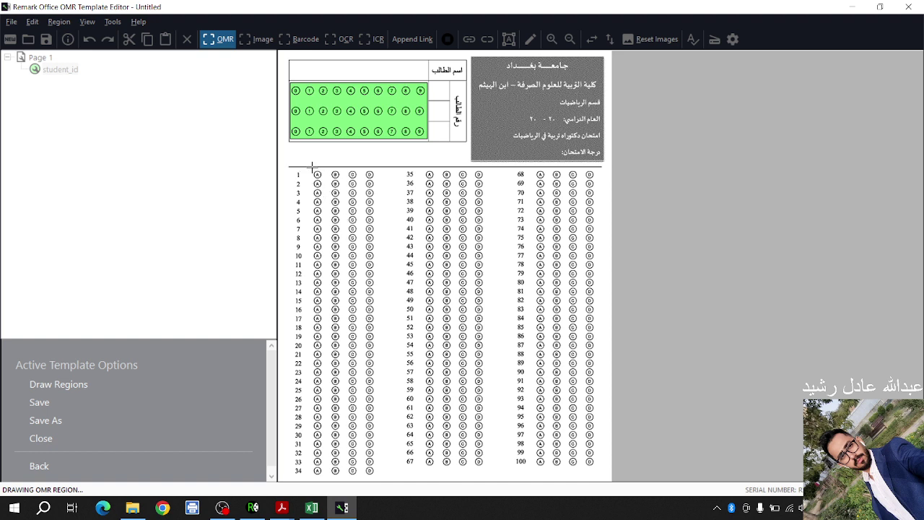
left_click_drag(309, 168, 381, 478)
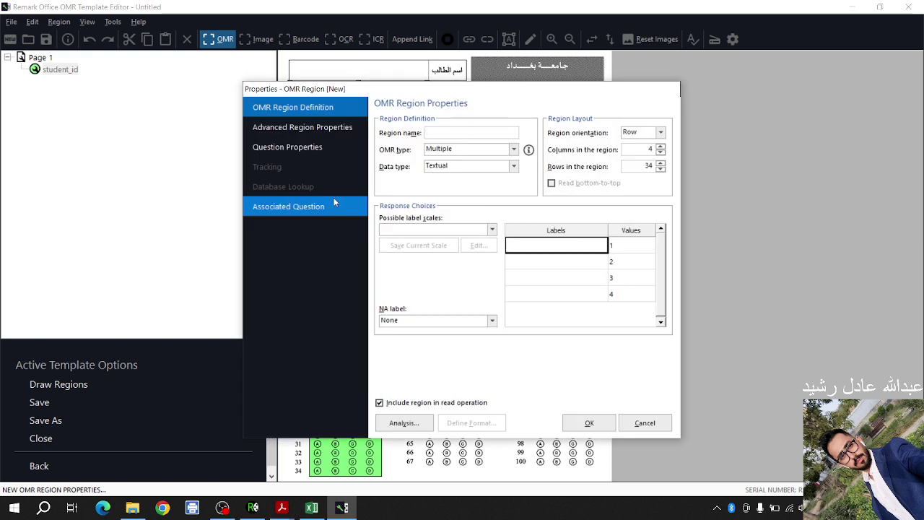
left_click_drag(397, 84, 421, 118)
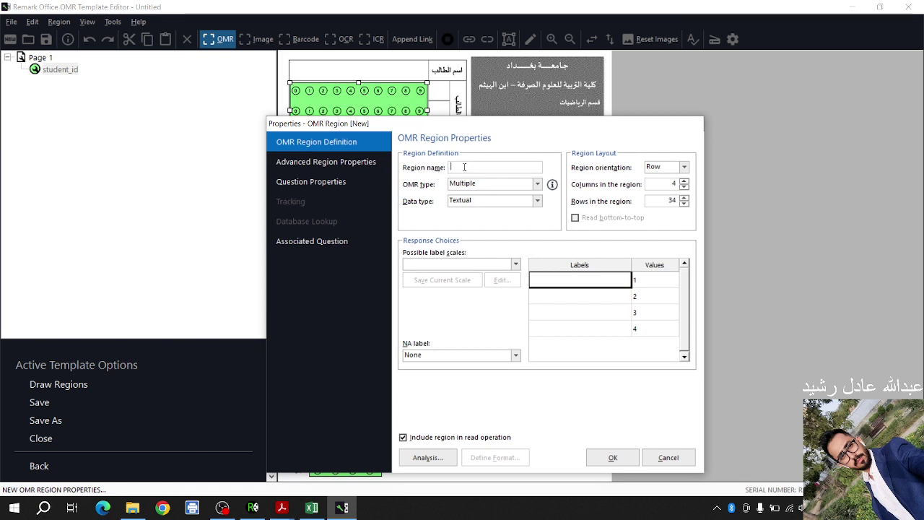
- Name the new answer region Q and move its properties dialog clear of the question columns
type("Ans")
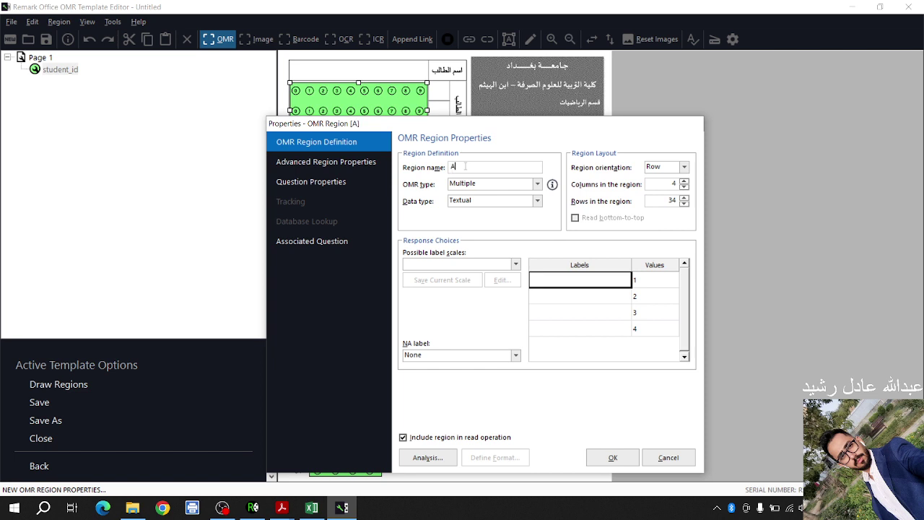
key("BackSpace")
key("BackSpace")
key("BackSpace")
type("Q")
key("BackSpace")
left_click_drag(513, 129, 580, 127)
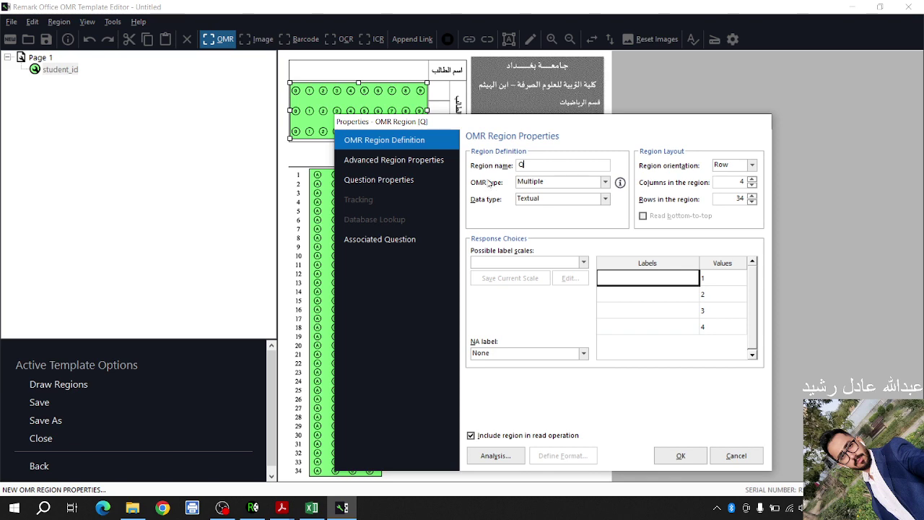
left_click_drag(519, 122, 628, 115)
- Check the Q region's OMR type, data type, orientation, column and row settings against the question 1 to 34 bubbles
left_click(635, 172)
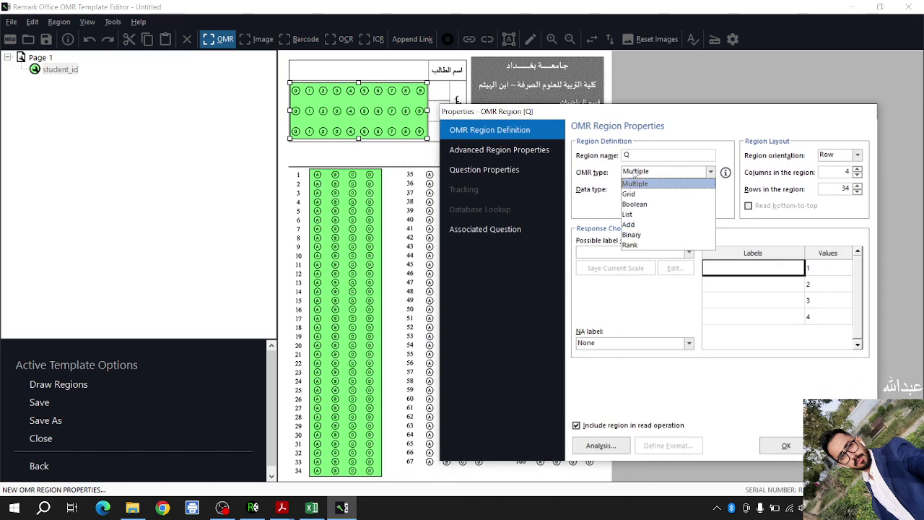
left_click(634, 174)
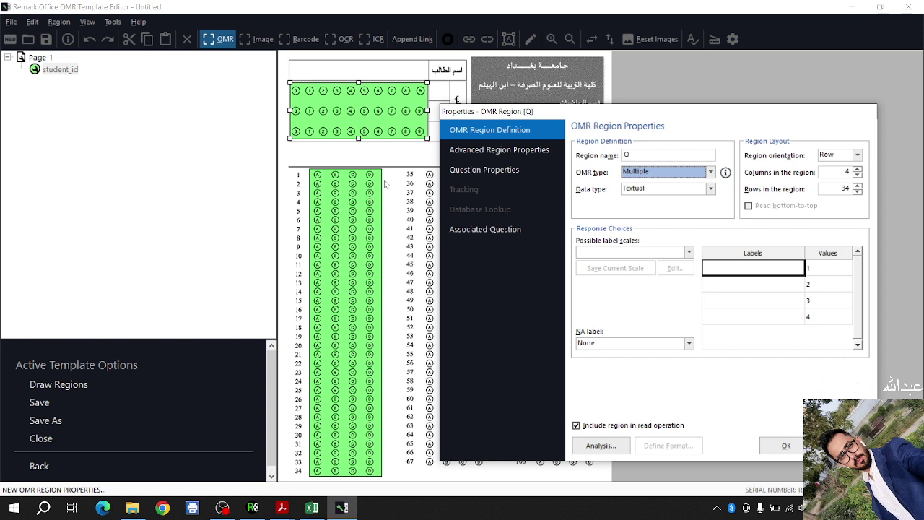
left_click(625, 191)
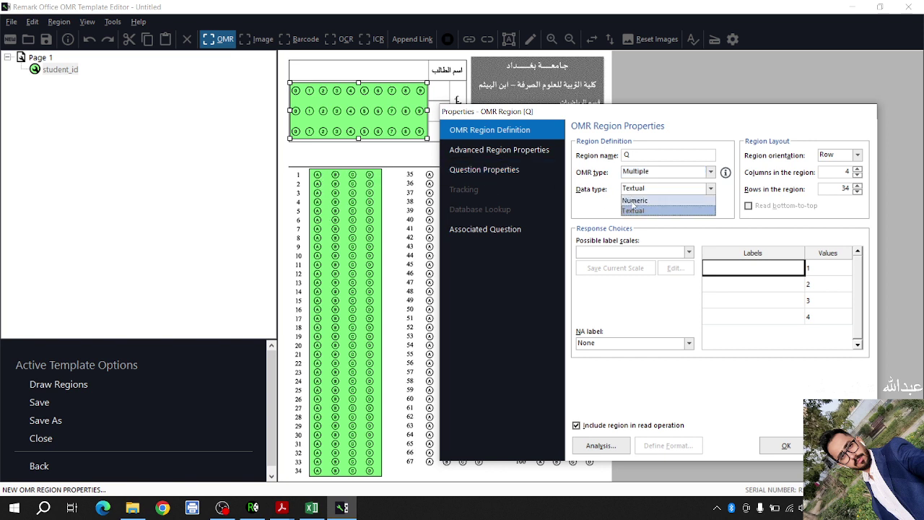
left_click(642, 210)
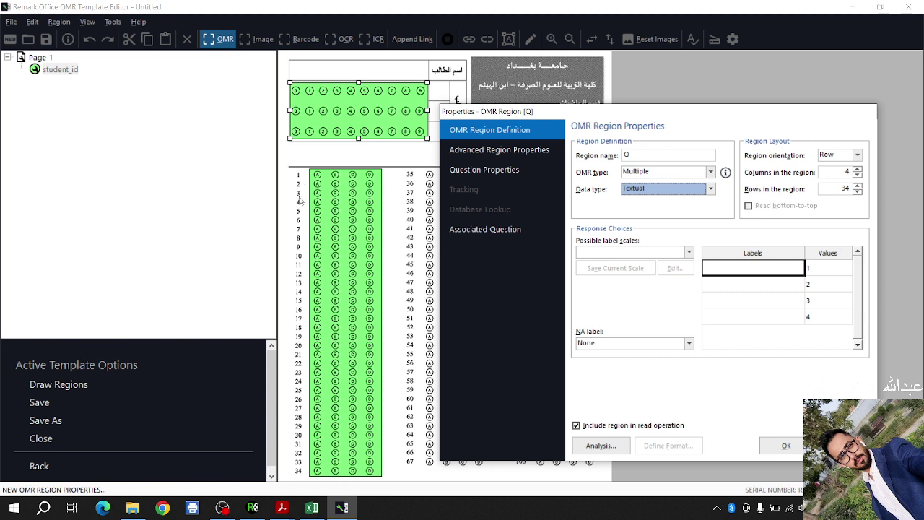
left_click(838, 156)
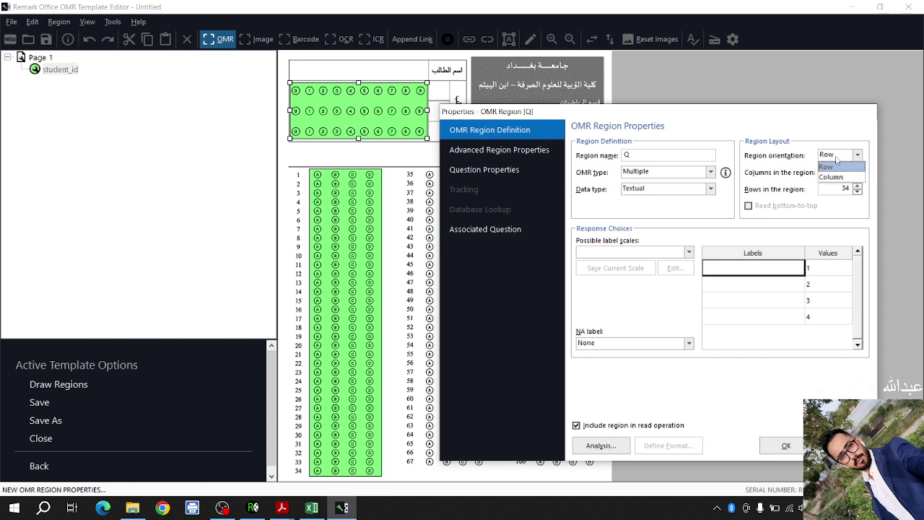
left_click(837, 160)
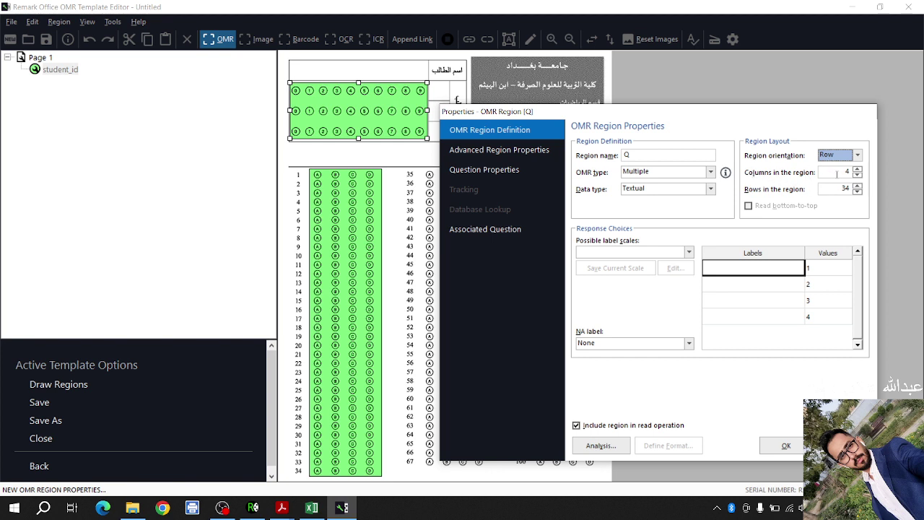
key("Tab")
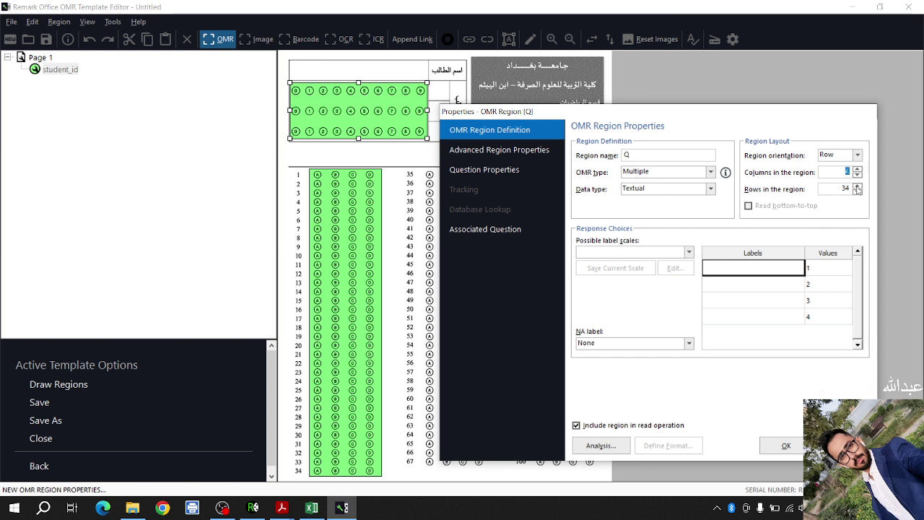
left_click(836, 187)
- Assign the A to D label scale to the Q region and apply its properties
double_click(654, 158)
left_click(690, 252)
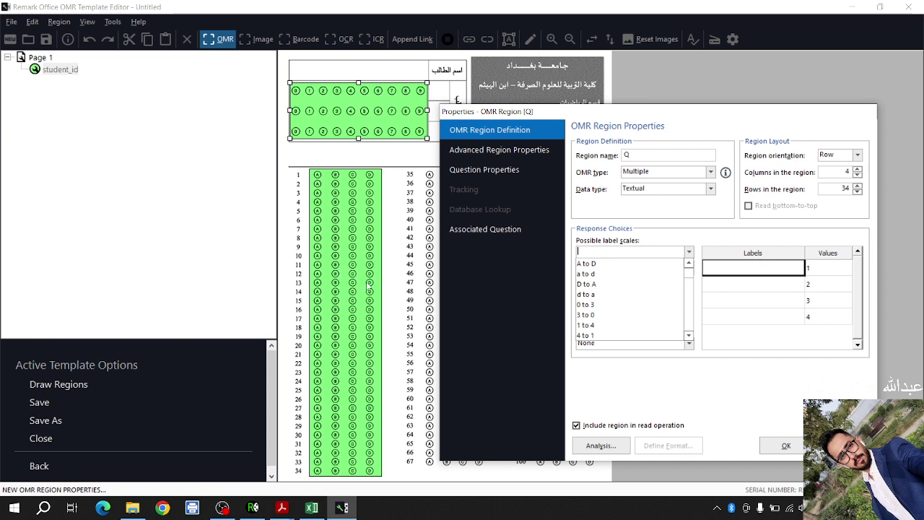
left_click(582, 267)
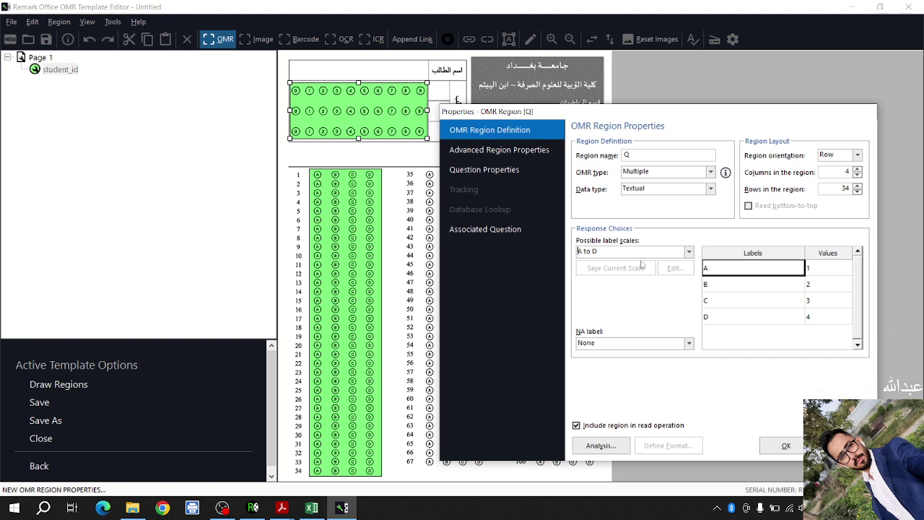
left_click(787, 445)
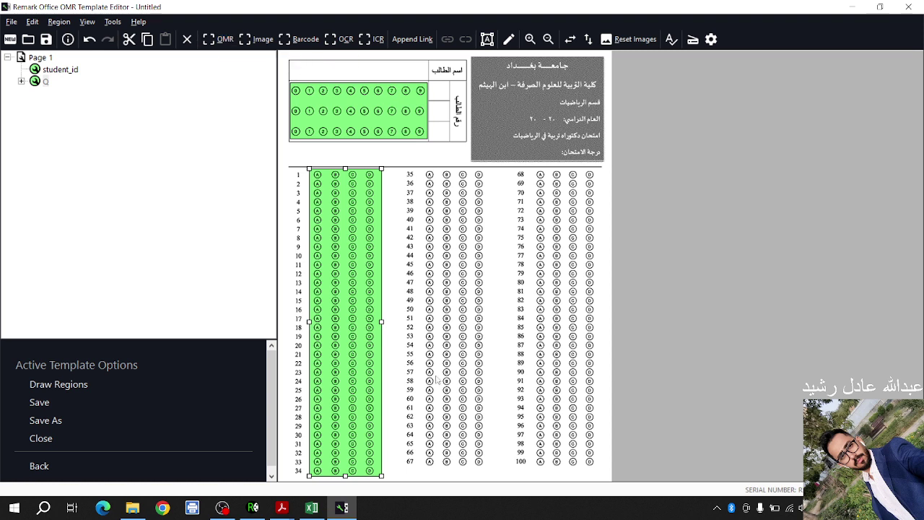
- Draw a new OMR region around the A to D bubbles of questions 35 to 67 and name it Q-2
left_click(219, 39)
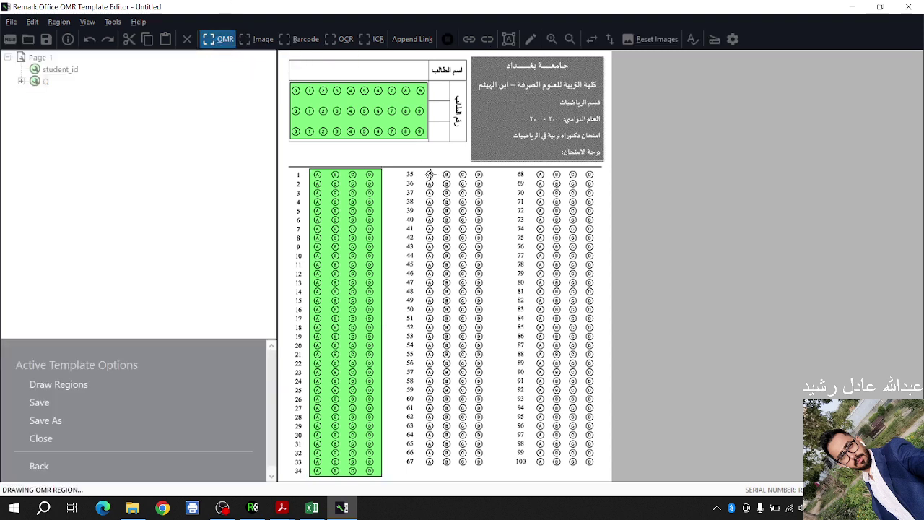
mouse_move(423, 168)
left_mouse_down()
mouse_move(465, 249)
mouse_move(504, 448)
mouse_move(493, 471)
left_mouse_up()
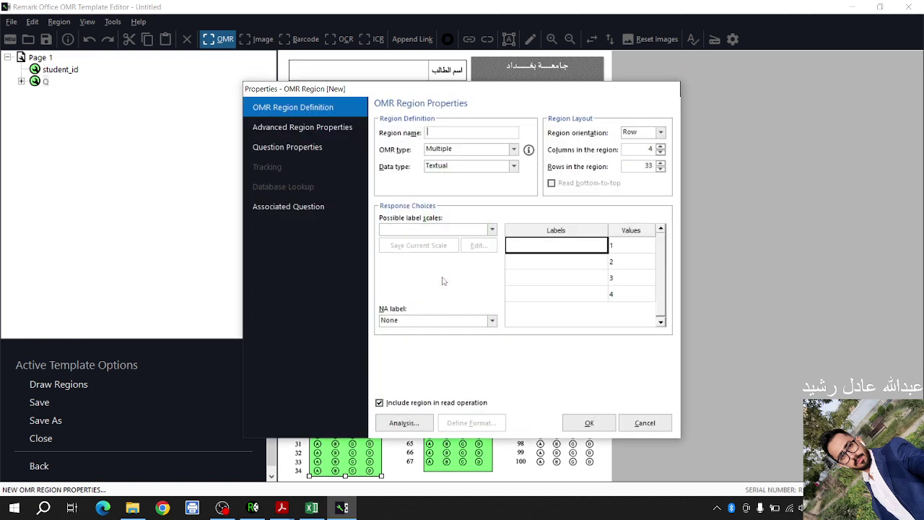
left_click_drag(476, 95, 598, 134)
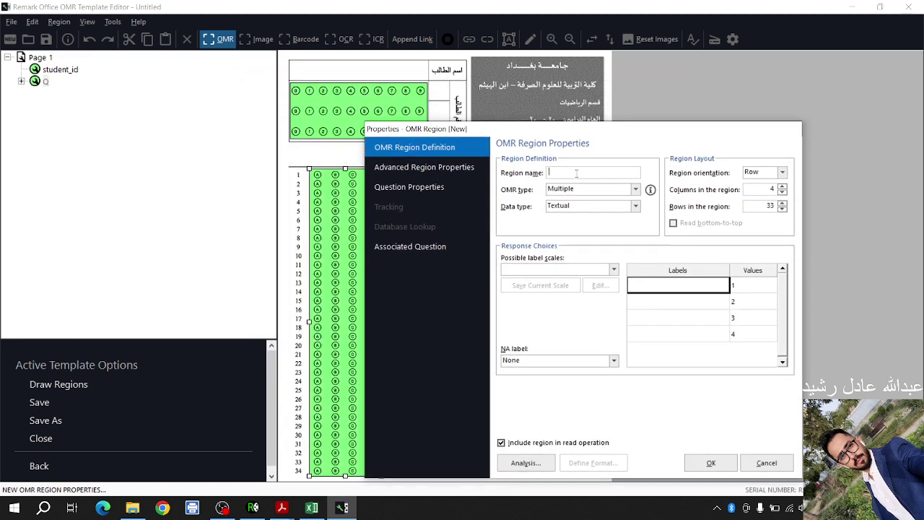
type("Q-")
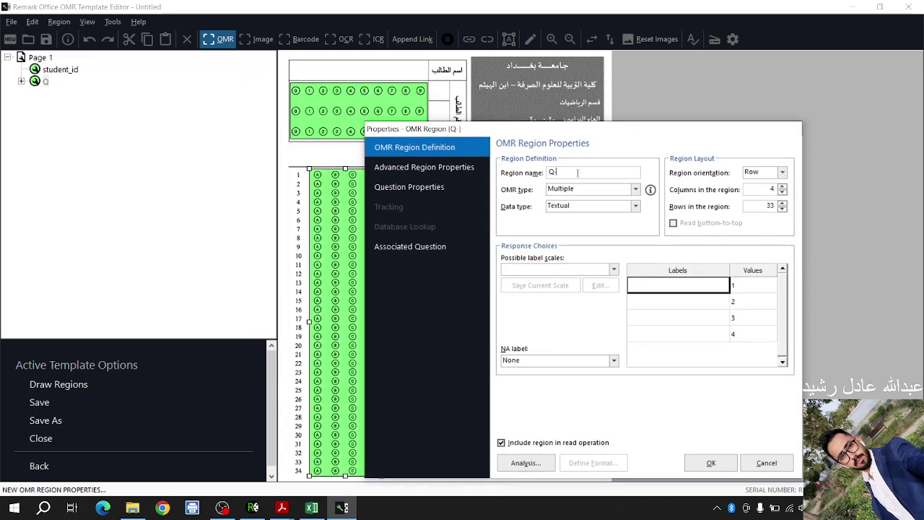
type("1")
type("2")
- Review the Q-2 region's name, column count and row count, moving the dialog to compare with the answer sheet
left_click_drag(569, 173, 541, 181)
left_click_drag(671, 132, 766, 129)
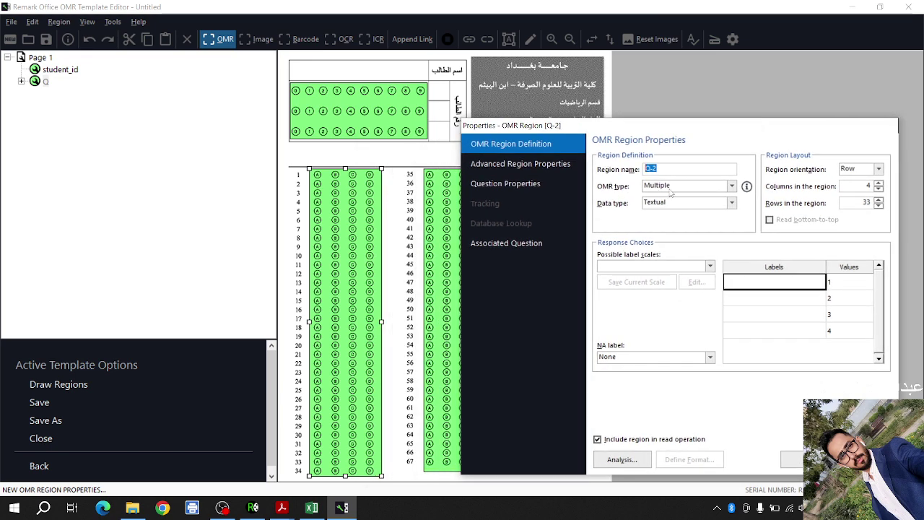
left_click_drag(527, 125, 556, 128)
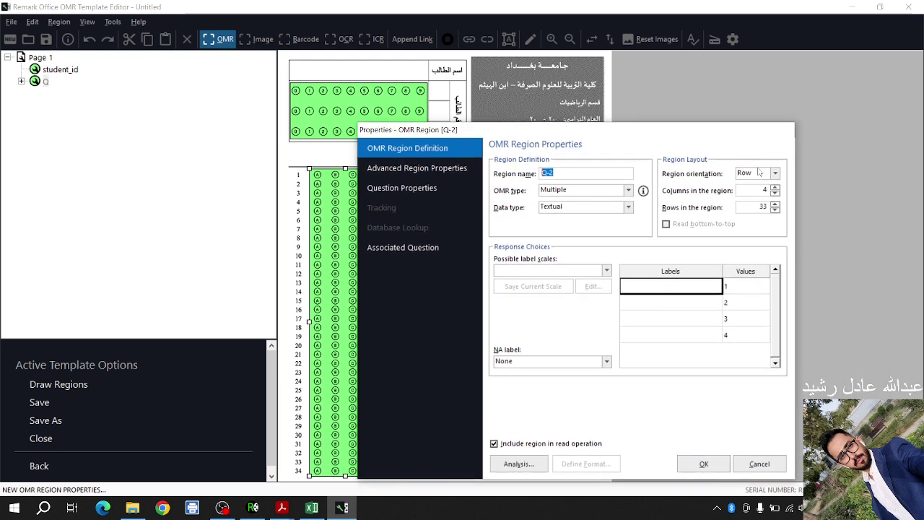
left_click(764, 189)
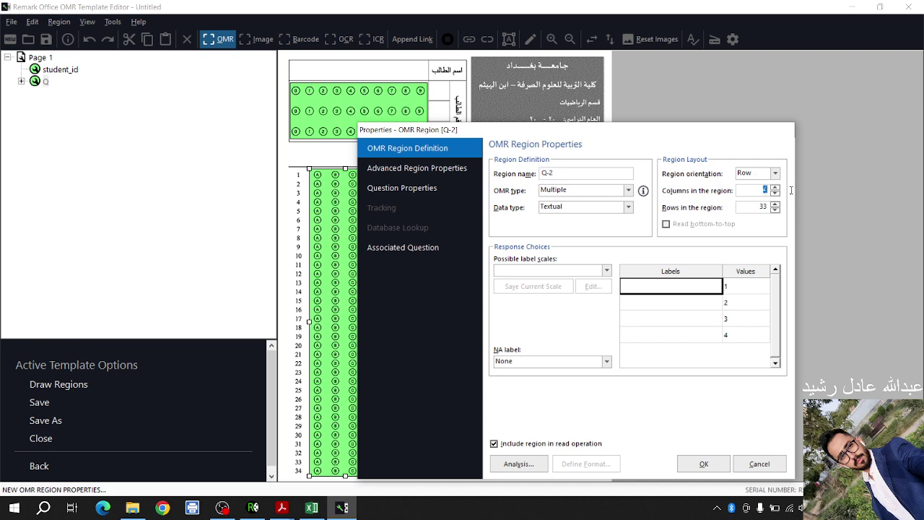
left_click_drag(748, 141, 460, 75)
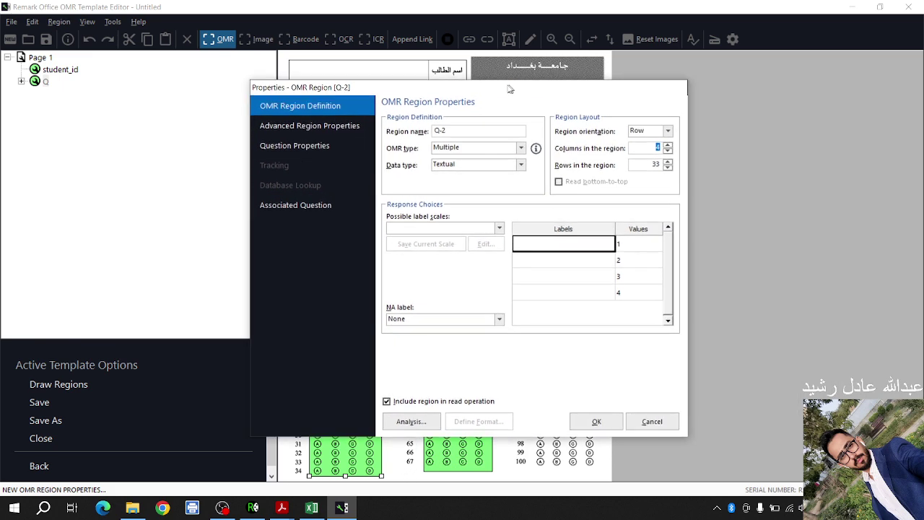
left_click(626, 162)
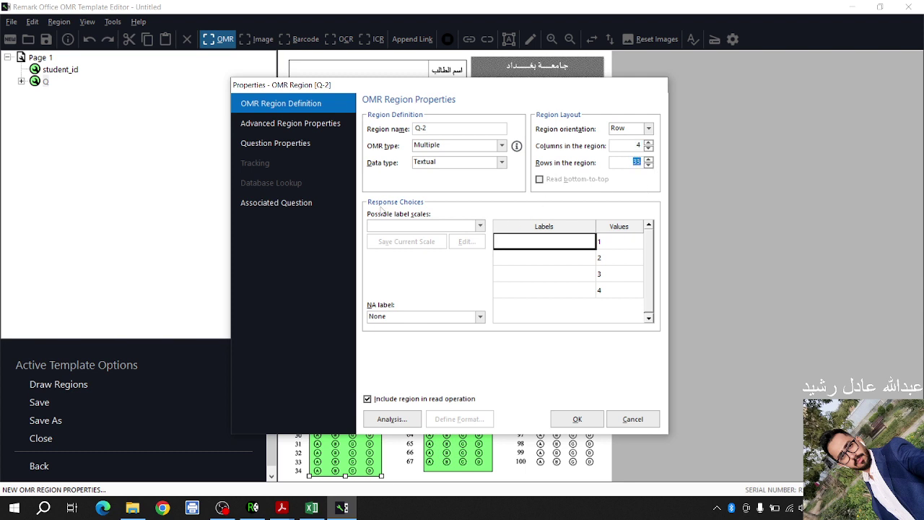
- Assign the A to D label scale to the Q-2 region and apply its properties
left_click(479, 226)
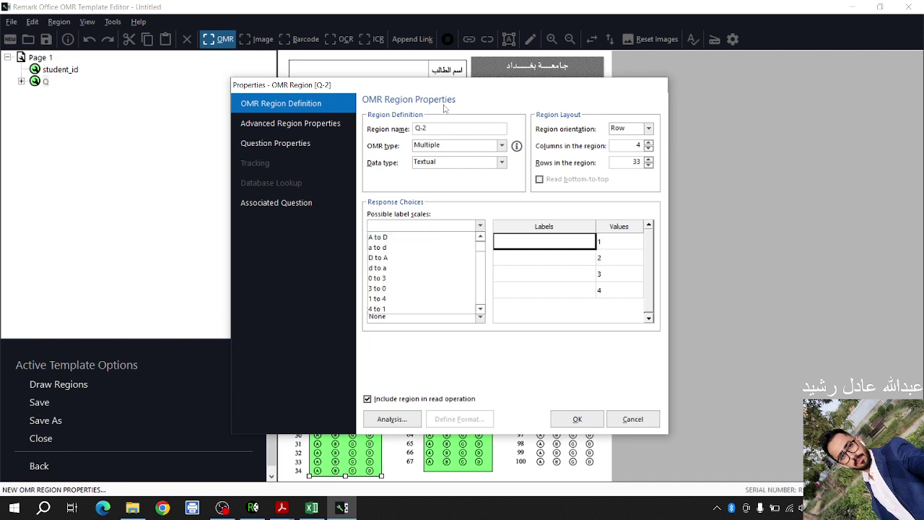
left_click(378, 237)
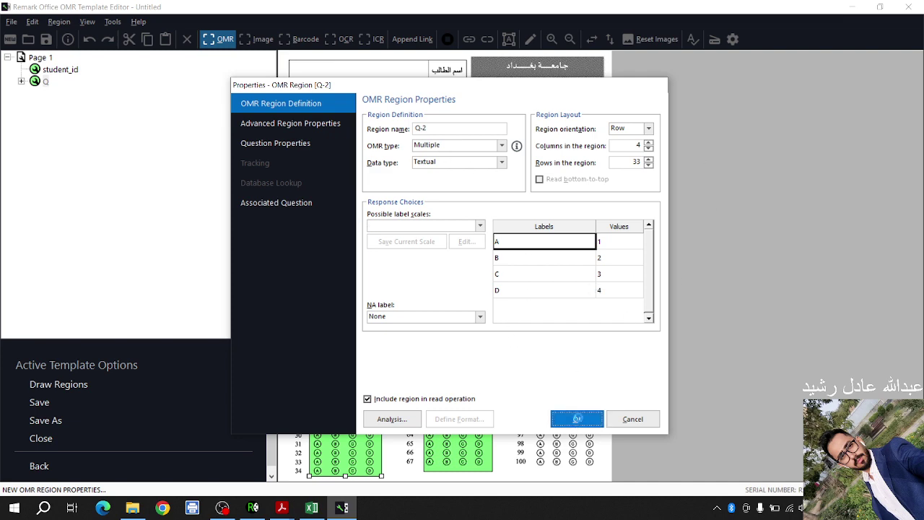
left_click(576, 421)
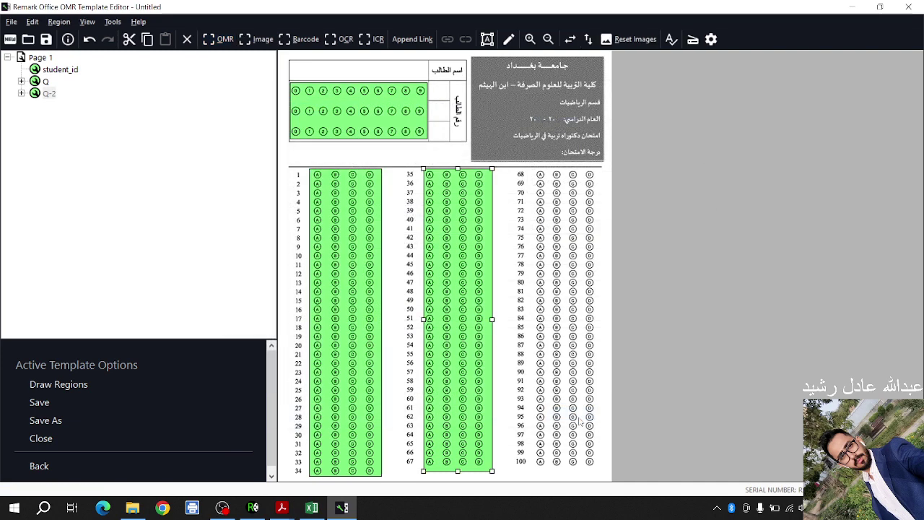
- Select the Q-2 region over questions 35 to 67 and copy it
left_click(531, 226)
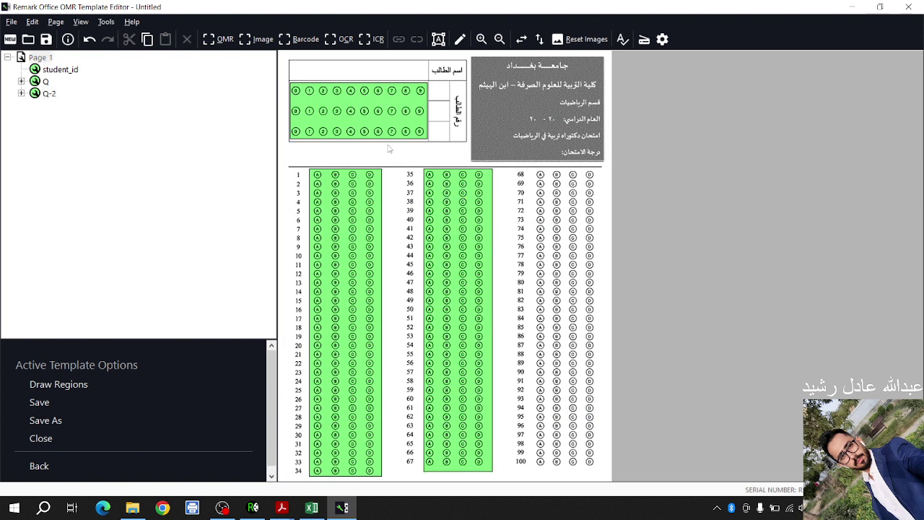
left_click(218, 40)
left_click(440, 227)
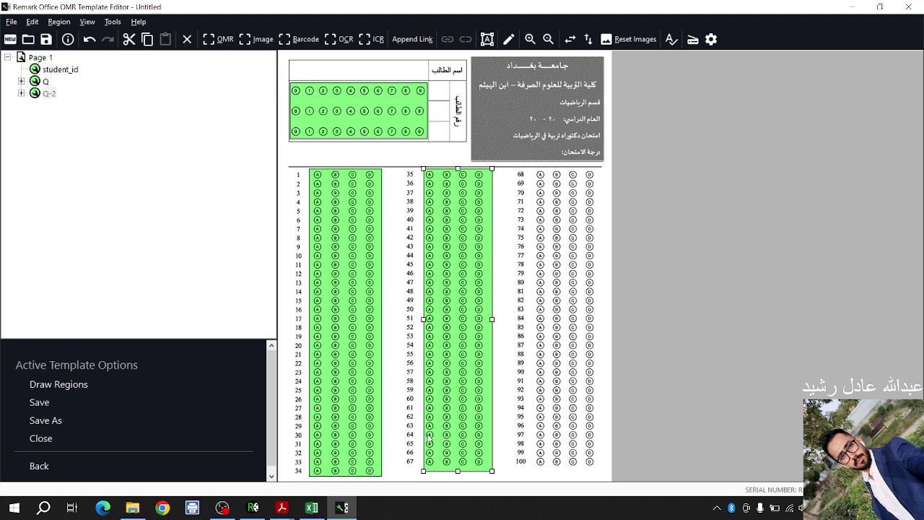
left_click(463, 338)
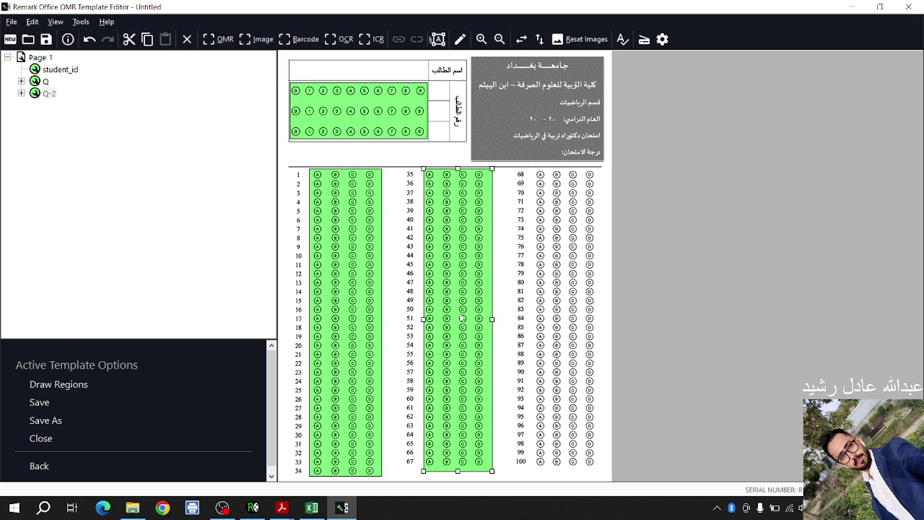
right_click(461, 318)
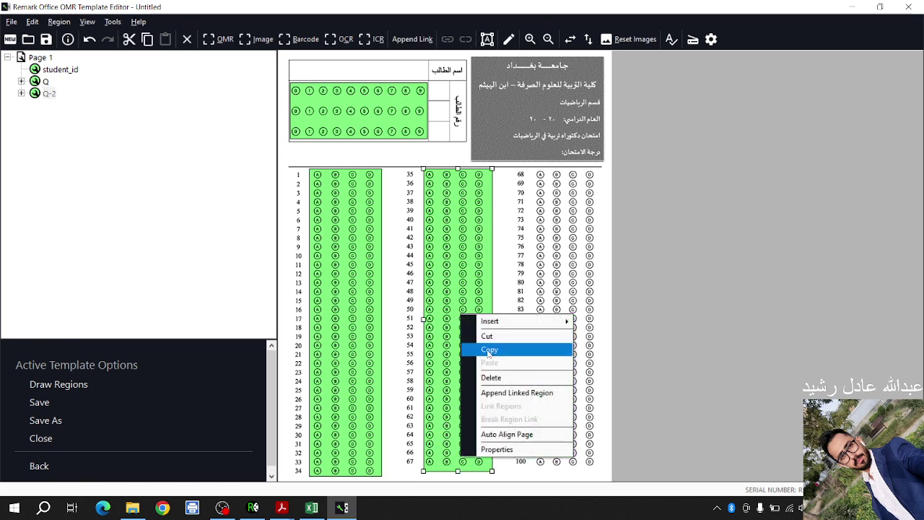
left_click(488, 351)
left_click(591, 312)
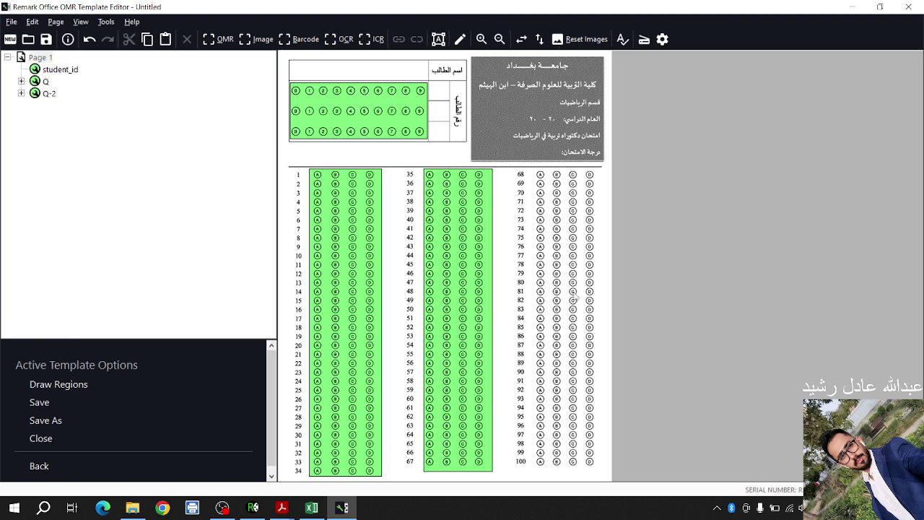
right_click(574, 294)
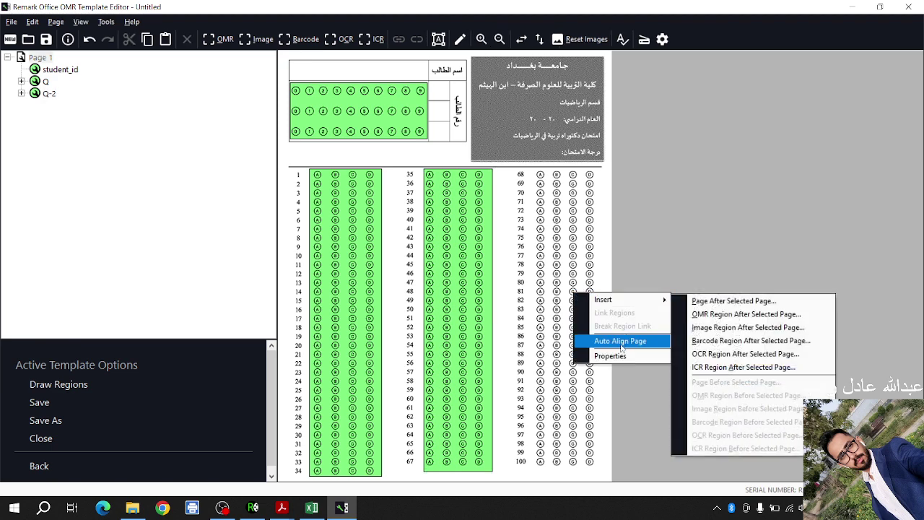
left_click(708, 332)
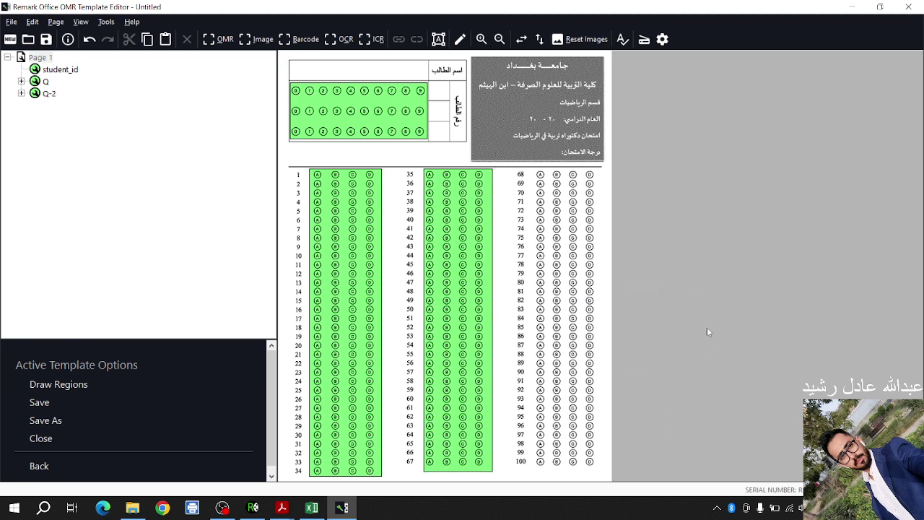
right_click(587, 283)
mouse_move(618, 288)
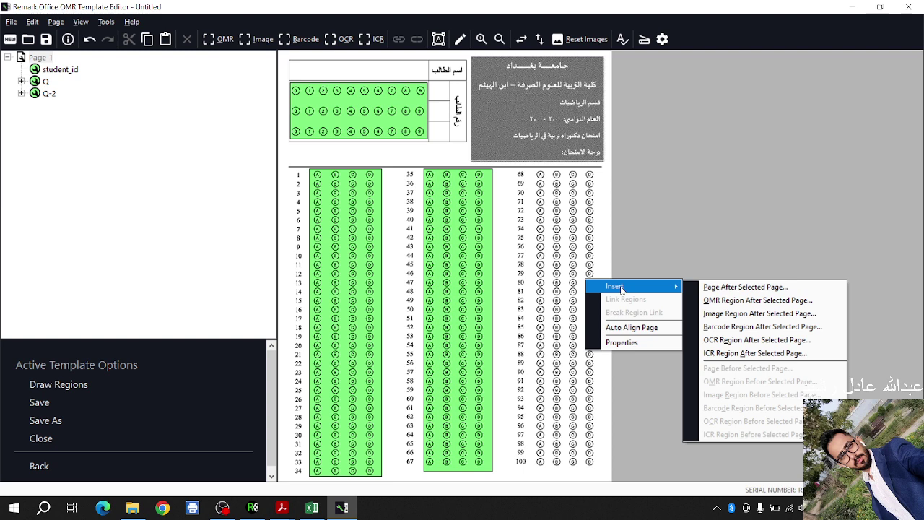
left_click(744, 287)
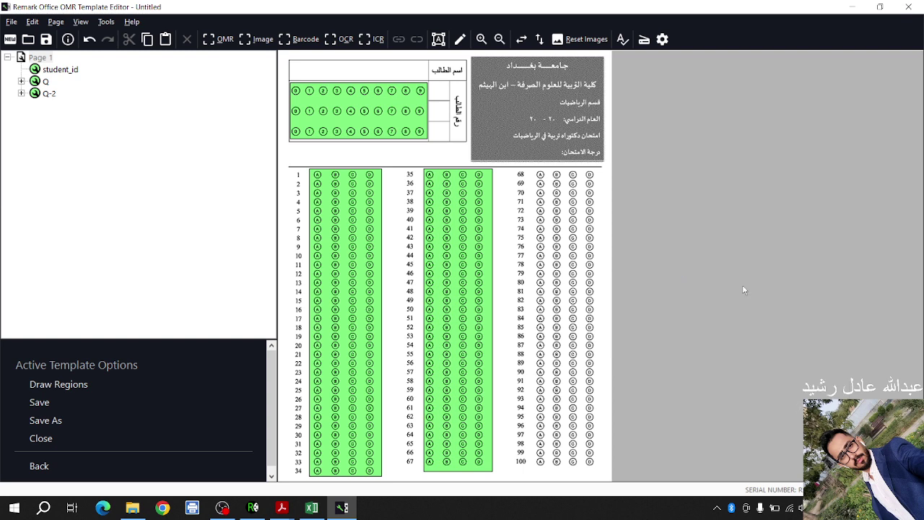
left_click(694, 397)
- Paste a duplicate of the Q-2 region and move it toward the question 68 to 100 bubbles
left_click(148, 39)
left_click(165, 39)
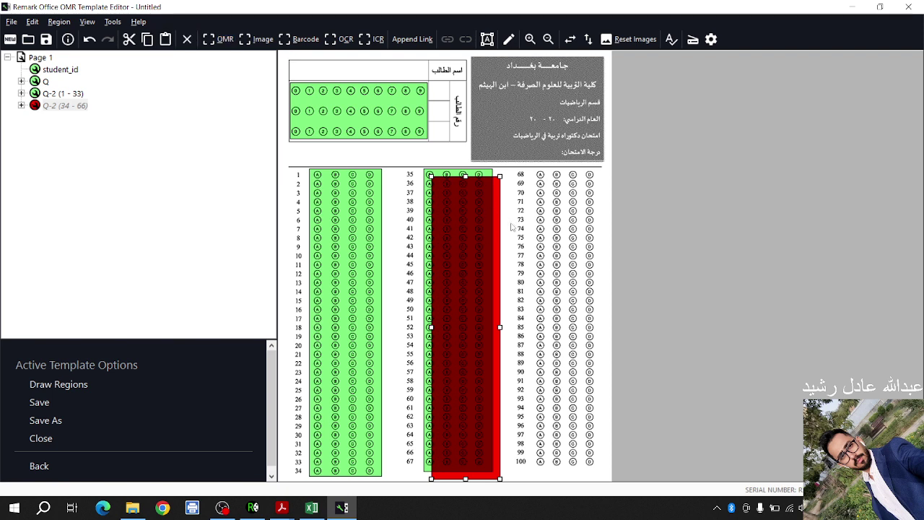
mouse_move(463, 226)
left_mouse_down()
mouse_move(478, 227)
mouse_move(467, 220)
left_mouse_up()
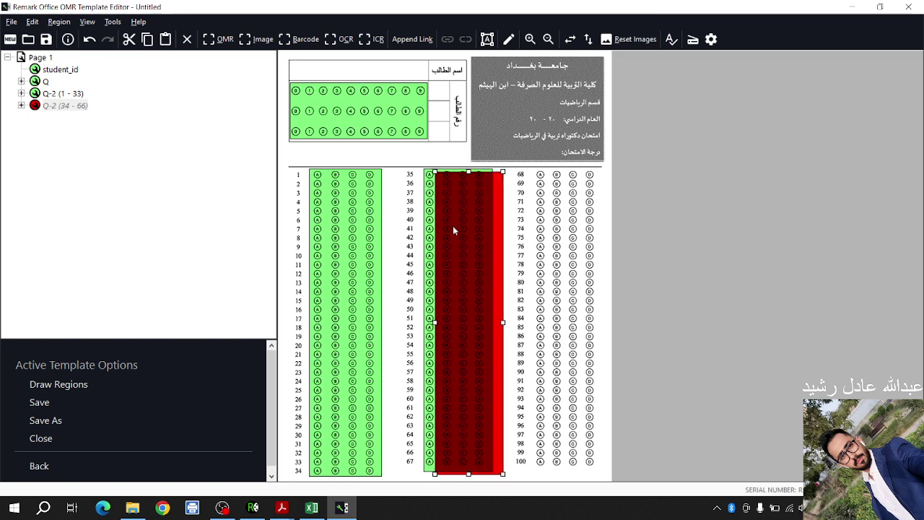
- Move the copied Q-2 (34 - 66) region onto the answer bubbles of questions 68 to 100
left_click_drag(465, 231, 555, 230)
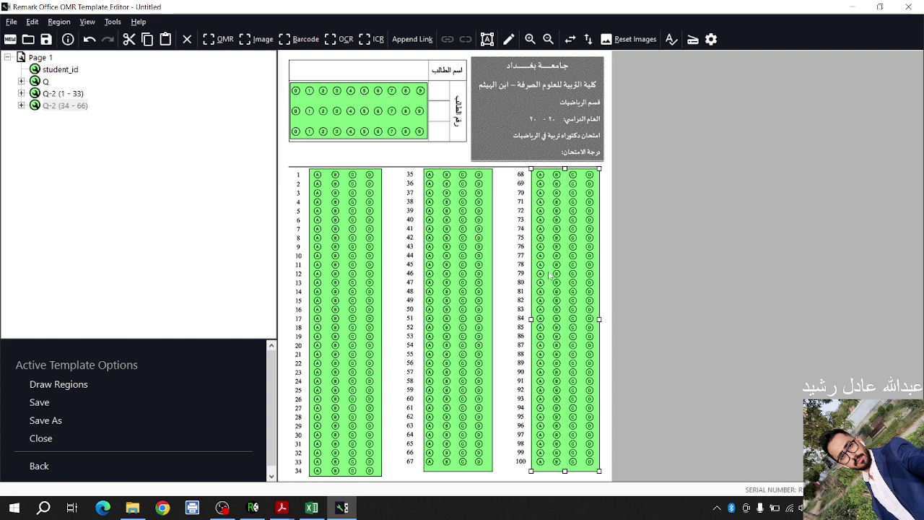
- Save the form template on the Desktop as an .omr file named with the author's first name followed by "-test"
left_click(45, 40)
left_click(39, 407)
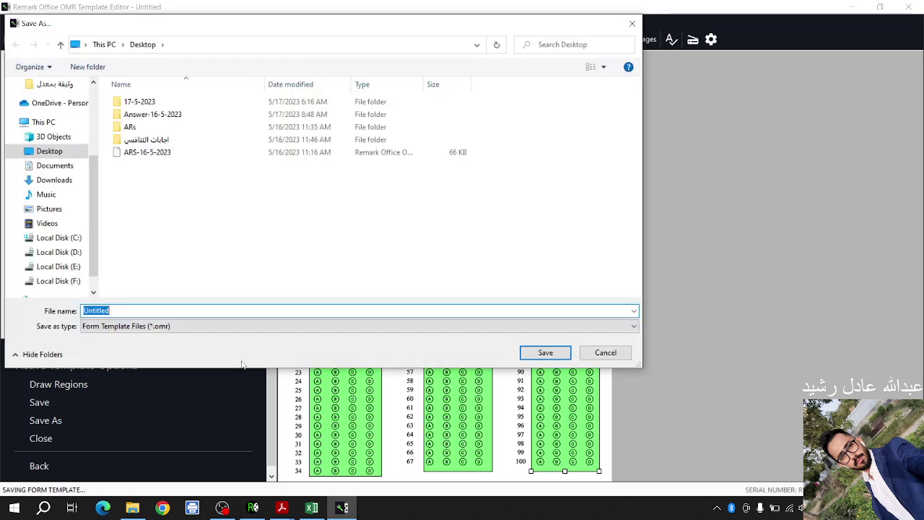
left_click_drag(216, 25, 398, 50)
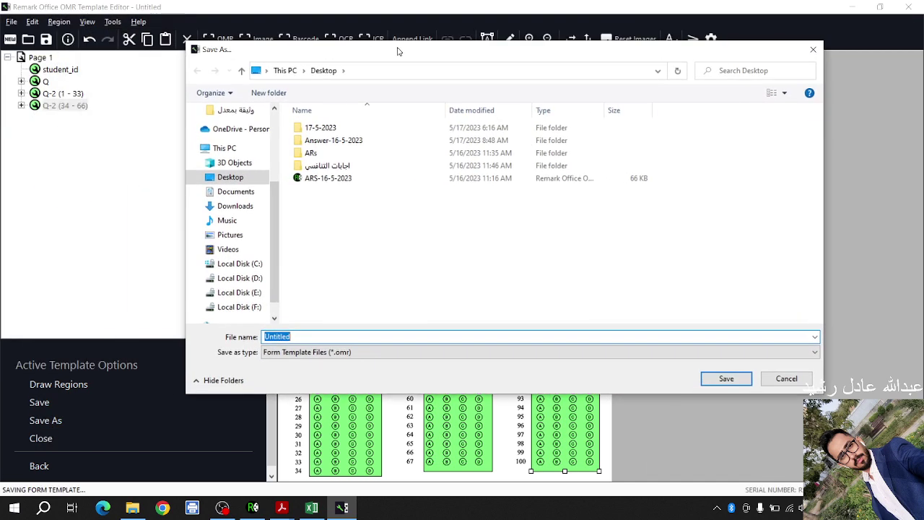
left_click(304, 336)
key("BackSpace")
key("BackSpace")
key("BackSpace")
key("BackSpace")
key("BackSpace")
key("BackSpace")
key("BackSpace")
key("alt+space")
key("m")
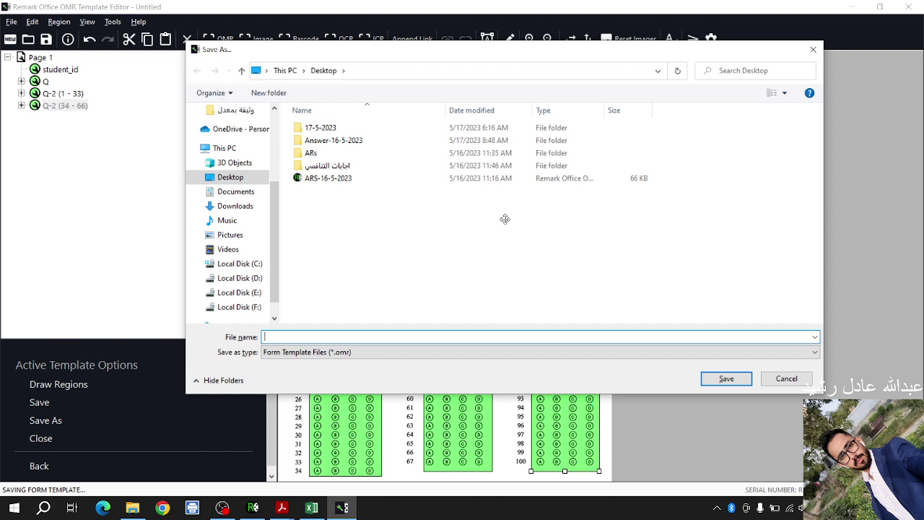
left_click(362, 337)
type("Abdullah-")
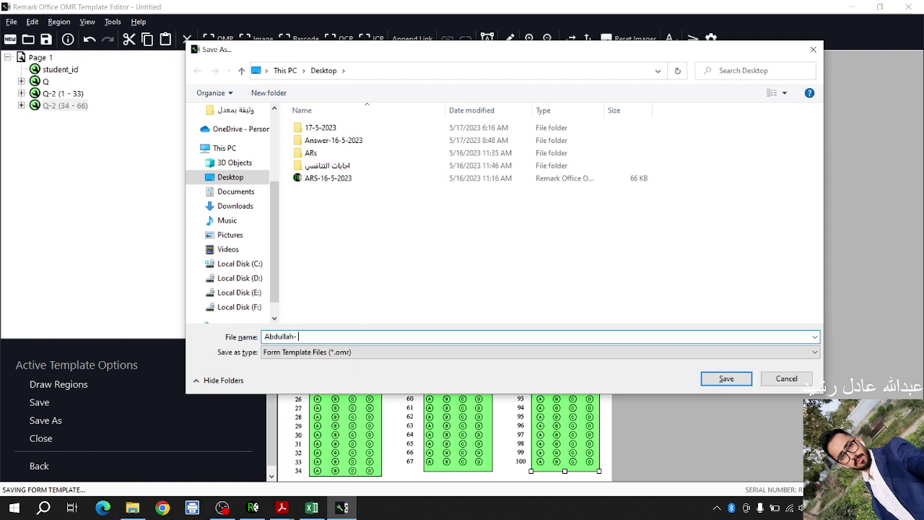
type("test")
left_click(231, 177)
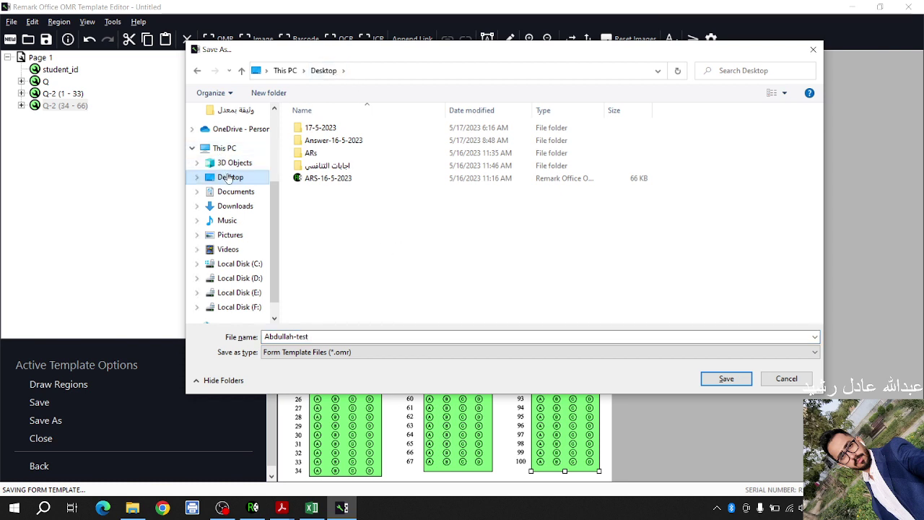
left_click(736, 380)
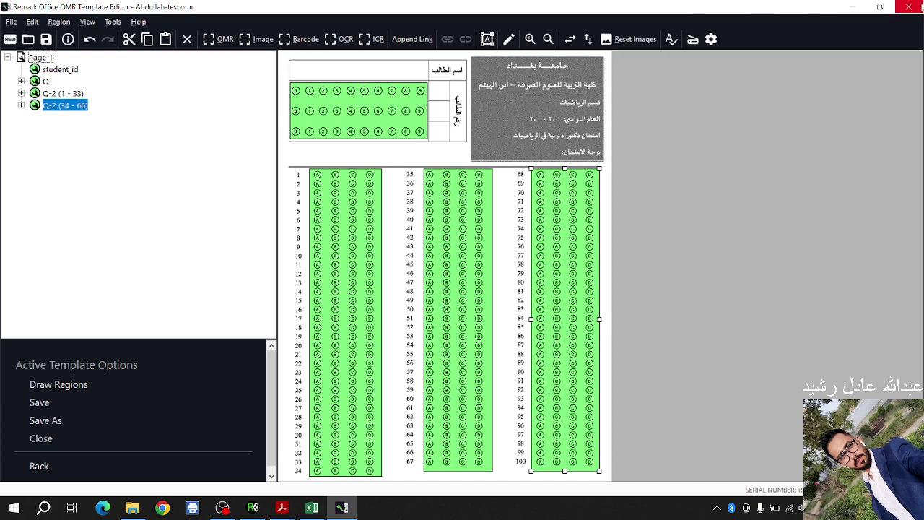
- Close the template editor and minimize the Excel and Acrobat windows to reach the Answer-16-5-2023 folder
left_click(906, 6)
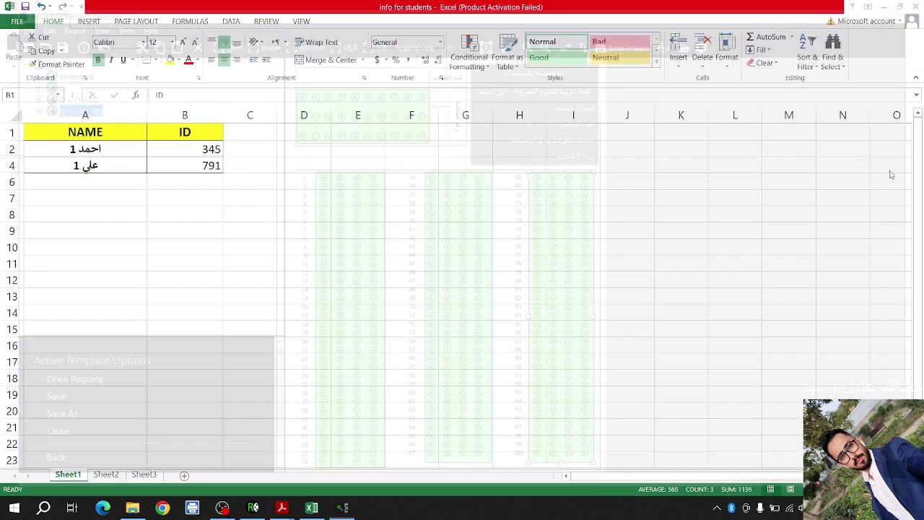
left_click(884, 6)
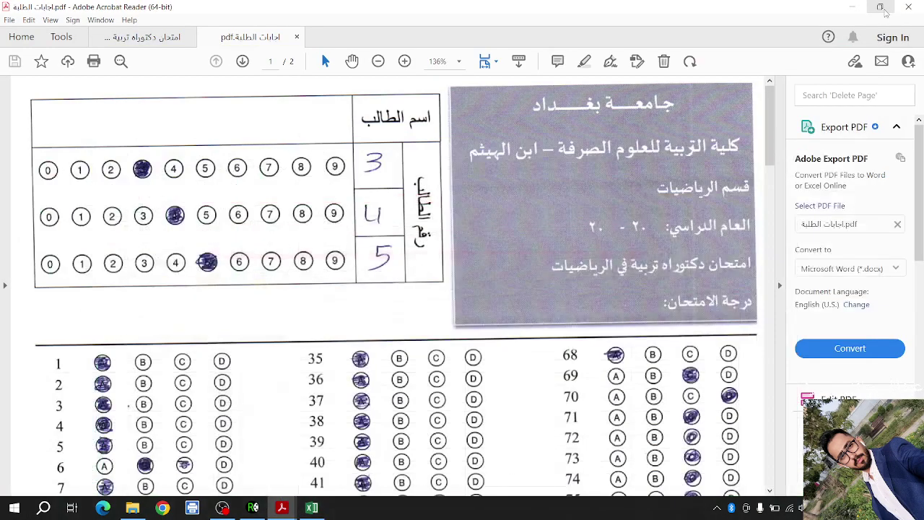
left_click(853, 6)
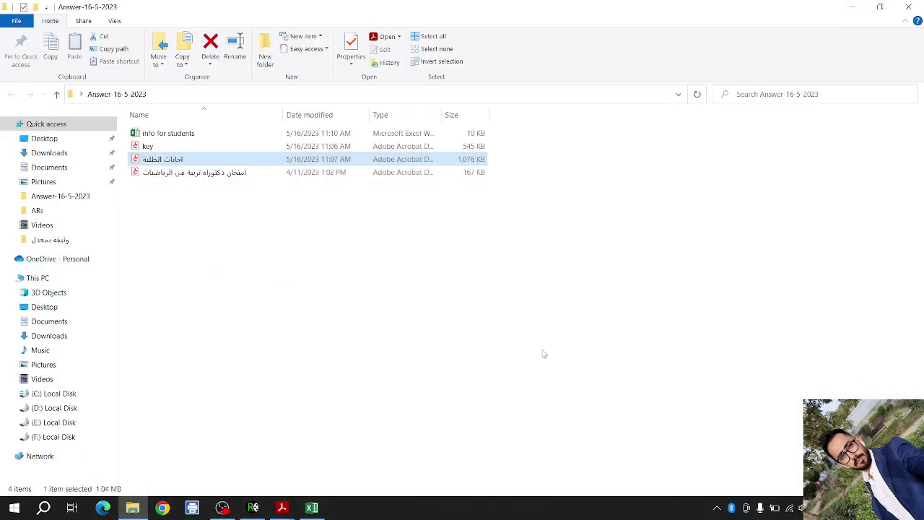
left_click(356, 350)
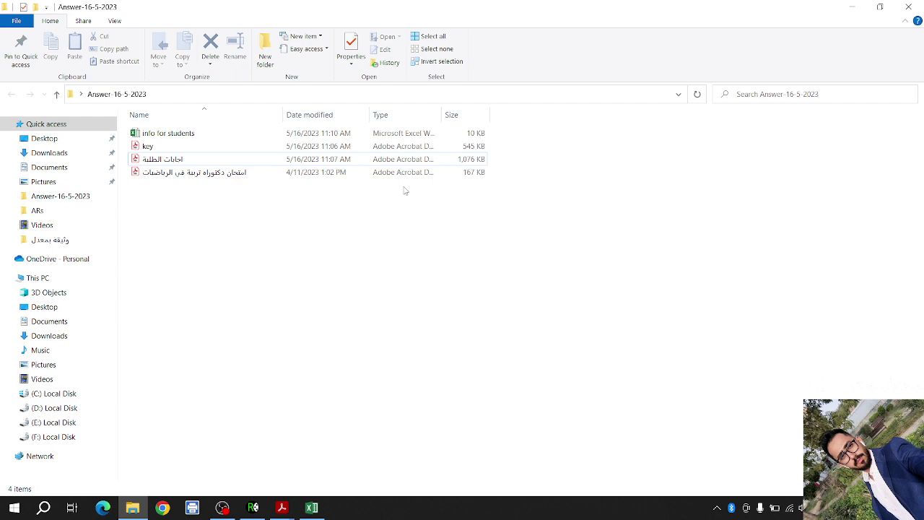
- Examine the student numbers and marked answers on both pages of the scanned answer sheets in اجابات الطلبة.pdf
mouse_move(283, 505)
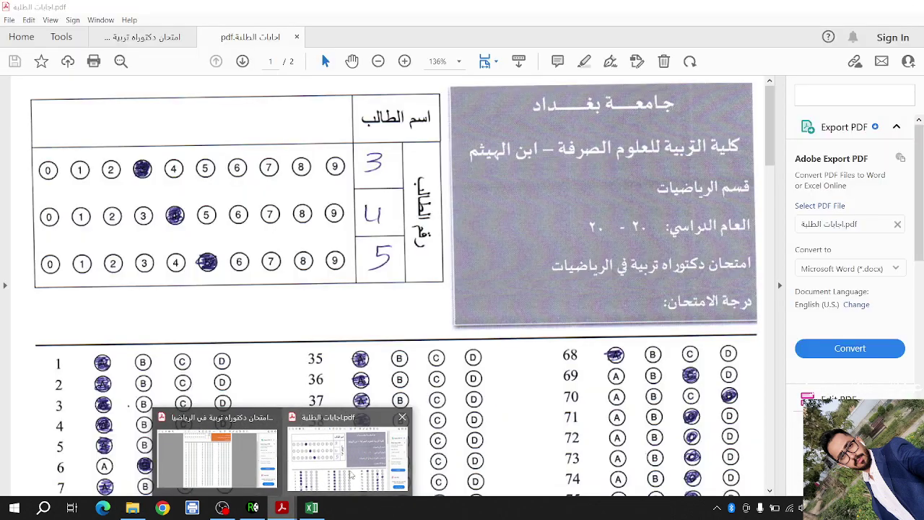
left_click(352, 462)
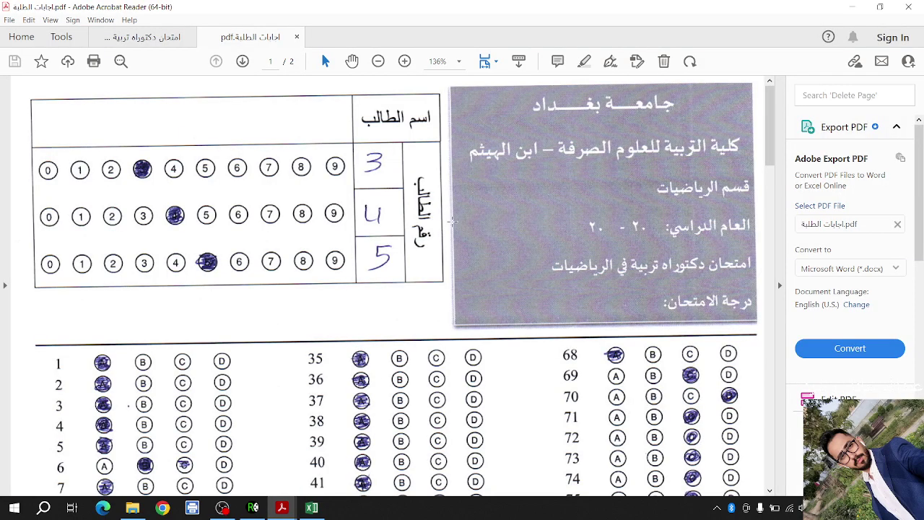
scroll(451, 222, "down", 6)
key("ctrl+0")
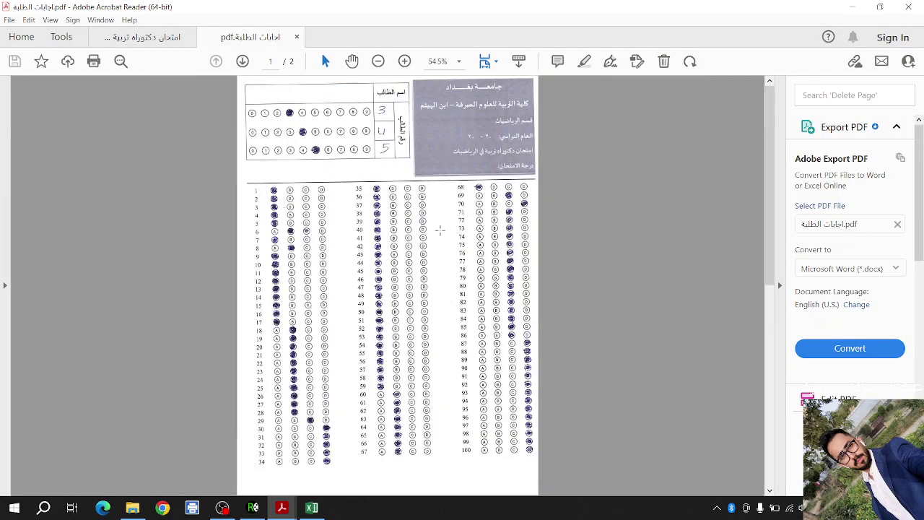
scroll(346, 158, "down", 5)
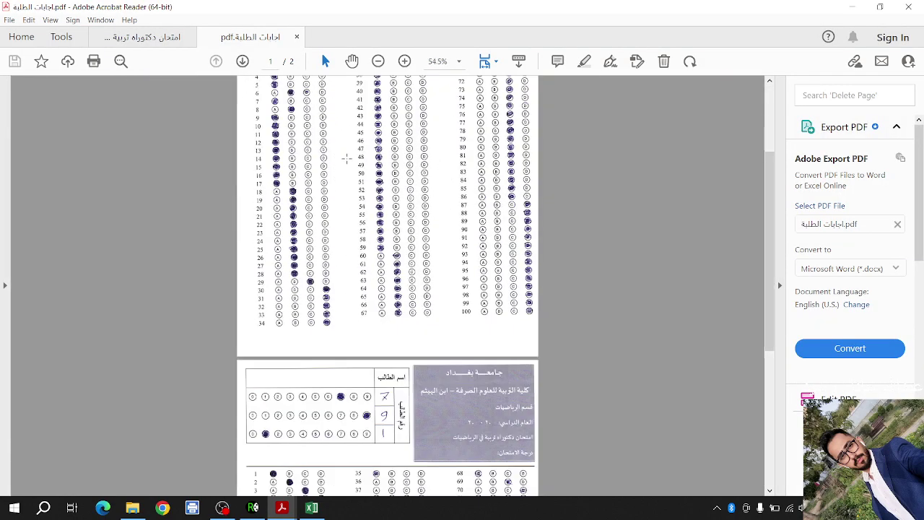
scroll(347, 158, "down", 5)
scroll(433, 157, "up", 5)
scroll(492, 158, "down", 5)
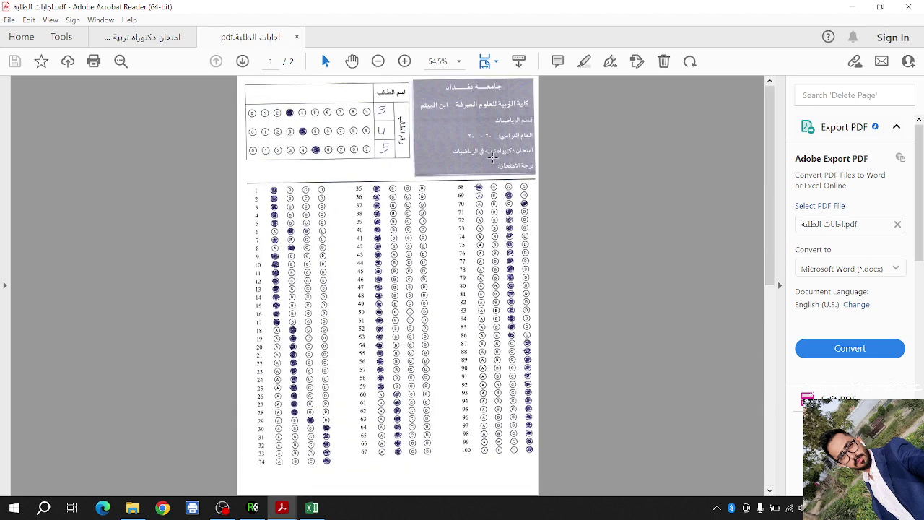
scroll(382, 135, "down", 2)
scroll(383, 134, "up", 2)
scroll(387, 152, "down", 4)
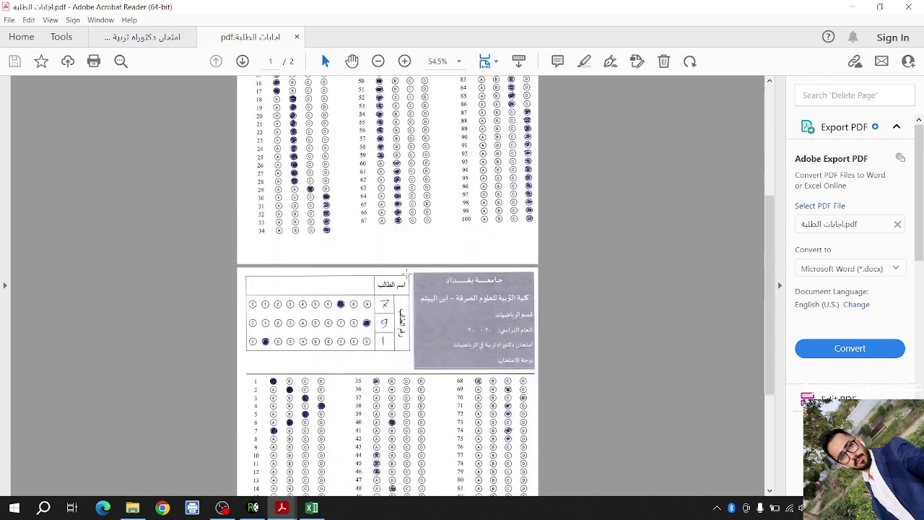
scroll(406, 273, "down", 2)
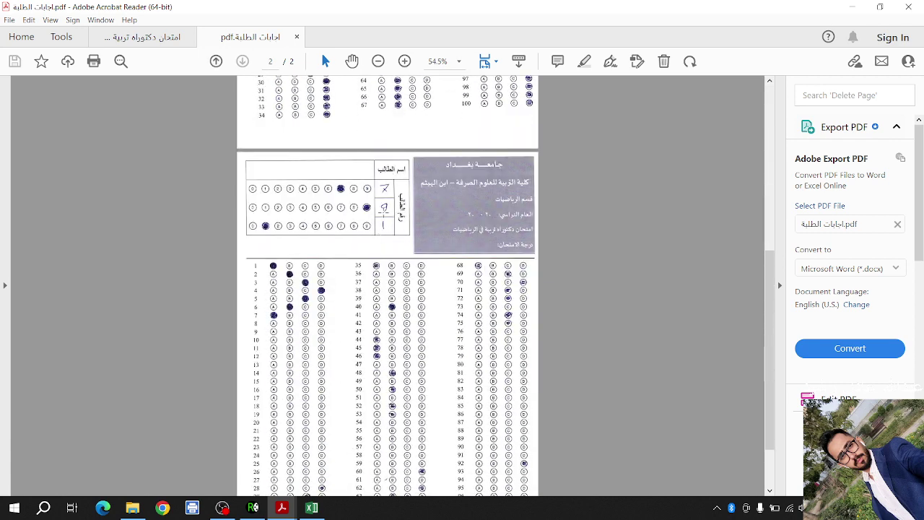
scroll(386, 198, "up", 6)
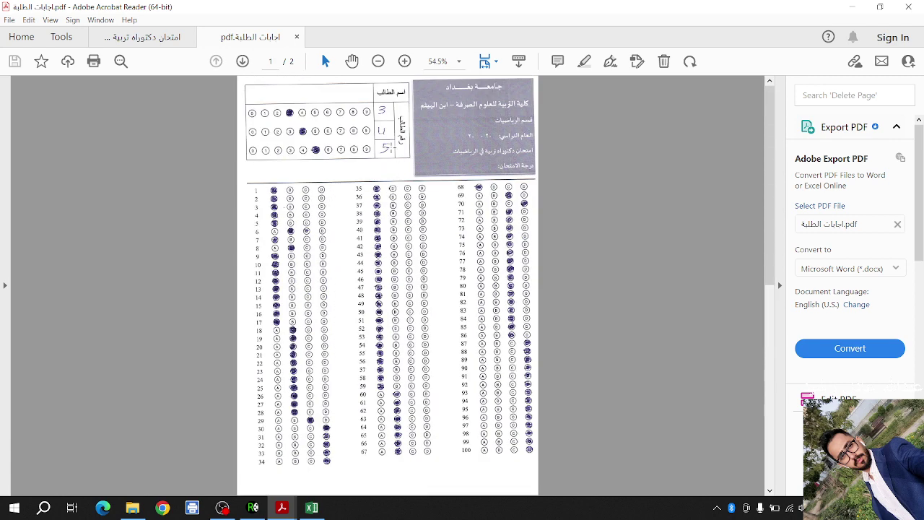
scroll(387, 286, "down", 5)
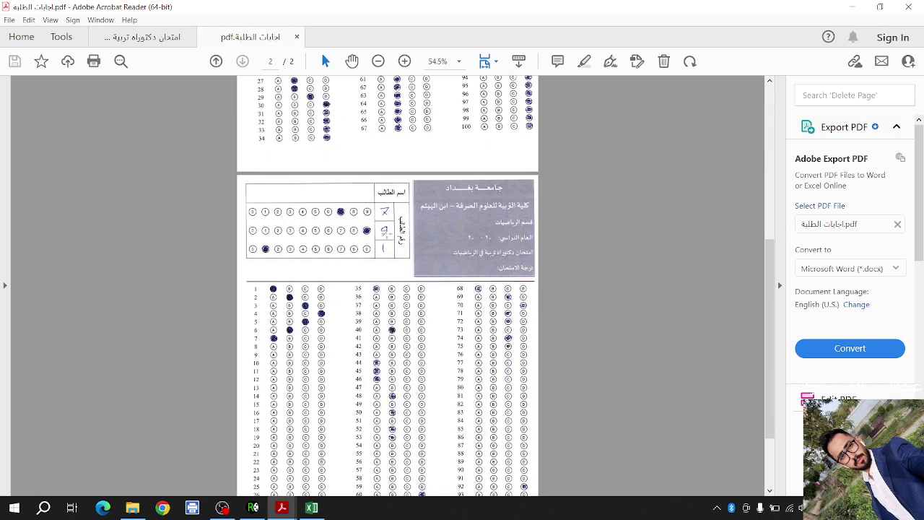
scroll(387, 286, "down", 2)
scroll(385, 287, "up", 3)
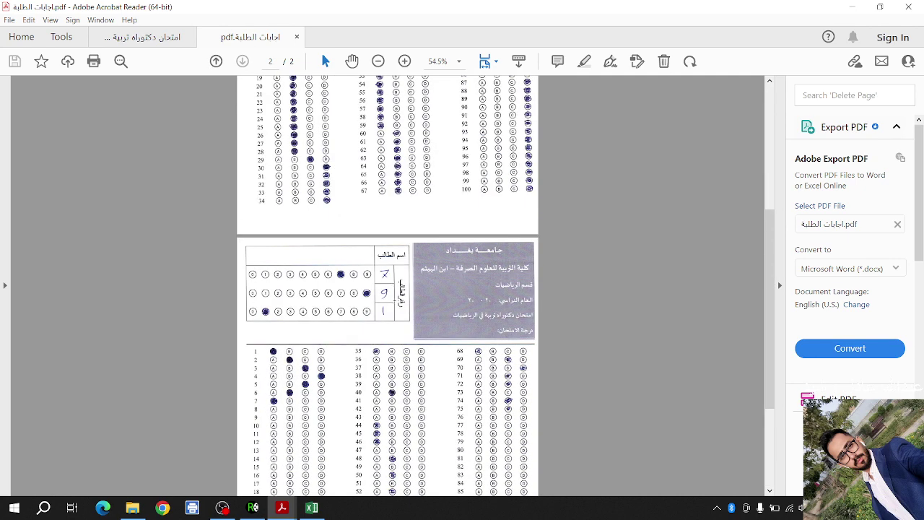
scroll(401, 293, "up", 3)
- View the blank exam form PDF for comparison and return to the scanned student answer sheets
left_click(176, 37)
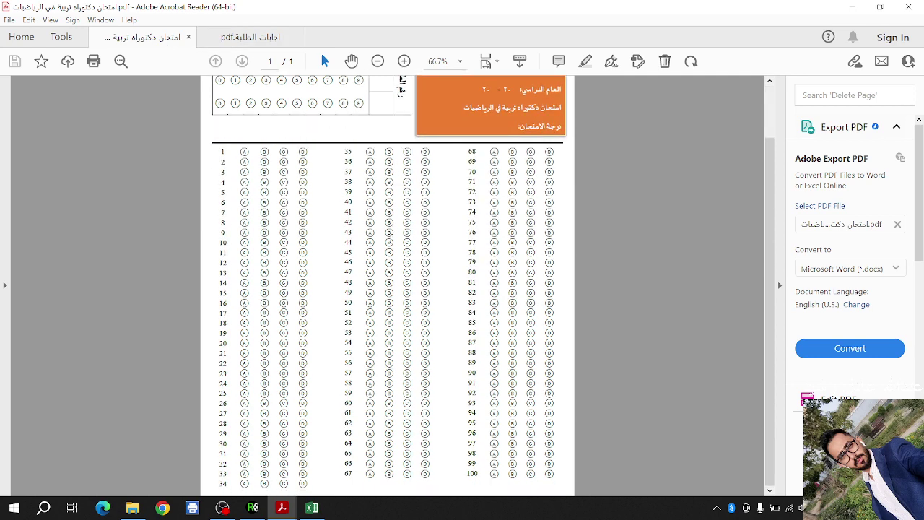
mouse_move(282, 507)
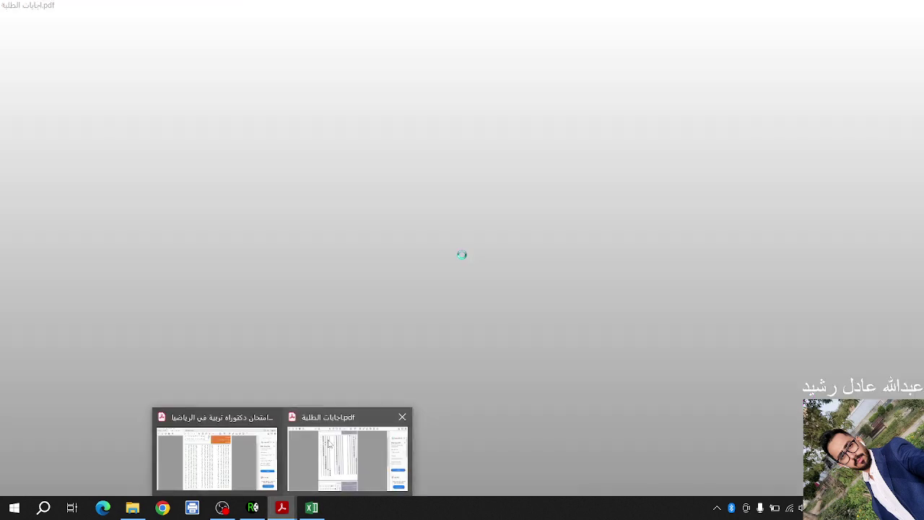
left_click(328, 444)
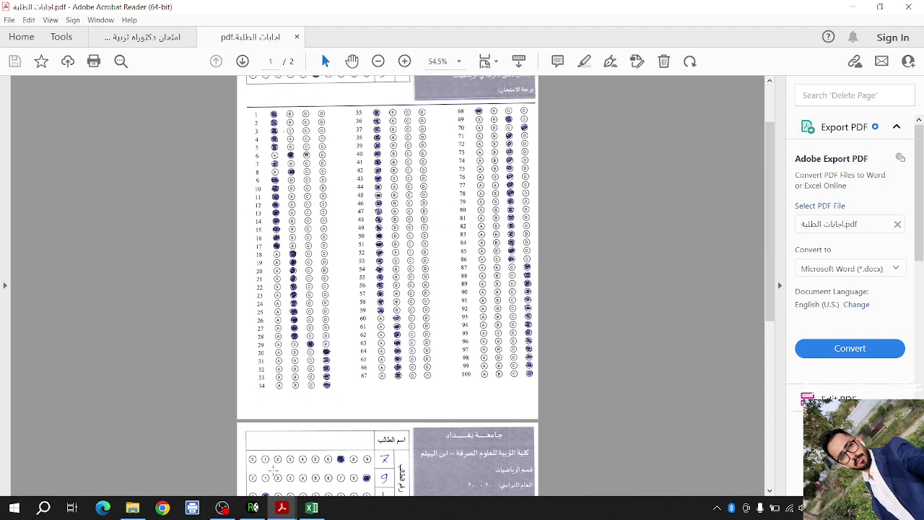
- Open key.pdf from the Answer-16-5-2023 folder and examine its 000 student number and the marked correct answers for questions 1 to 100
left_click(132, 507)
left_click(147, 146)
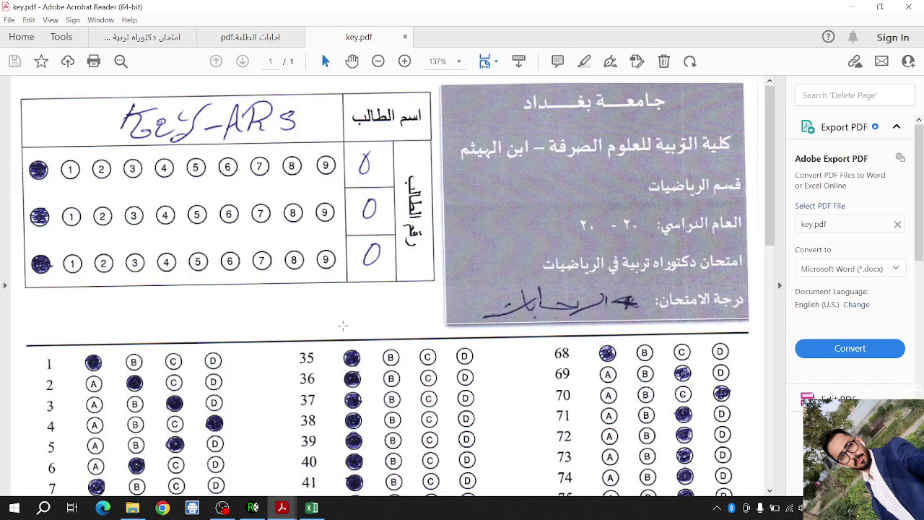
scroll(390, 241, "down", 3)
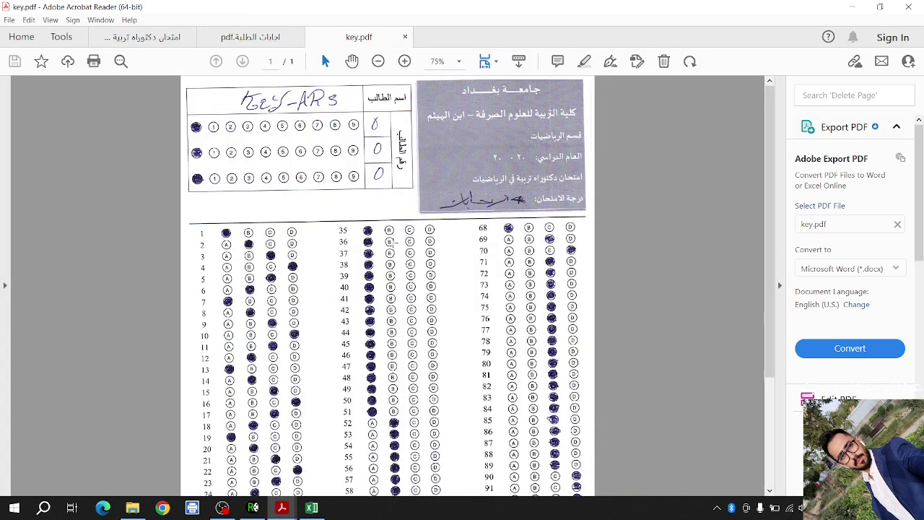
scroll(504, 256, "down", 3)
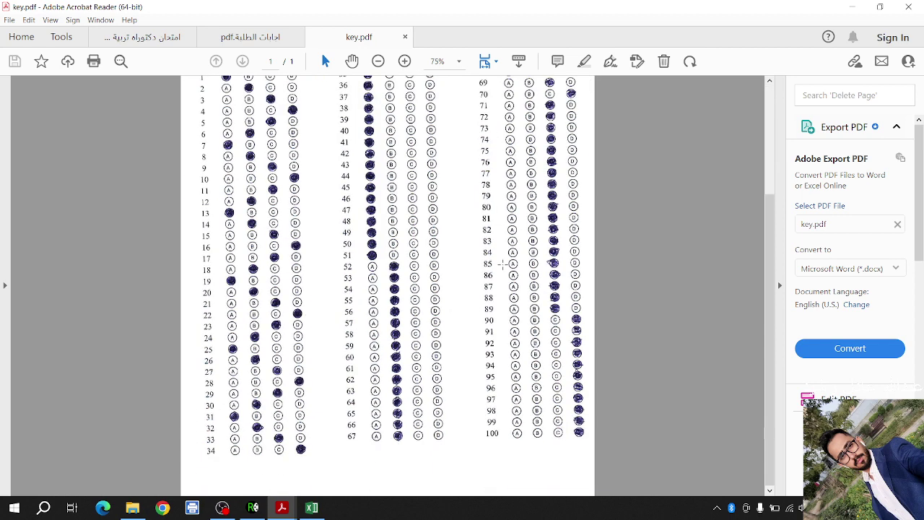
scroll(503, 264, "up", 3)
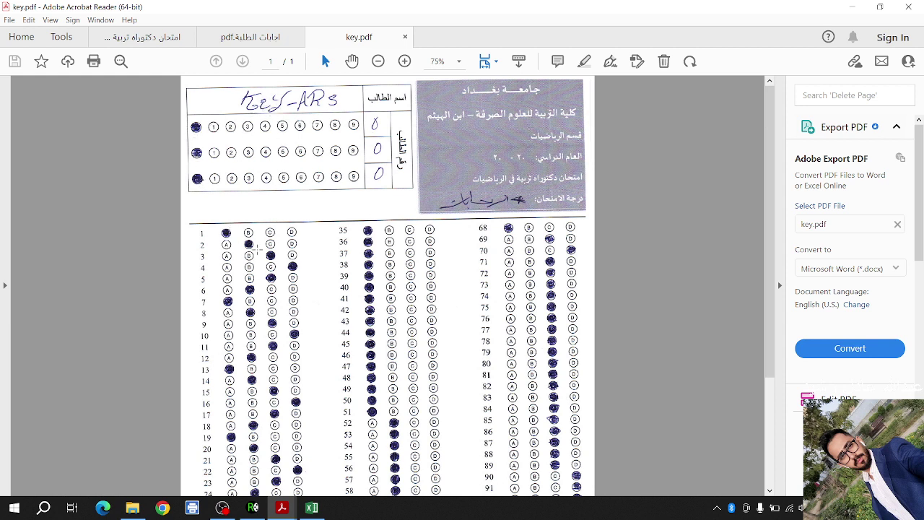
scroll(234, 230, "down", 4)
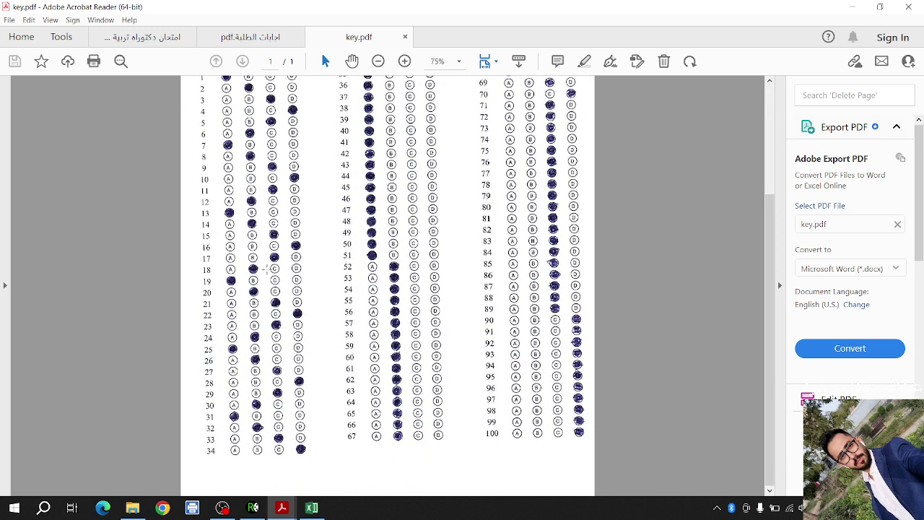
scroll(259, 155, "up", 3)
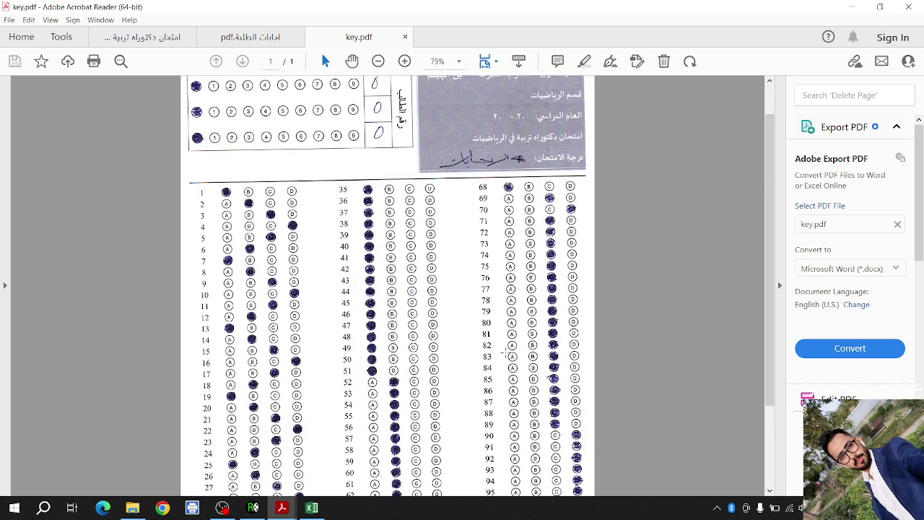
scroll(498, 326, "up", 1)
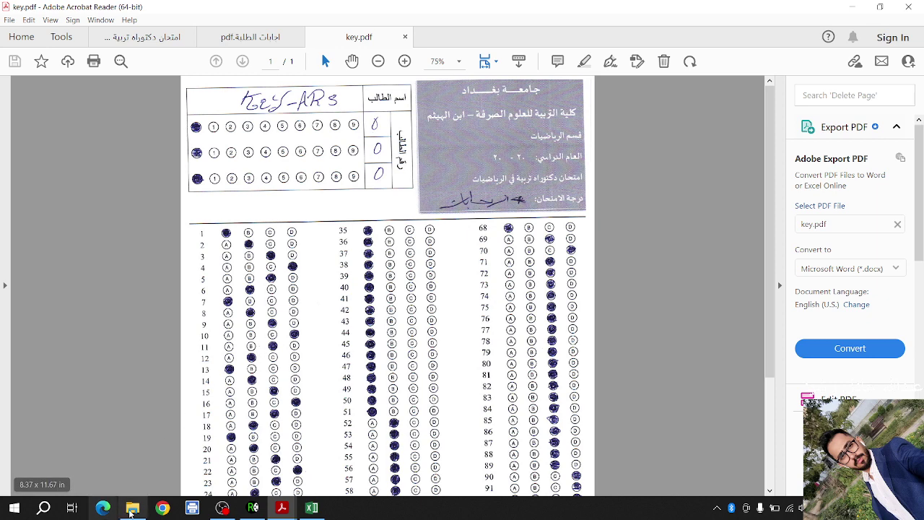
- Locate the key and اجابات الطلبة files in the Answer-16-5-2023 folder and review the answer key sheet again
left_click(132, 507)
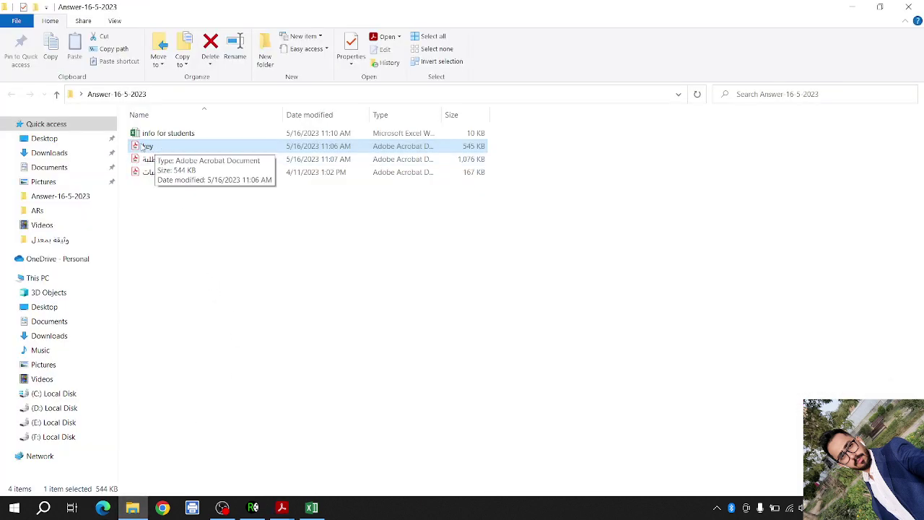
left_click(166, 162)
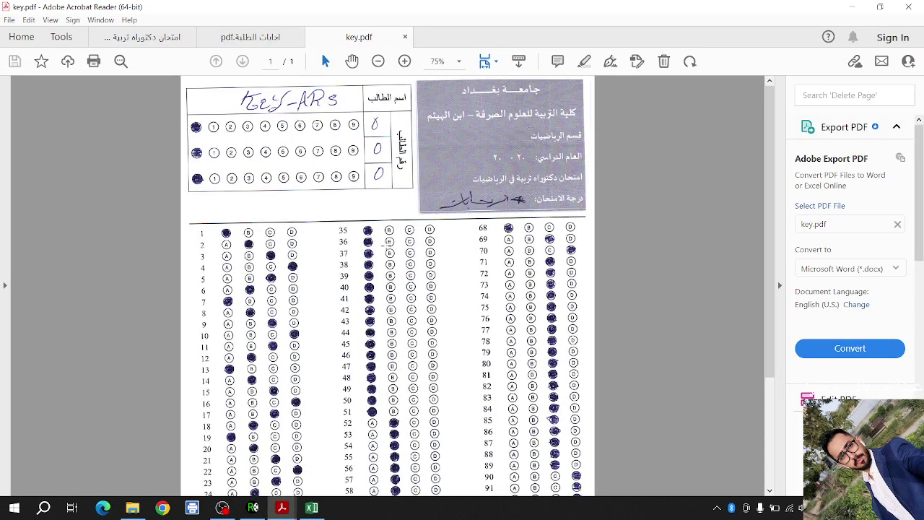
scroll(387, 249, "down", 5)
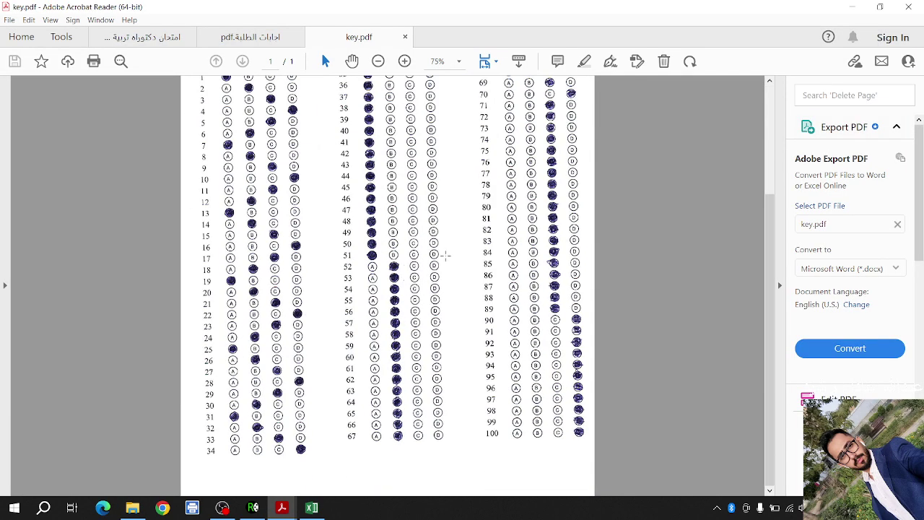
scroll(461, 254, "up", 5)
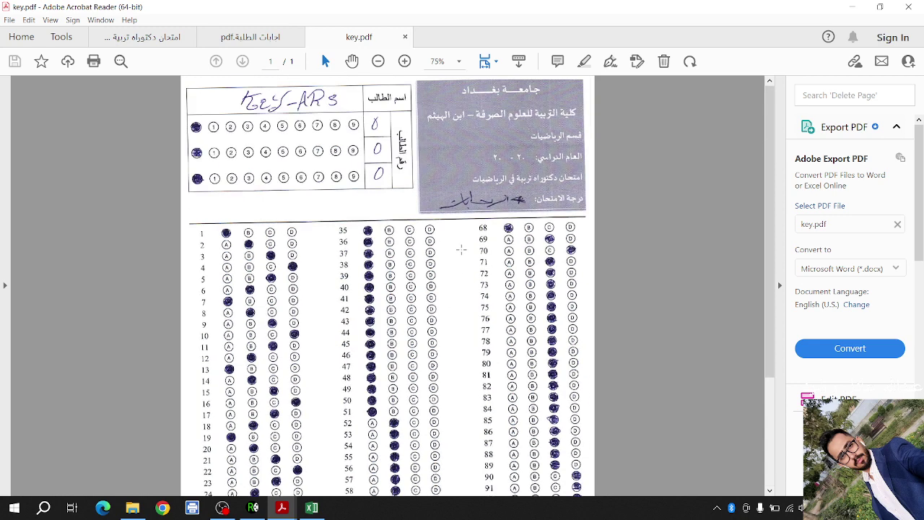
- Examine the student numbers and marked answers on both scanned sheets in اجابات الطلبة.pdf again, including double-marked and unanswered questions
left_click(250, 37)
scroll(481, 153, "down", 10)
scroll(482, 153, "up", 6)
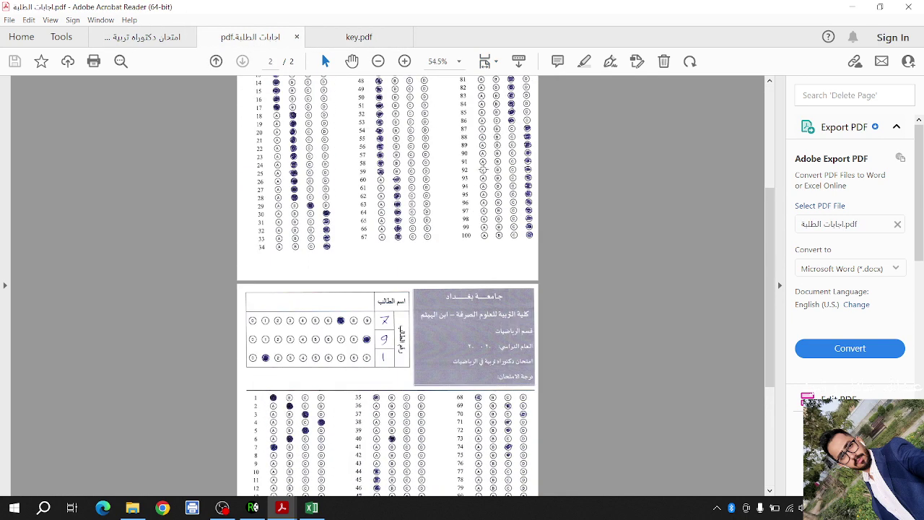
scroll(481, 153, "down", 6)
scroll(506, 210, "up", 1)
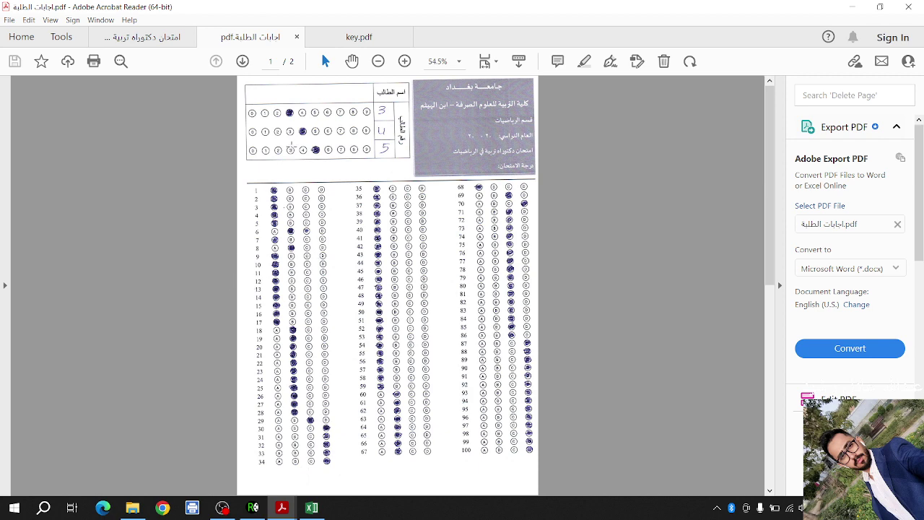
scroll(470, 160, "down", 6)
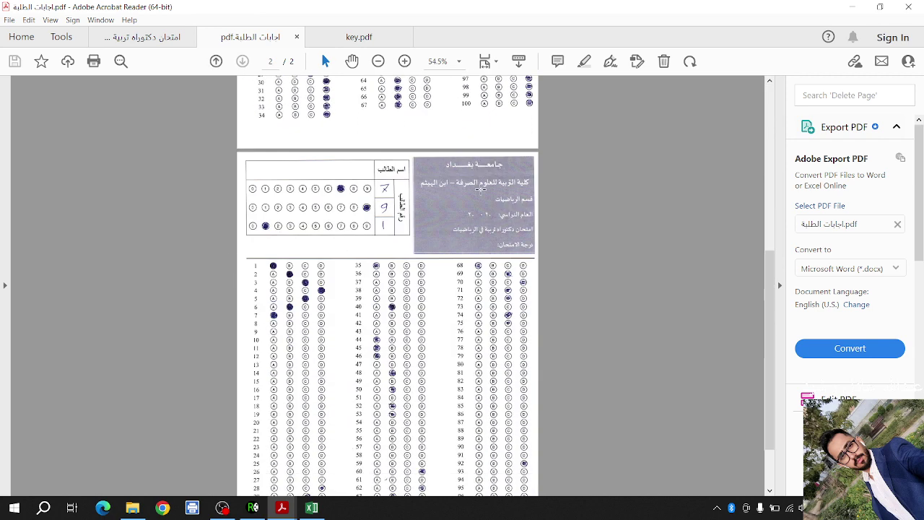
scroll(497, 173, "down", 2)
scroll(505, 200, "up", 4)
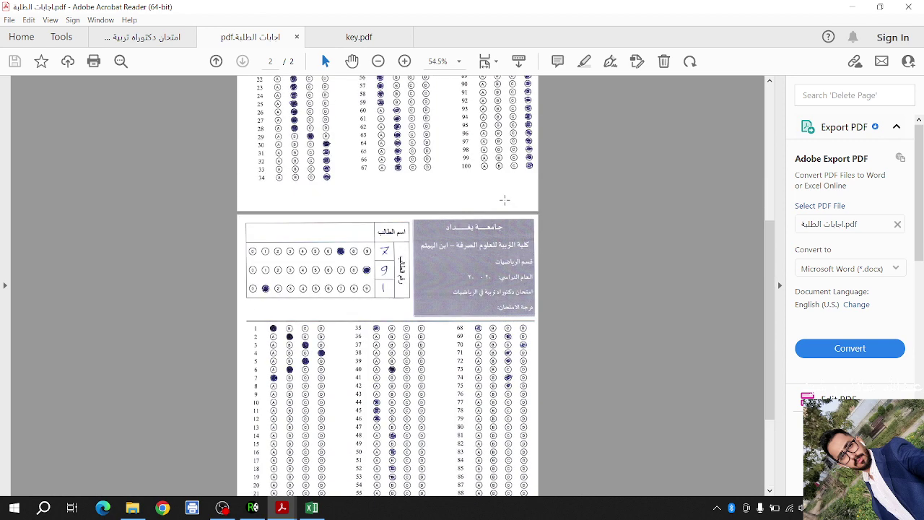
scroll(509, 199, "up", 6)
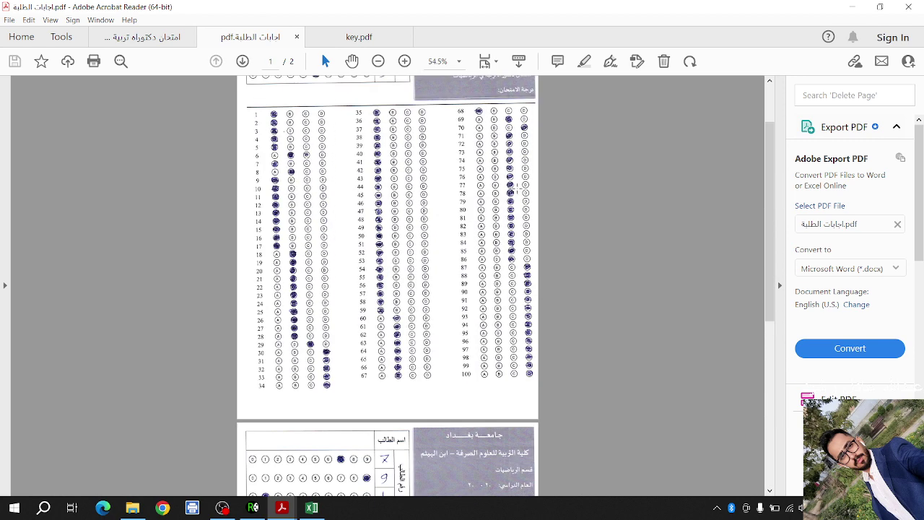
scroll(509, 193, "down", 10)
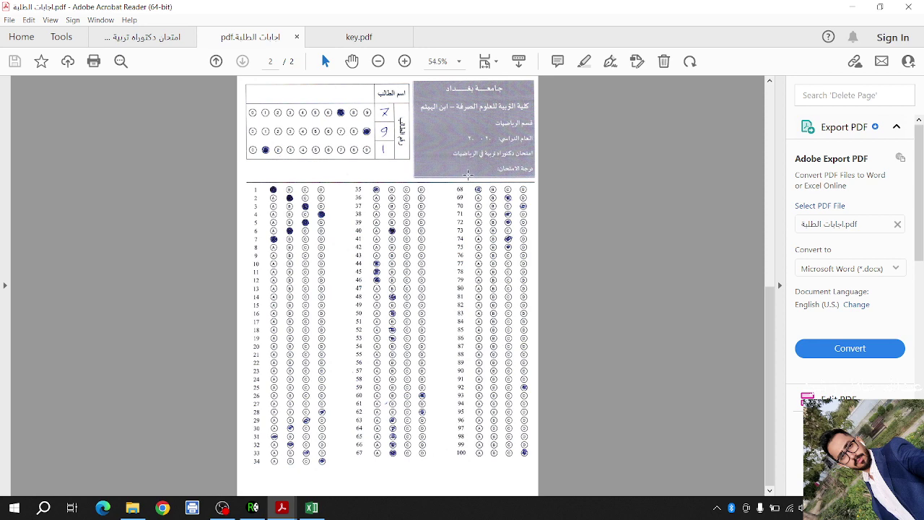
scroll(485, 195, "up", 3)
scroll(497, 190, "up", 4)
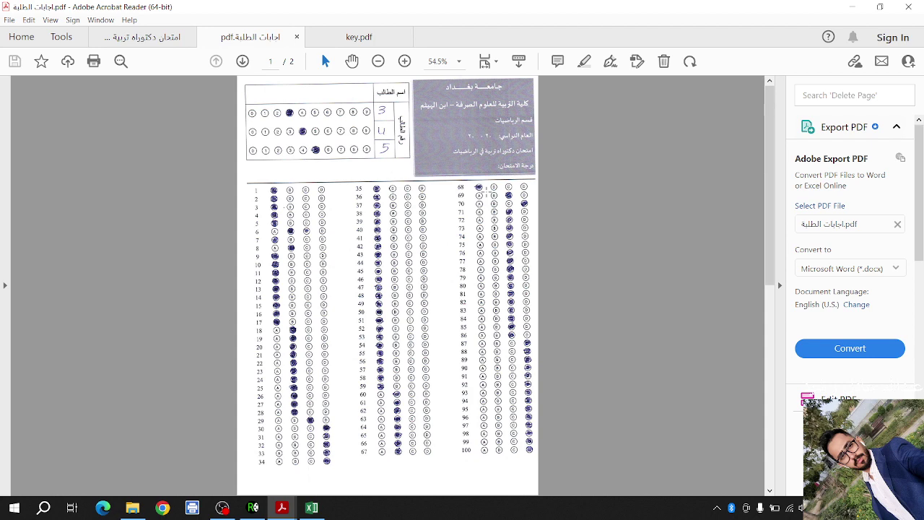
- Return to Remark Office OMR Data Center and open the form template on the Desktop whose file name ends in -test
left_click(842, 6)
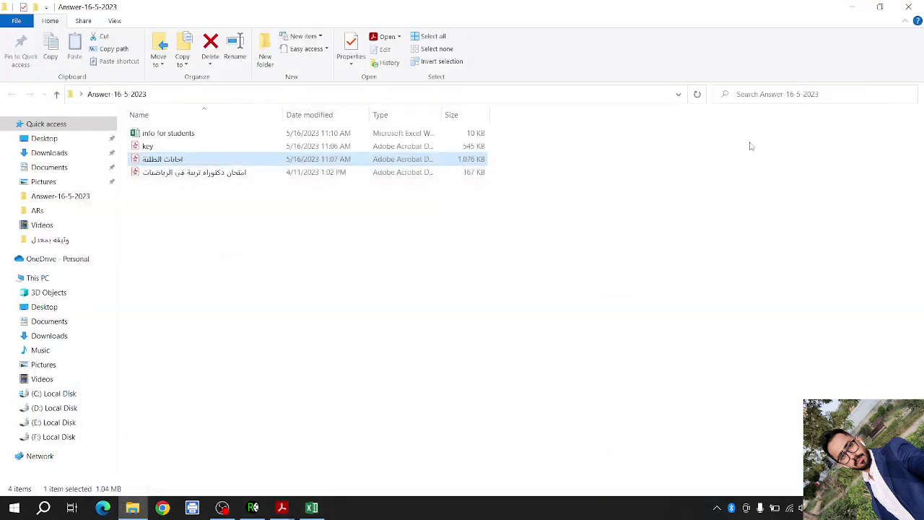
left_click(845, 6)
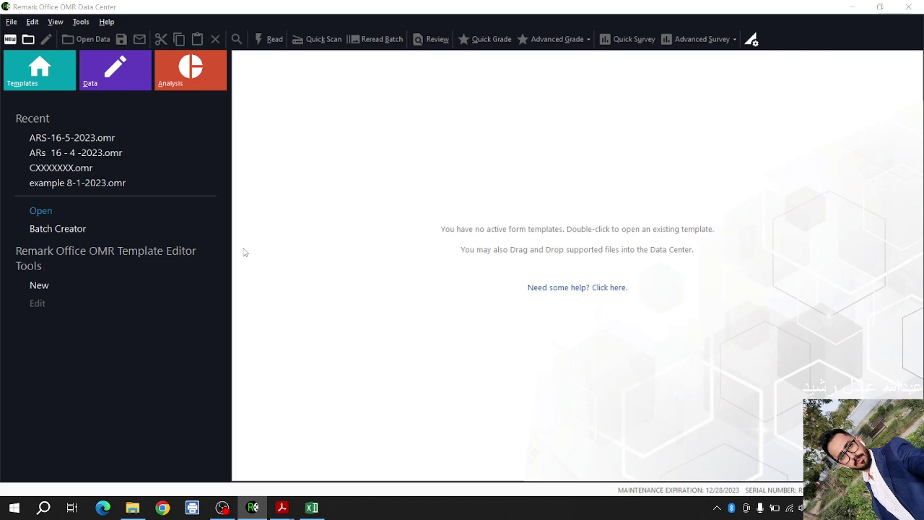
left_click(41, 214)
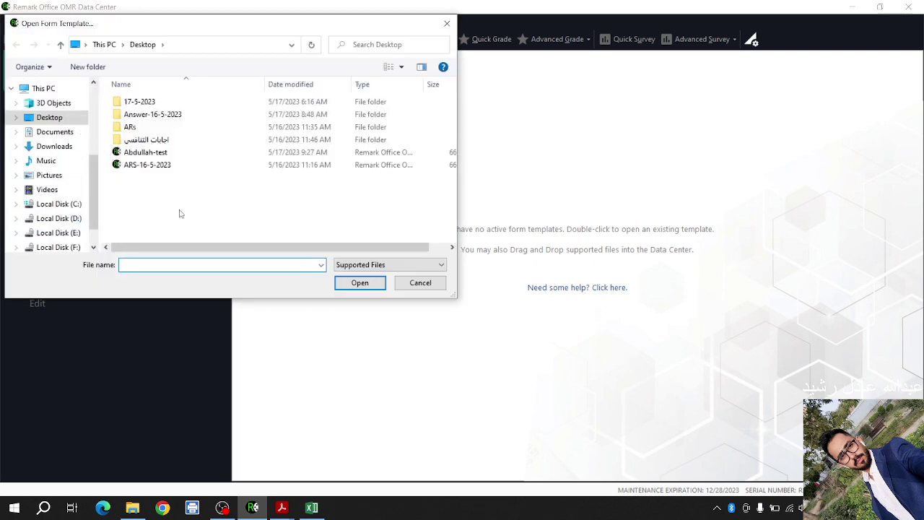
left_click_drag(249, 26, 395, 76)
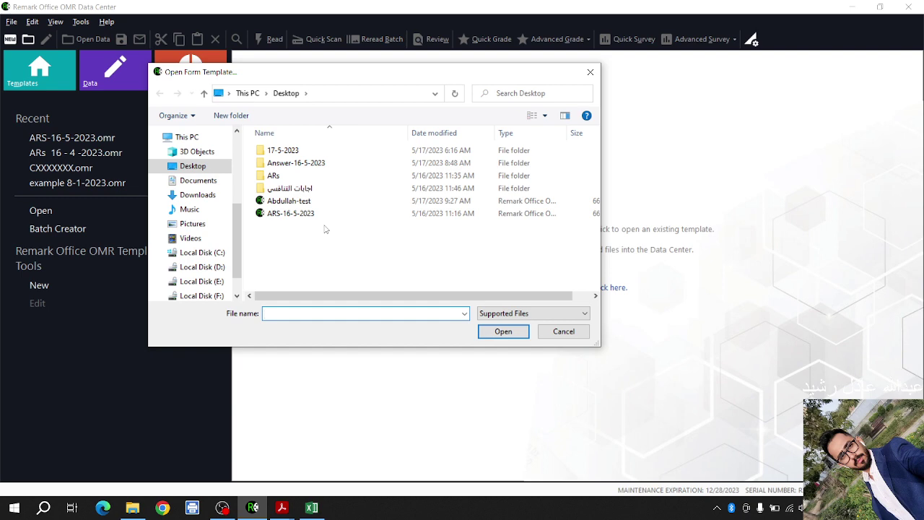
left_click(324, 202)
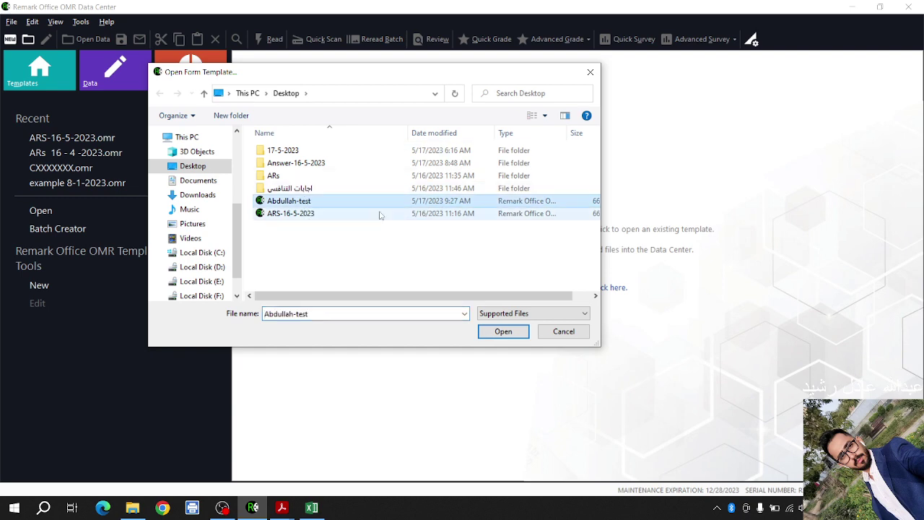
left_click(519, 334)
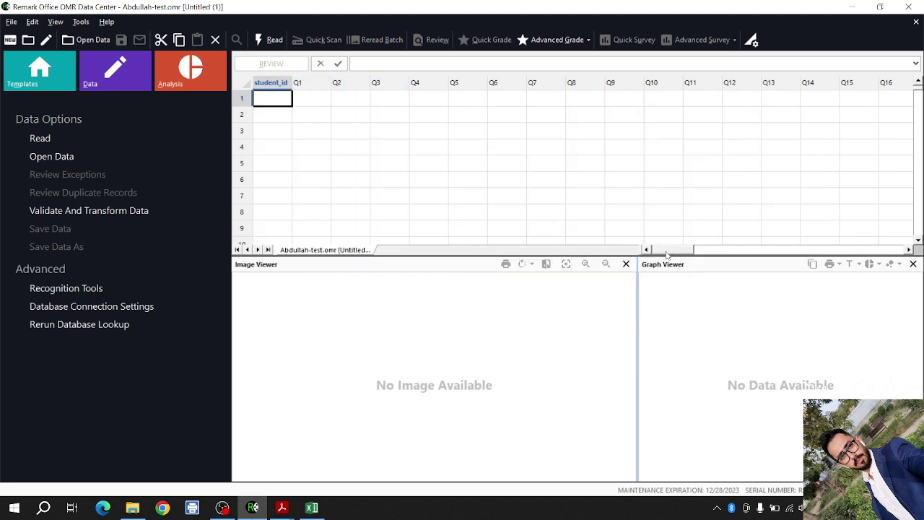
- Look through the empty data grid's columns from student_id to the last question
left_click_drag(667, 255, 904, 251)
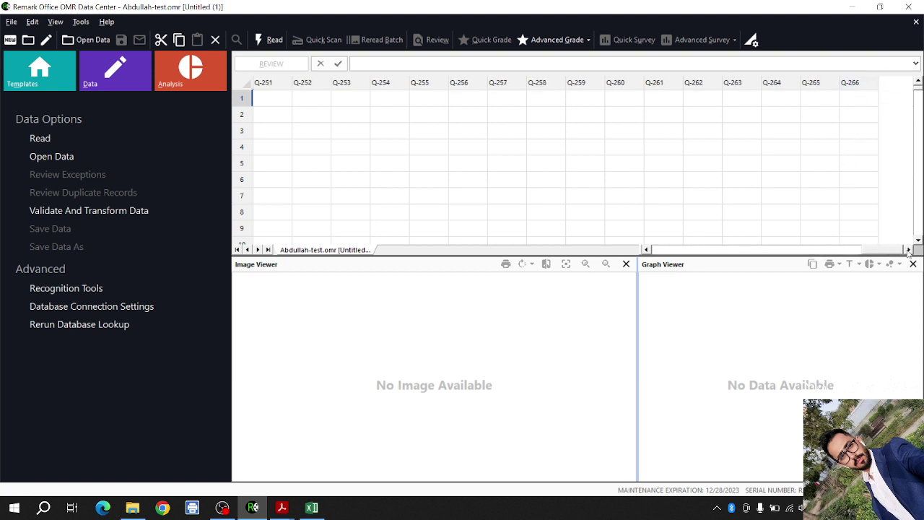
left_click_drag(899, 250, 626, 247)
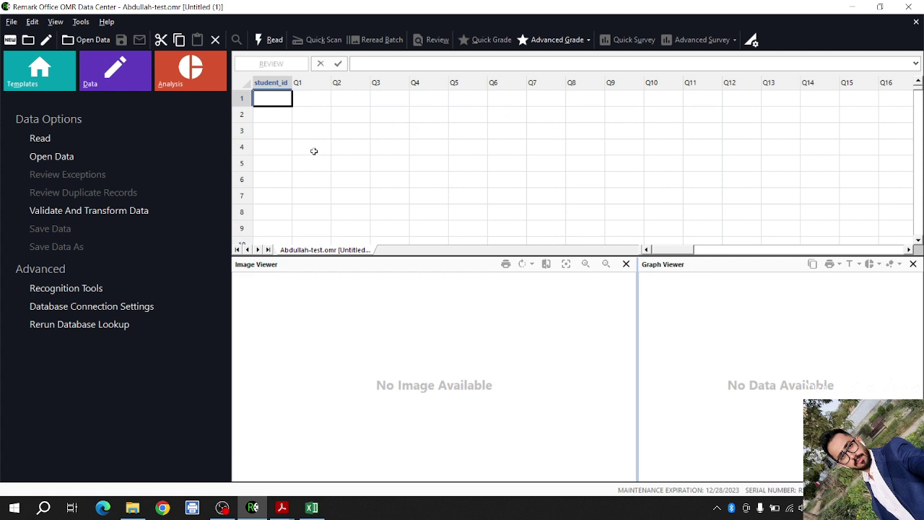
left_click(307, 119)
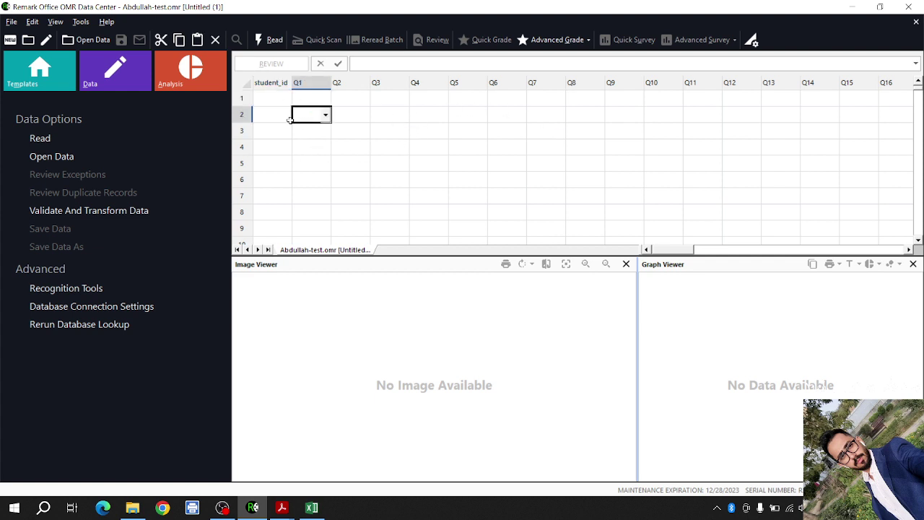
- Start reading form data with the Read Images method and proceed to the image file selection
left_click(39, 139)
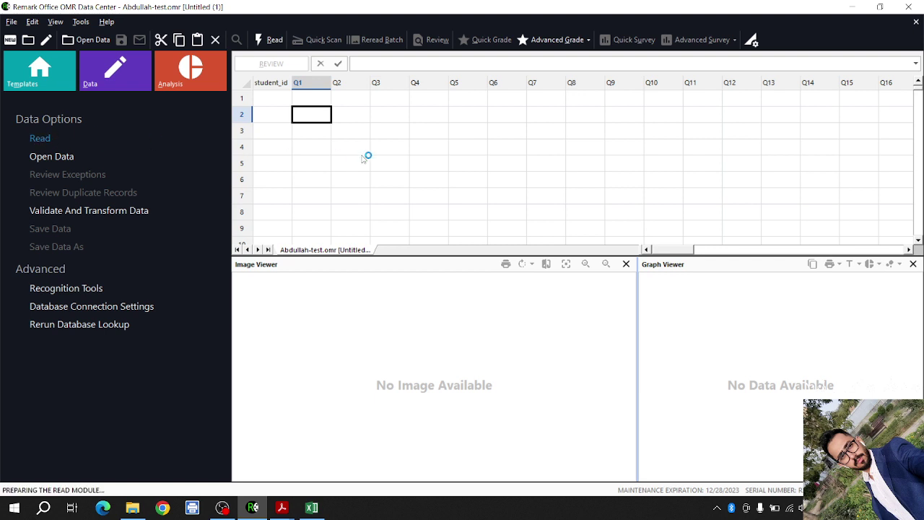
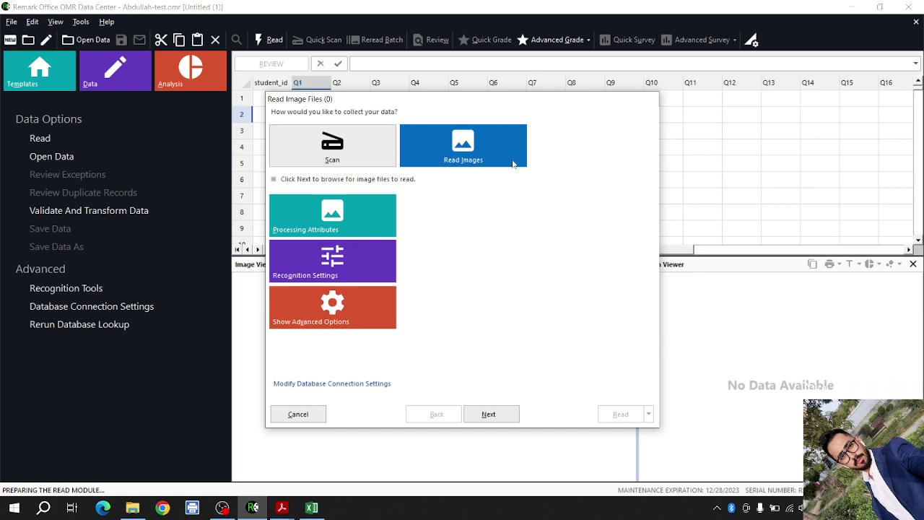
left_click(132, 507)
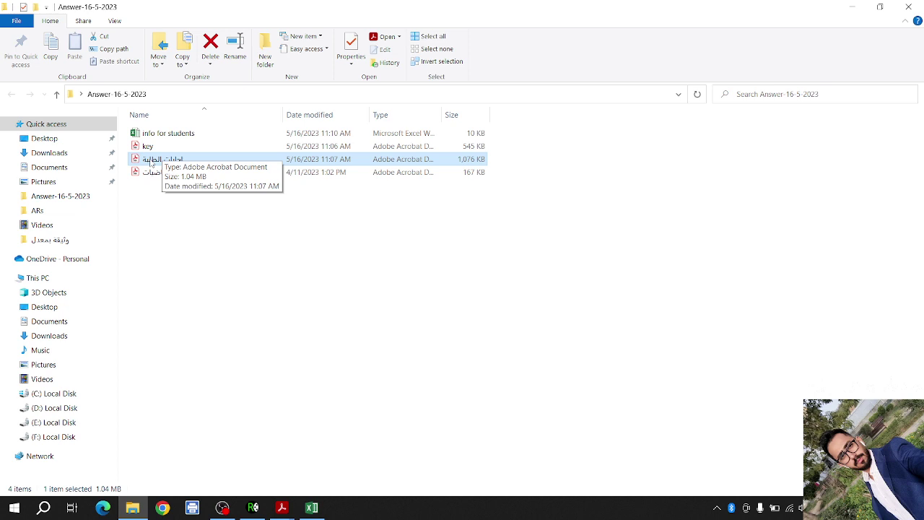
left_click(253, 507)
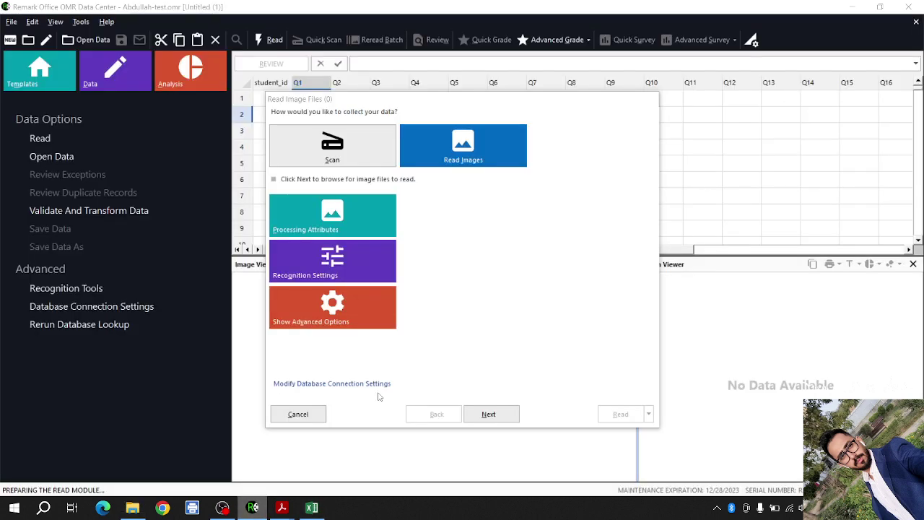
left_click(462, 151)
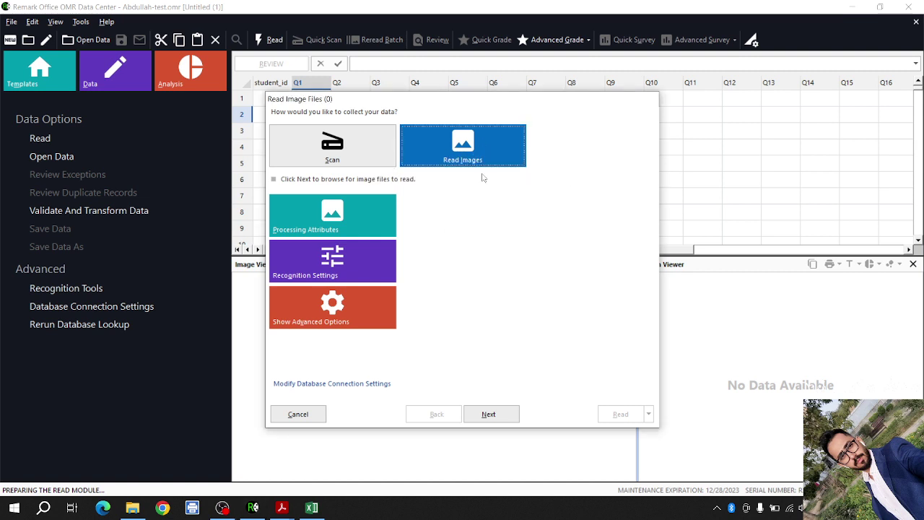
left_click(495, 415)
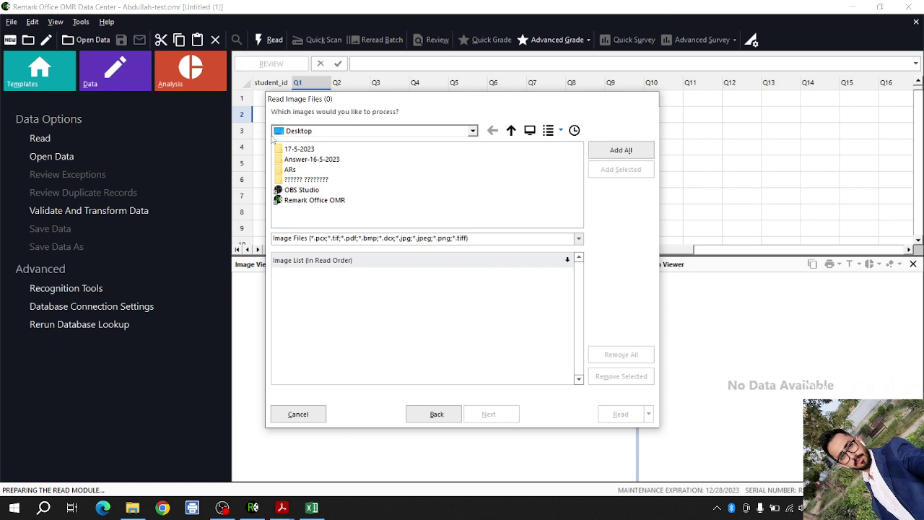
- Add the key PDF from the Answer-16-5-2023 folder on the Desktop to the list of images to read
left_click(473, 131)
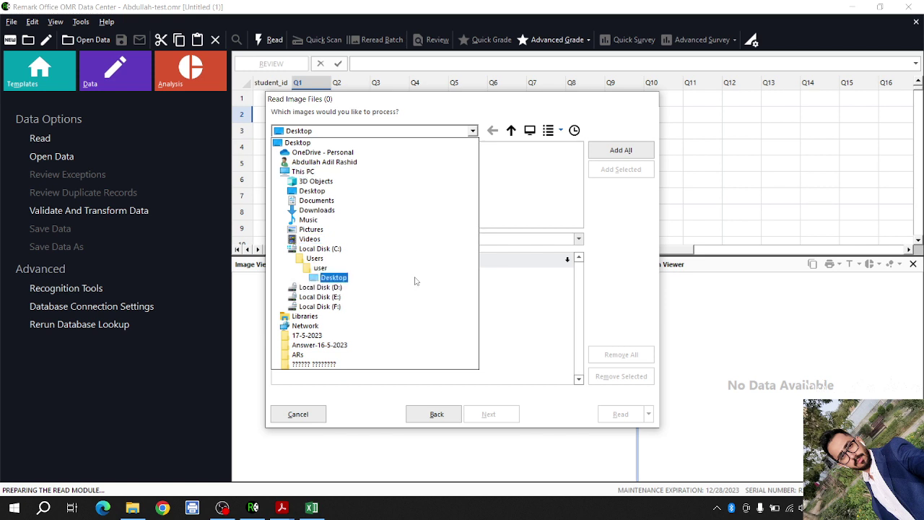
left_click(336, 277)
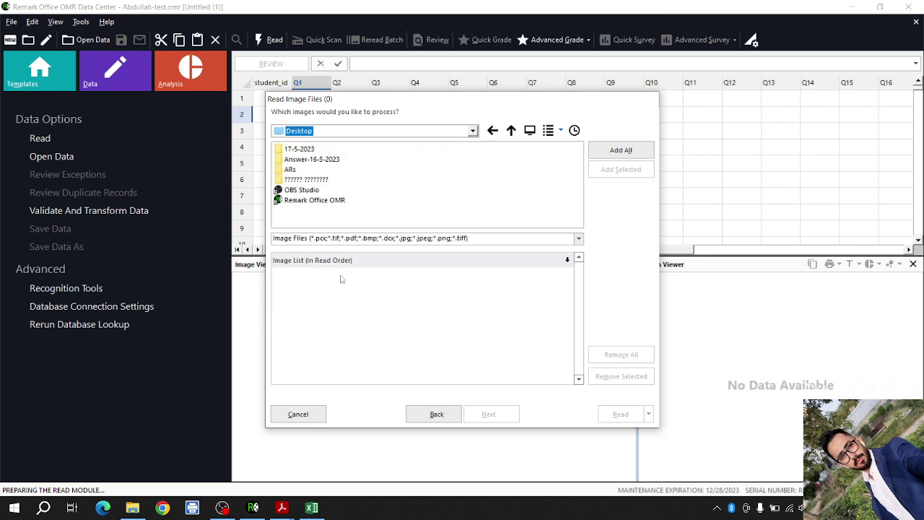
double_click(315, 160)
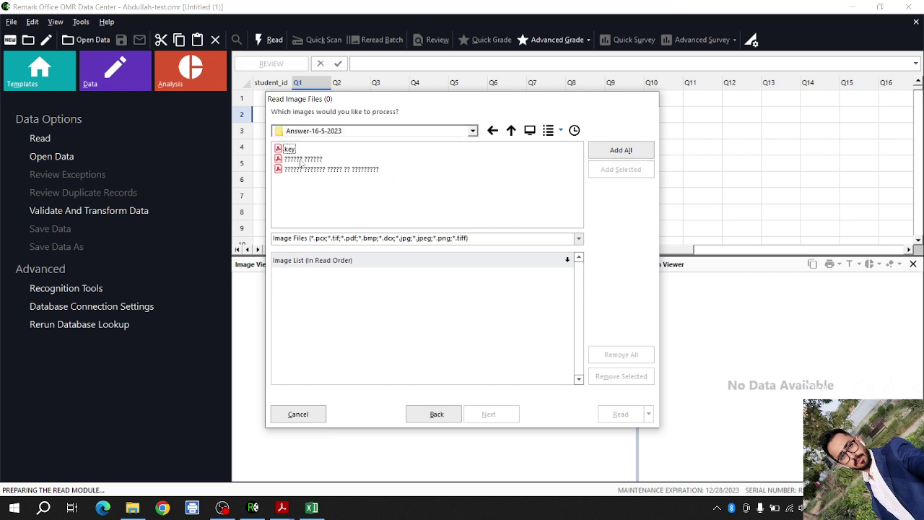
left_click(304, 159)
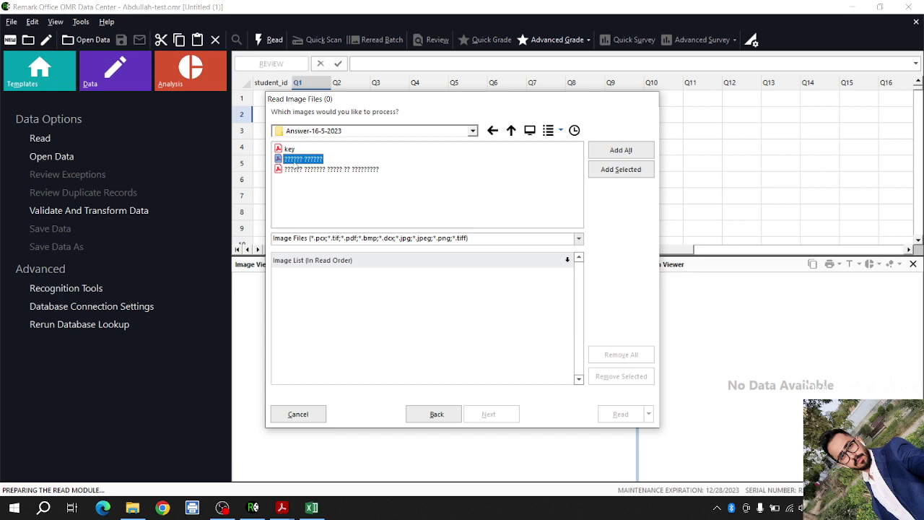
left_click(287, 150)
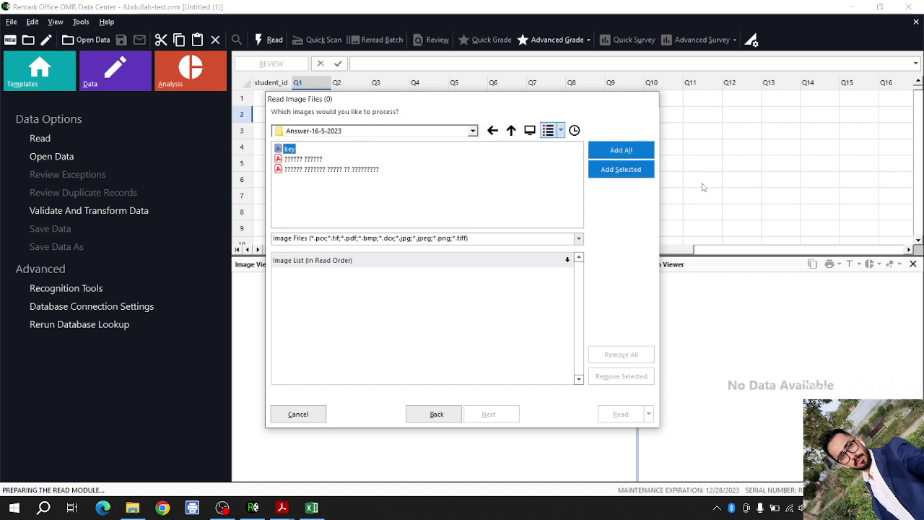
left_click(614, 170)
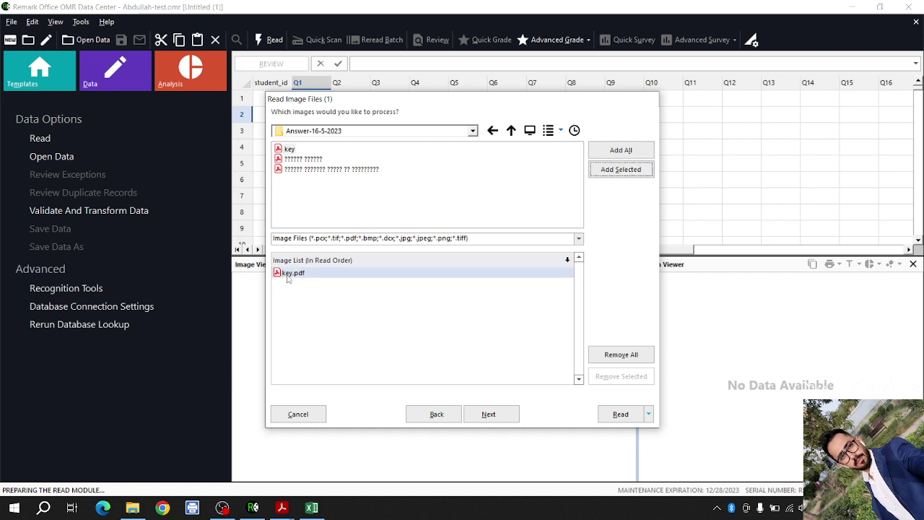
- Try to rename the اجابات الطلبة PDF as ans in File Explorer, and return to the image selection in Remark Office OMR
left_click(302, 162)
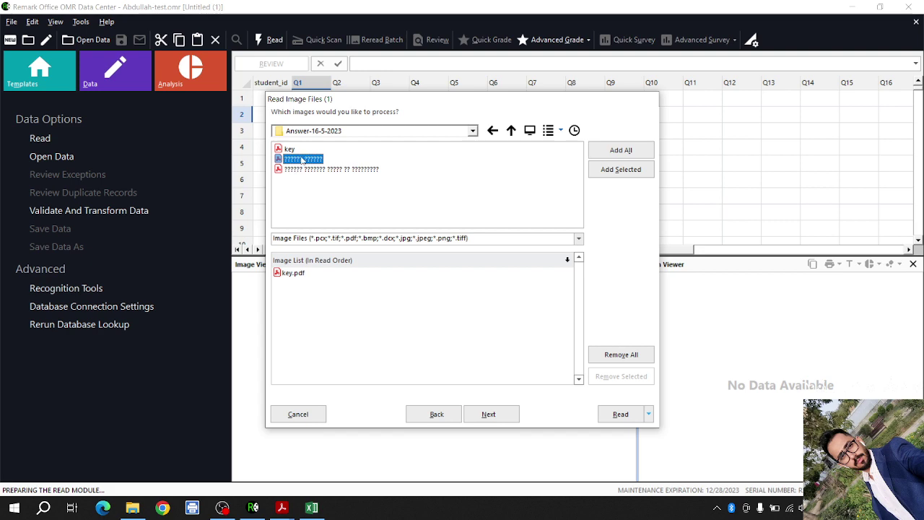
left_click(133, 508)
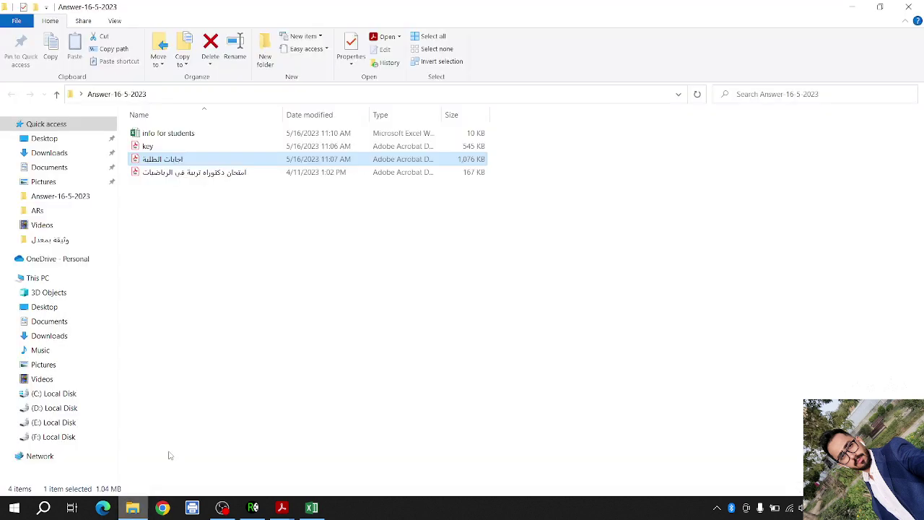
left_click(161, 161)
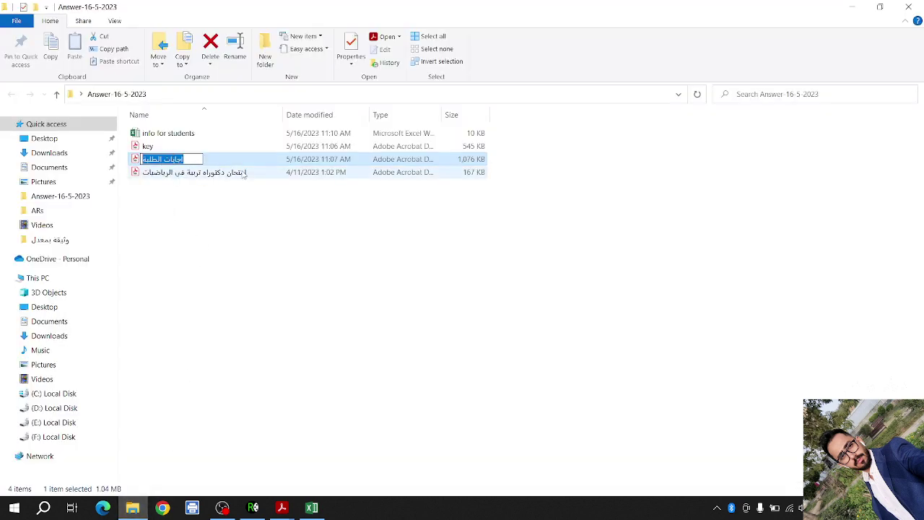
type("ans")
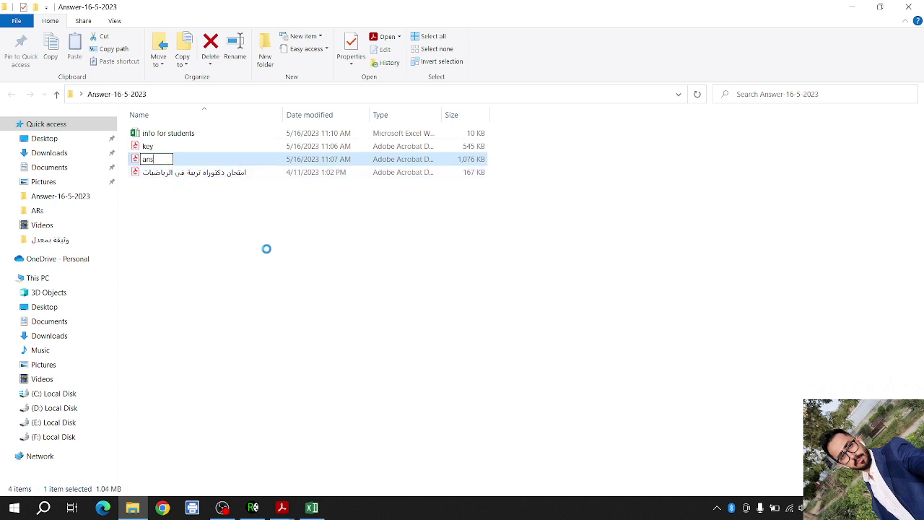
left_click(285, 509)
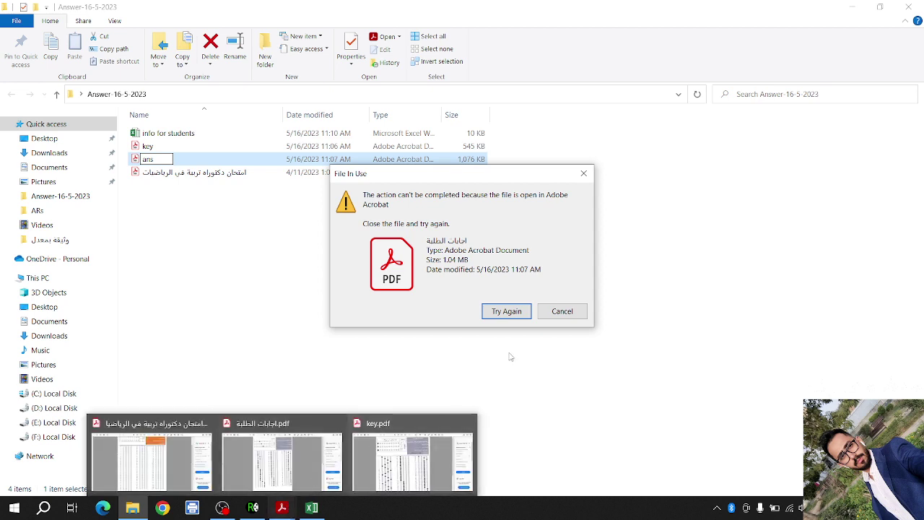
left_click(556, 311)
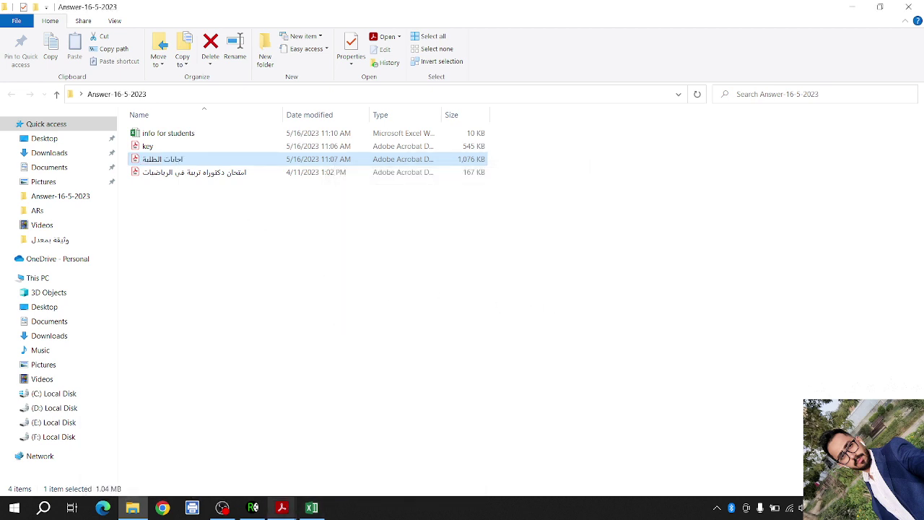
left_click(253, 507)
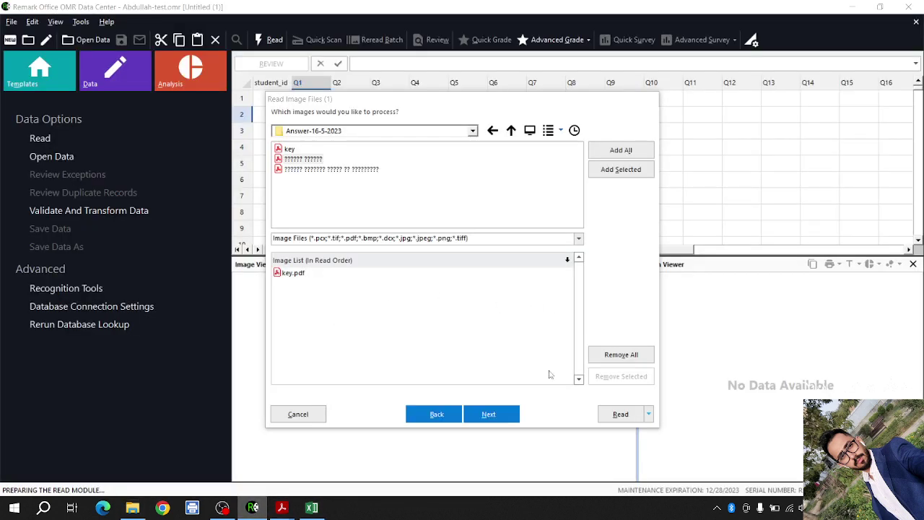
- Try to add the student answers PDF with the Arabic file name to the list of images to read
left_click(308, 159)
left_click(308, 159)
key("Escape")
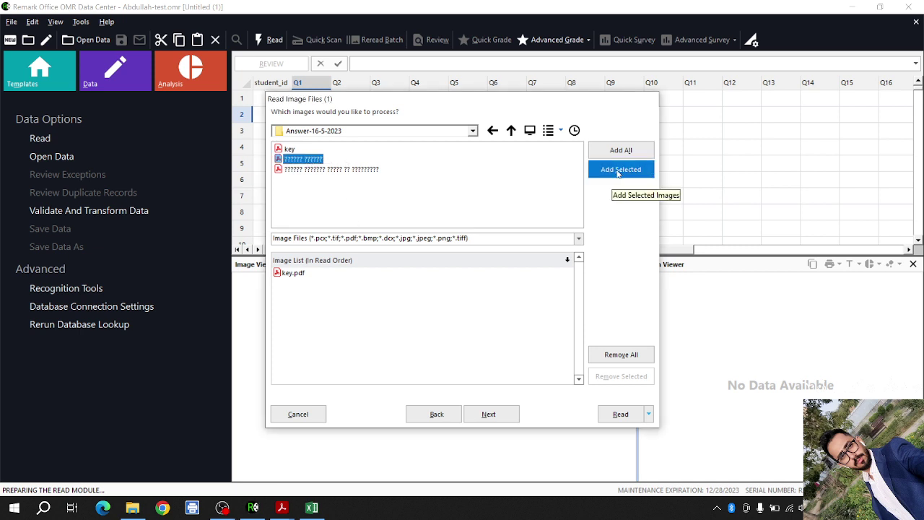
left_click(618, 173)
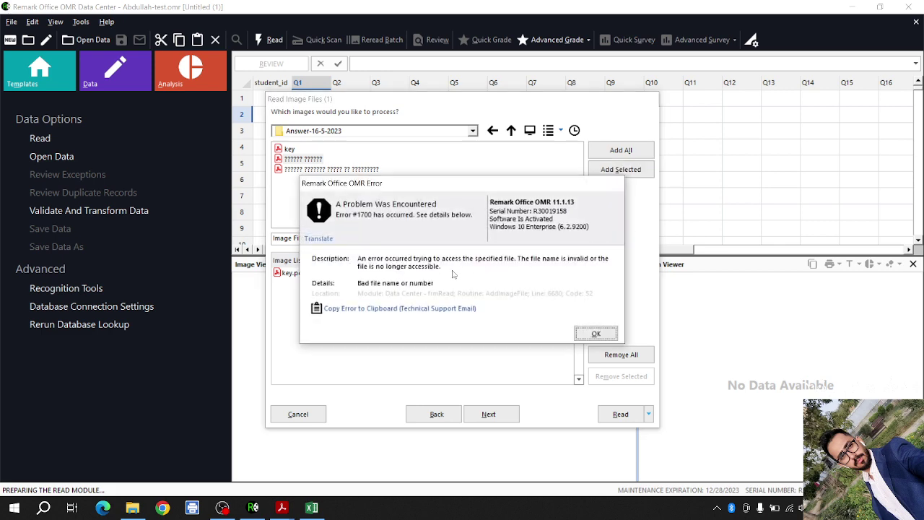
left_click(613, 334)
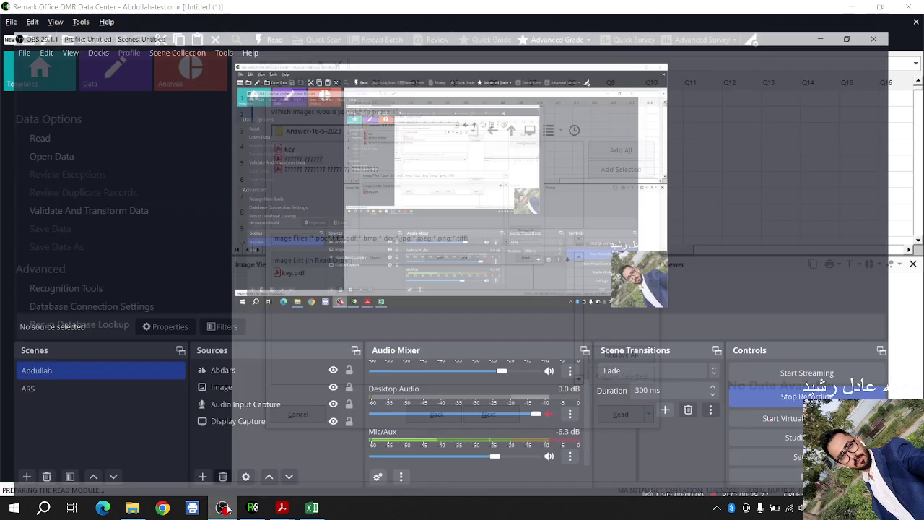
left_click(224, 507)
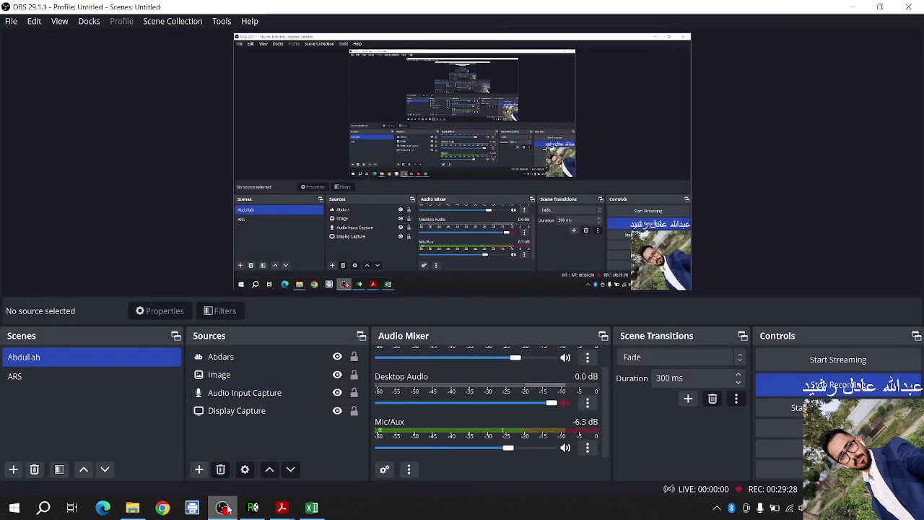
left_click(224, 508)
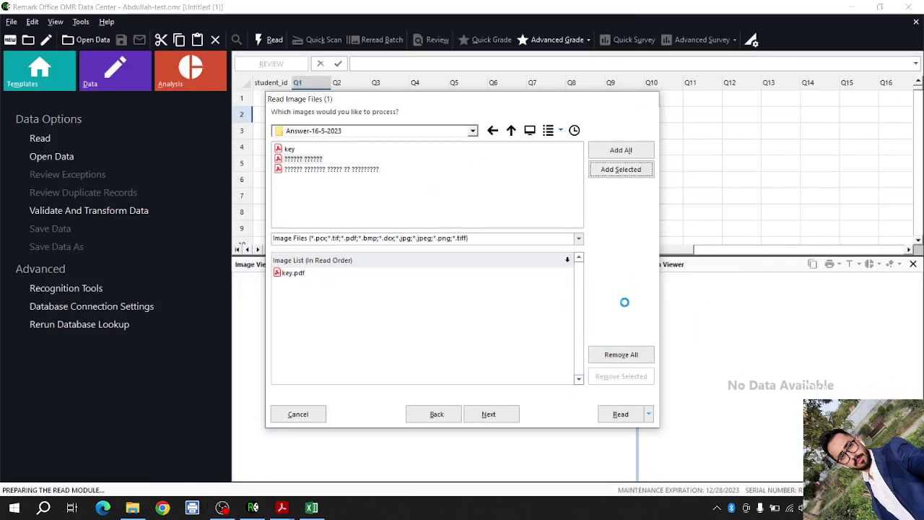
- Cancel the current image read setup and start a new form read
left_click(436, 413)
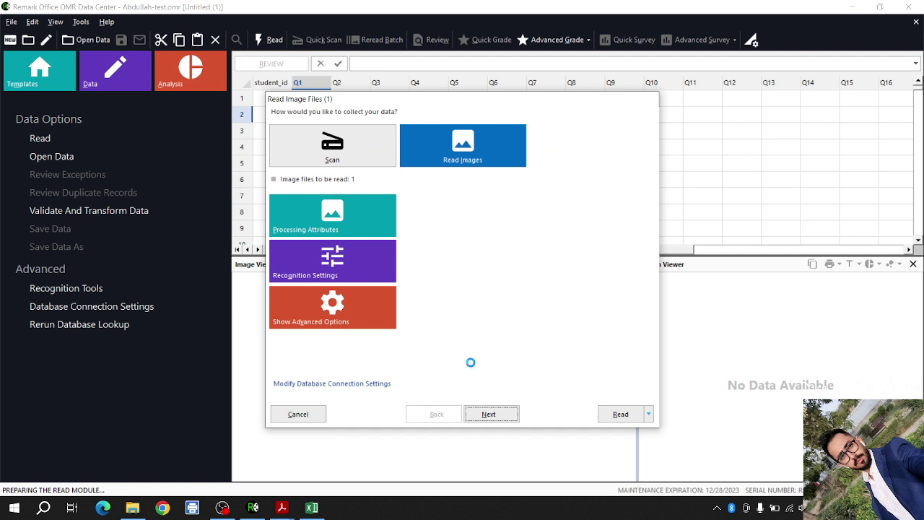
left_click(298, 415)
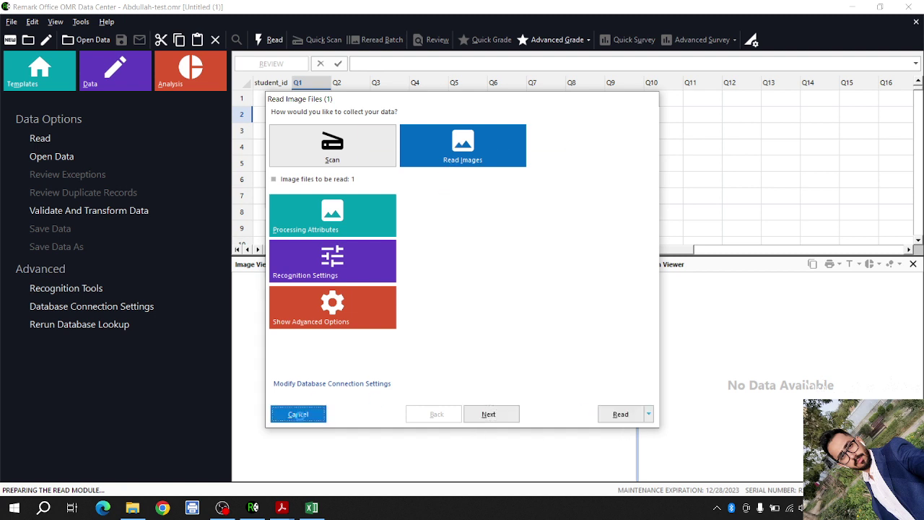
left_click(38, 138)
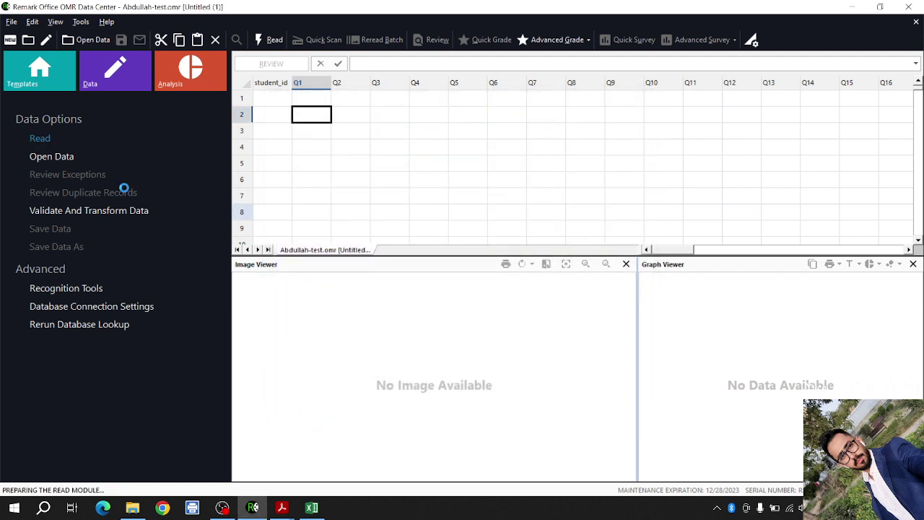
- Close the اجابات الطلبة PDF in Acrobat and rename the file as AnsStudent in File Explorer's Answer-16-5-2023 folder
left_click(132, 507)
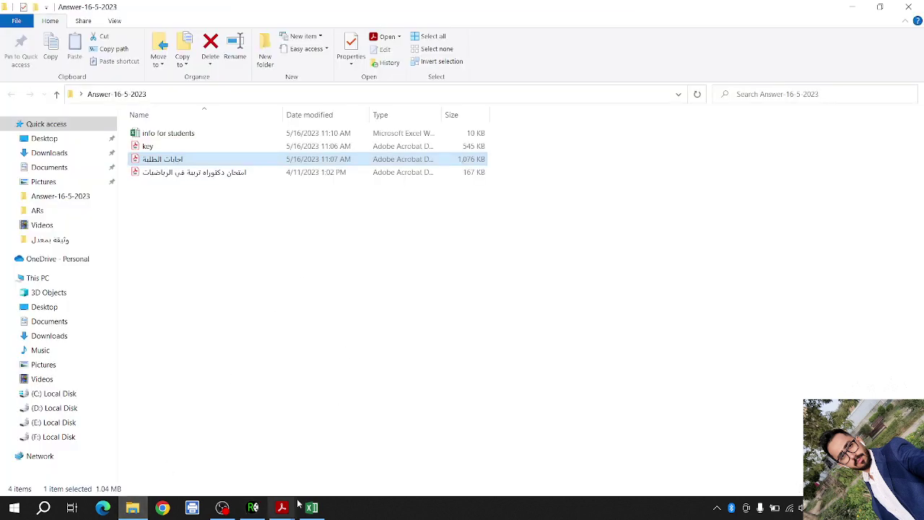
mouse_move(292, 505)
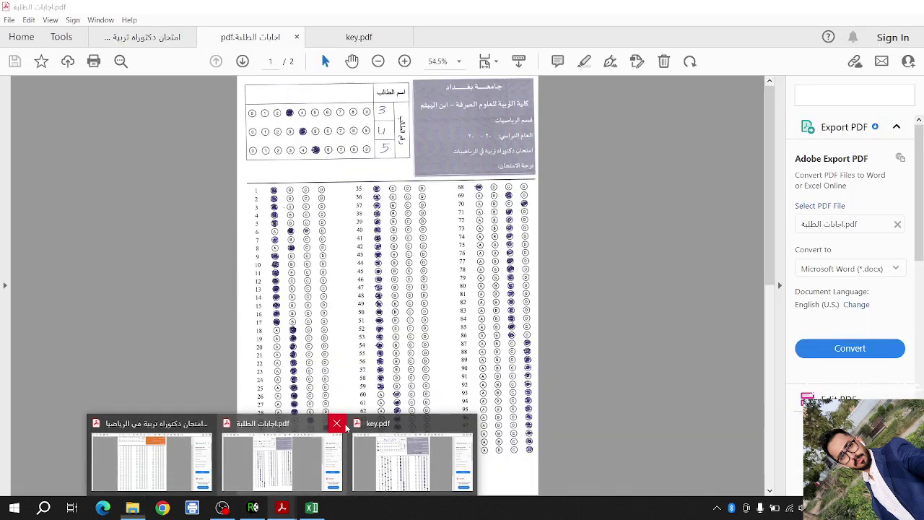
left_click(337, 424)
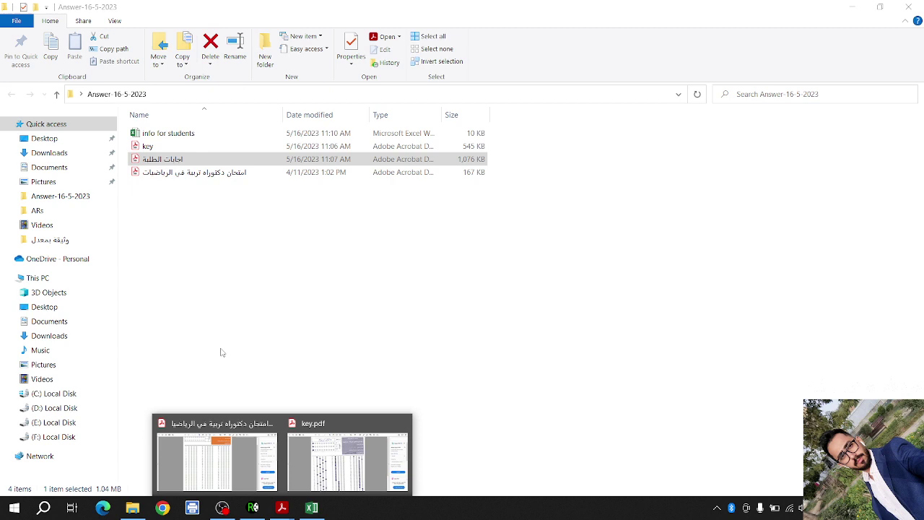
left_click(168, 159)
key("F2")
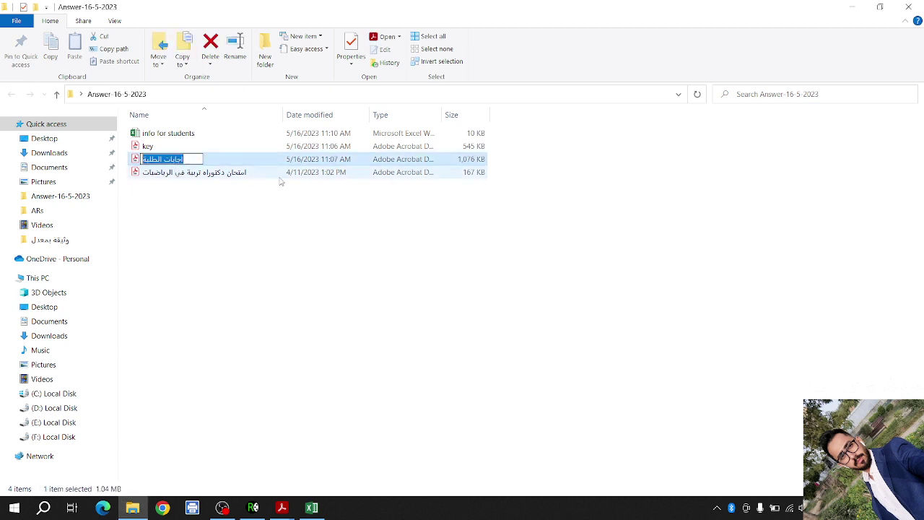
type("Ans")
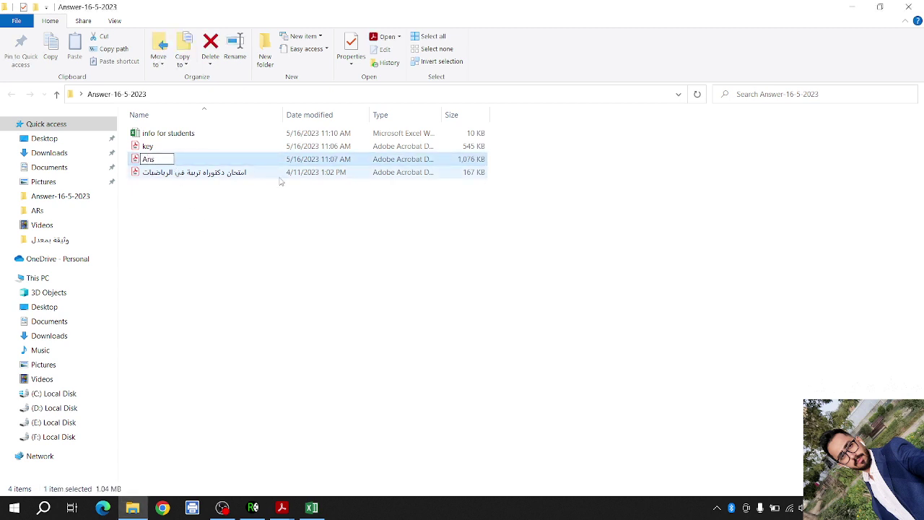
type("Student")
key("Return")
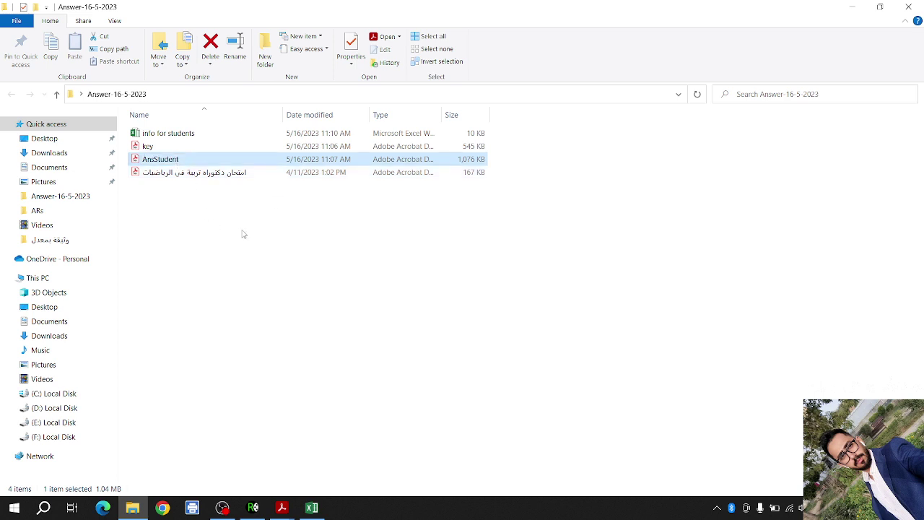
- Back in Remark Office OMR, choose the Read Images method and add the key PDF from the Answer-16-5-2023 folder to the image list
left_click(253, 507)
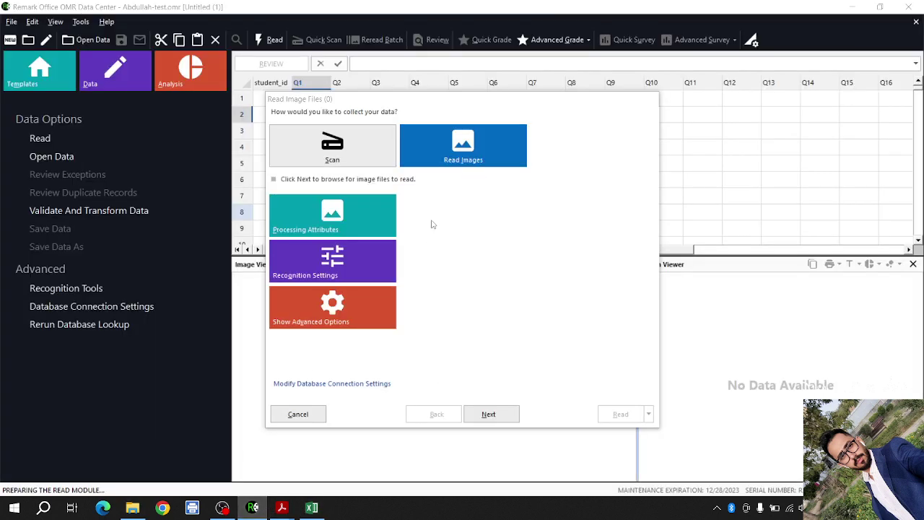
left_click(463, 157)
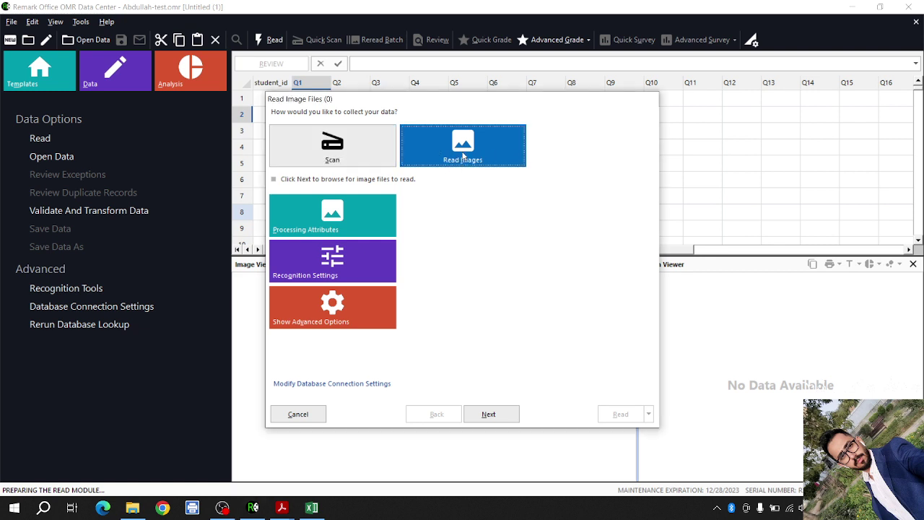
left_click(508, 412)
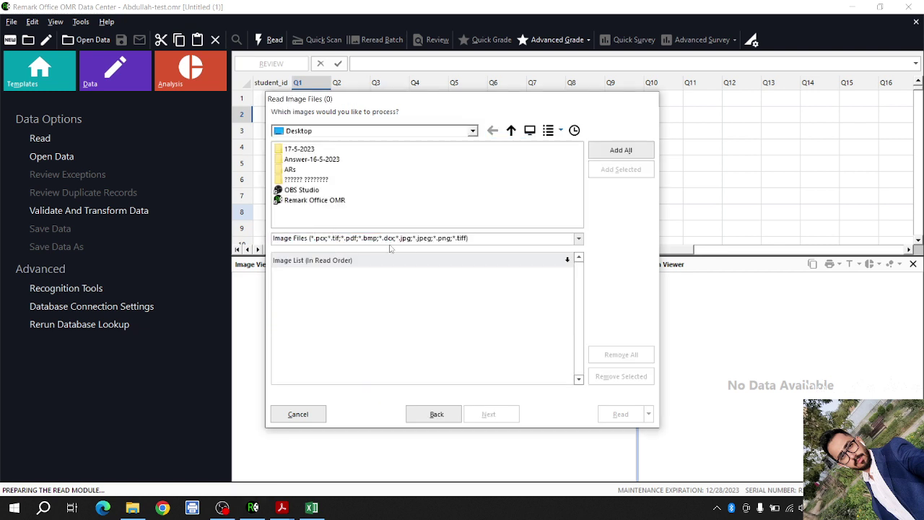
left_click(303, 160)
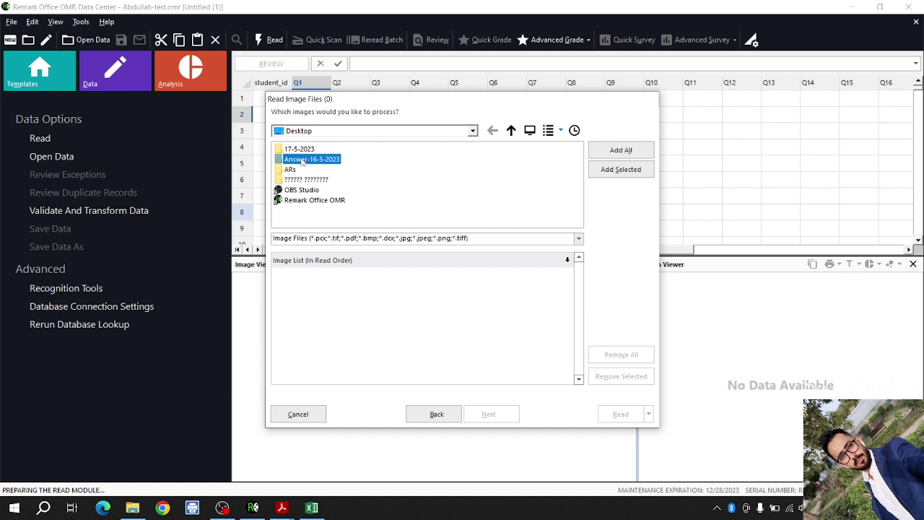
double_click(290, 162)
left_click(295, 150)
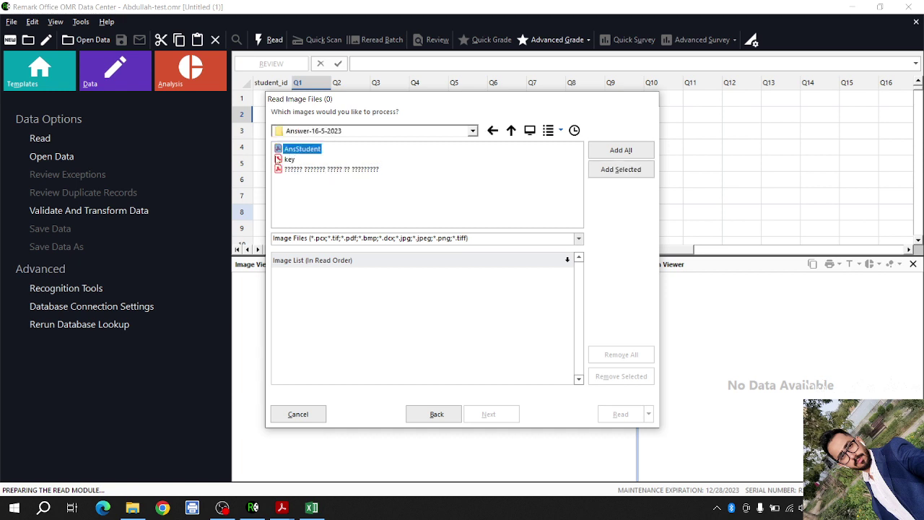
left_click(281, 163)
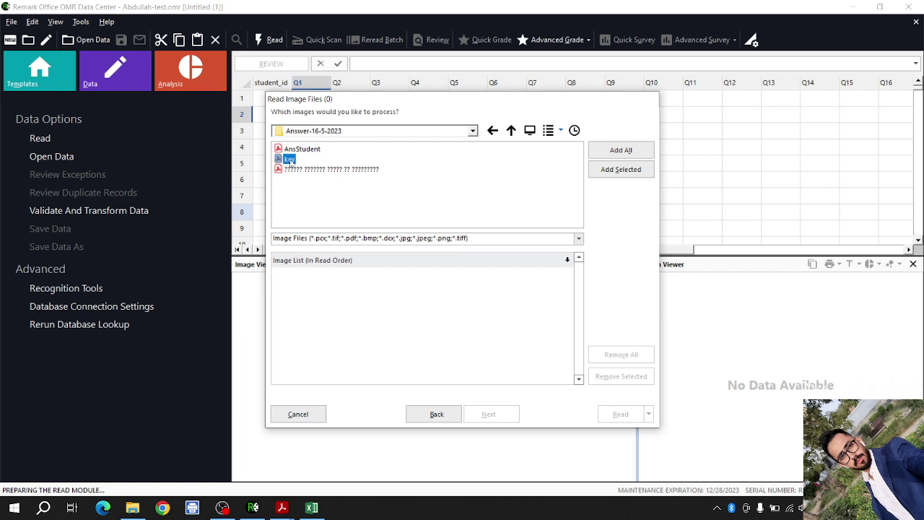
left_click(620, 176)
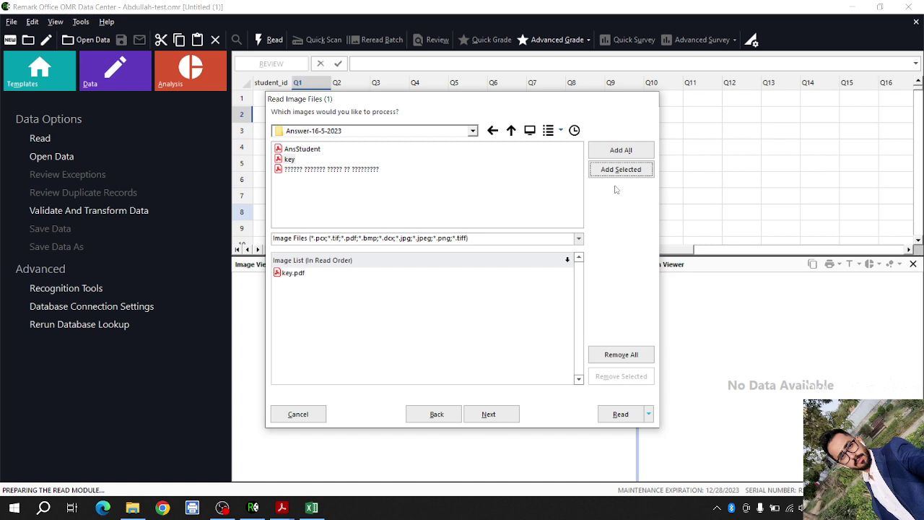
- Add the AnsStudent PDF after the key in the image list and read both files without enabling exception review
left_click(291, 151)
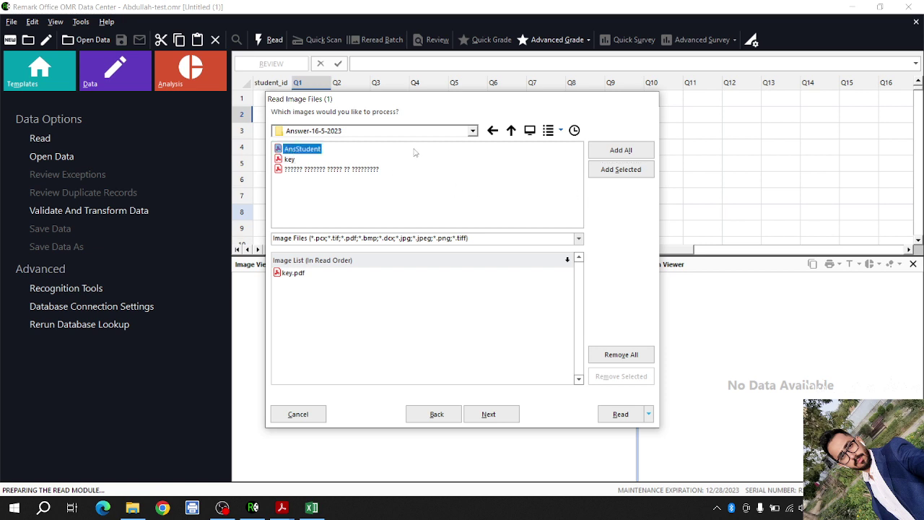
left_click(618, 175)
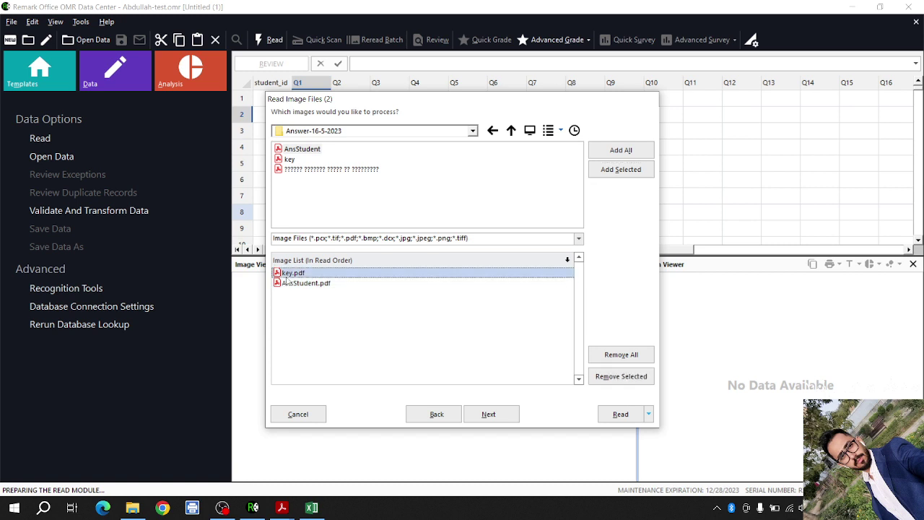
left_click(327, 283)
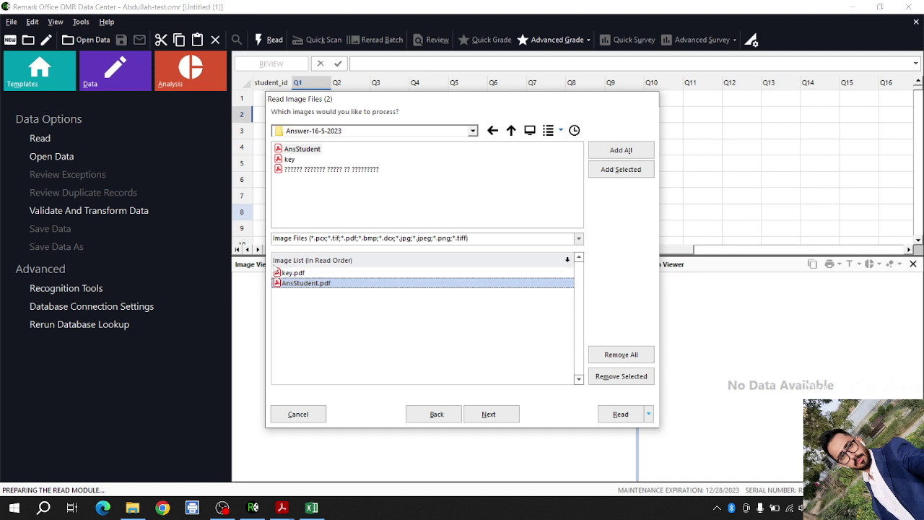
left_click(304, 274)
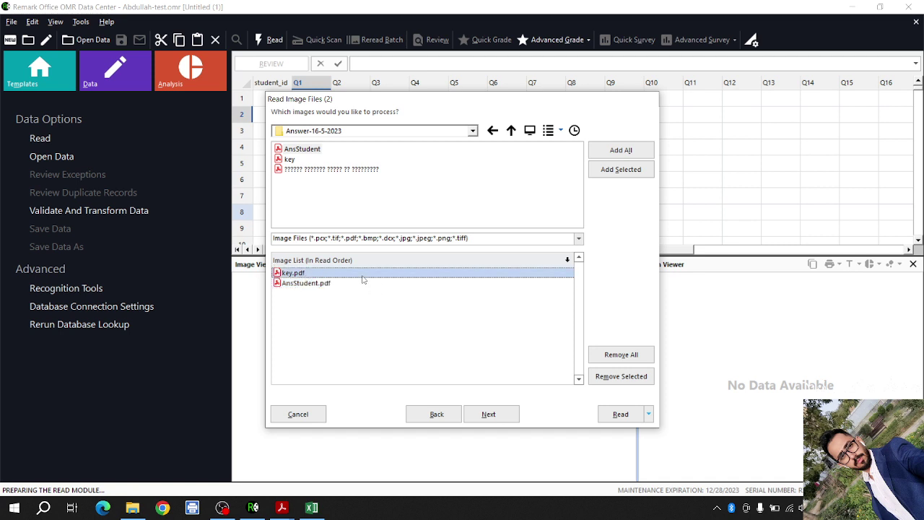
left_click(333, 285)
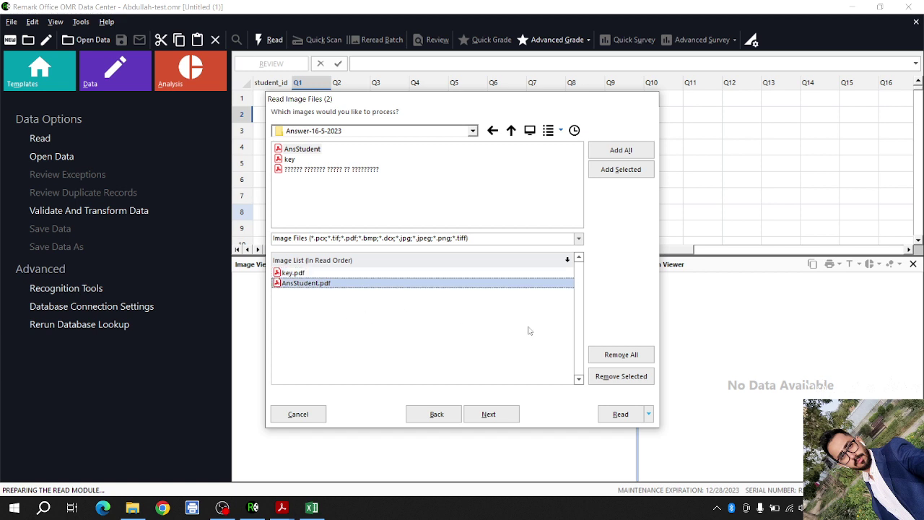
left_click(490, 412)
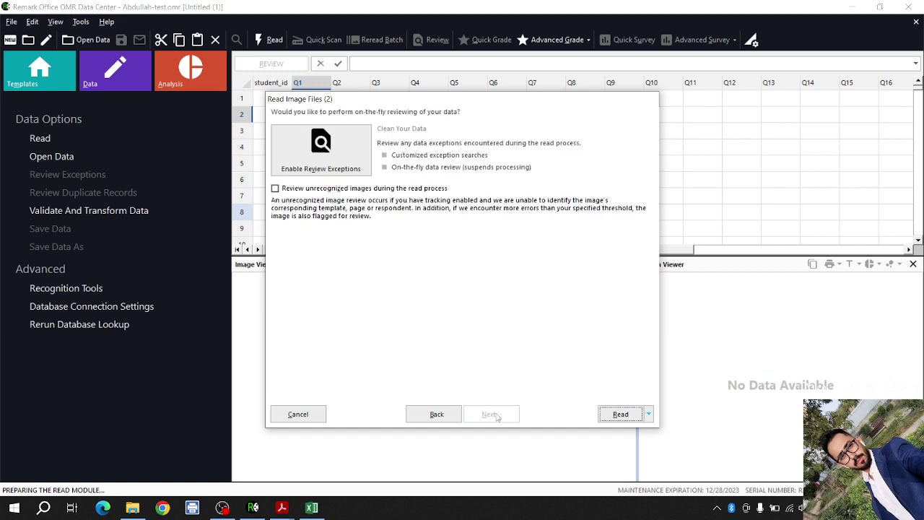
left_click(615, 417)
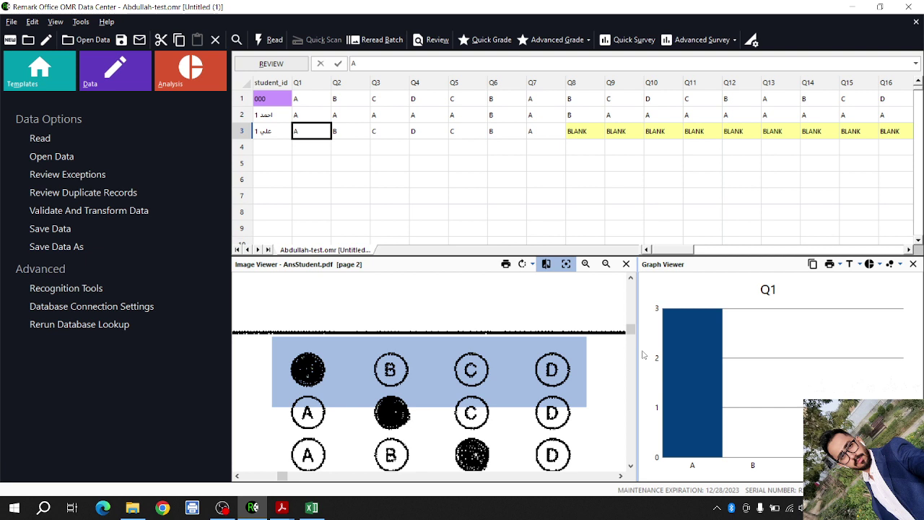
- Compare the student_id values of both student records and the first student's answers up to Q7 with the scanned sheets
left_click(381, 195)
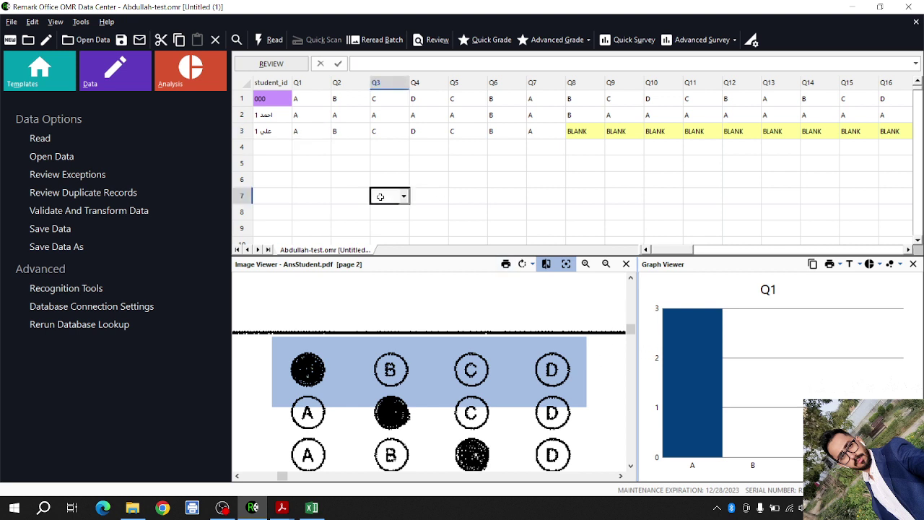
left_click(274, 116)
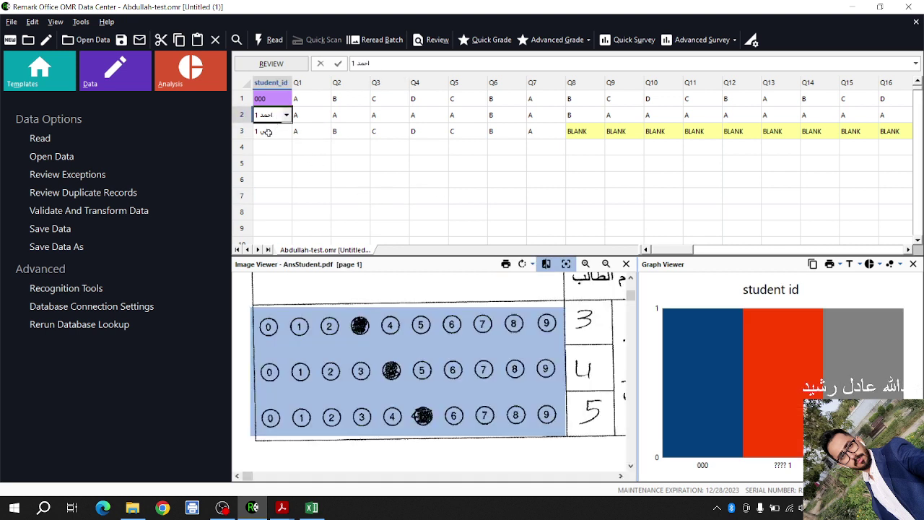
left_click(263, 131)
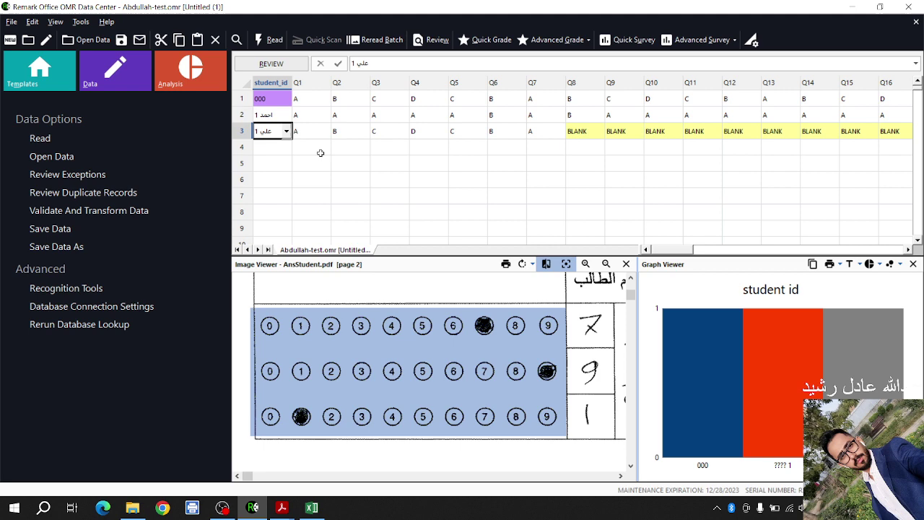
left_click(266, 118)
left_click(312, 115)
left_click(360, 120)
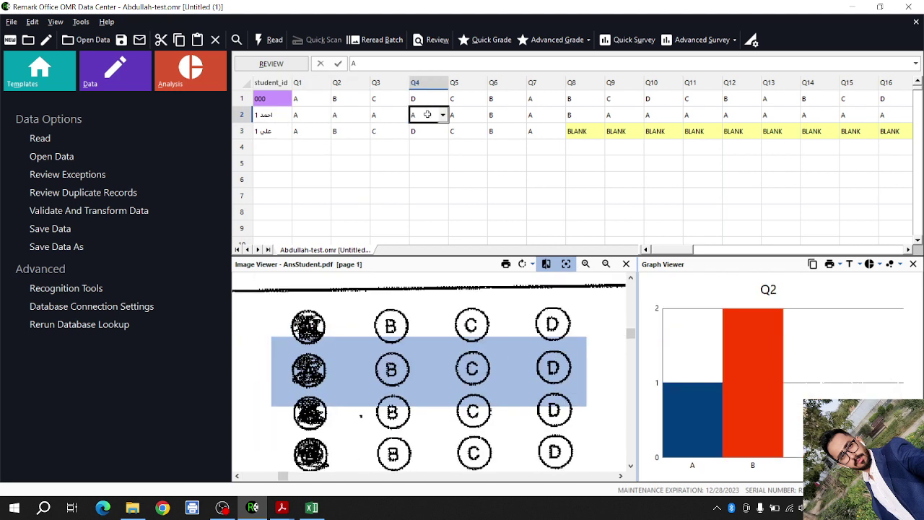
left_click(546, 115)
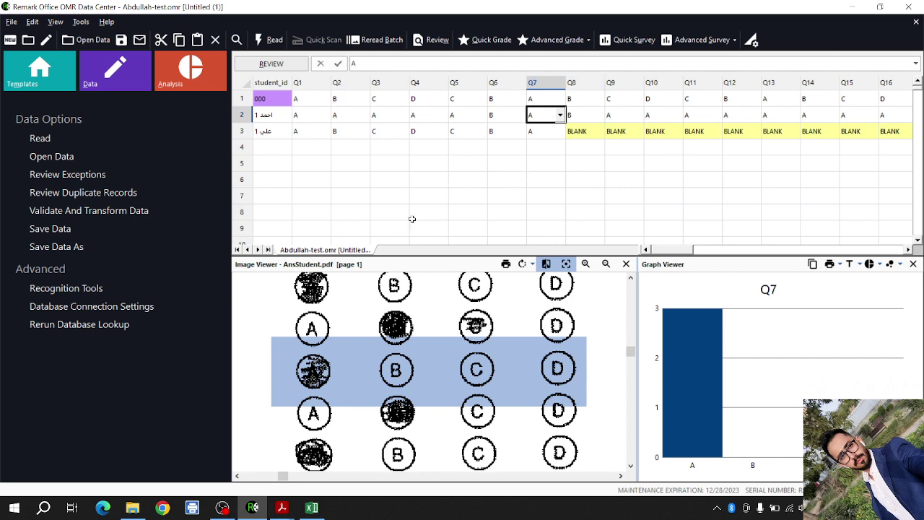
- Narrow the task pane to give the data grid and the scanned sheet more room
scroll(521, 334, "down", 3)
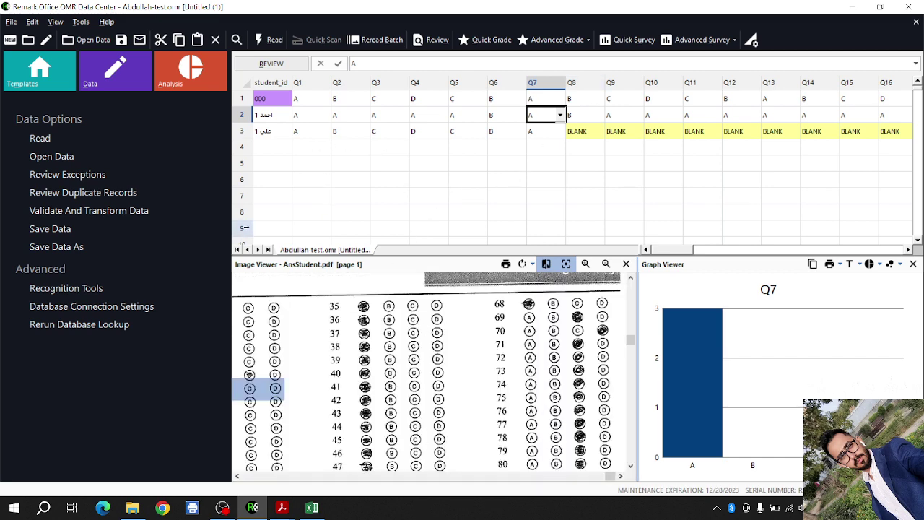
left_click_drag(230, 144, 137, 144)
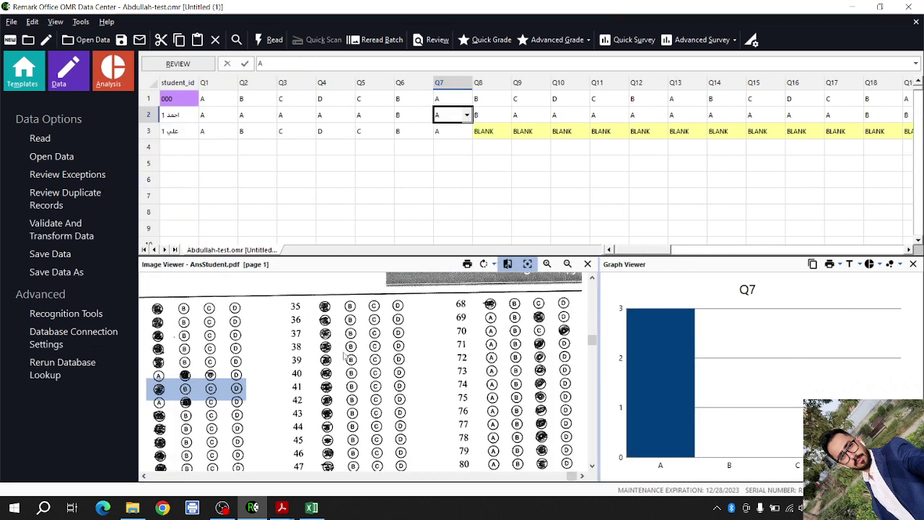
- Examine the first student's scanned sheet from the student ID bubbles through the answer columns against record 2 in the grid
left_click(180, 114)
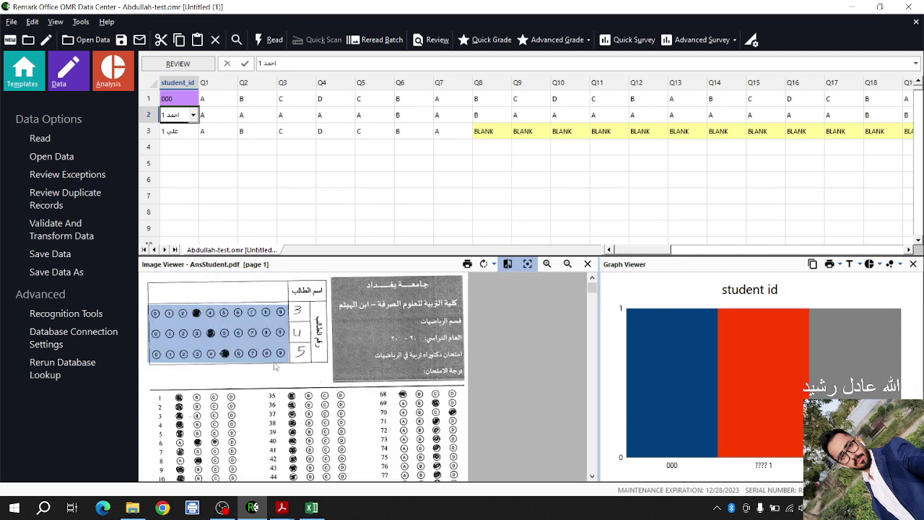
scroll(277, 366, "down", 3)
scroll(302, 347, "up", 1)
scroll(284, 339, "down", 3)
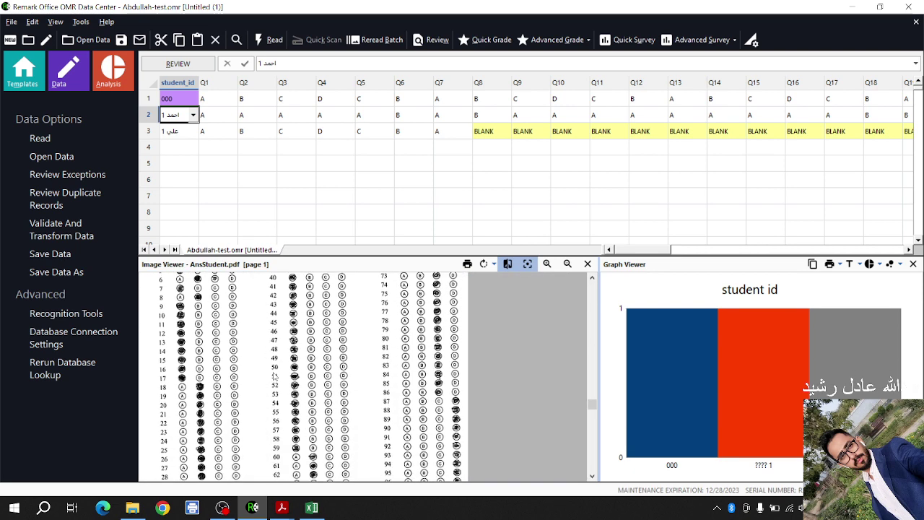
scroll(383, 372, "up", 1)
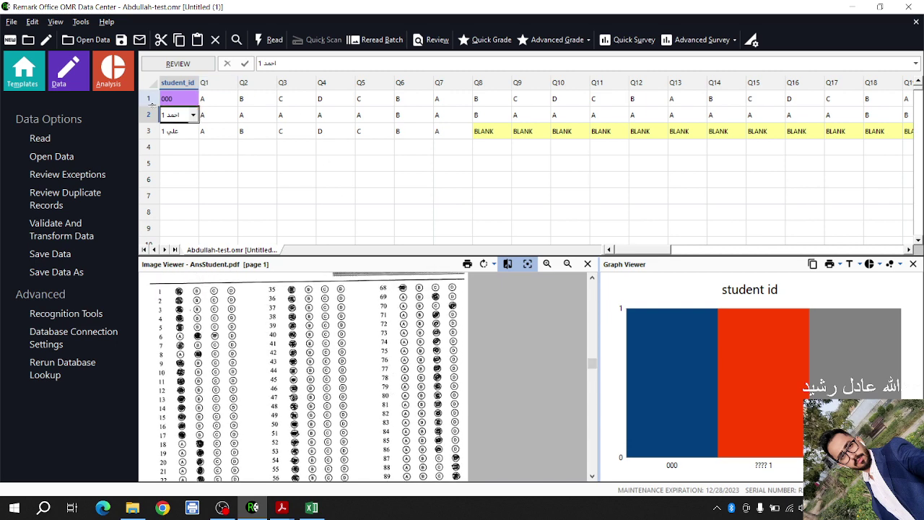
left_click(148, 115)
scroll(237, 340, "down", 1)
scroll(239, 341, "down", 5)
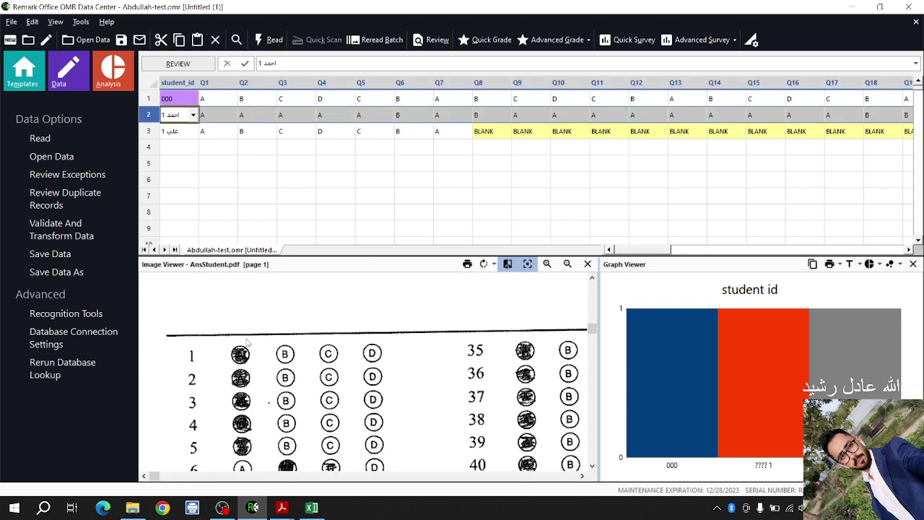
scroll(253, 342, "down", 5)
- Display the second student's scanned sheet for record 3 and examine its ID bubbles and the answers from 1 to 100
left_click(498, 147)
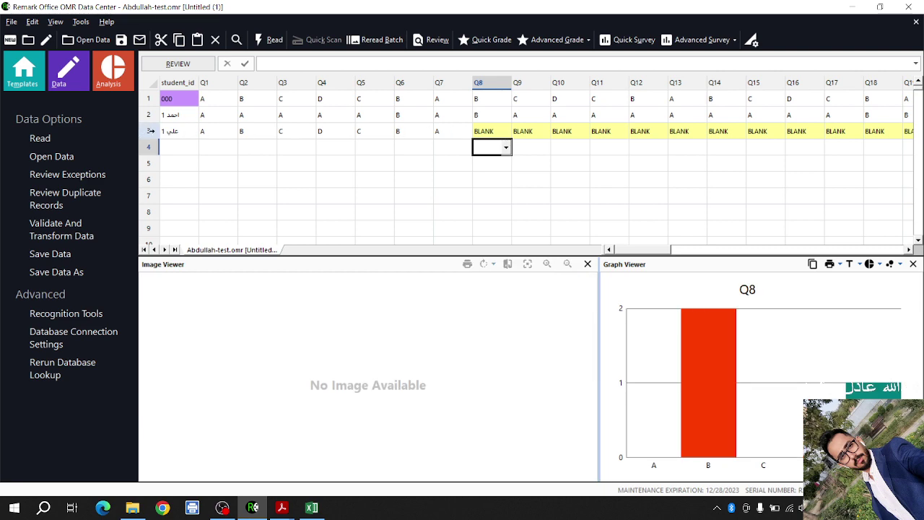
left_click(150, 131)
left_click(686, 148)
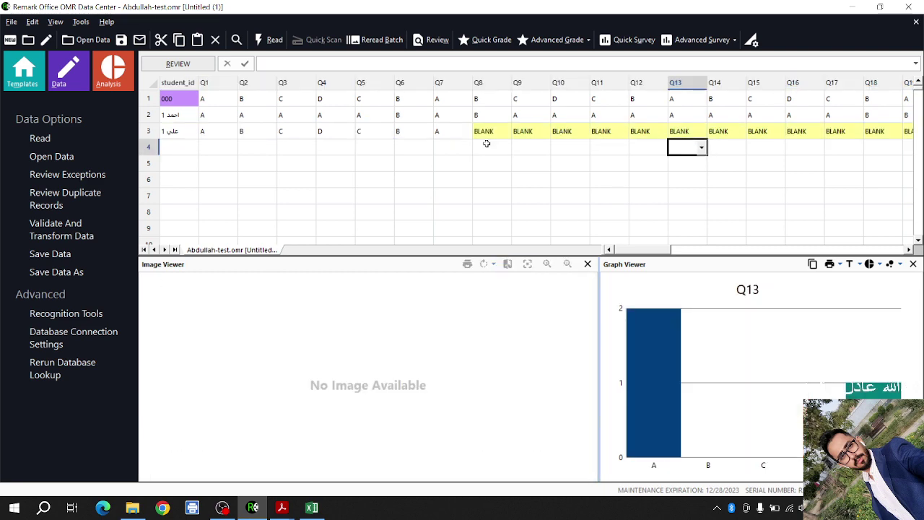
left_click(179, 131)
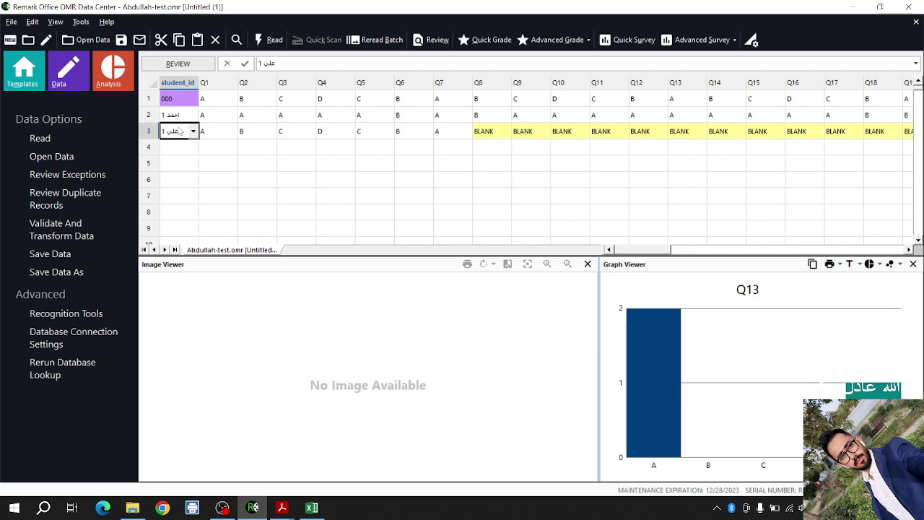
scroll(424, 345, "down", 1)
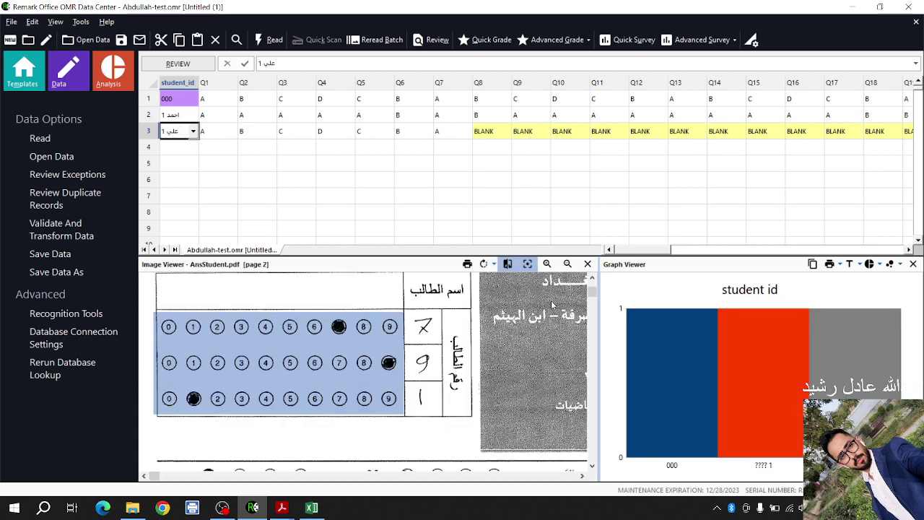
left_click(567, 263)
left_click(568, 264)
left_click(567, 263)
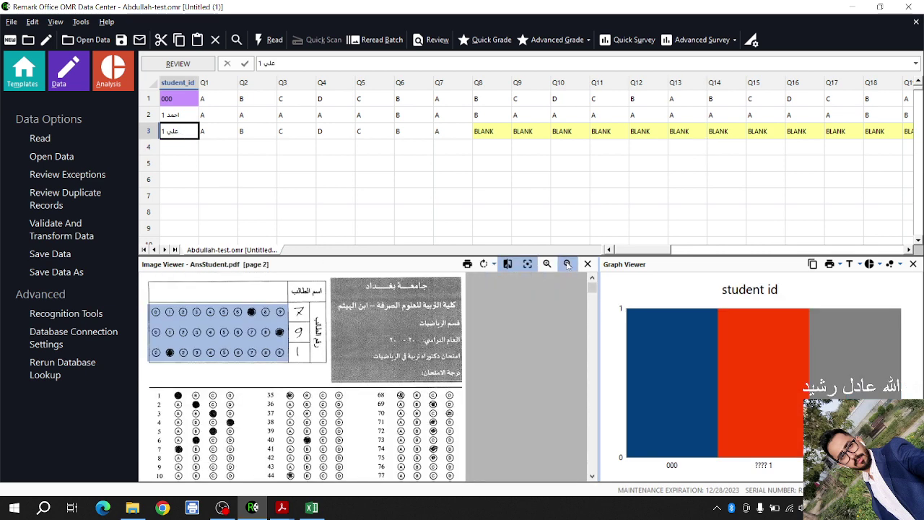
scroll(402, 343, "down", 3)
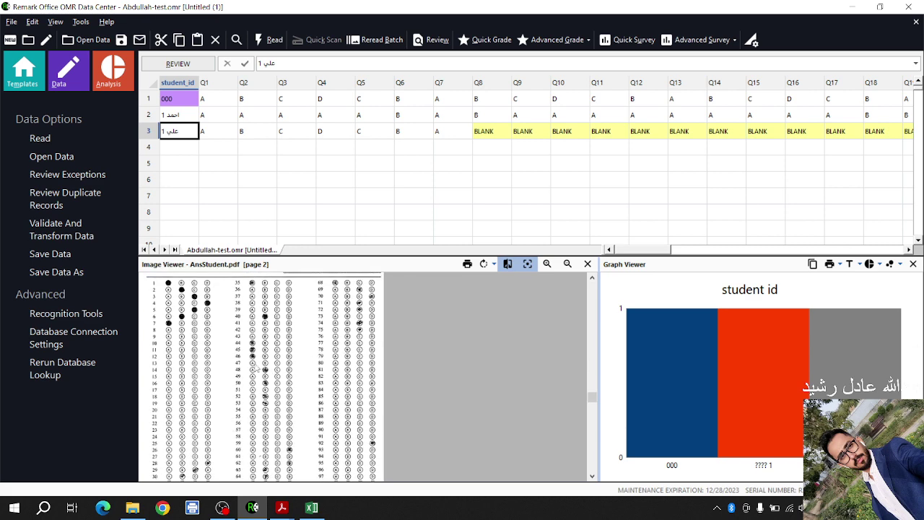
scroll(174, 304, "up", 1)
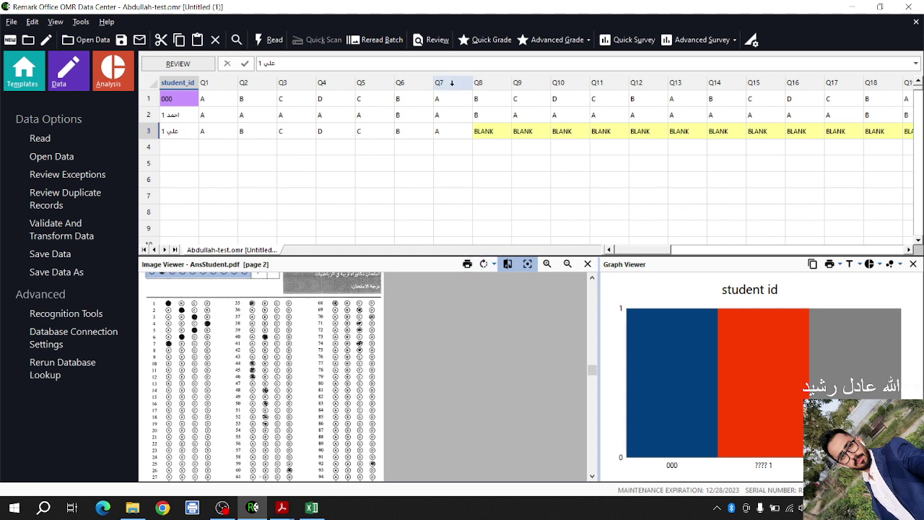
mouse_move(448, 91)
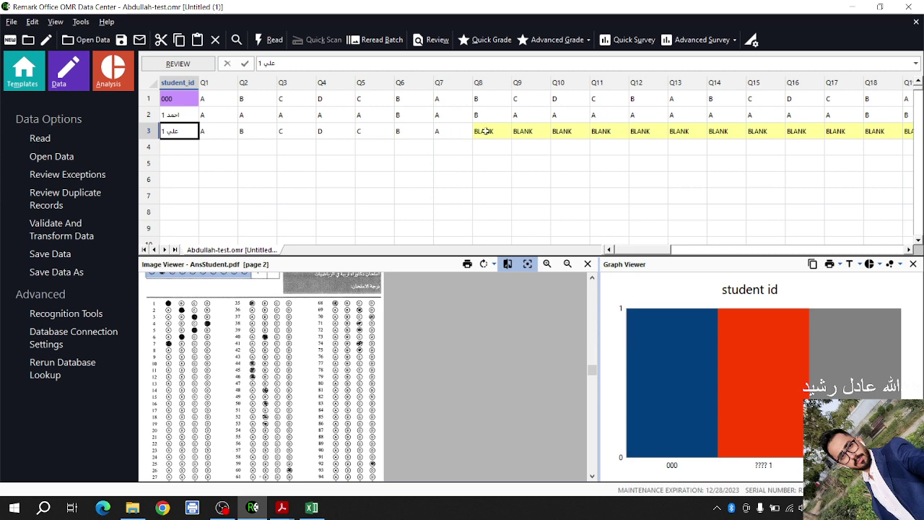
scroll(170, 368, "down", 1)
scroll(170, 368, "down", 2)
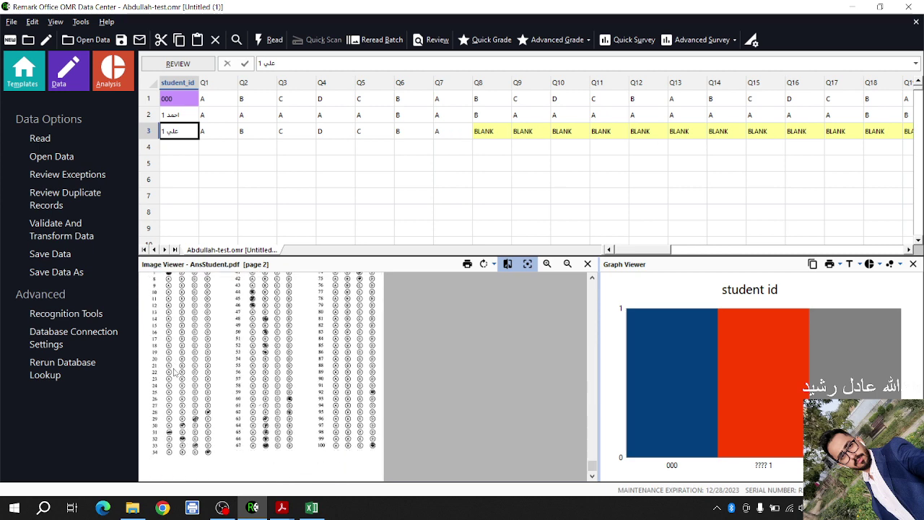
- Compare the second student's Q6 and Q5 answers in record 3 with the marked bubbles on the scanned sheet
left_click(484, 167)
left_click(490, 132)
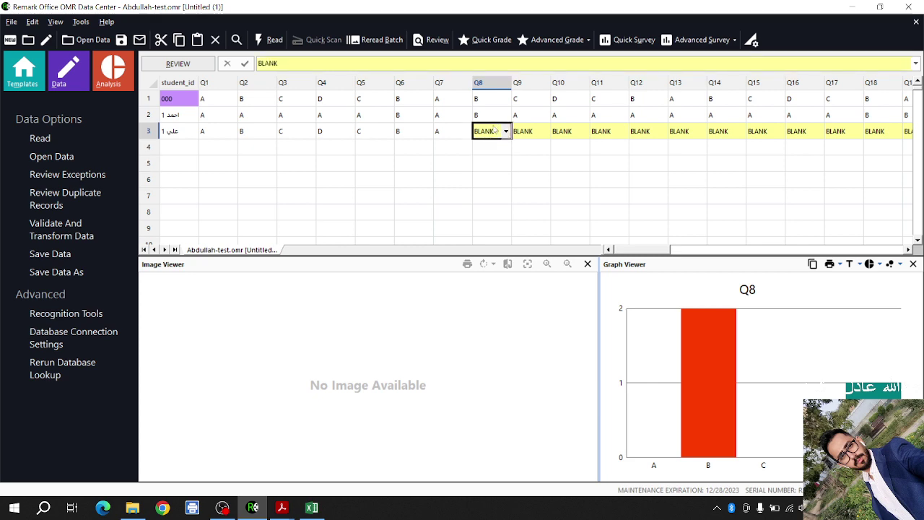
left_click(419, 131)
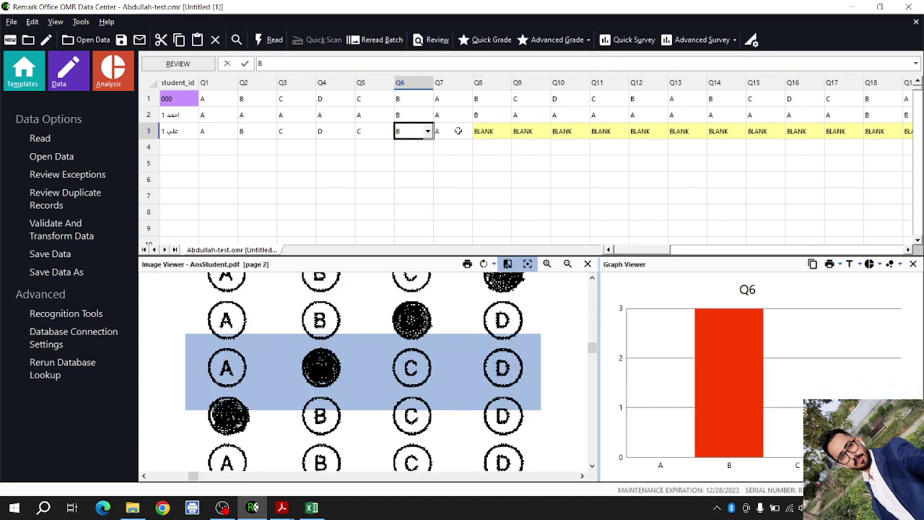
scroll(375, 318, "down", 5)
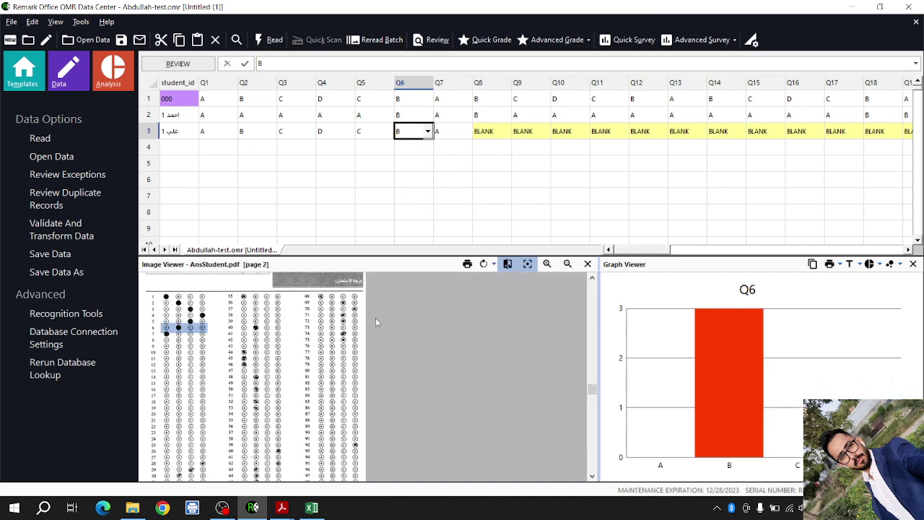
scroll(376, 318, "up", 3)
scroll(375, 319, "down", 4)
scroll(313, 332, "up", 2)
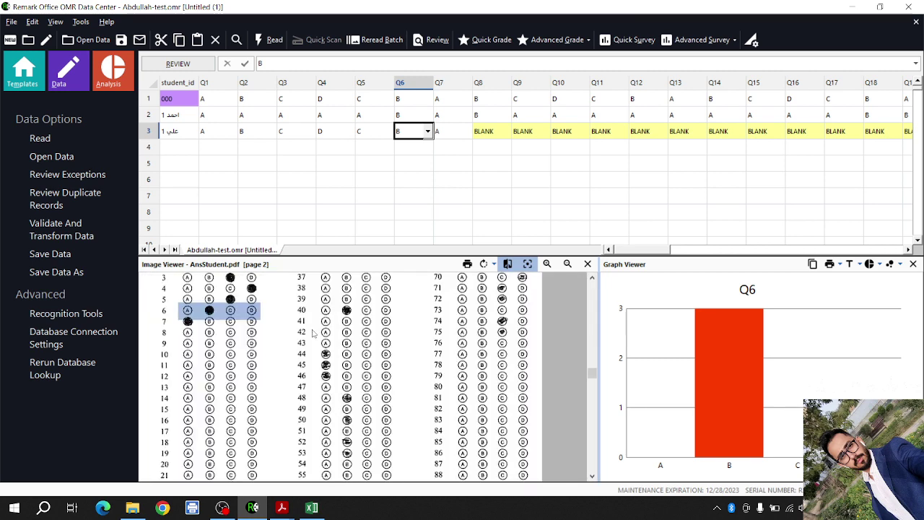
left_click(370, 145)
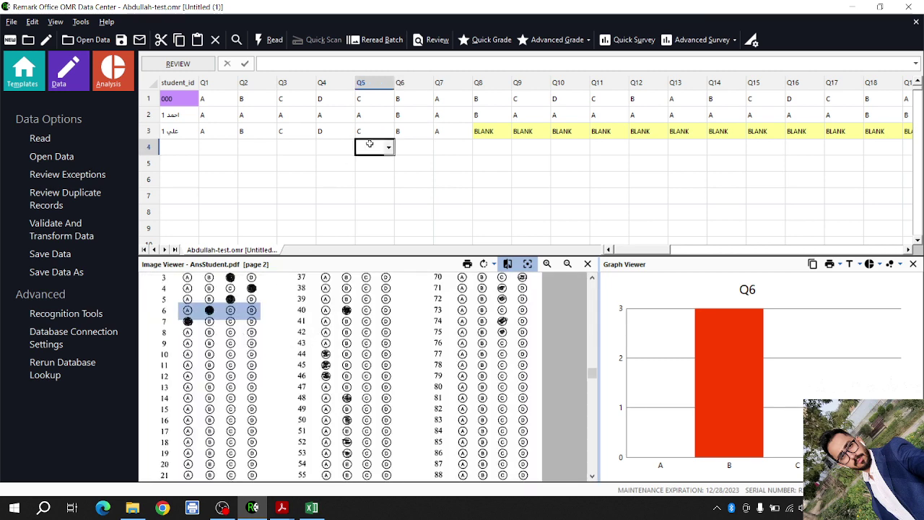
left_click(381, 133)
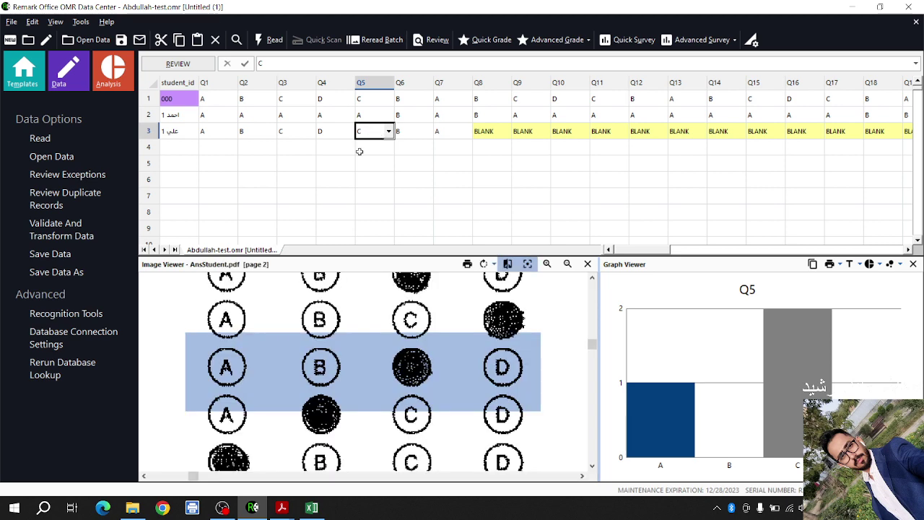
scroll(329, 369, "up", 3)
scroll(328, 377, "down", 4)
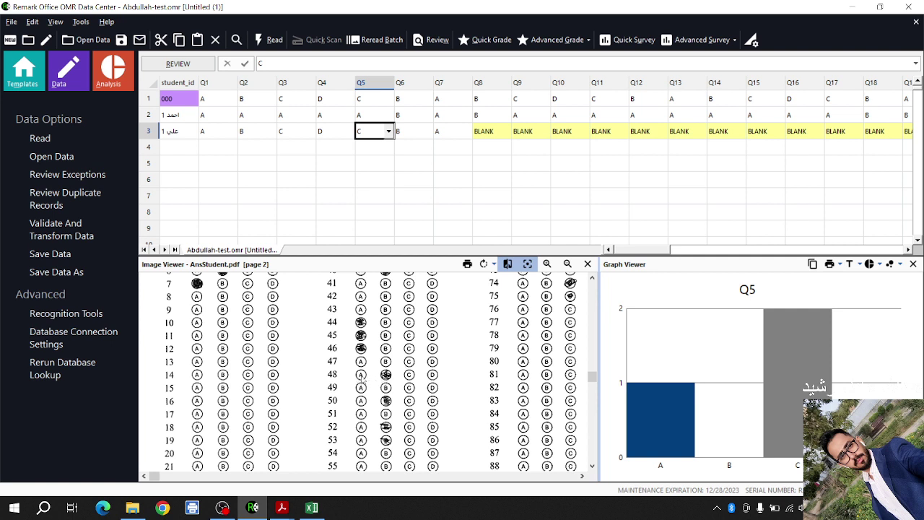
- View the response options available for the second student's Q5 cell and close the list
left_click(378, 130)
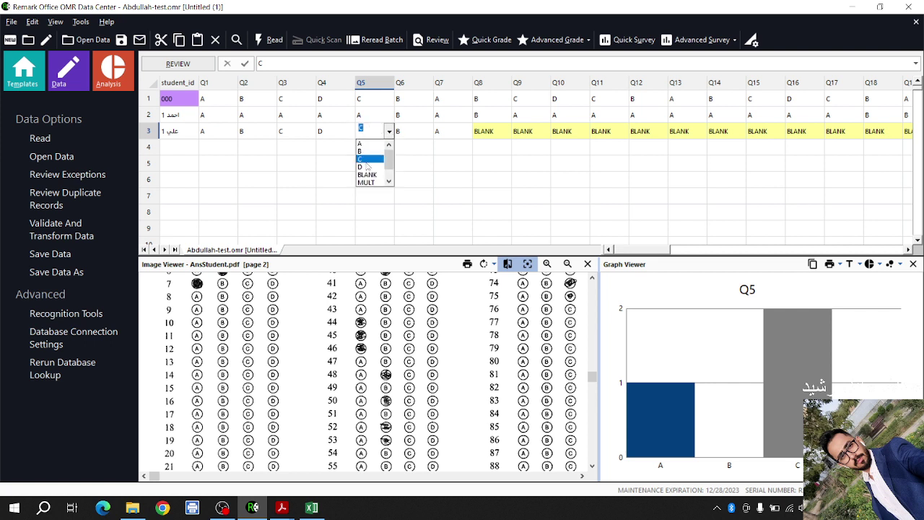
left_click(366, 128)
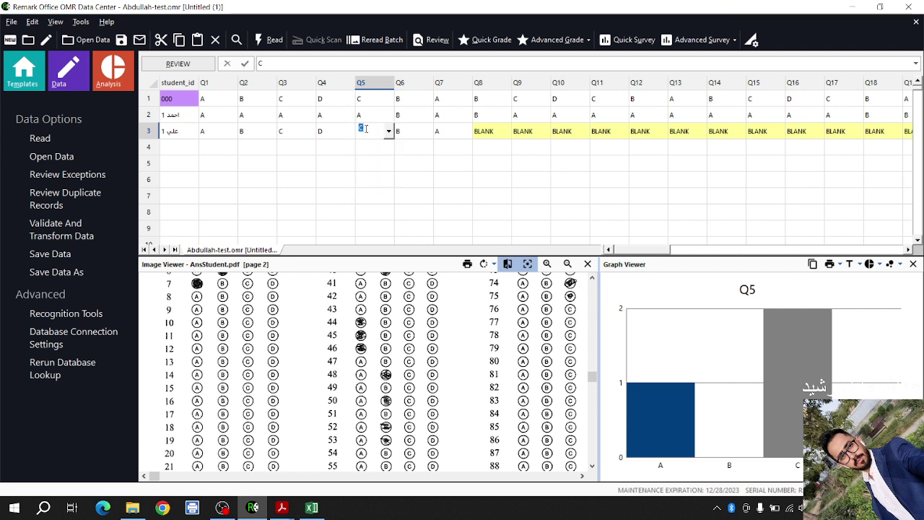
left_click(424, 154)
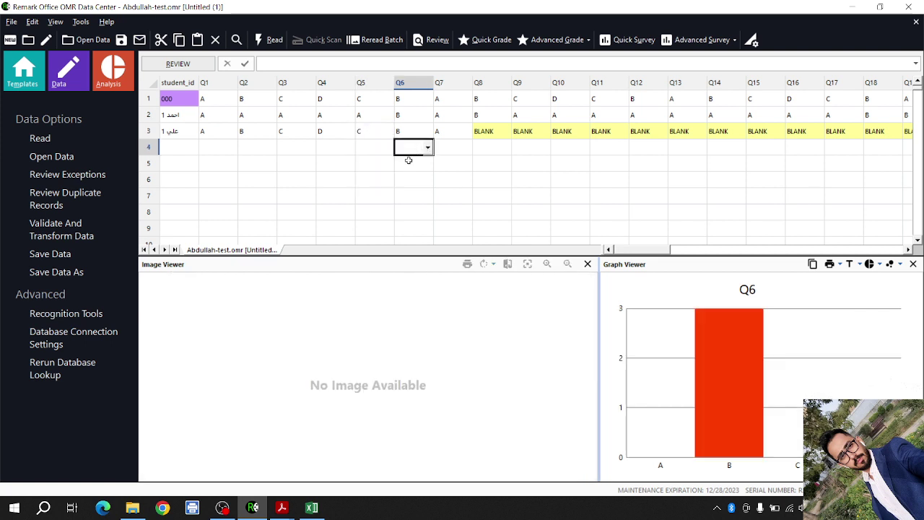
left_click(371, 134)
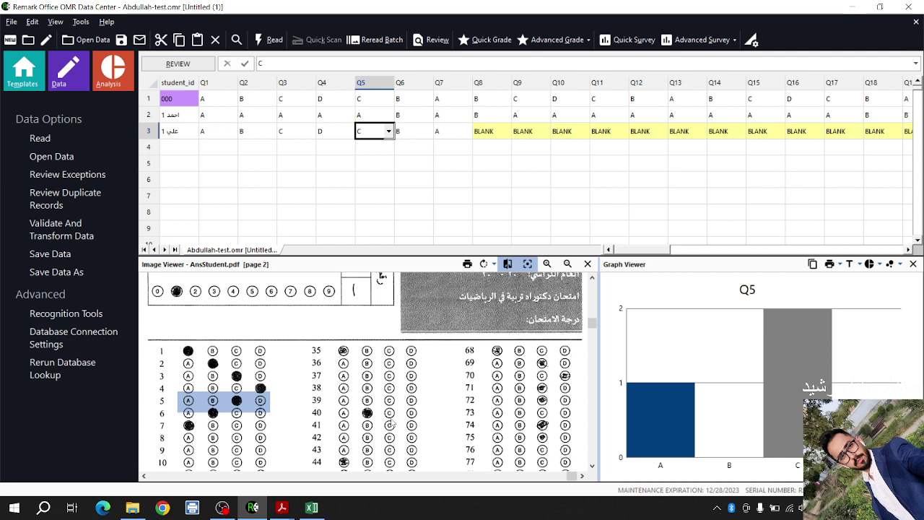
left_click(389, 132)
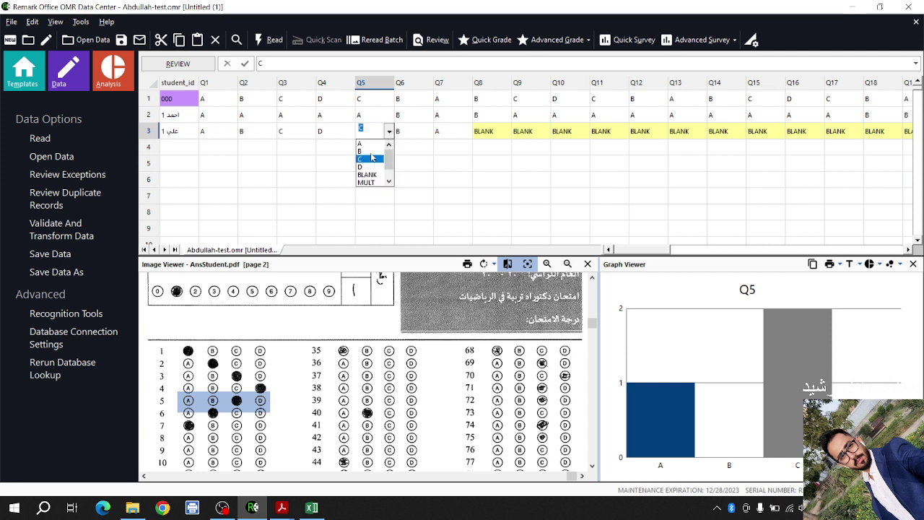
left_click(433, 162)
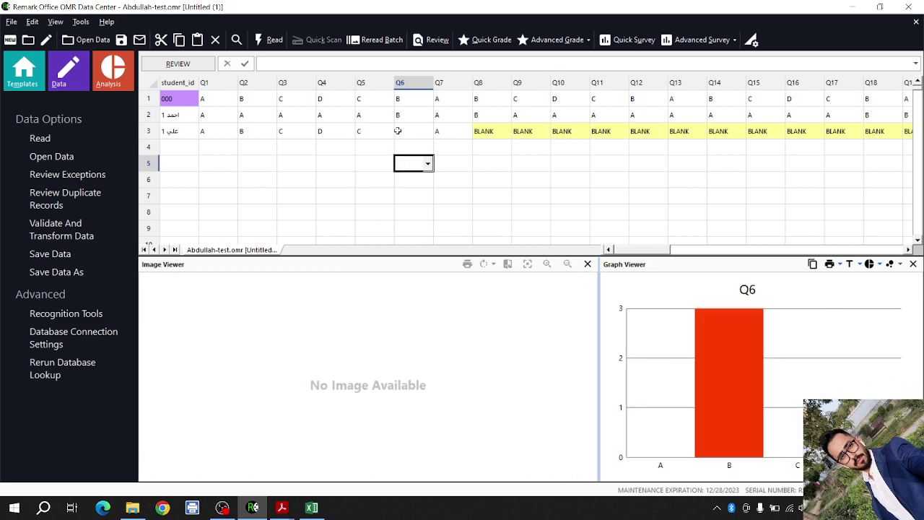
- Check the second student's Q8 response in record 3 against the question 8 row and surrounding answers on the scan
left_click(489, 130)
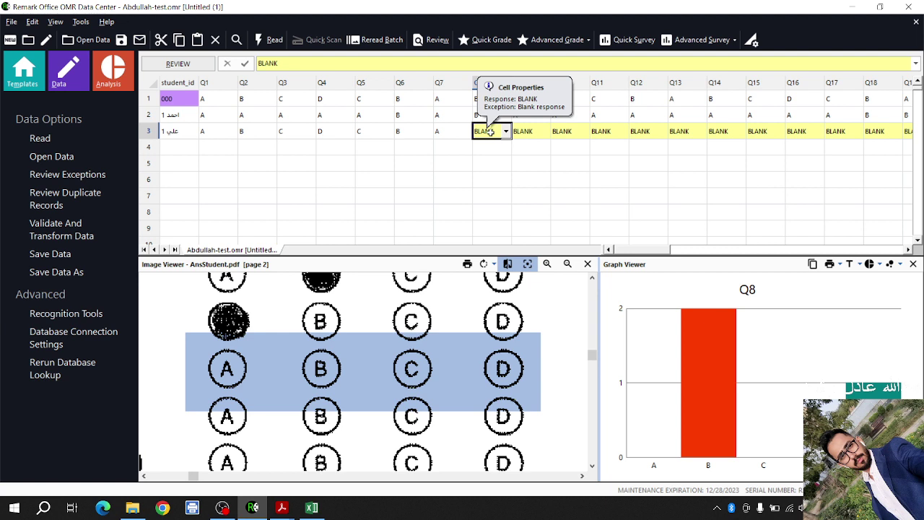
scroll(405, 362, "down", 3)
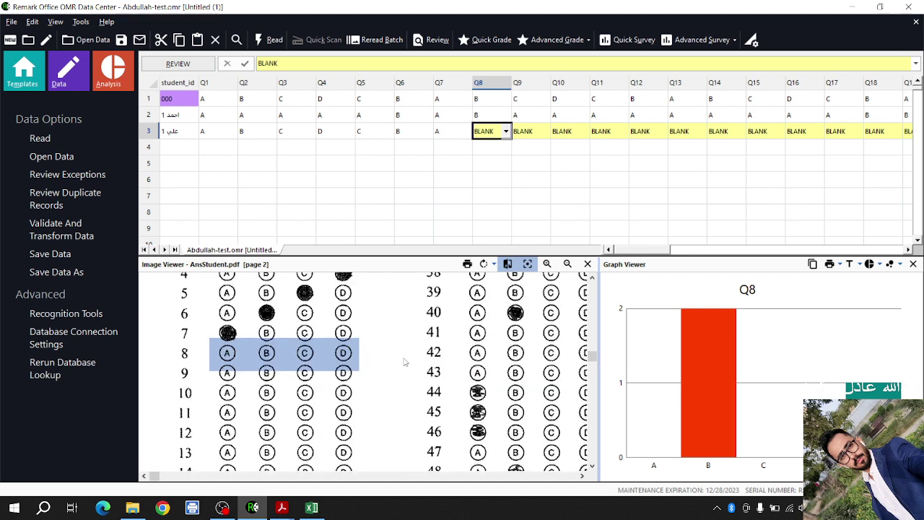
scroll(406, 357, "down", 2)
scroll(407, 354, "up", 4)
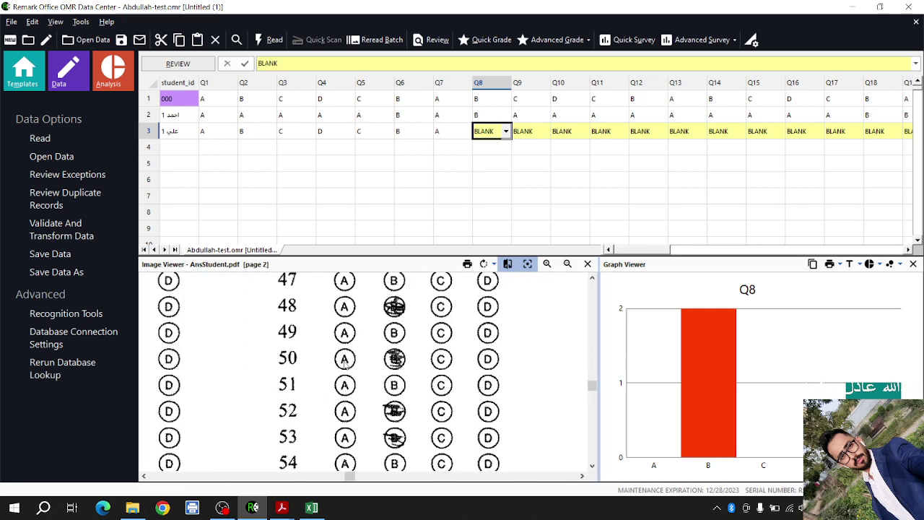
scroll(345, 354, "down", 4)
- Compare the student_id cells of records 2 and 3 with the ID bubbles and name box on each scanned sheet
left_click(175, 115)
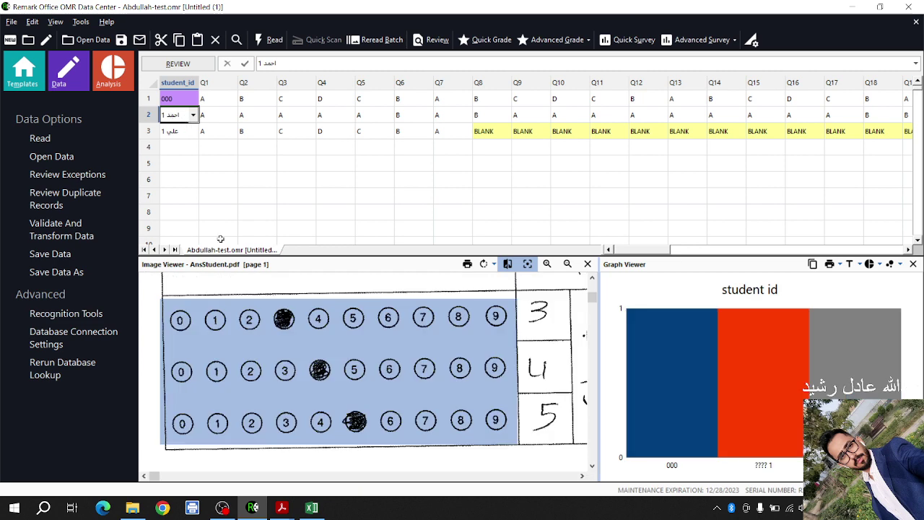
scroll(256, 330, "up", 1)
scroll(268, 326, "down", 1)
scroll(268, 326, "up", 1)
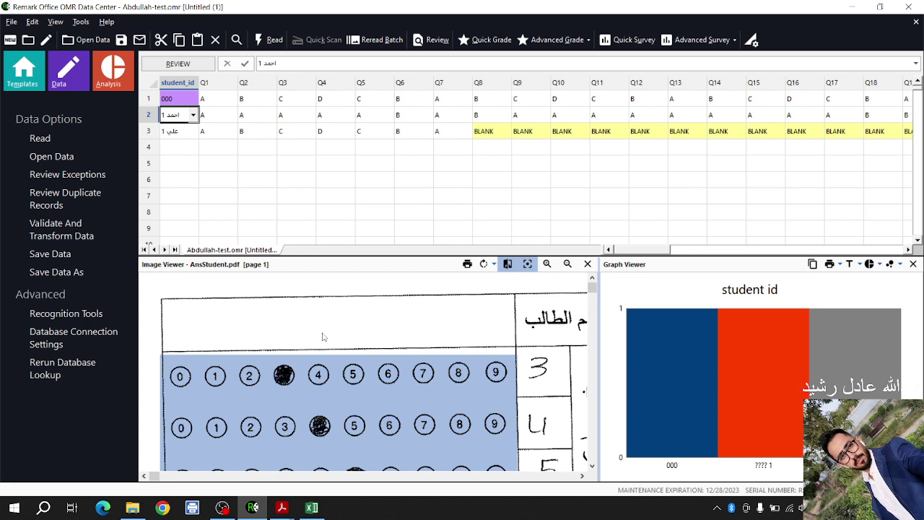
scroll(322, 337, "down", 1)
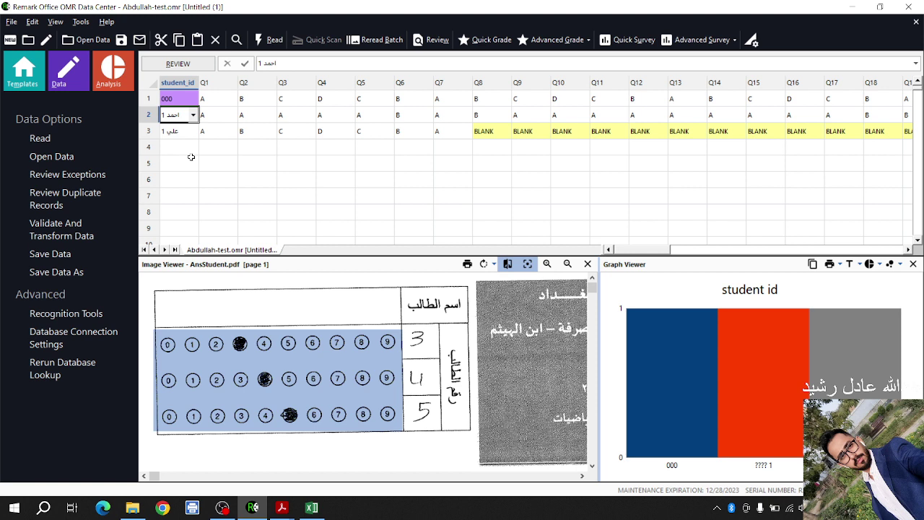
left_click(257, 147)
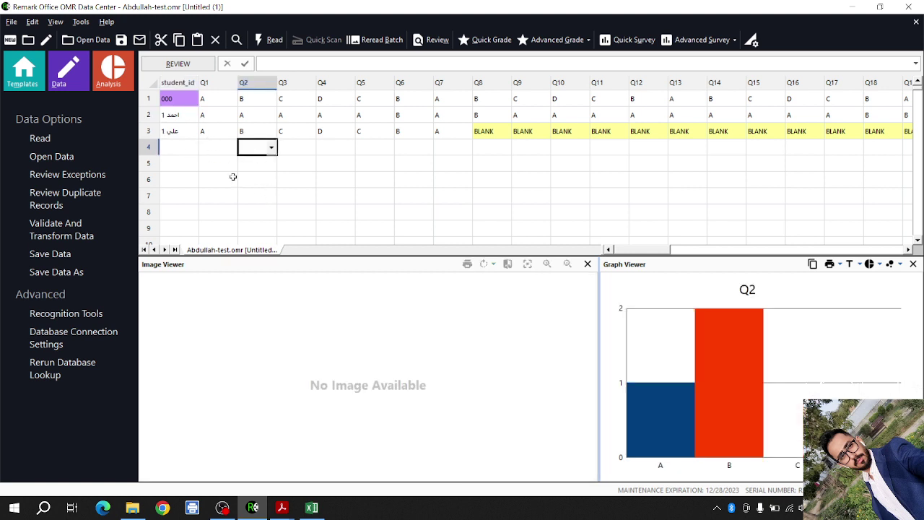
left_click(182, 131)
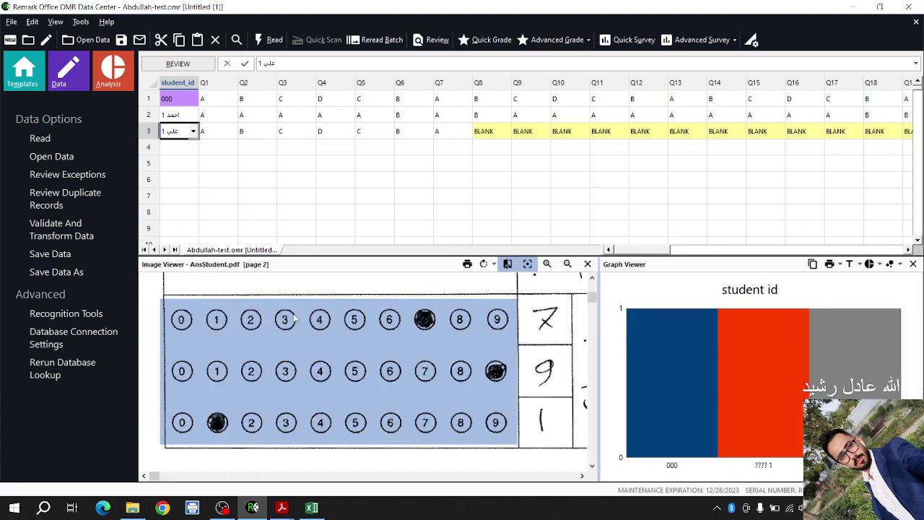
scroll(294, 319, "up", 2)
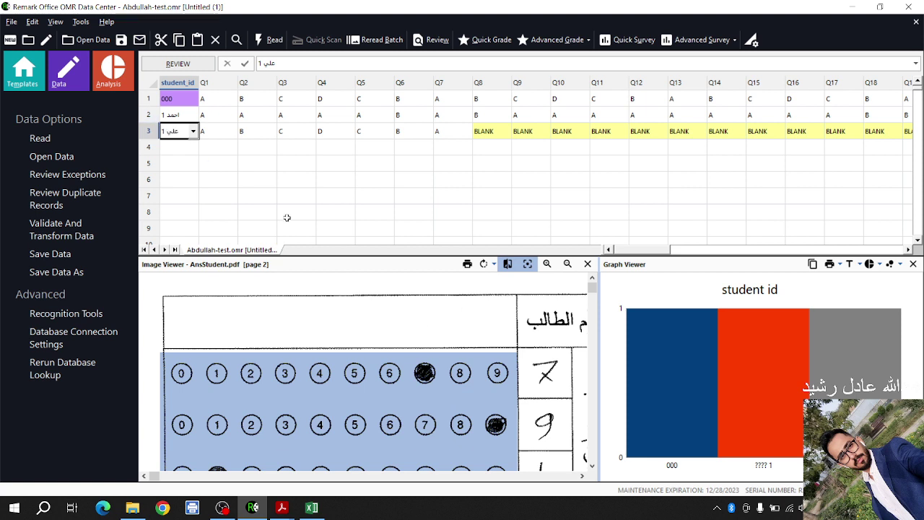
- View the ID options available for record 3's student_id and compare them with the ID bubbles on the scanned sheet
left_click(193, 132)
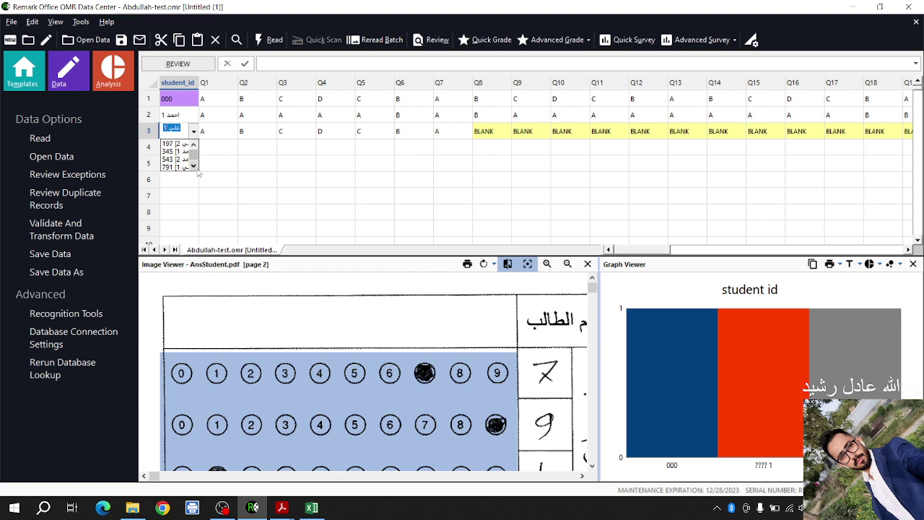
left_click(246, 162)
left_click(189, 131)
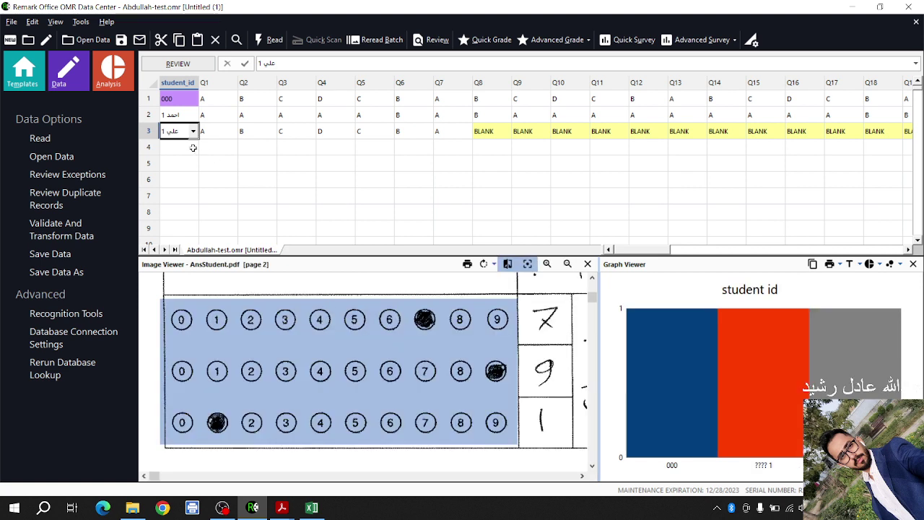
scroll(427, 312, "up", 1)
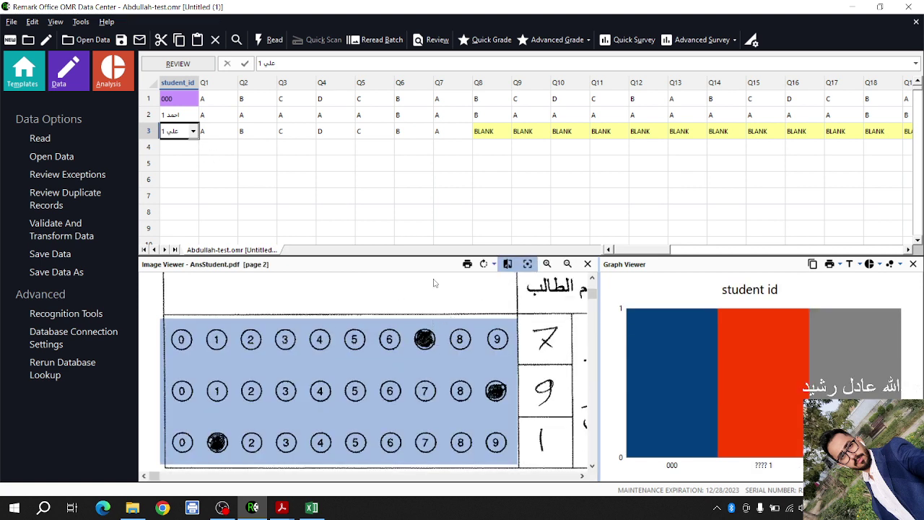
- Leave the record check and run Quick Grade on the batch
left_click(409, 230)
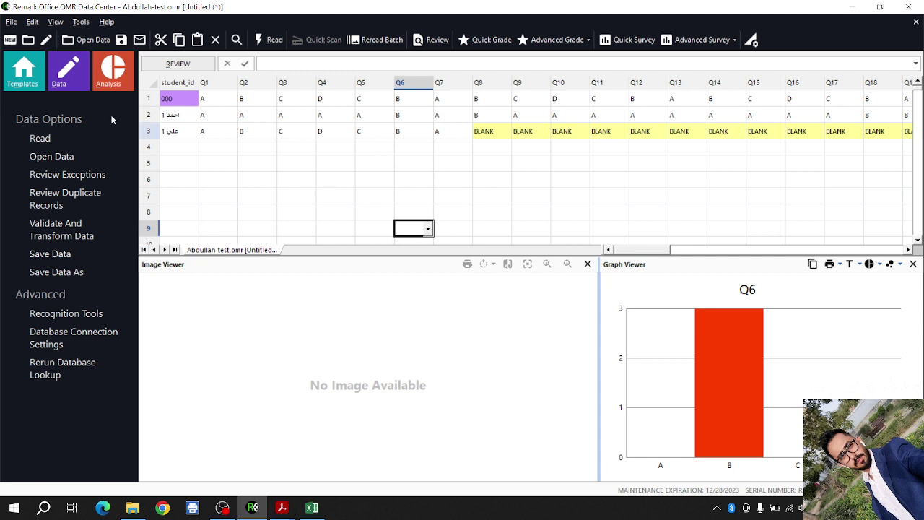
left_click(353, 178)
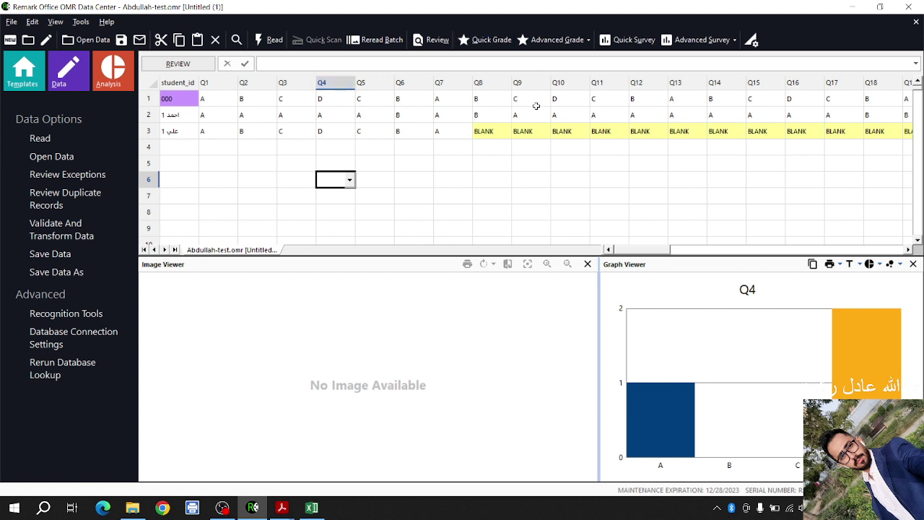
left_click(498, 46)
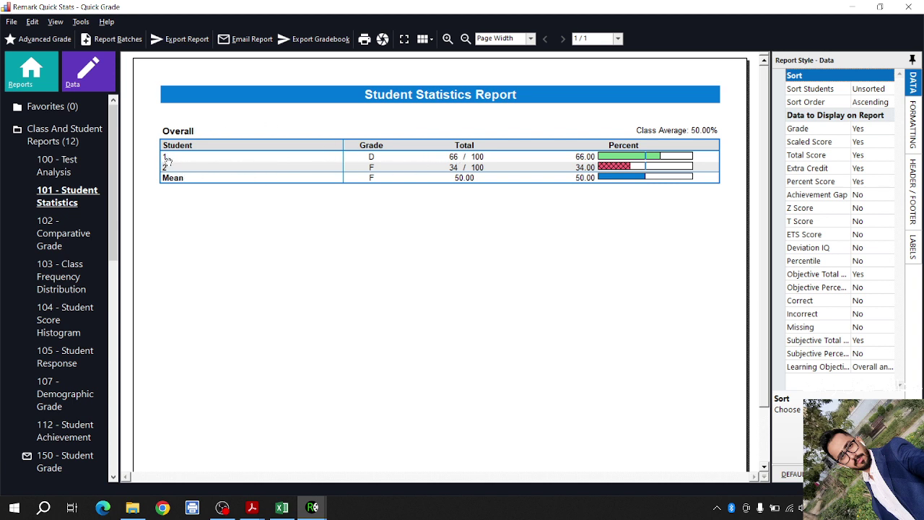
- Regrade the batch with Advanced Grade, marking student_id as the question that identifies the student, without saving the answer key
left_click(27, 41)
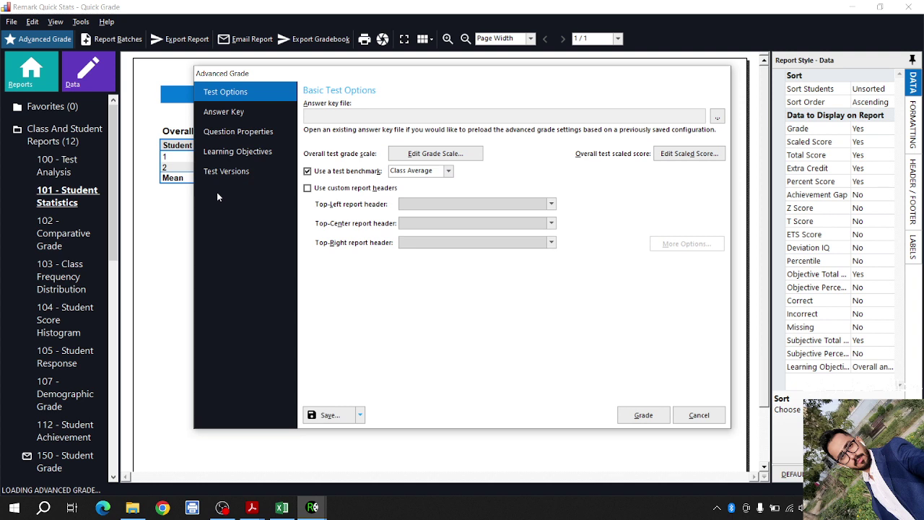
left_click(217, 134)
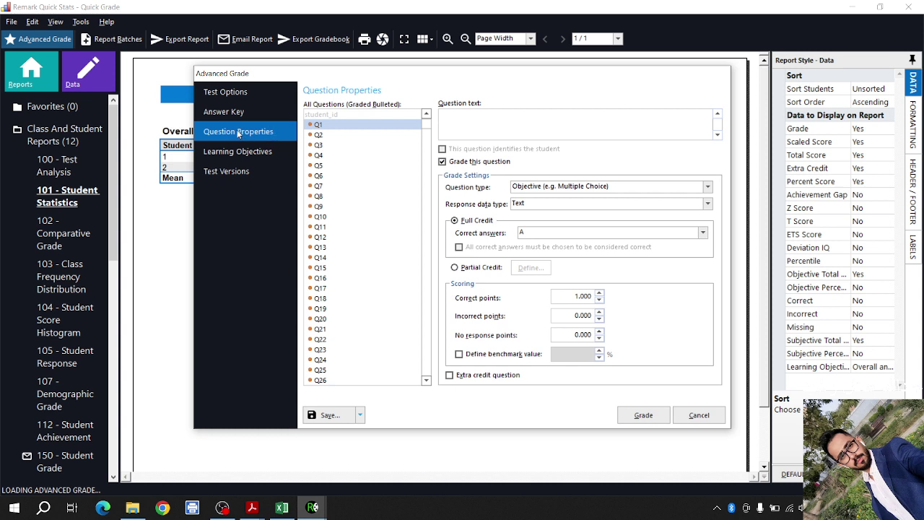
left_click(316, 115)
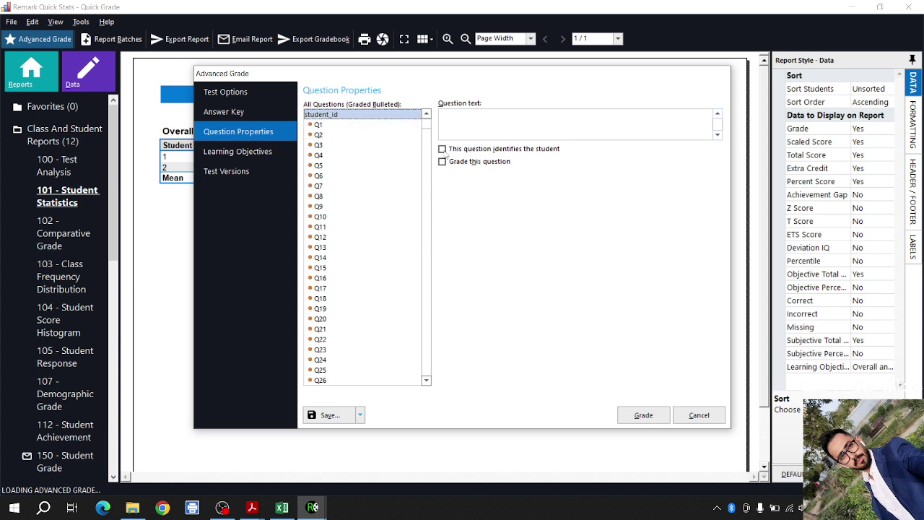
left_click(443, 150)
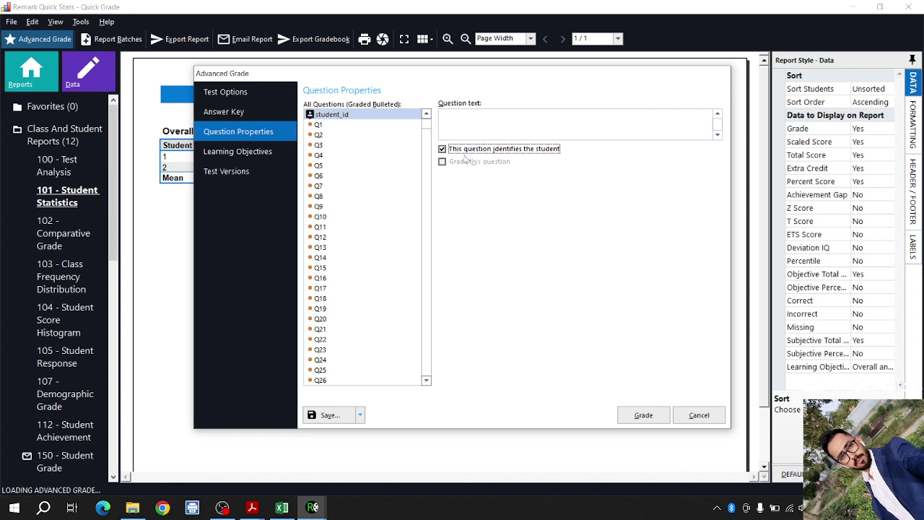
left_click(642, 416)
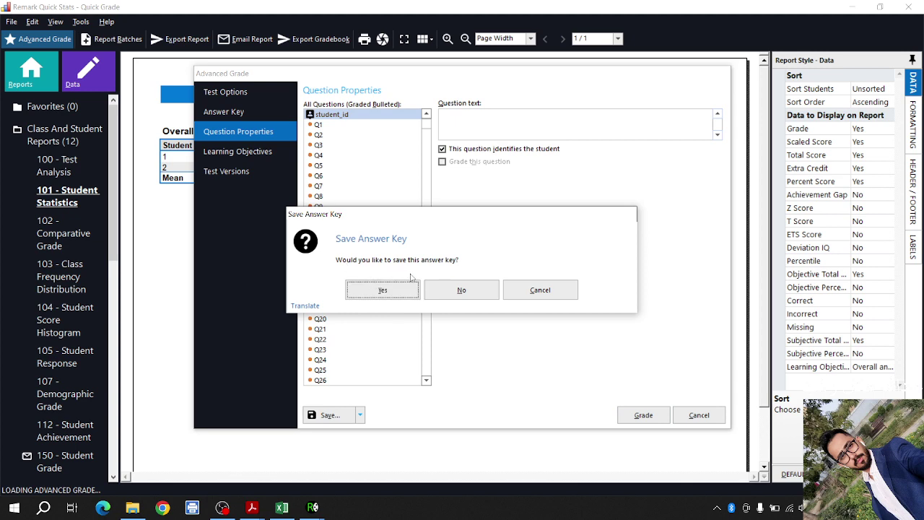
left_click(461, 291)
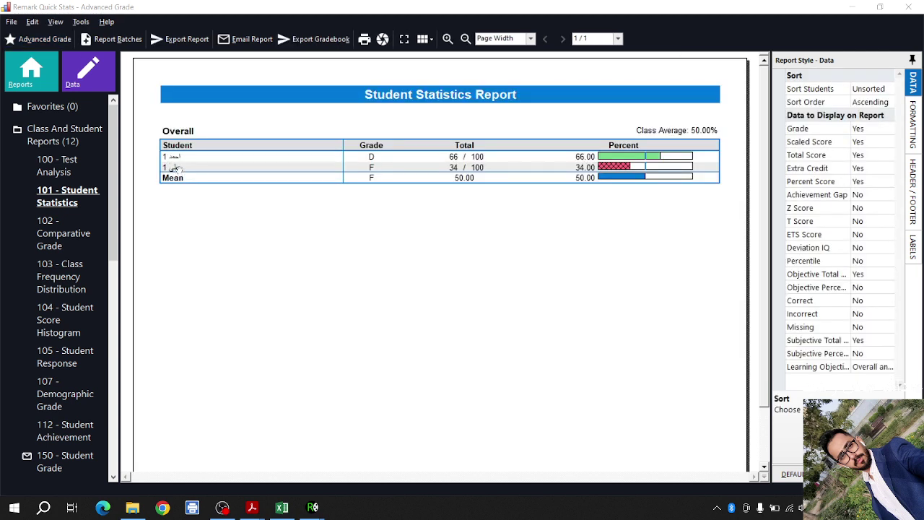
- Check the report's student names against the Excel student list and view the available export options
left_click(282, 507)
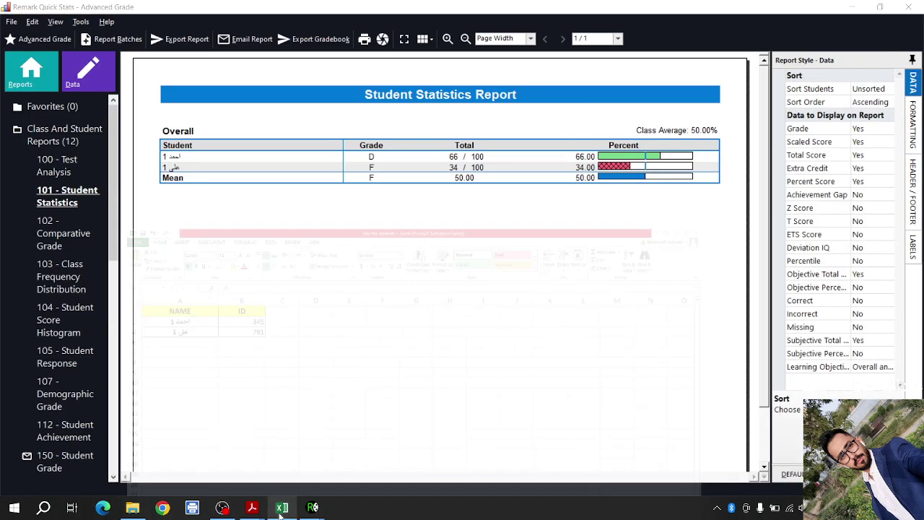
left_click(283, 507)
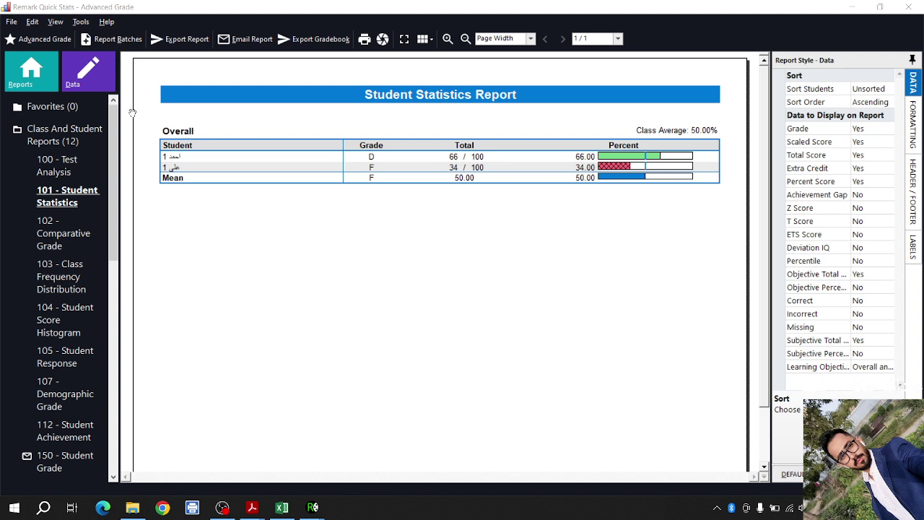
left_click(11, 23)
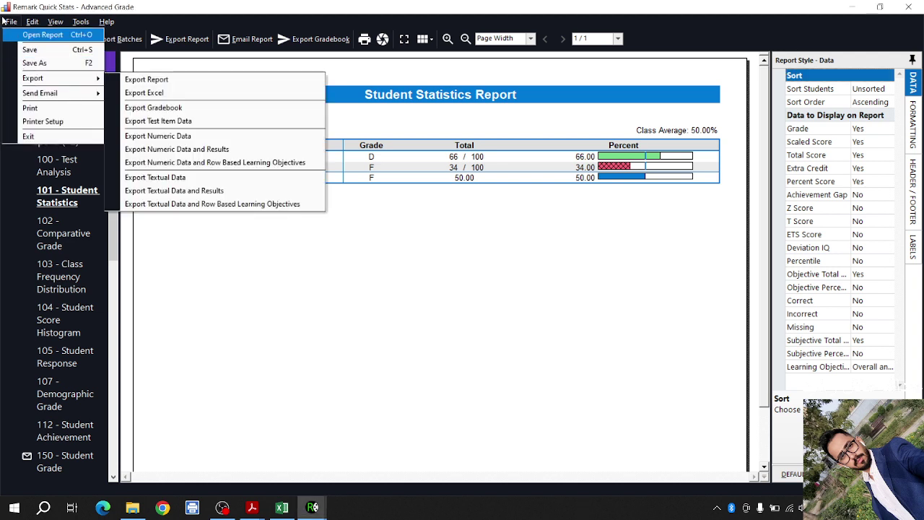
mouse_move(42, 83)
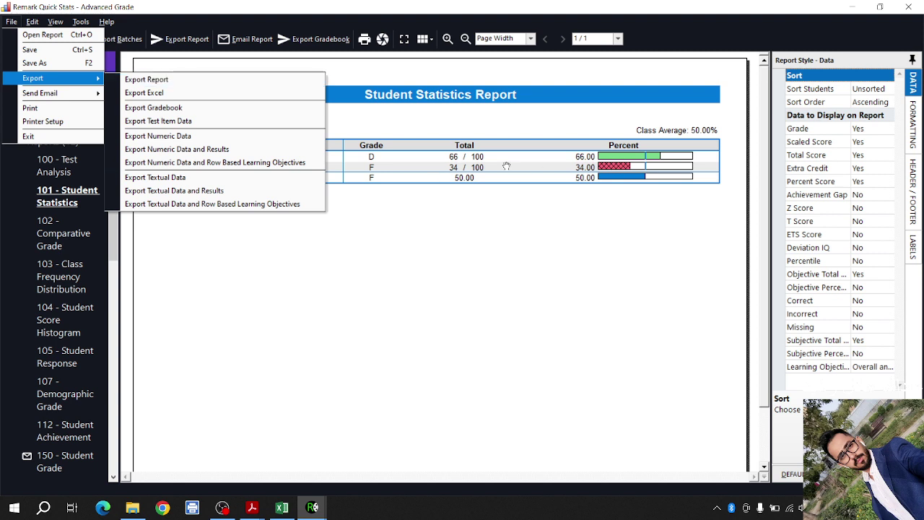
left_click(530, 292)
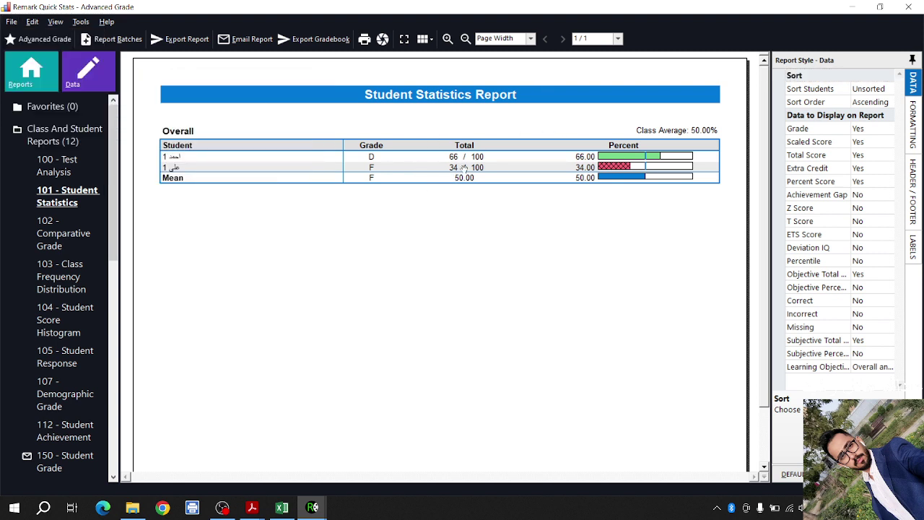
- Export the Student Statistics Report as Portable Document Format (PDF) with all pages and high image quality
left_click(11, 22)
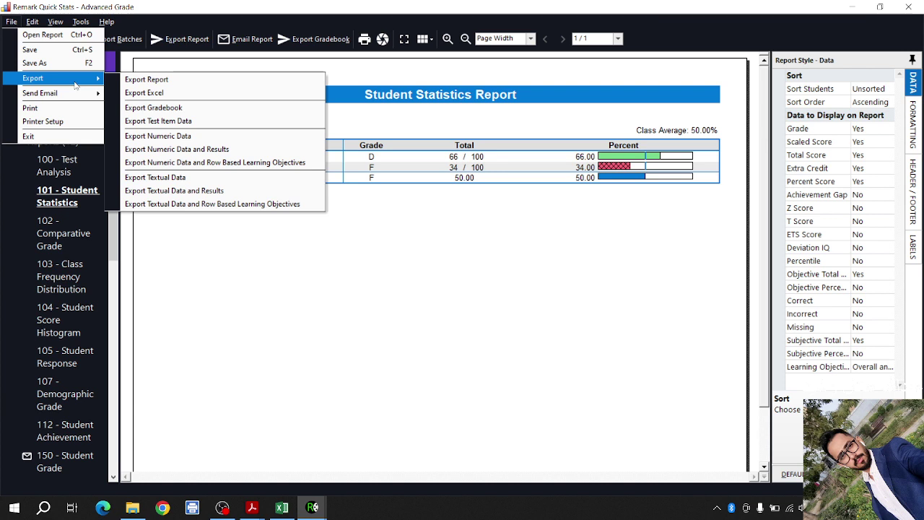
left_click(153, 81)
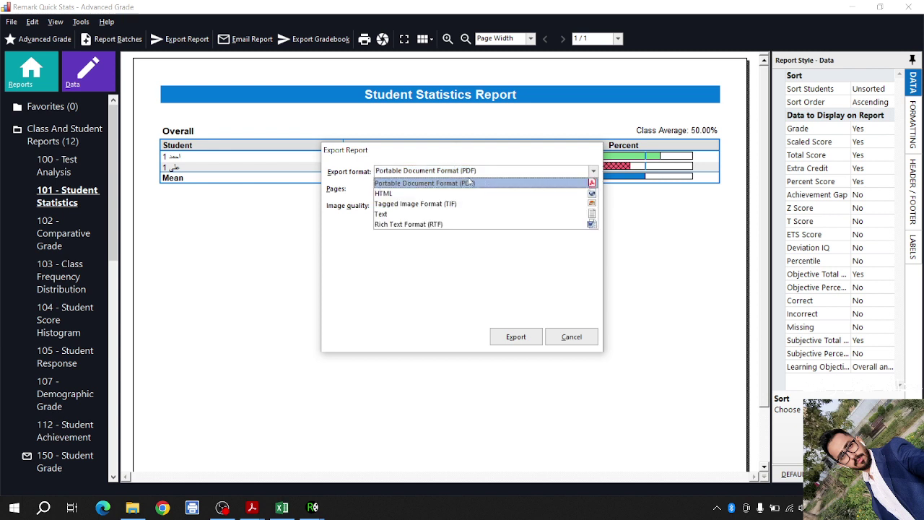
left_click(484, 182)
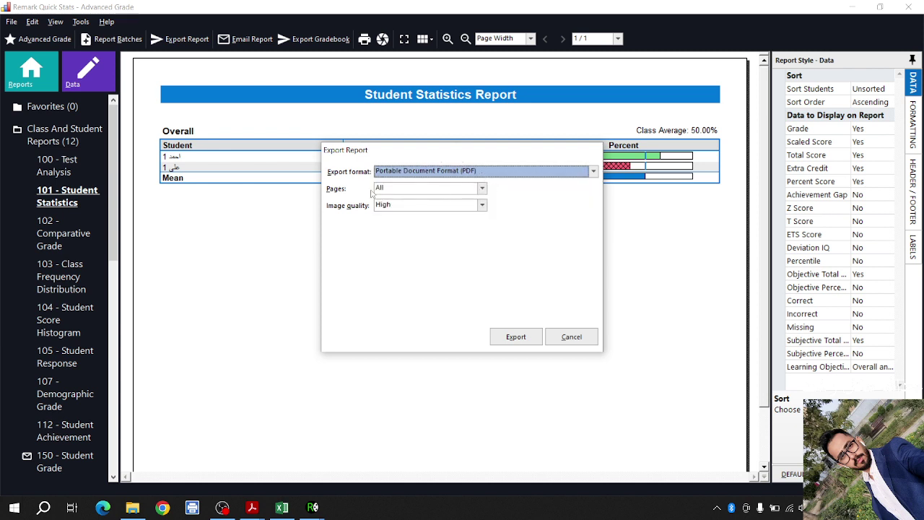
left_click(399, 190)
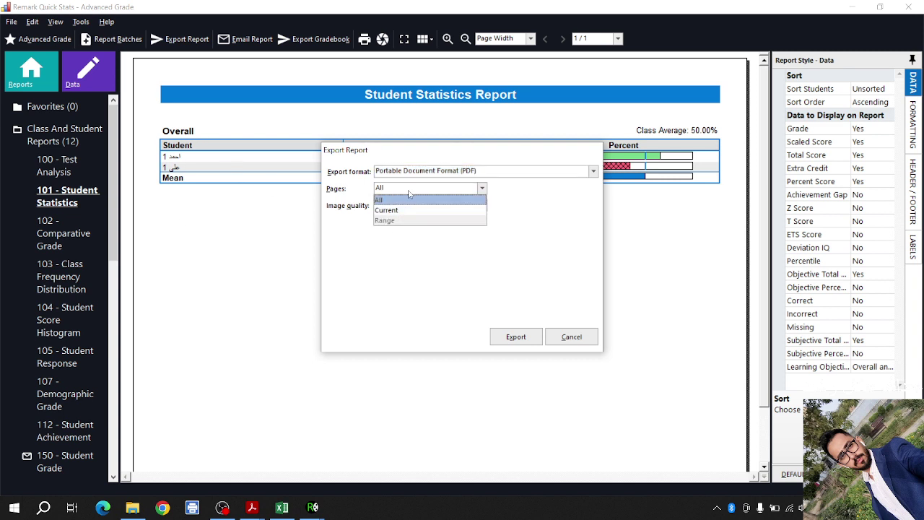
left_click(408, 191)
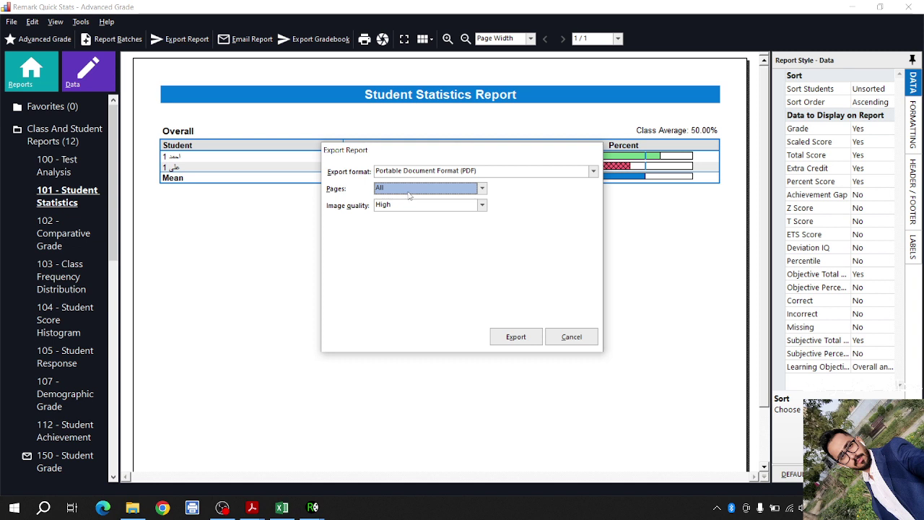
left_click(418, 206)
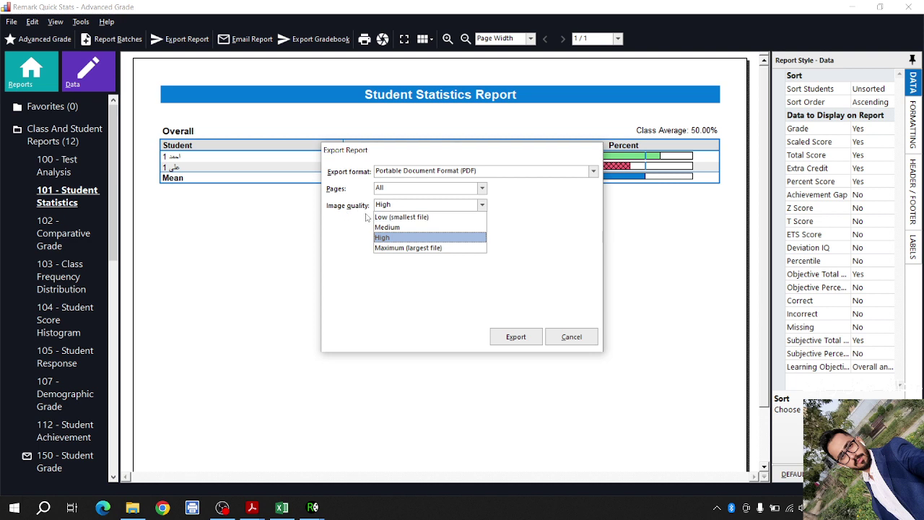
left_click(387, 240)
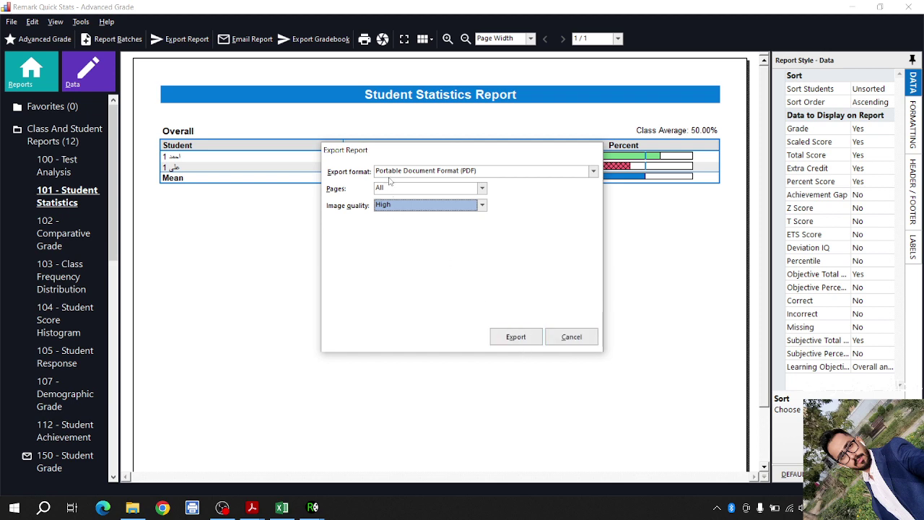
left_click(516, 337)
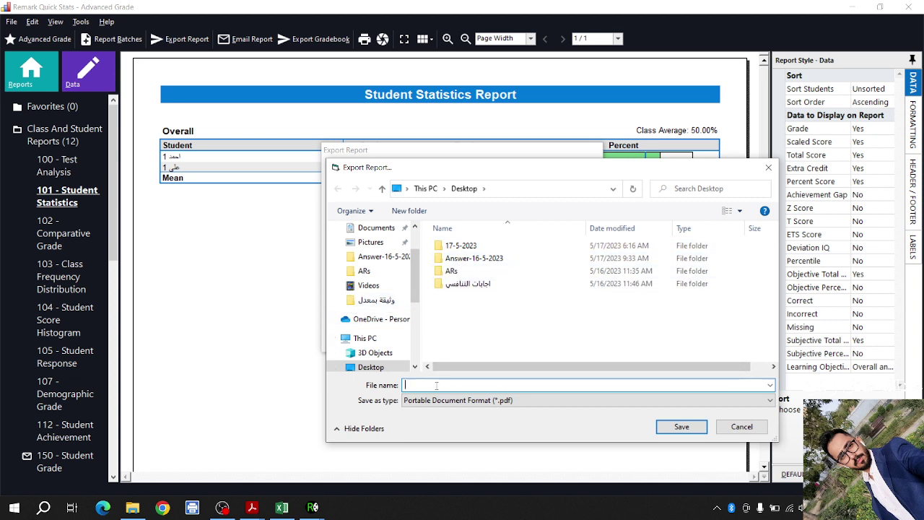
- Save the exported report on the Desktop under the file name "درجات طلبه الدراسات العليا"
type("]vb")
key("BackSpace")
key("BackSpace")
key("BackSpace")
type("درلاج")
key("BackSpace")
key("BackSpace")
type("جات طلبت")
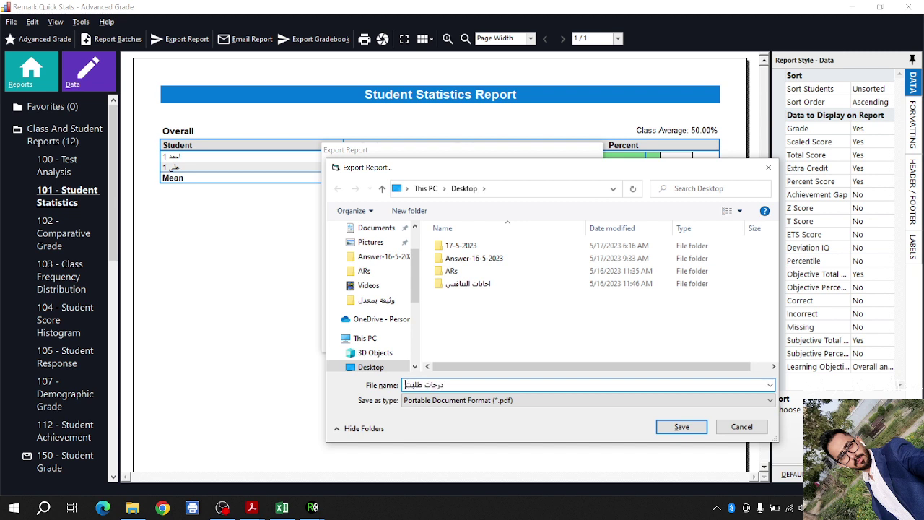
key("BackSpace")
type("ه الدراسات العليا")
key("Return")
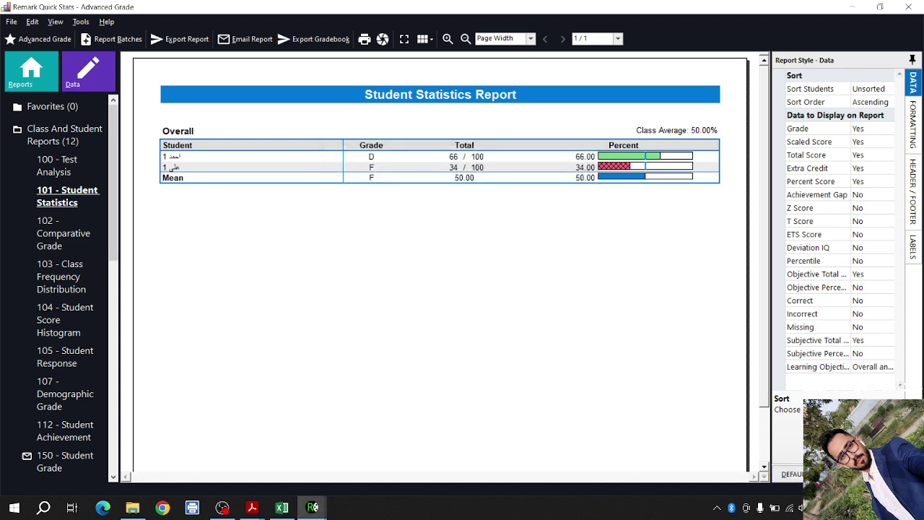
- Move the exported PDF report to the middle of the desktop and open it
key("super+d")
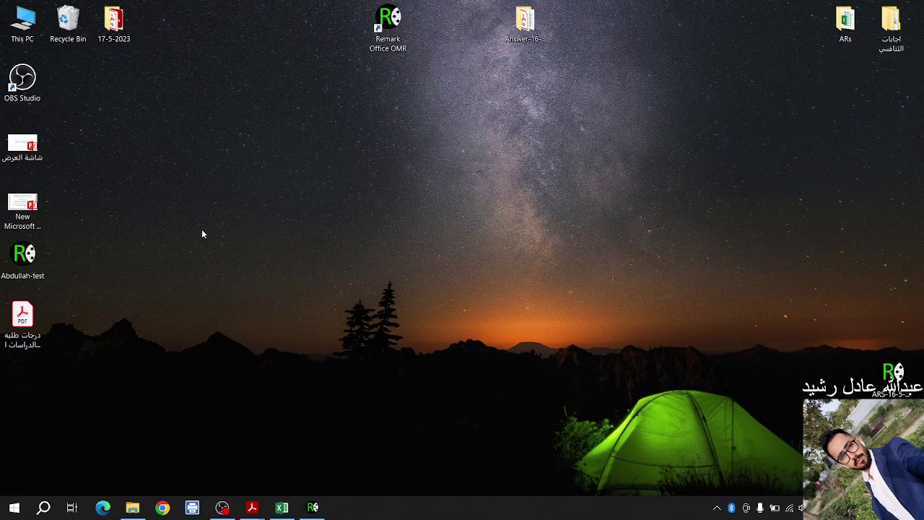
left_click_drag(29, 321, 384, 246)
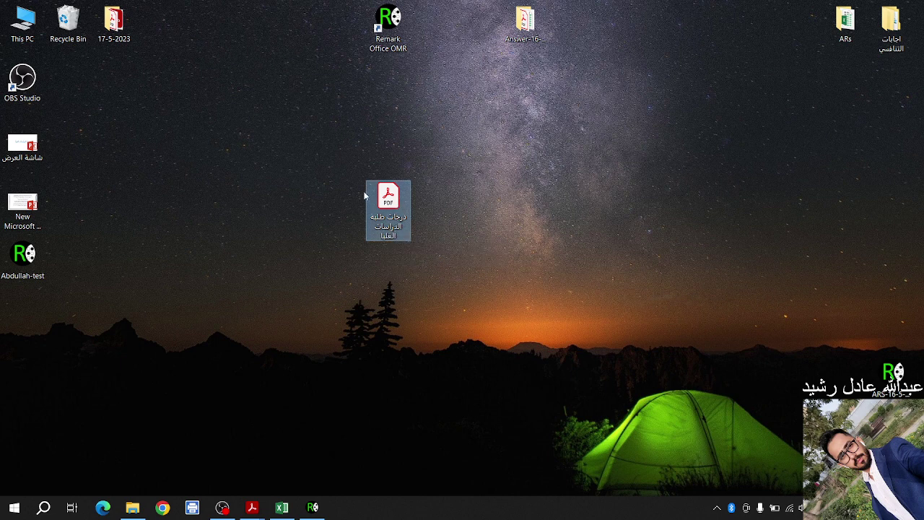
double_click(388, 220)
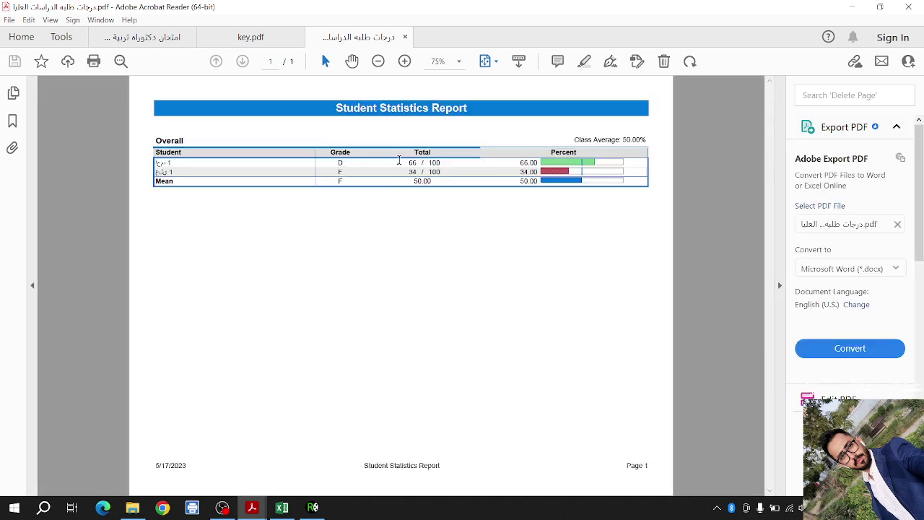
- Examine the first student's total and name in the PDF report, and look at the student list in Excel
left_click_drag(401, 162, 449, 162)
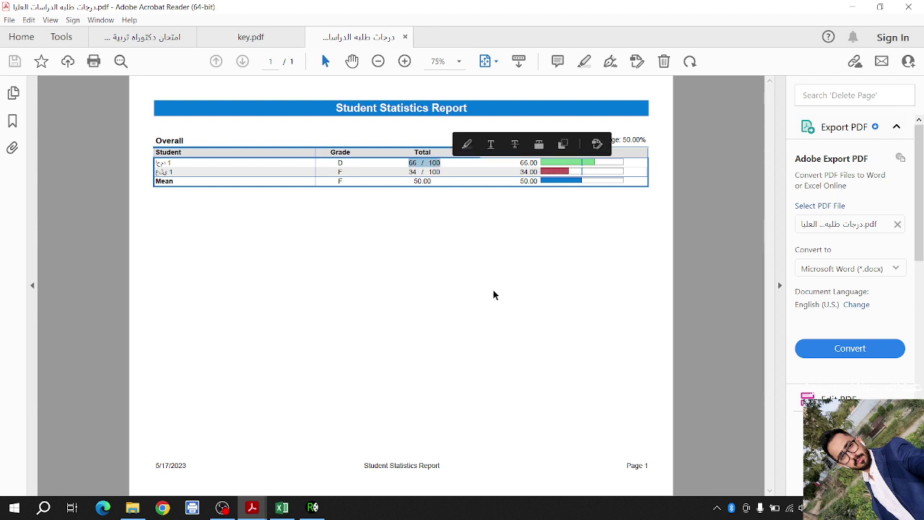
left_click(497, 352)
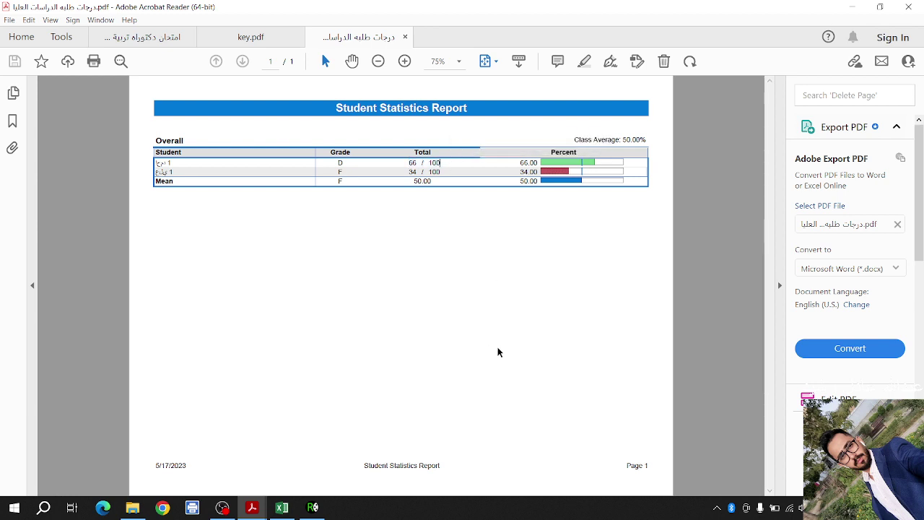
left_click_drag(156, 164, 164, 165)
left_click(217, 242)
left_click(285, 511)
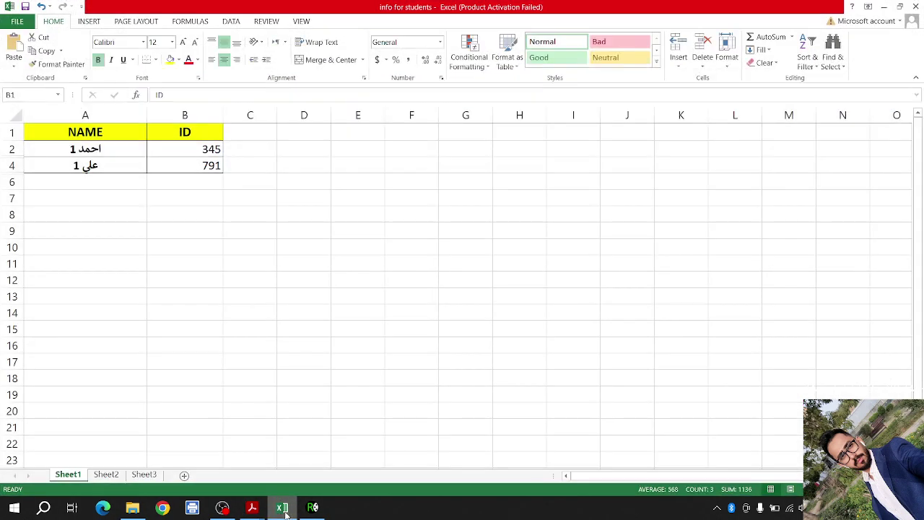
- Switch to Remark Quick Stats and export the Student Statistics Report to Excel 2007 - 2016 format on the Desktop as "دجرات"
left_click(311, 507)
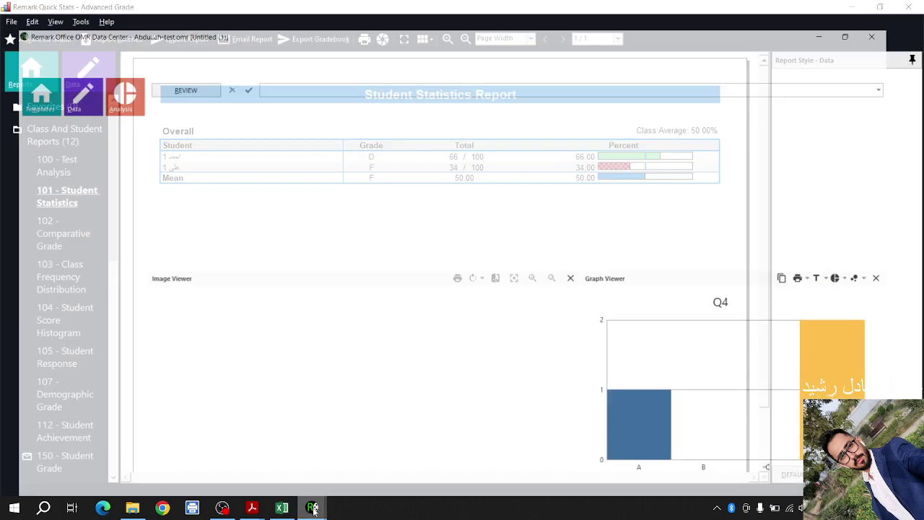
left_click(13, 23)
mouse_move(39, 78)
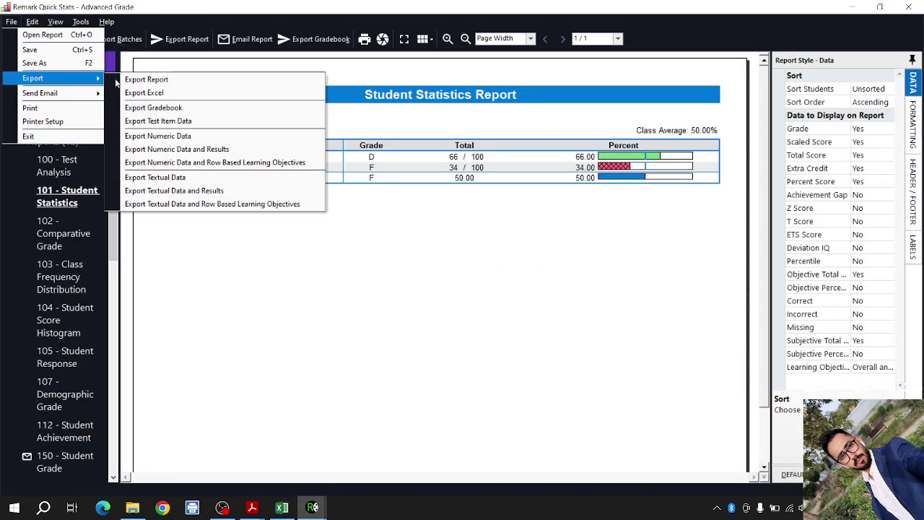
left_click(165, 94)
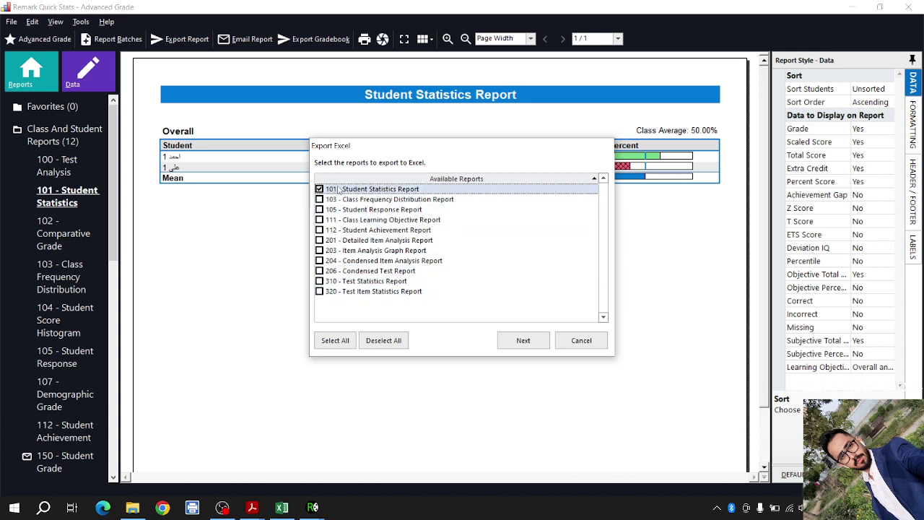
left_click(524, 340)
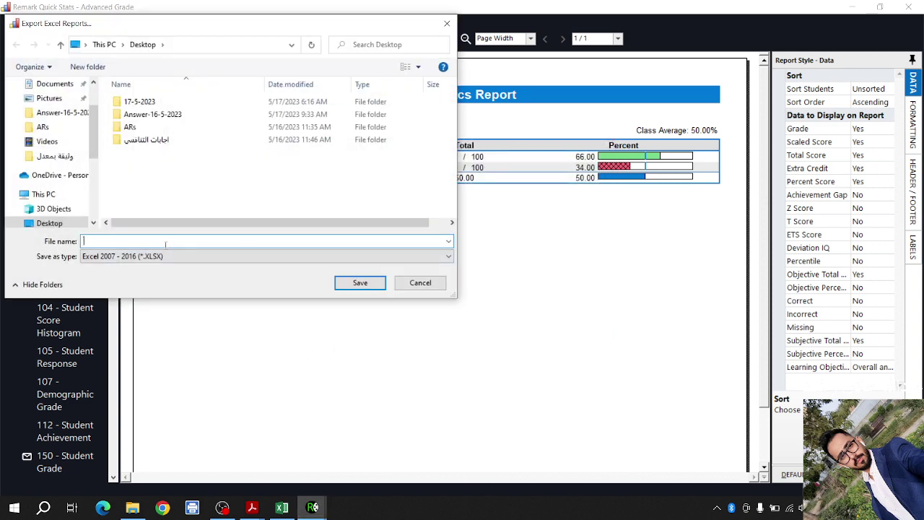
type("دجرات")
left_click(361, 284)
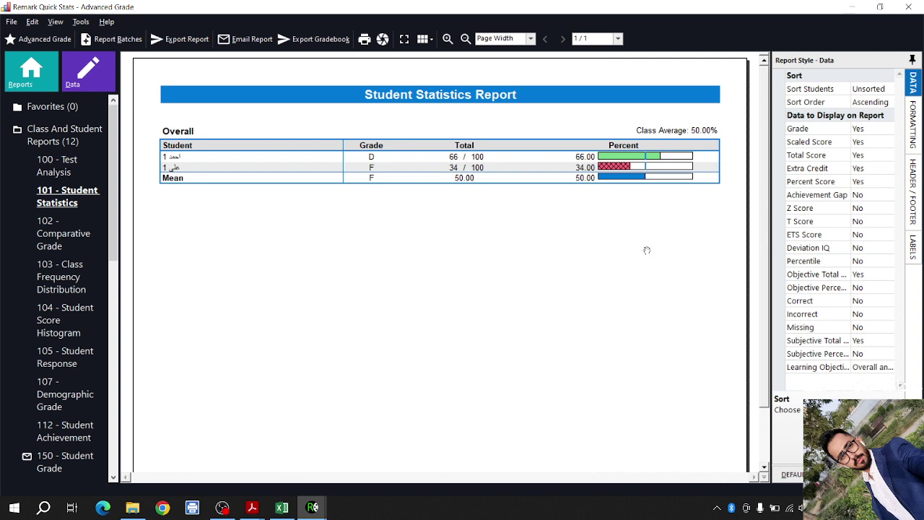
- Go to the desktop and open the exported Excel workbook "دجرات"
left_click(852, 6)
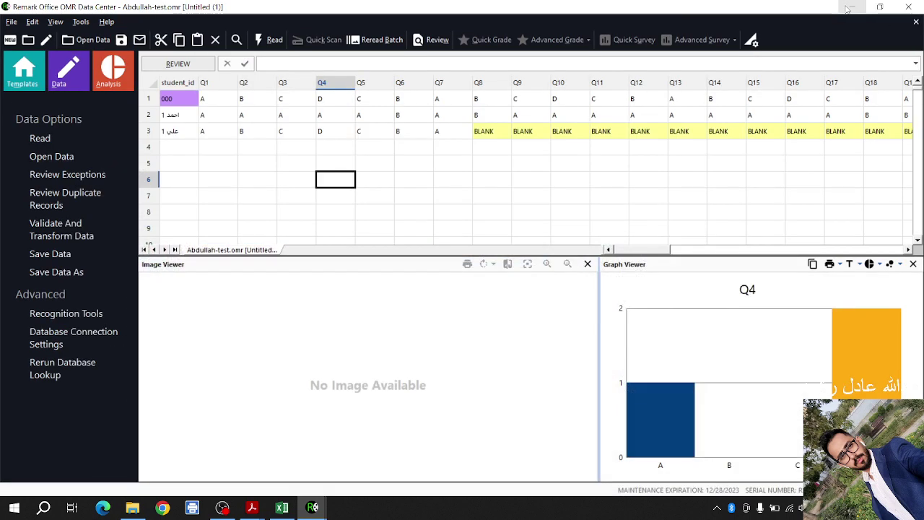
left_click(848, 6)
left_click(882, 8)
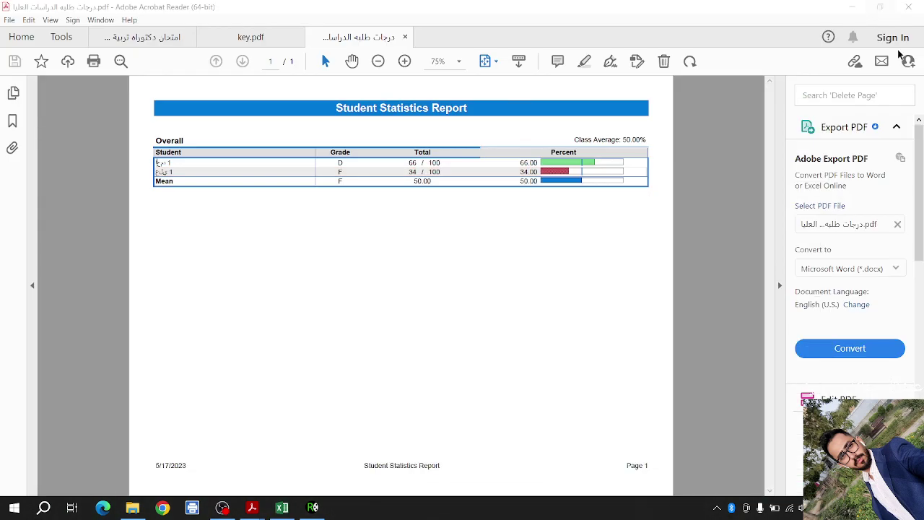
left_click(880, 6)
double_click(21, 315)
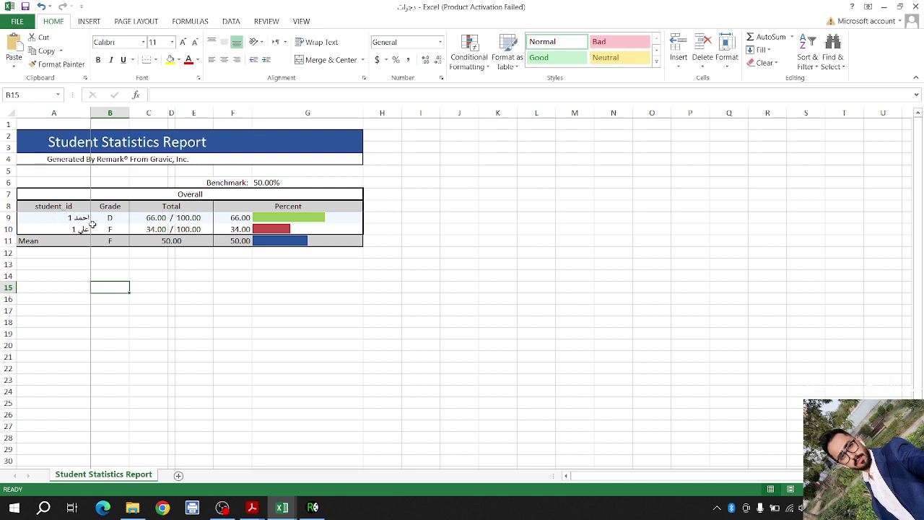
- Examine the second student's row in the exported workbook and view the workbook's file information
left_click(62, 231)
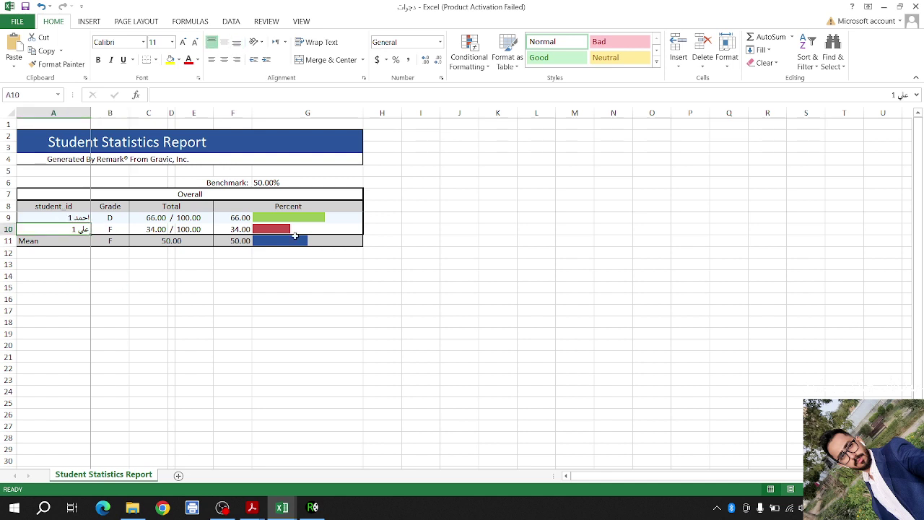
left_click(244, 314)
left_click(152, 394)
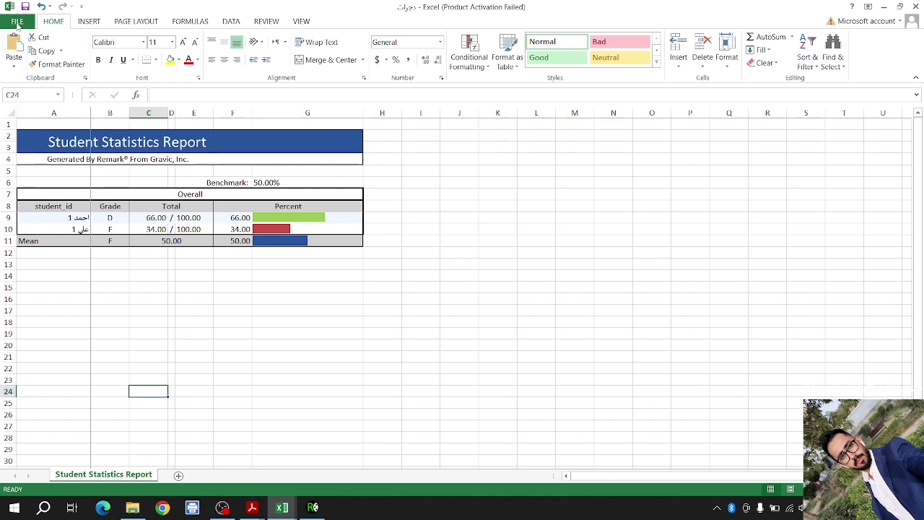
key("alt+f")
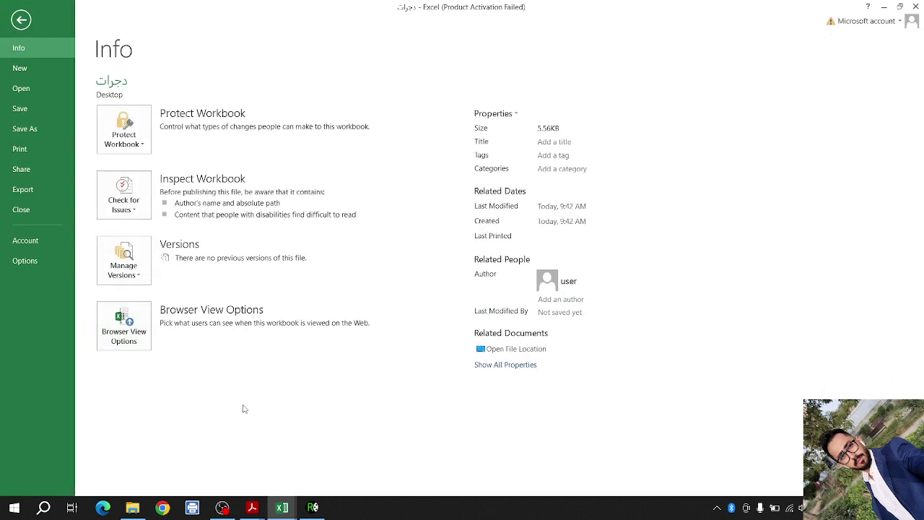
left_click(18, 20)
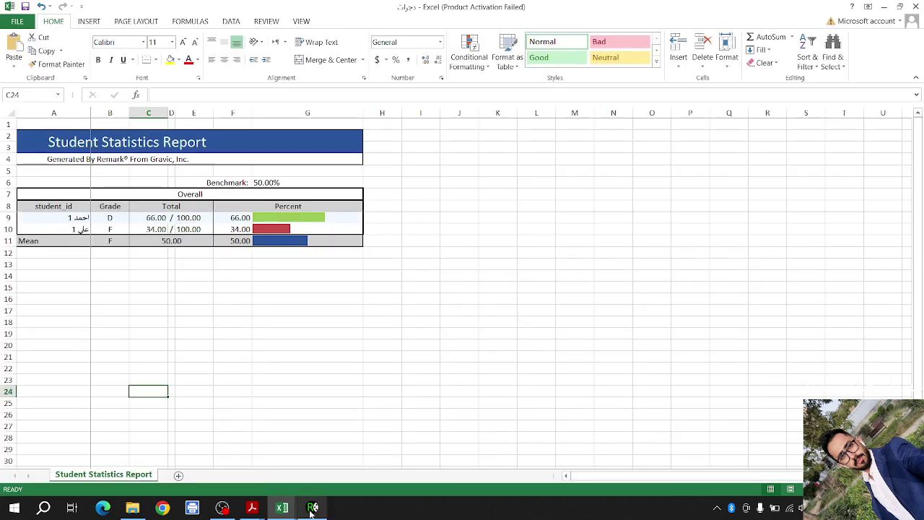
- Compare the first student's name in the earlier PDF report with the Student Statistics Report in Remark Quick Stats
mouse_move(312, 506)
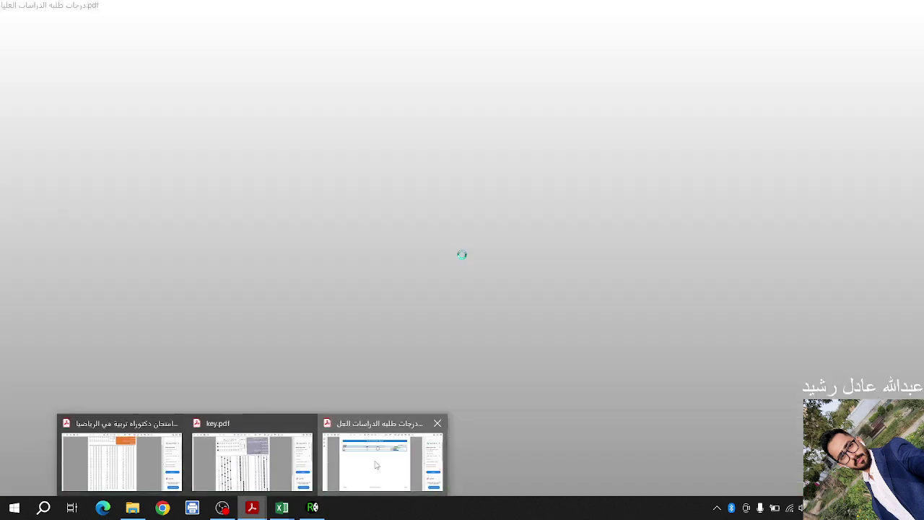
left_click(376, 462)
left_click_drag(148, 137, 159, 164)
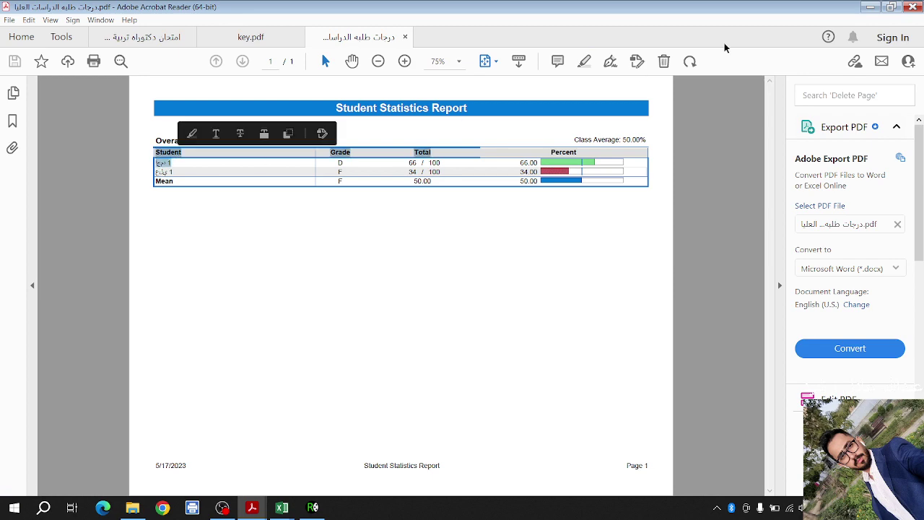
left_click(869, 6)
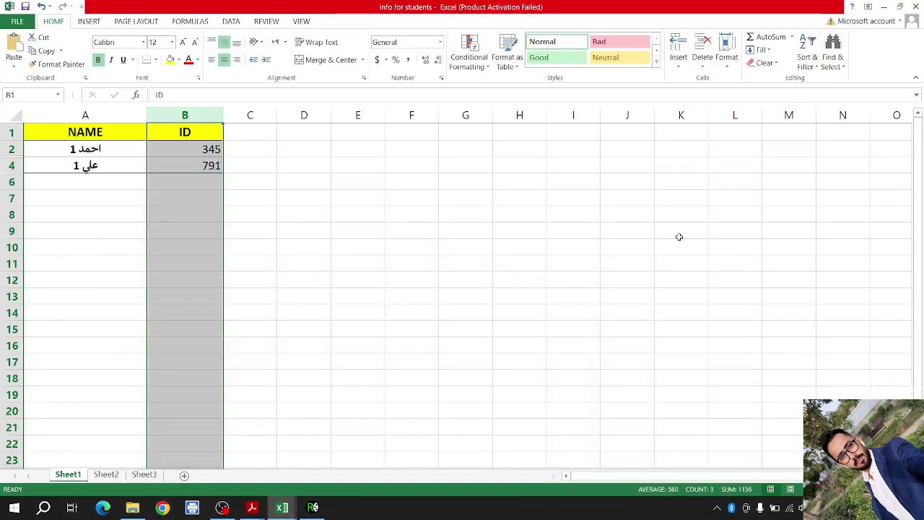
left_click(313, 507)
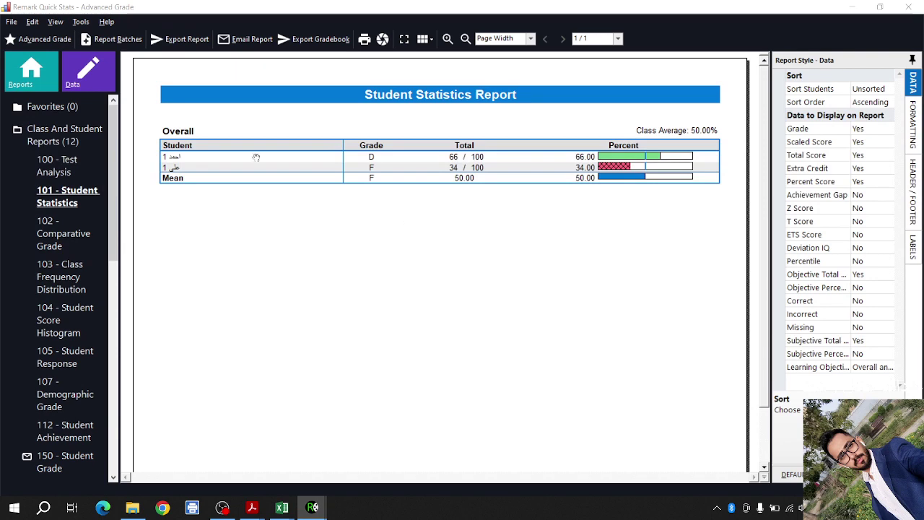
- Switch to the exported Excel workbook "دجرات" and save it on the Desktop as a PDF under the same name
mouse_move(282, 507)
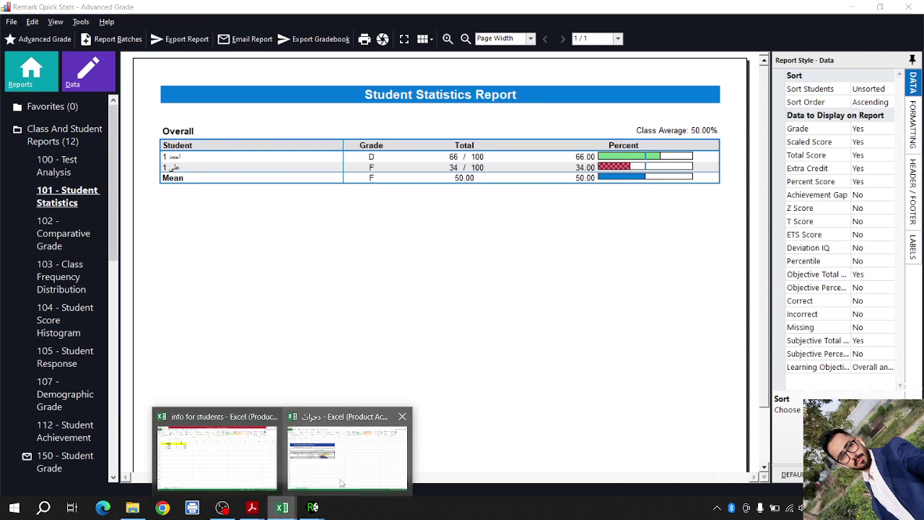
left_click(345, 460)
left_click(222, 323)
left_click(217, 309)
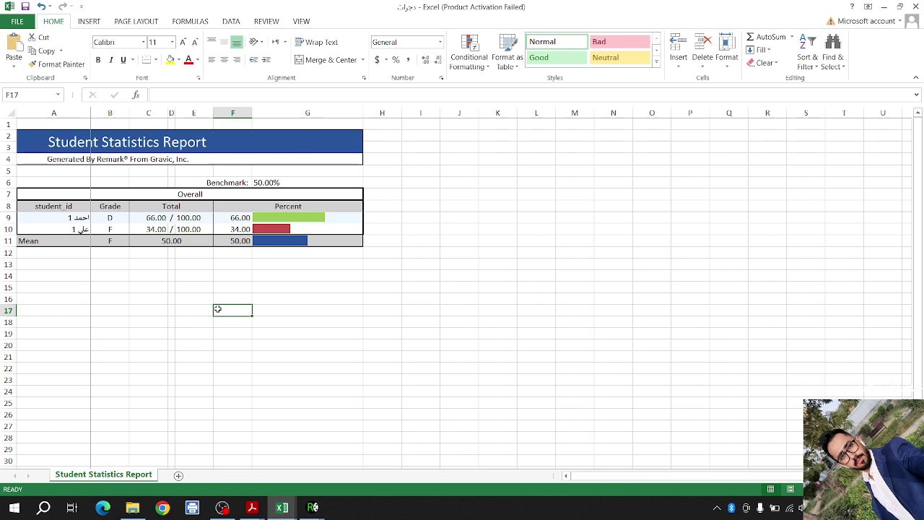
left_click(14, 21)
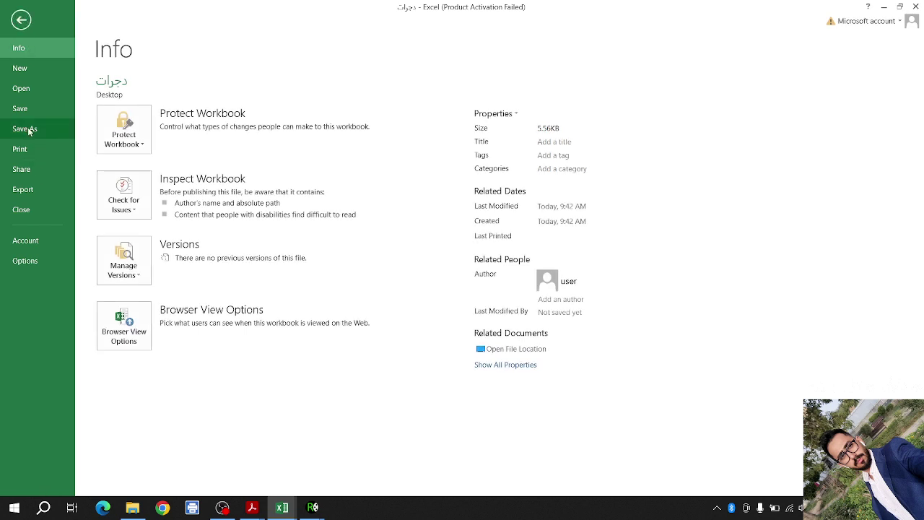
left_click(29, 130)
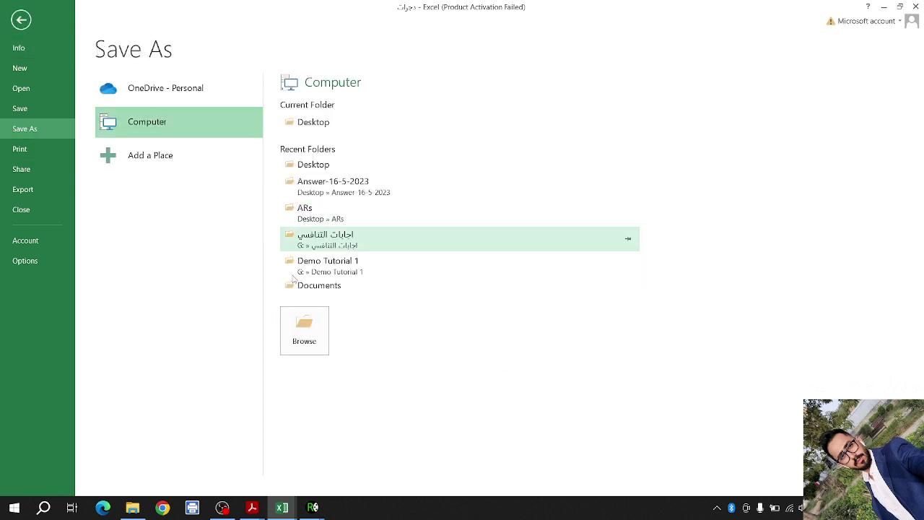
left_click(296, 324)
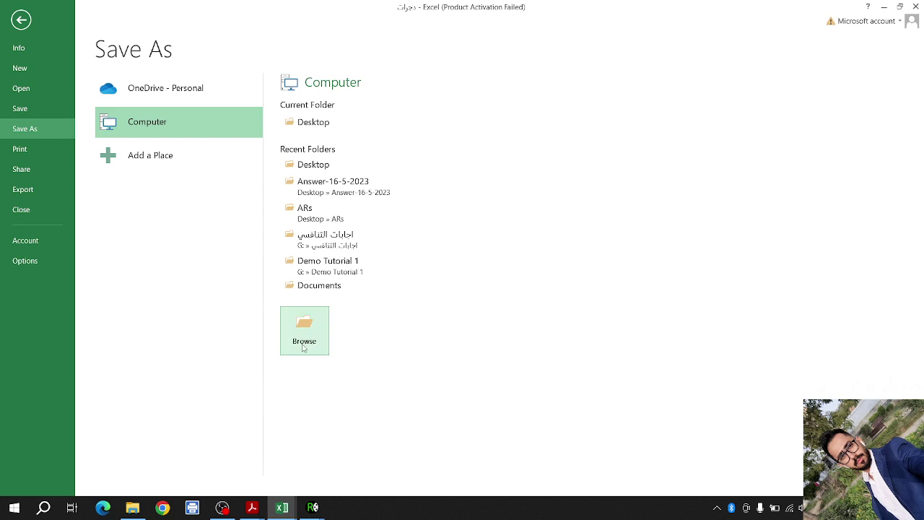
left_click(127, 219)
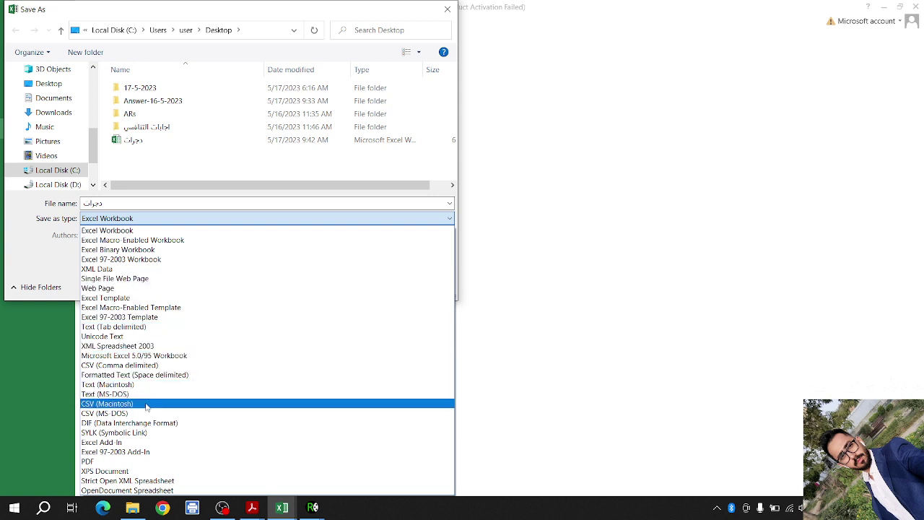
left_click(88, 462)
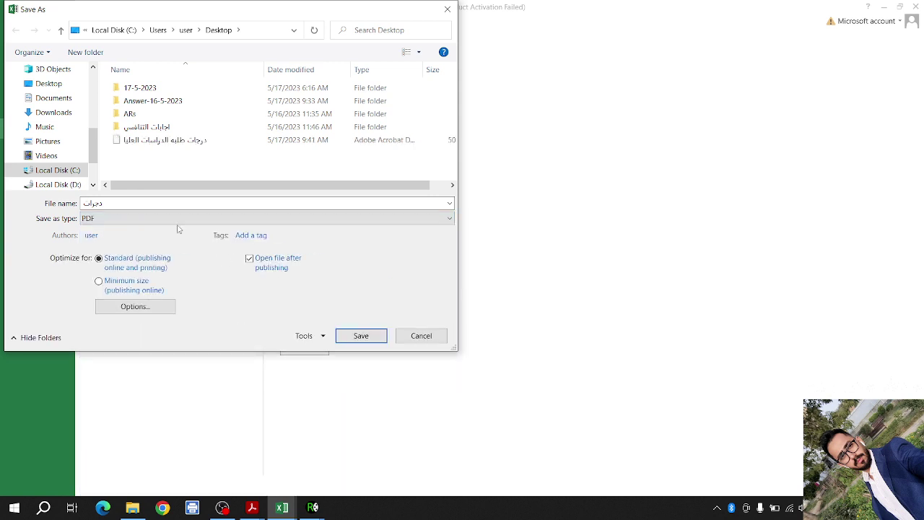
left_click(361, 337)
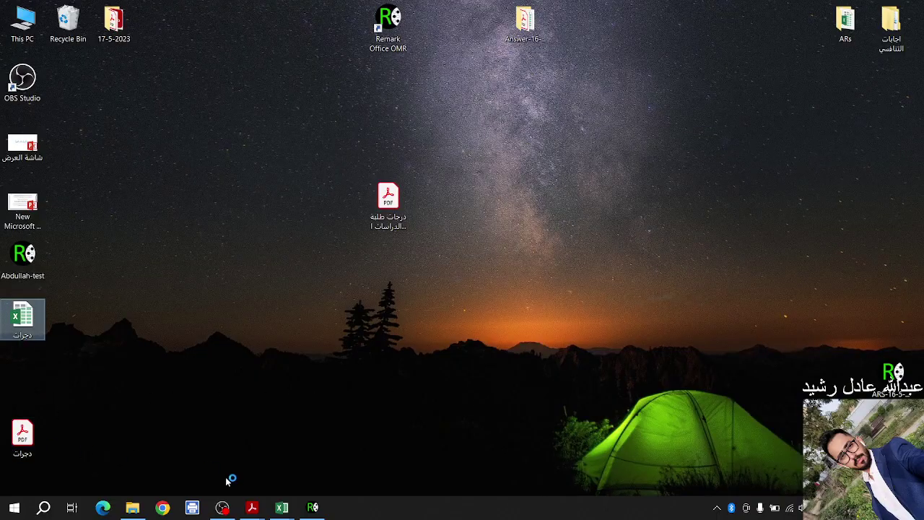
- Bring up the new PDF made from the workbook in Acrobat and examine the student names and the first student's percent
mouse_move(251, 509)
left_click(383, 462)
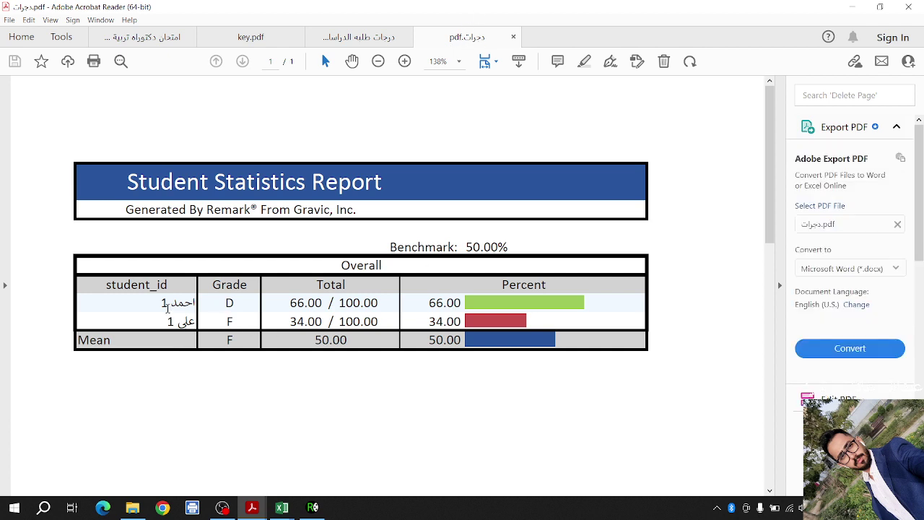
scroll(412, 289, "down", 1)
scroll(407, 291, "up", 1)
scroll(407, 293, "down", 2)
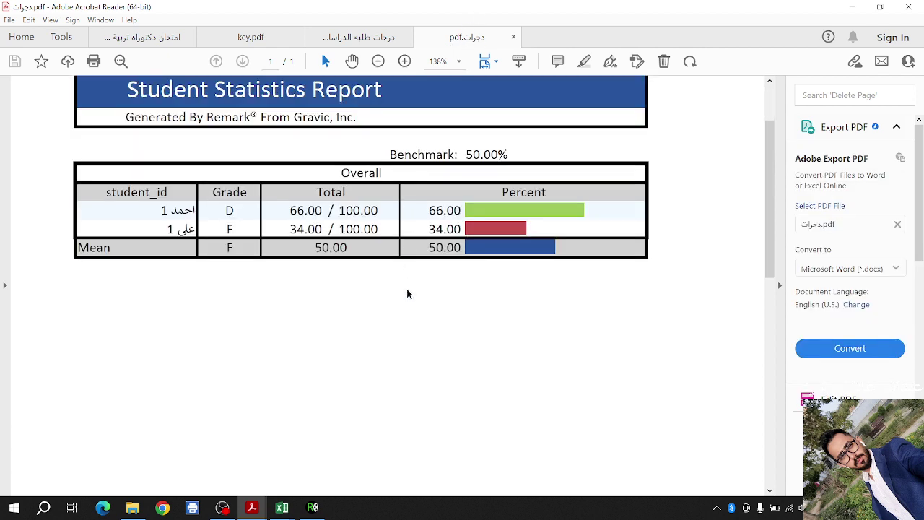
scroll(407, 293, "up", 1)
left_click_drag(428, 235, 459, 242)
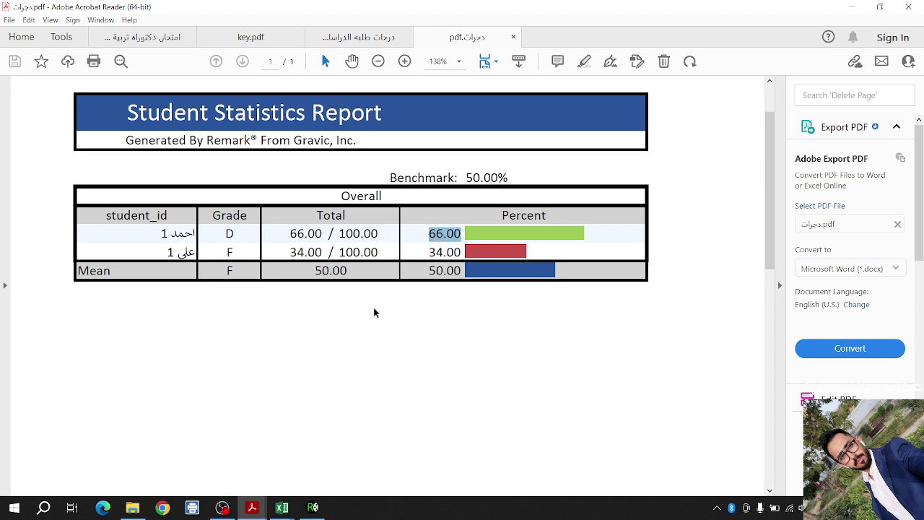
- Review the Student Statistics Report in Remark Quick Stats and the blank 100-question exam sheet in Acrobat
left_click(312, 508)
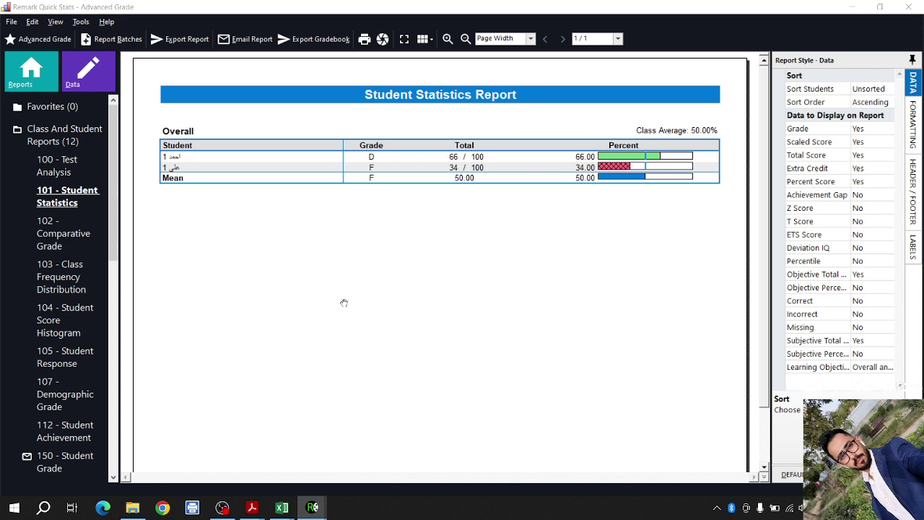
mouse_move(252, 508)
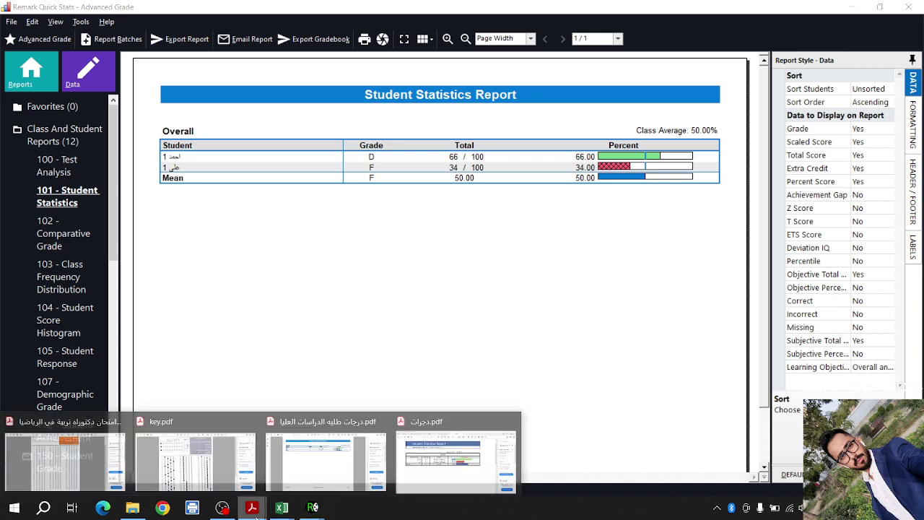
left_click(66, 462)
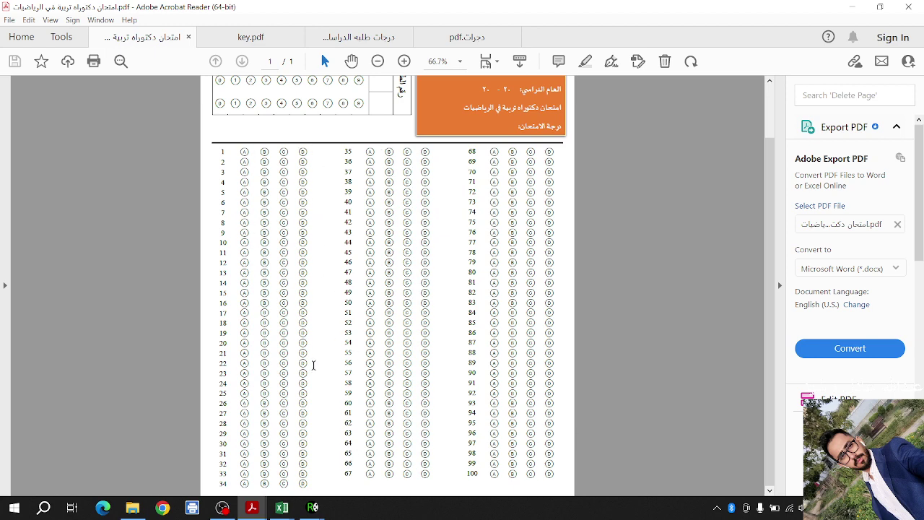
- Return to Remark Quick Stats and inspect Q1's correct and incorrect points in the Advanced Grade question properties
mouse_move(312, 508)
left_click(379, 473)
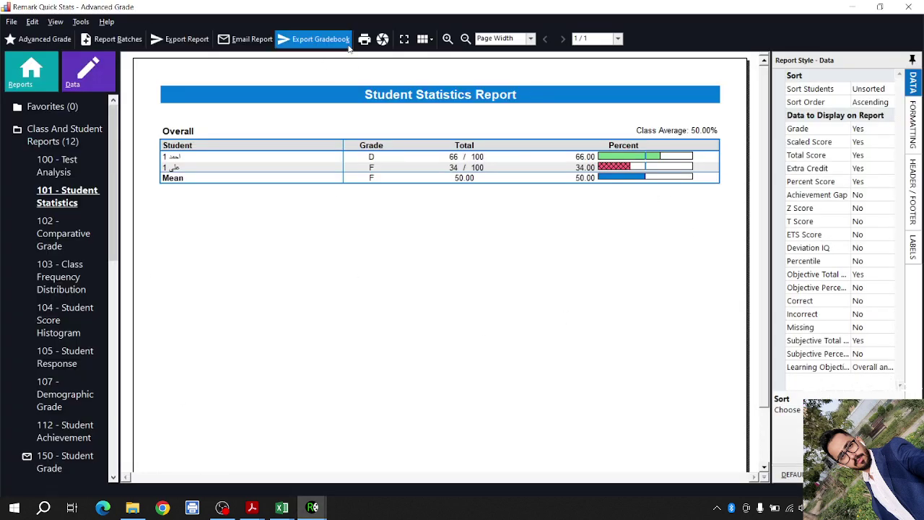
left_click(36, 39)
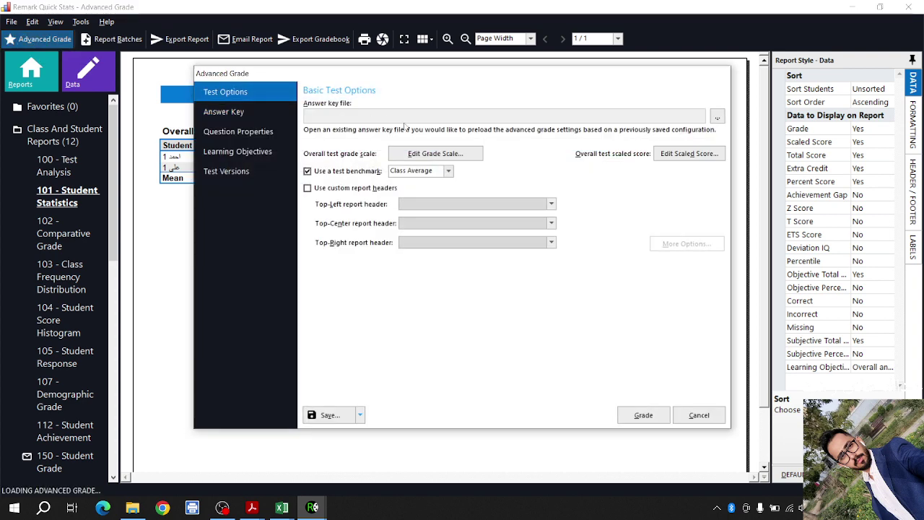
left_click(238, 131)
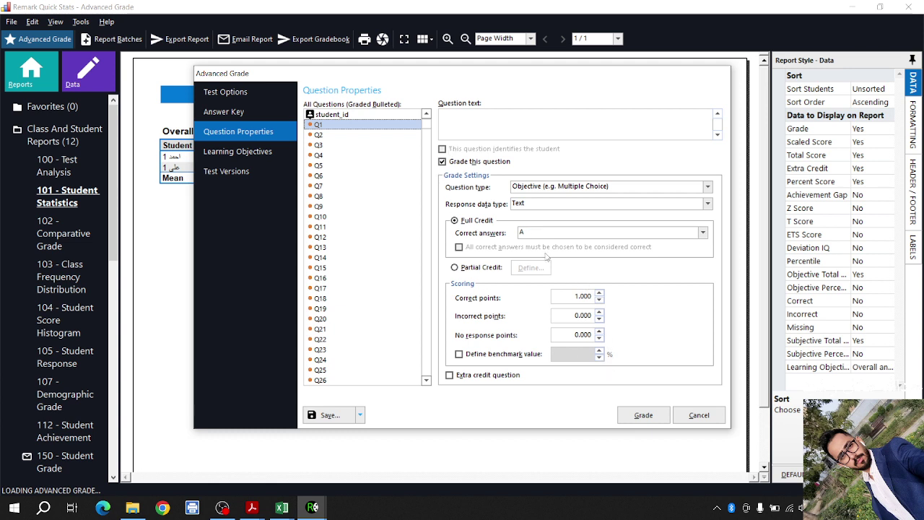
left_click(471, 114)
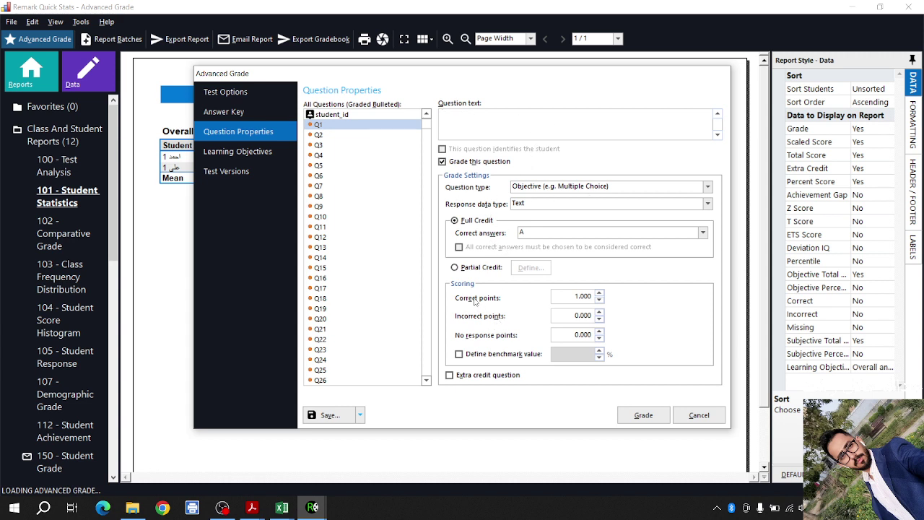
double_click(567, 294)
key("Right")
key("Tab")
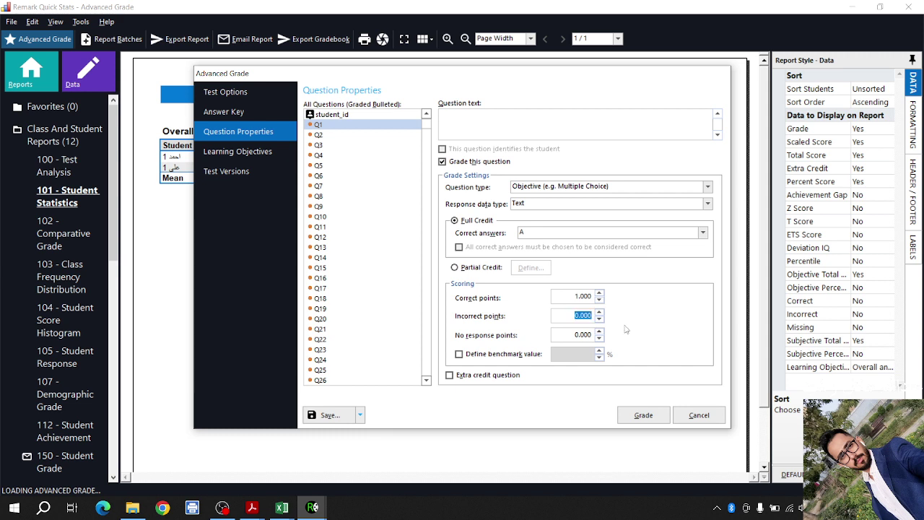